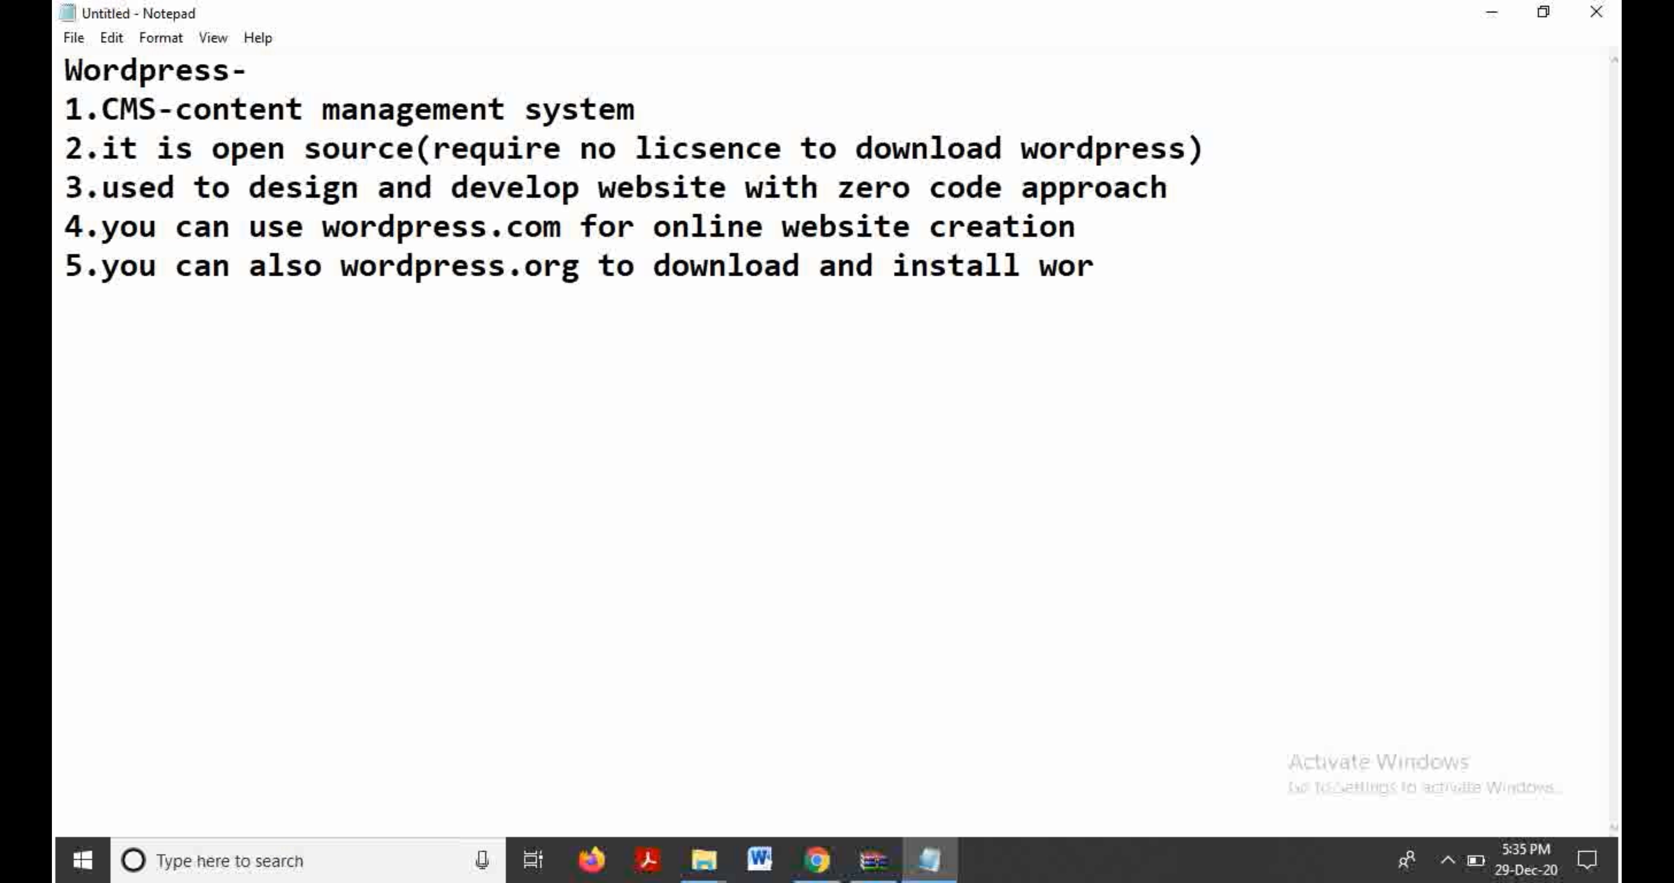
Step: Finish point 5 about installing WordPress offline on your PC and begin point 6 about hosting
type("offline on your Pc")
key("BackSpace")
type("C.")
key("Return")
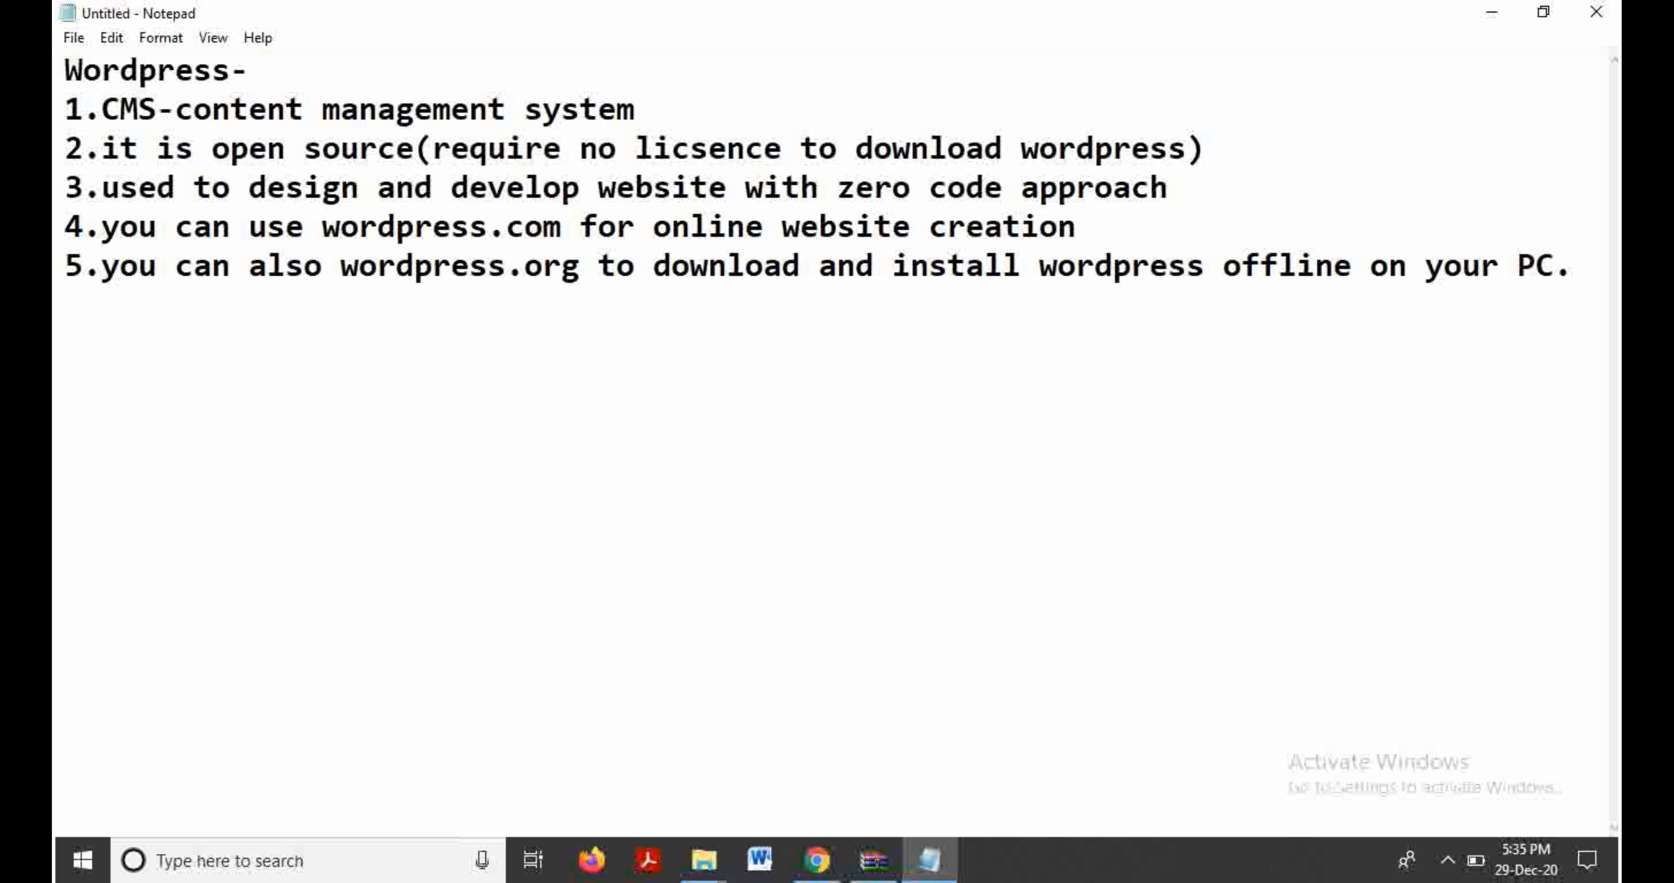
type("6.you")
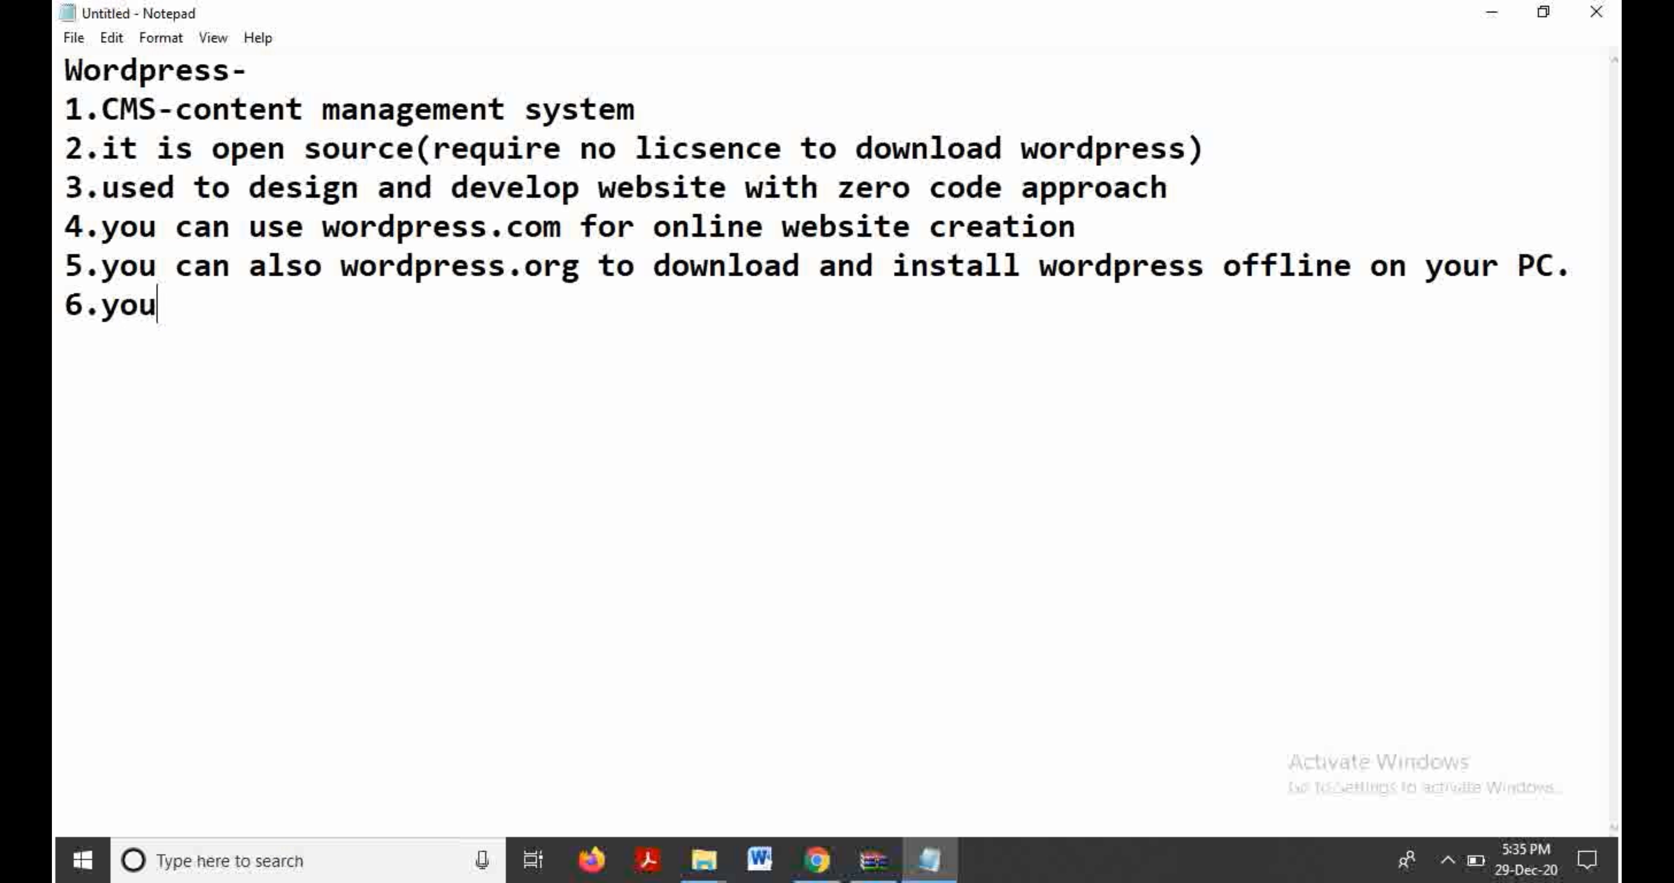
type(" can p")
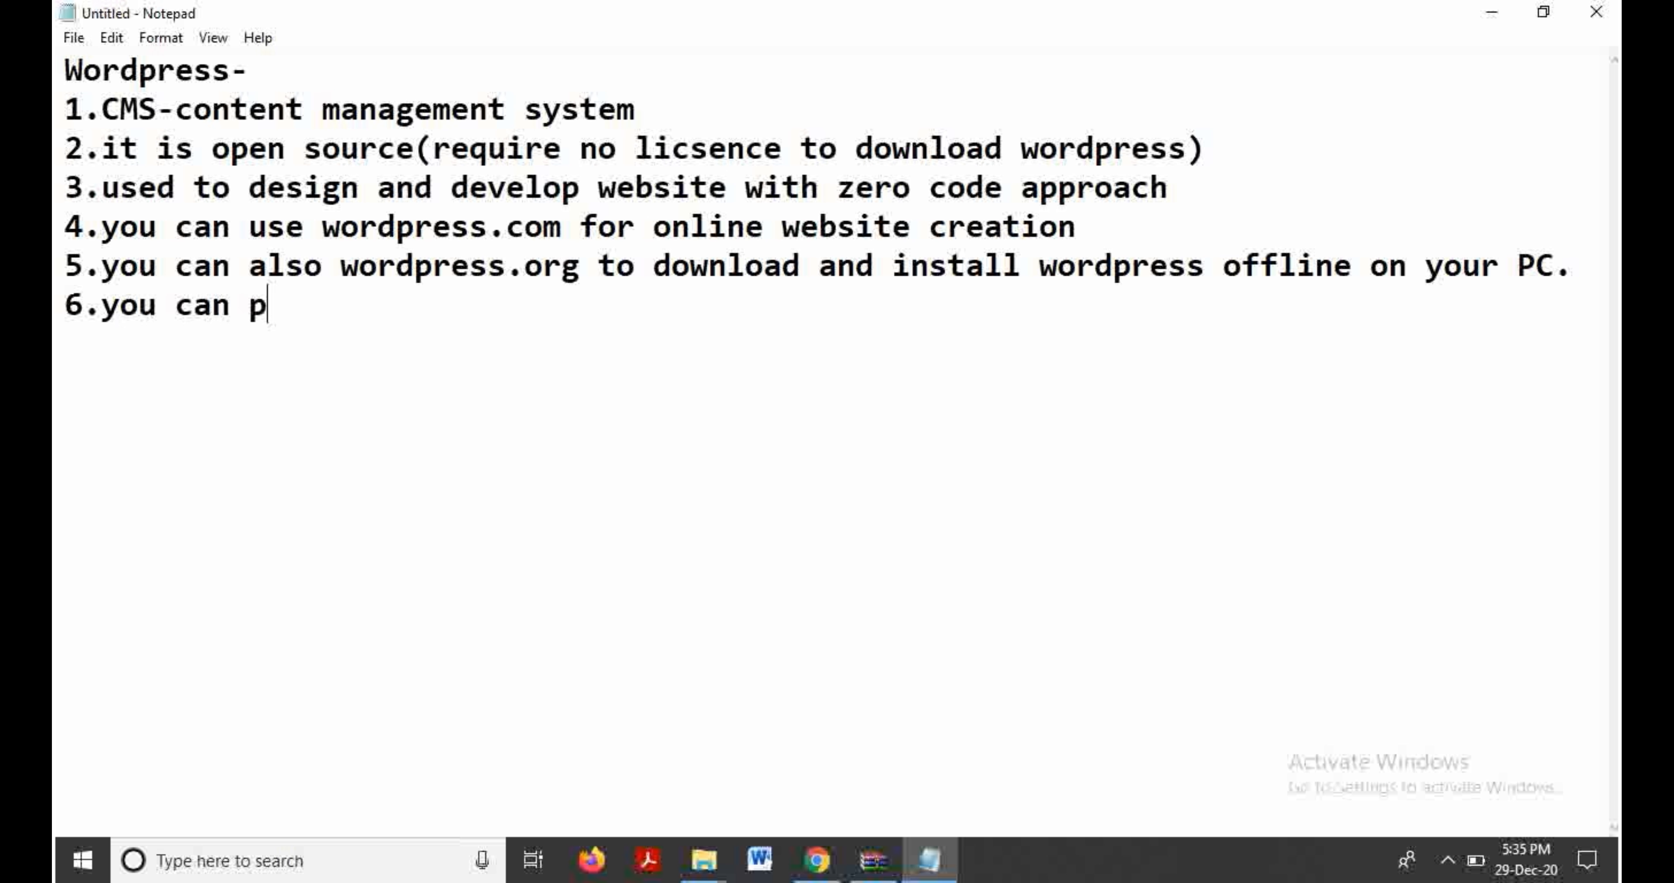
type("urchas")
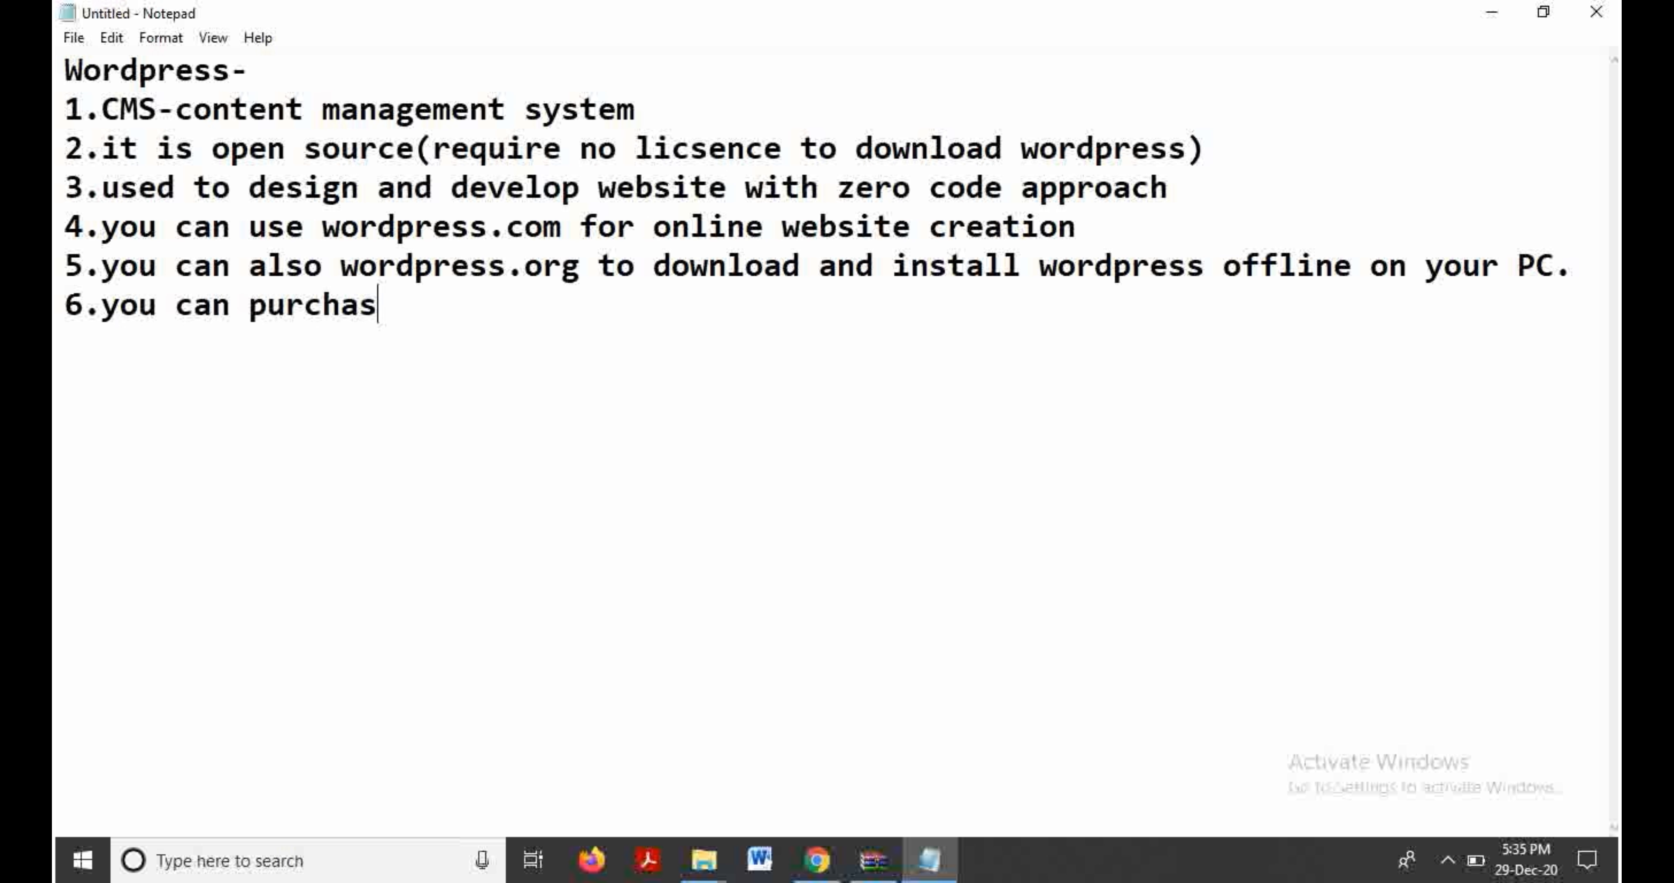
type("e host")
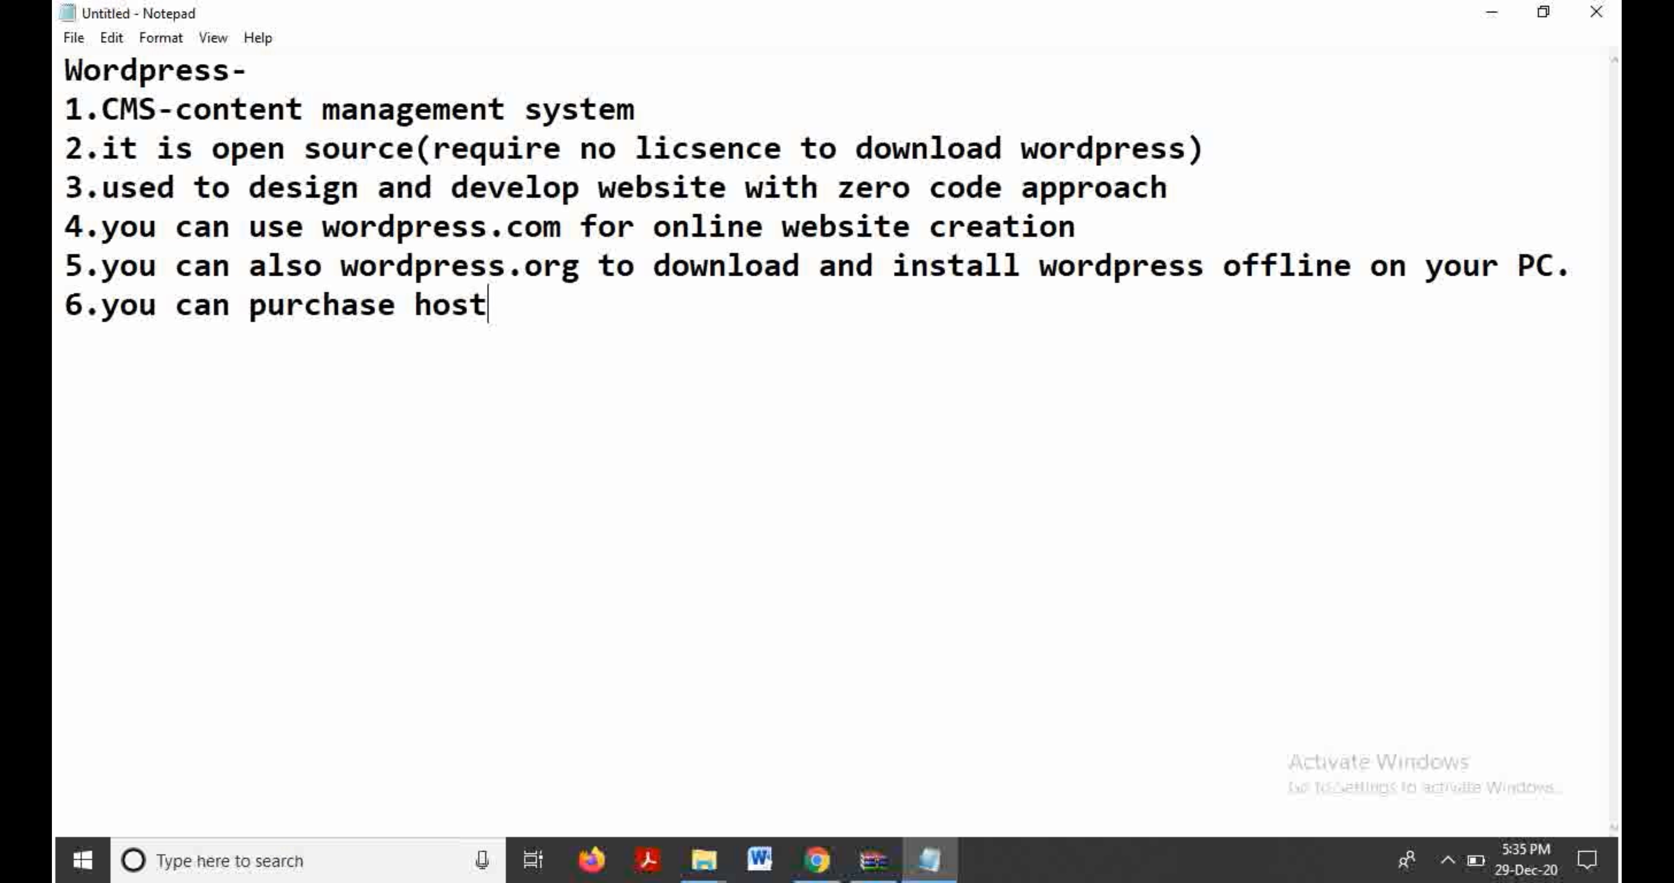
type("ing and")
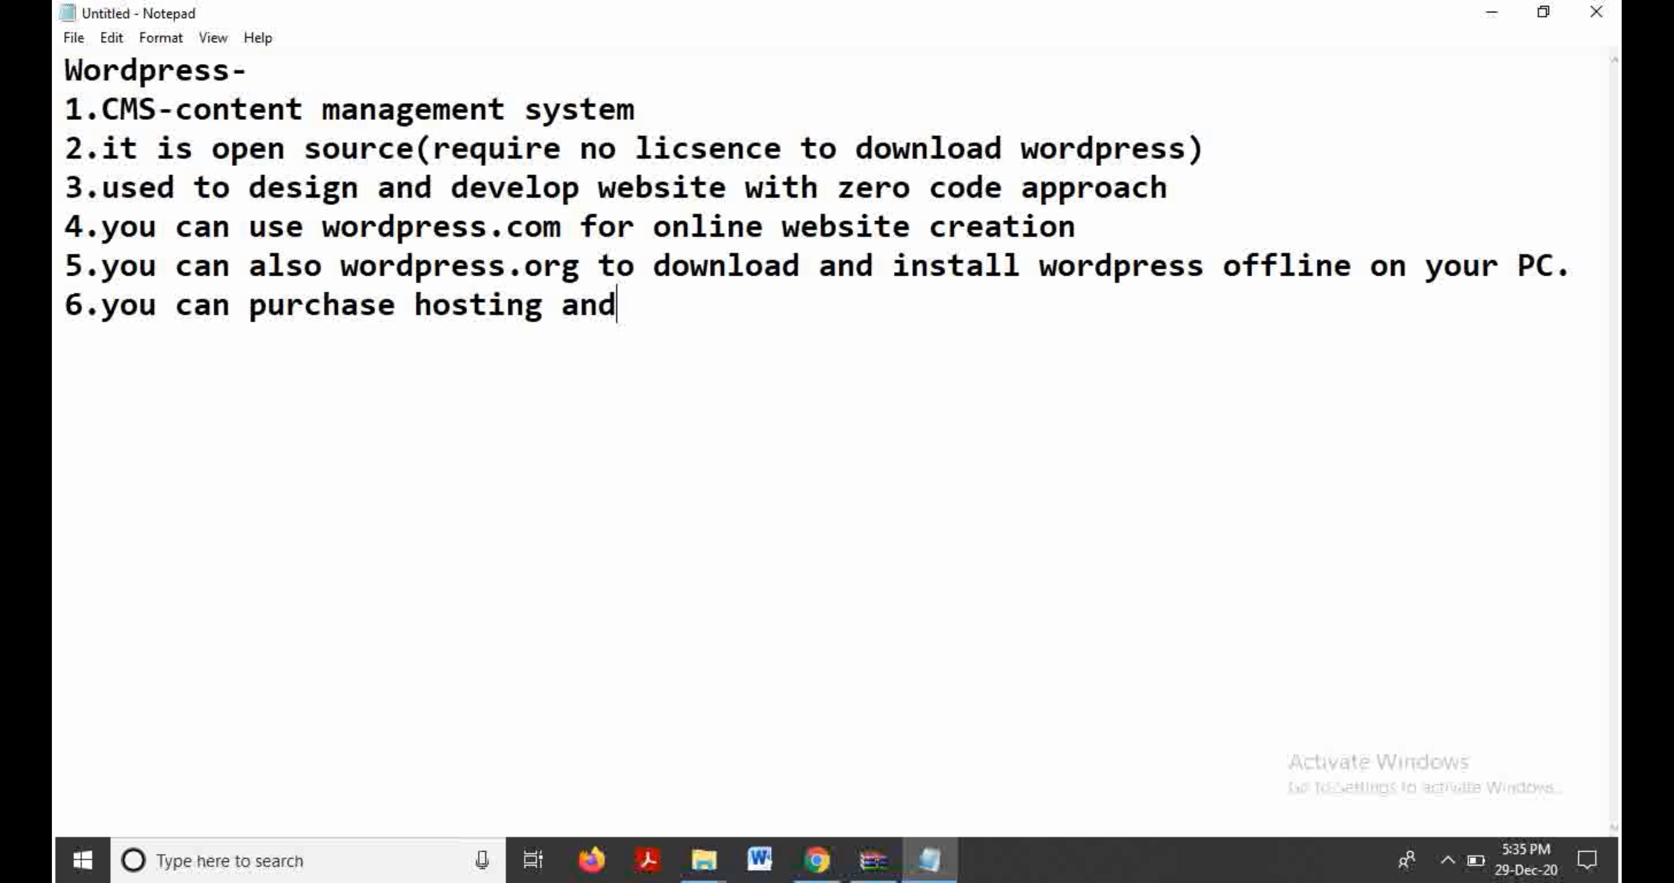
type(" domain ")
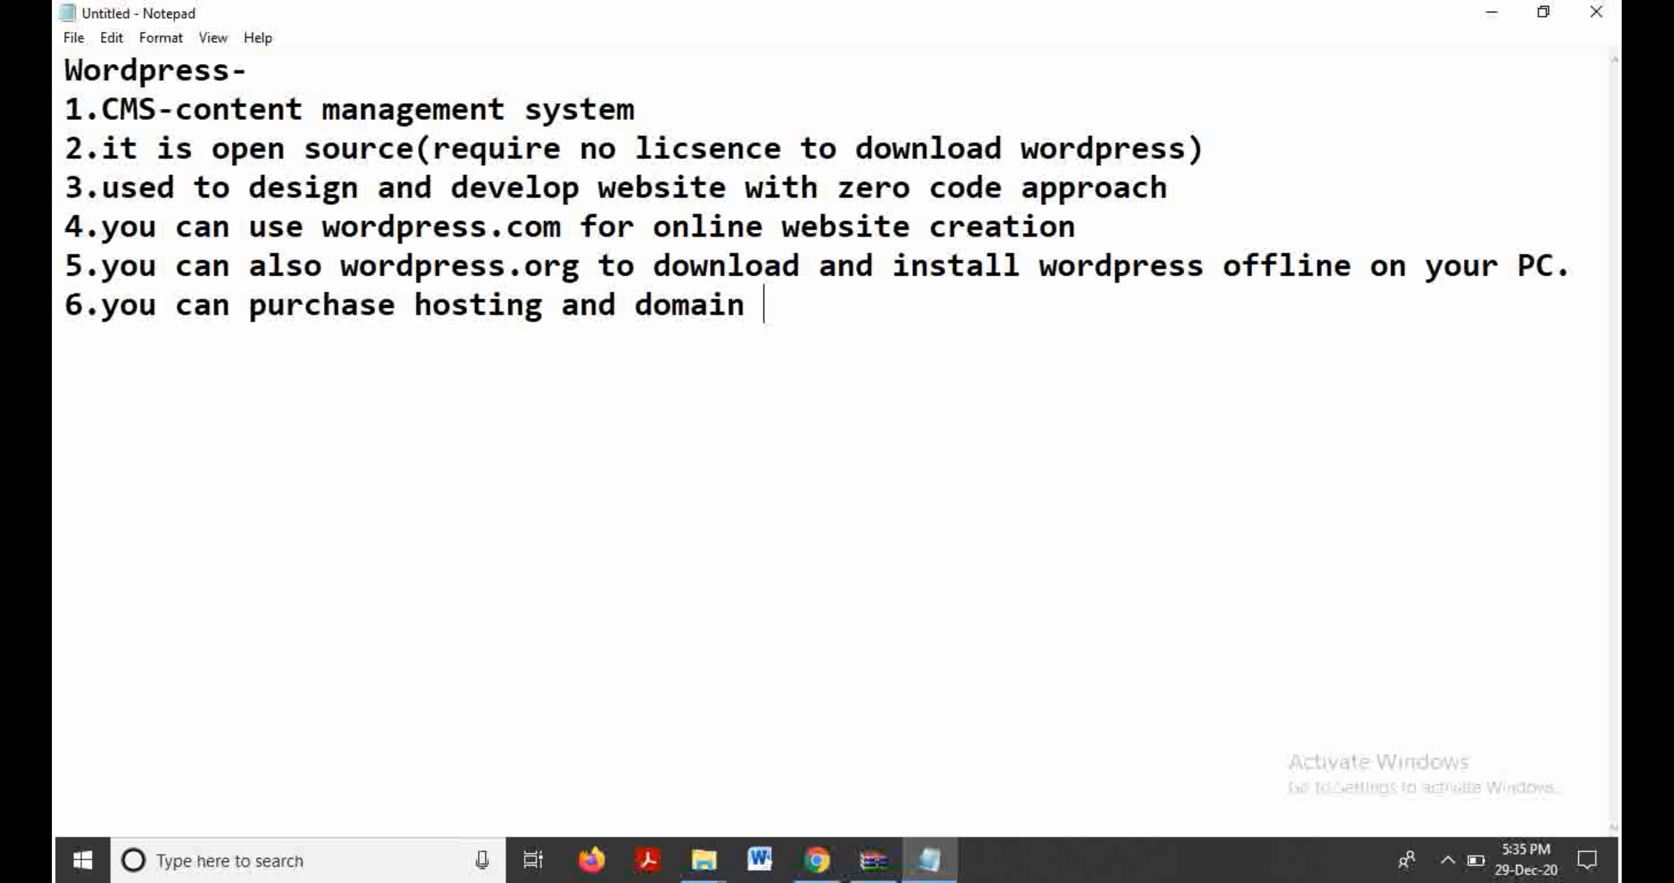
type("name then ")
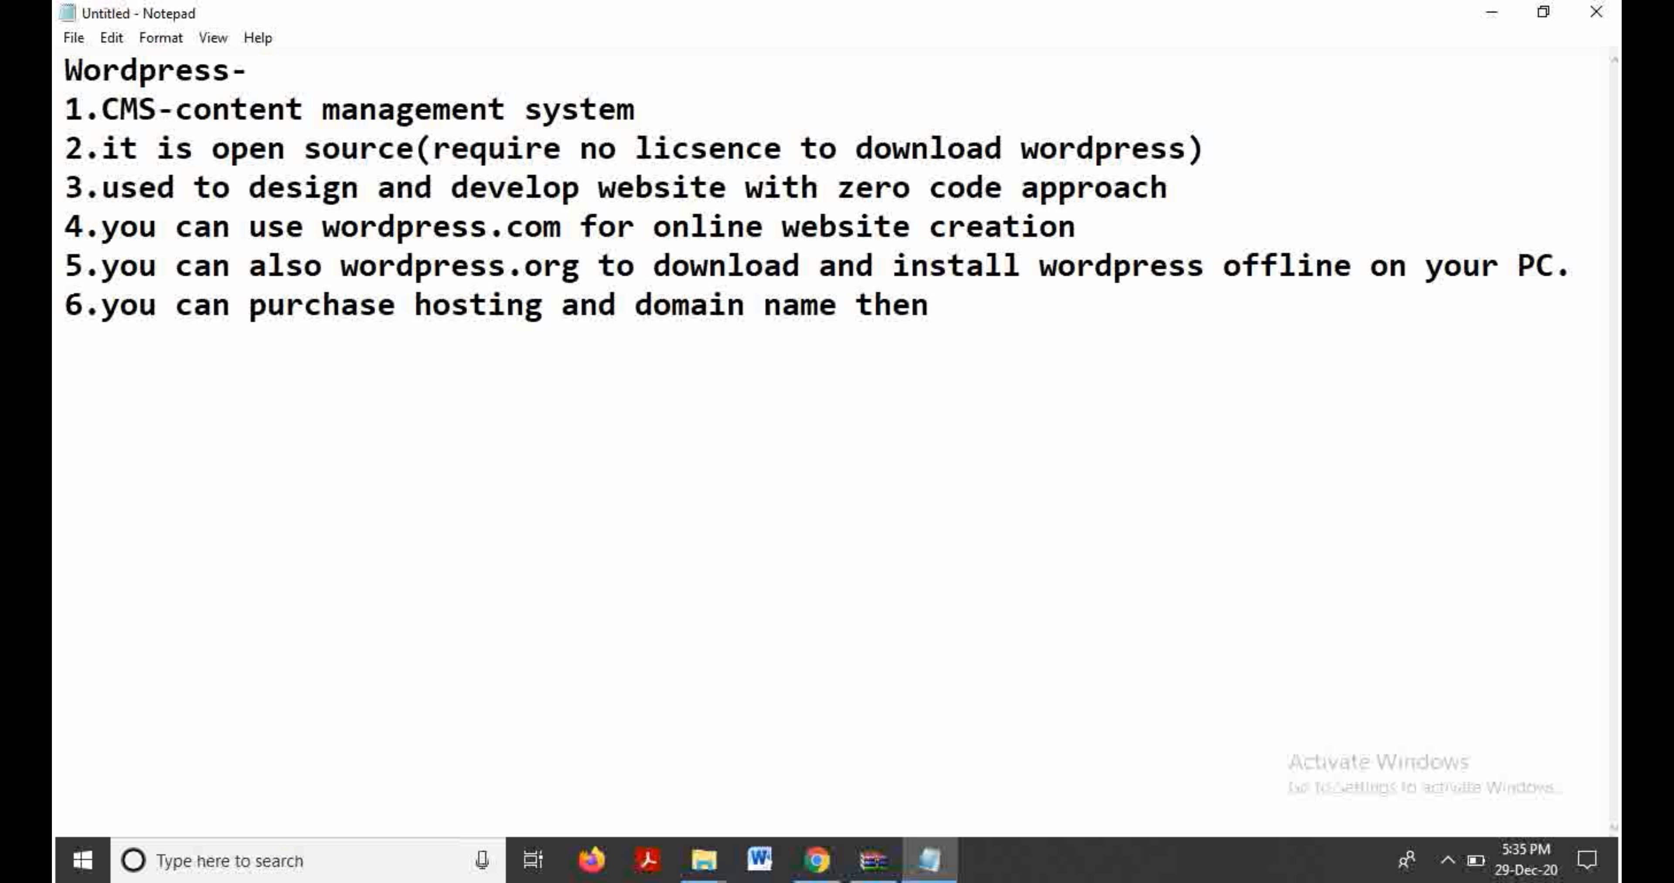
type("hosting")
type(" w")
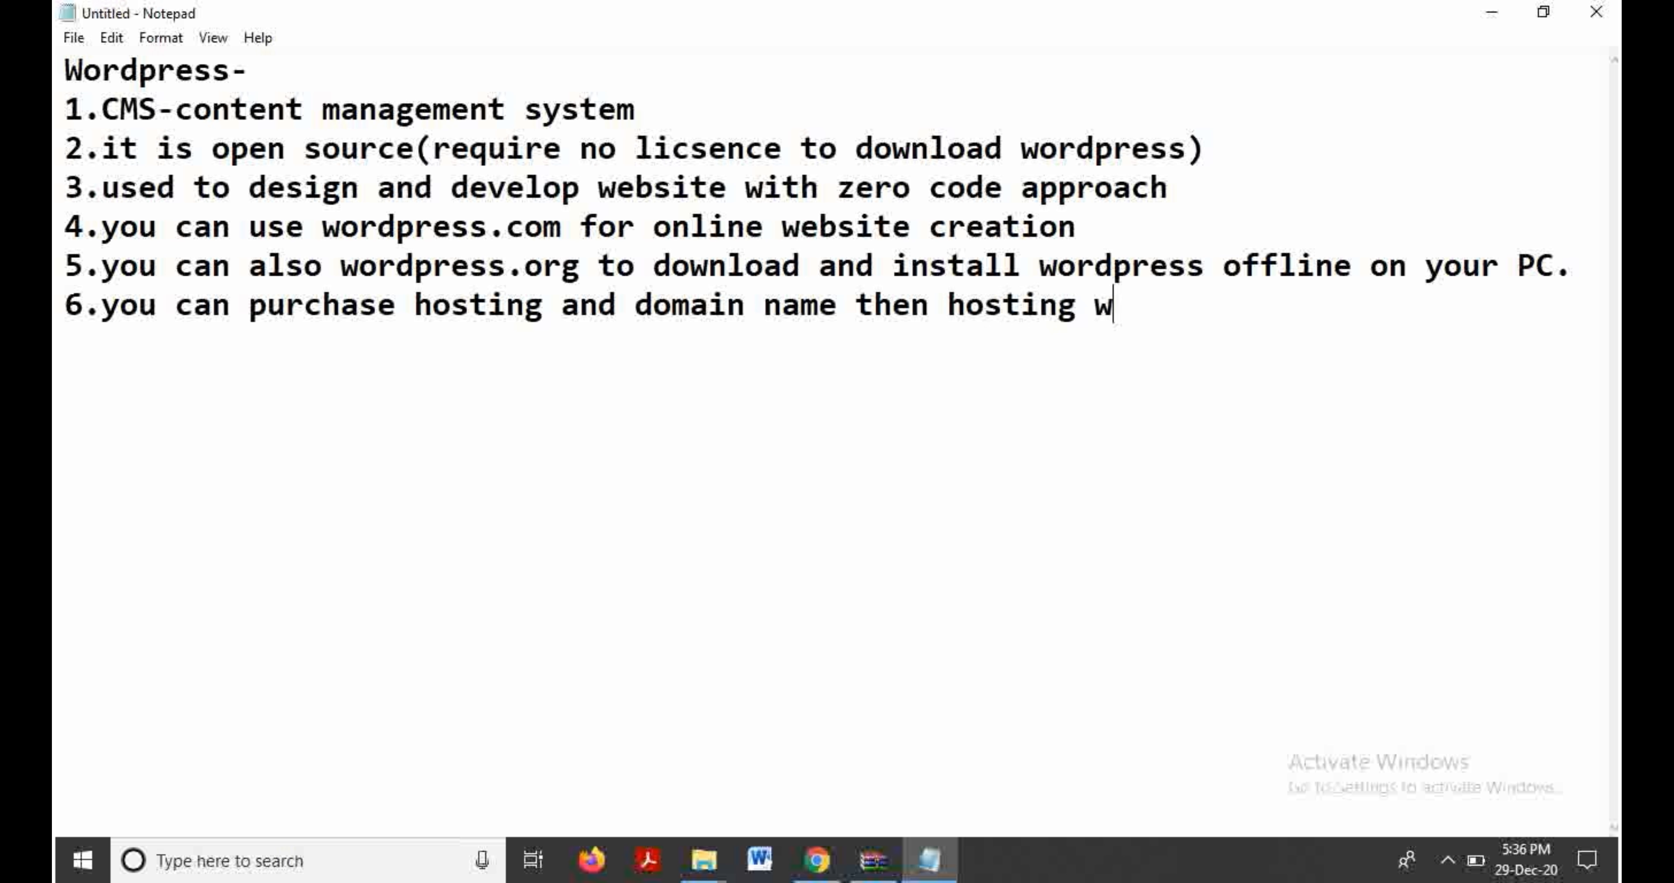
type("ebsite ")
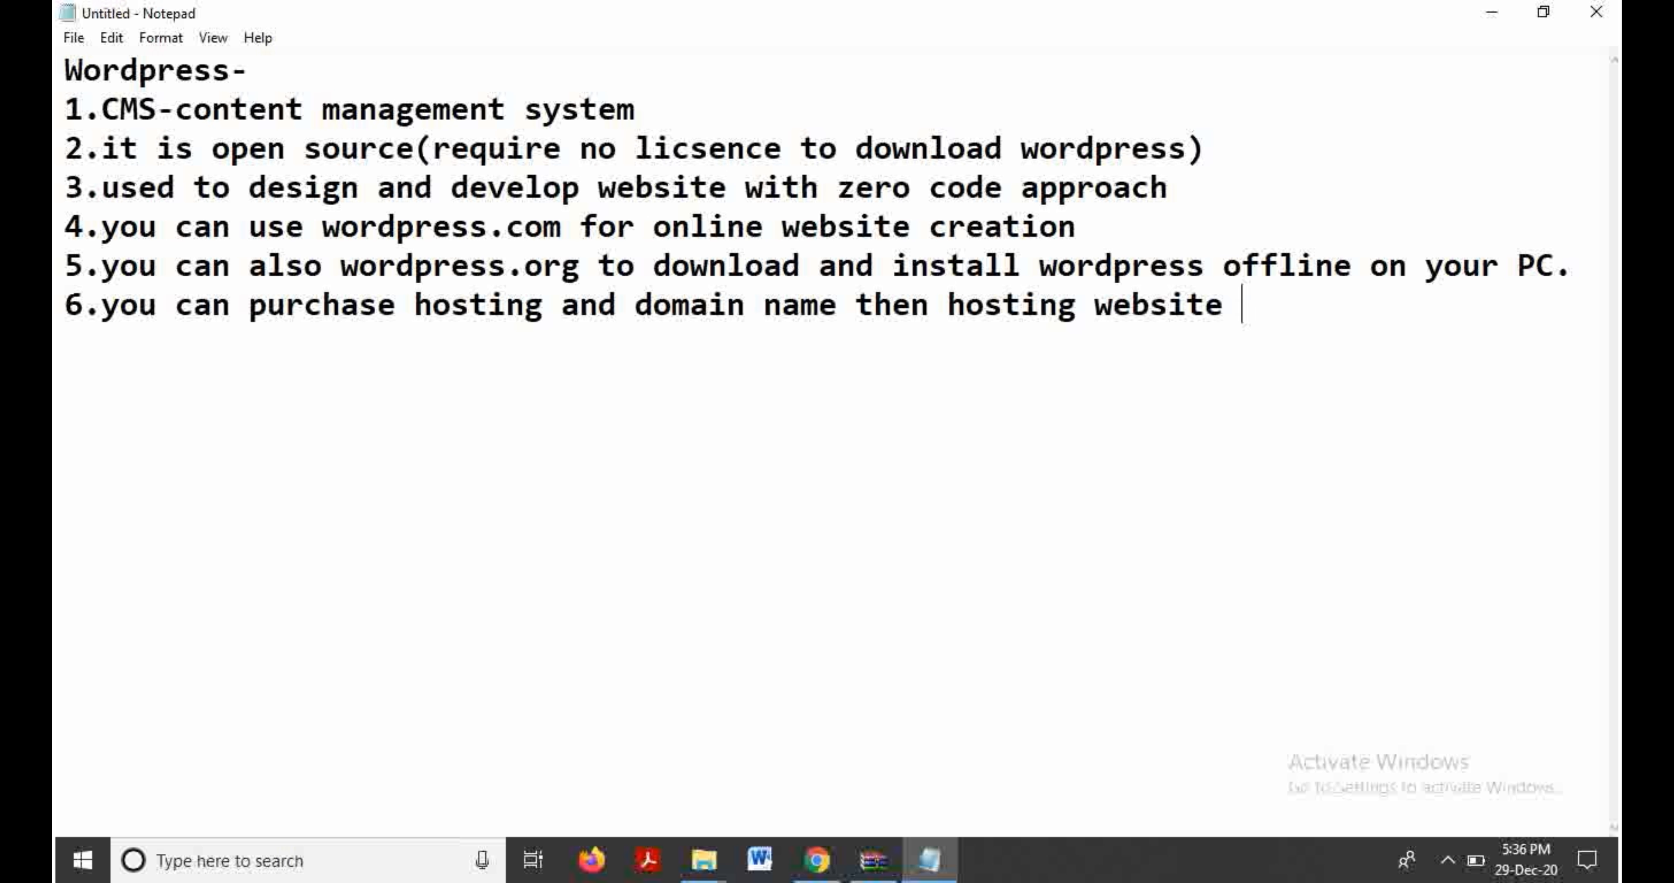
type("provide ")
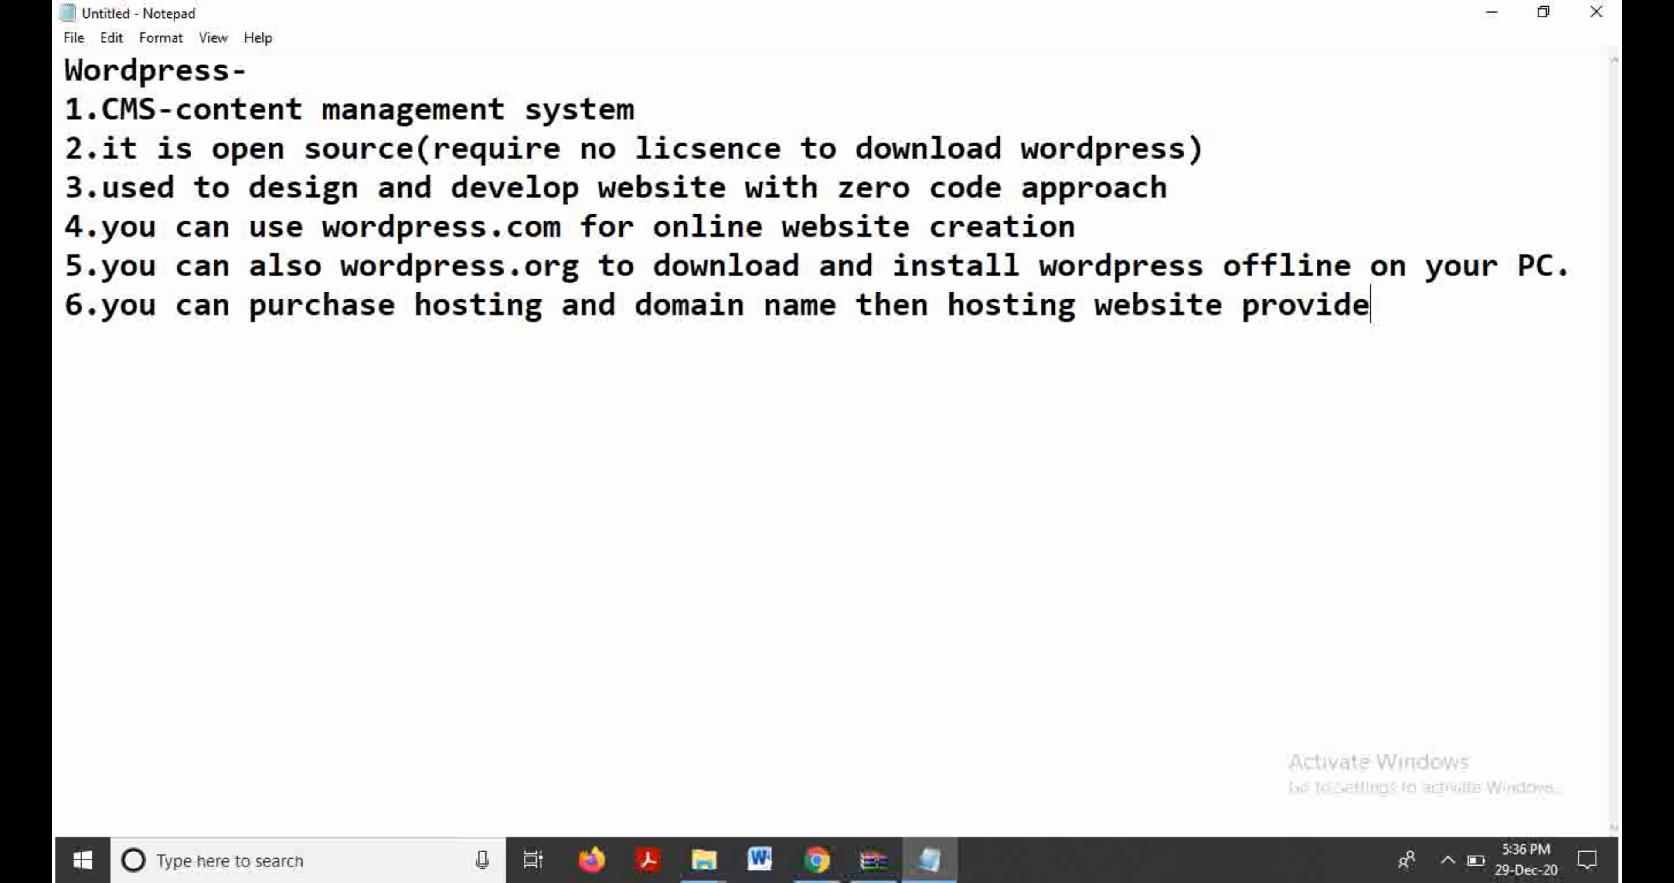
type("you with cpanel")
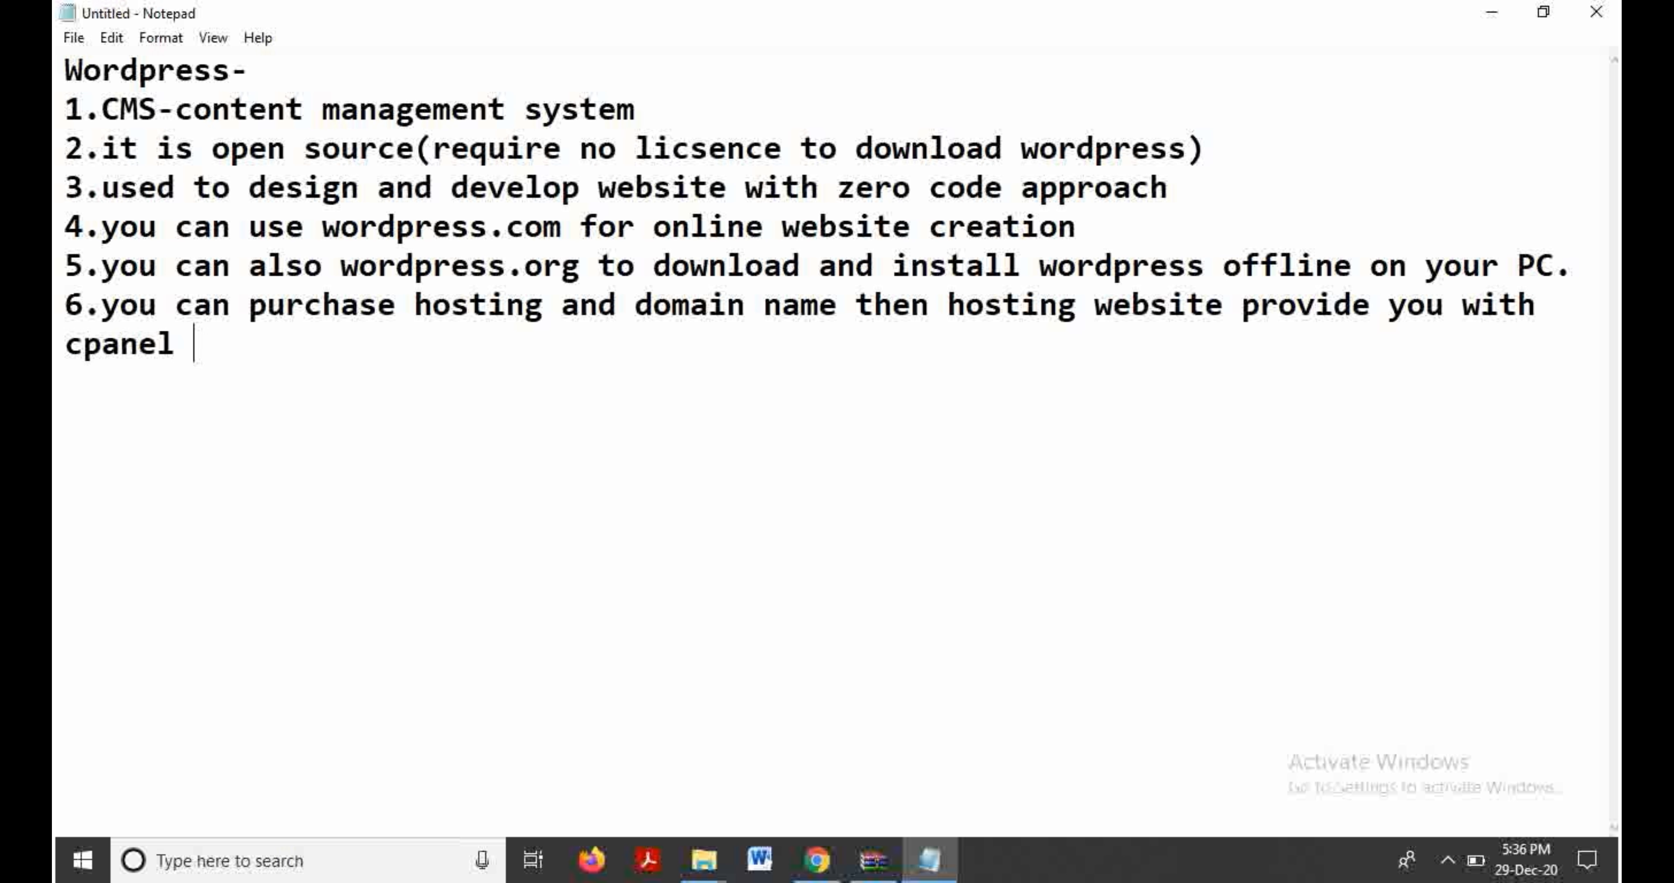
type(" in which ")
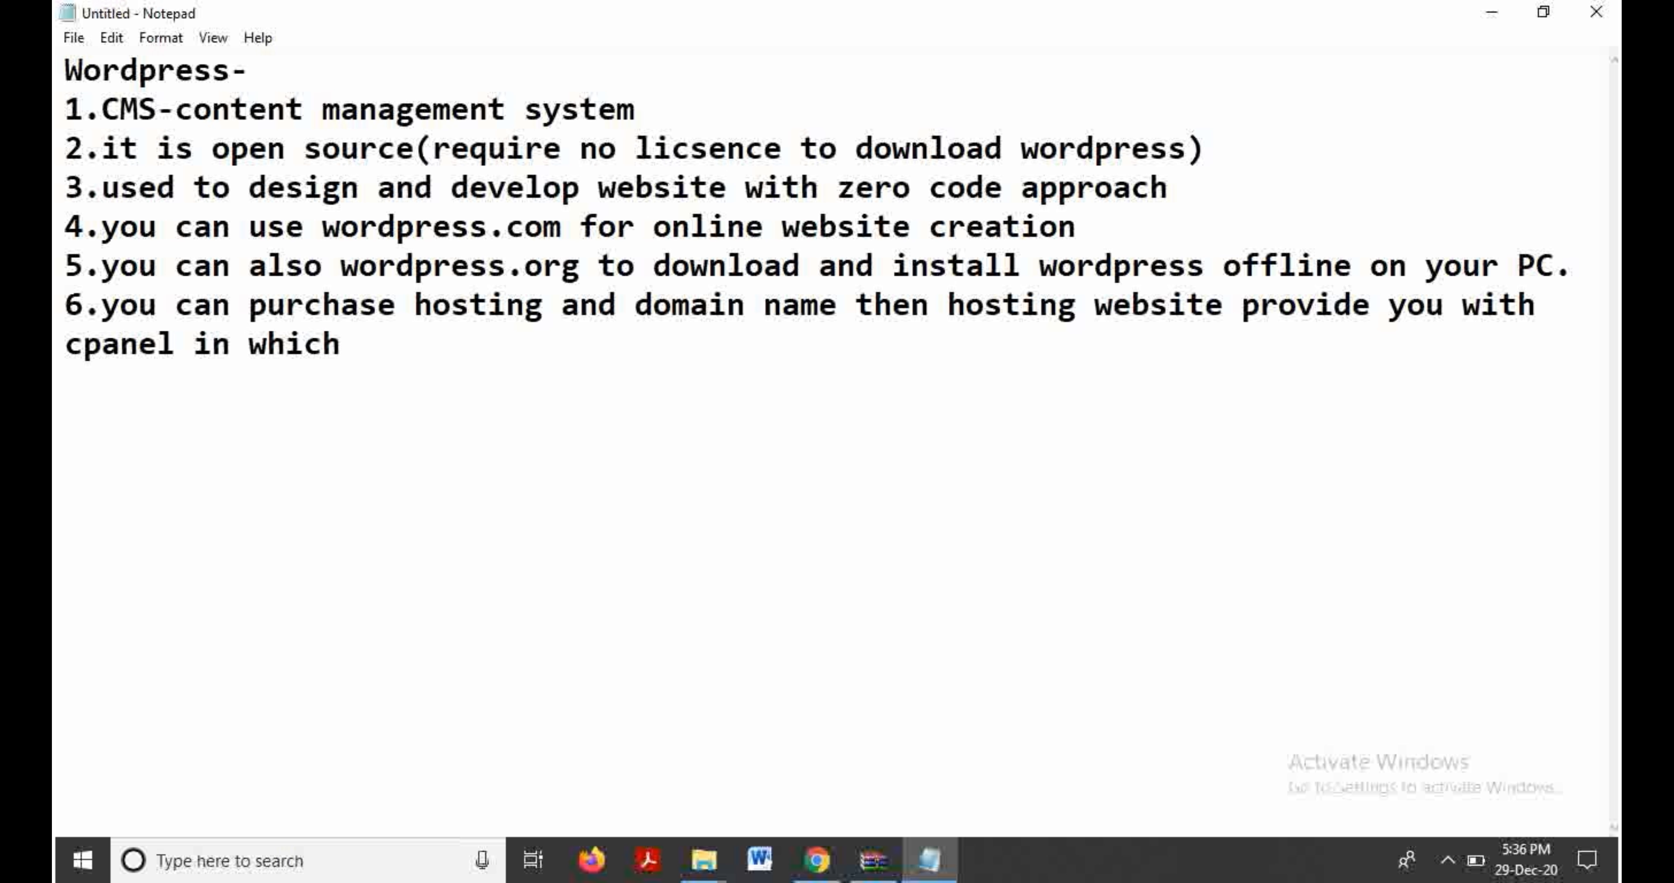
type("you can in")
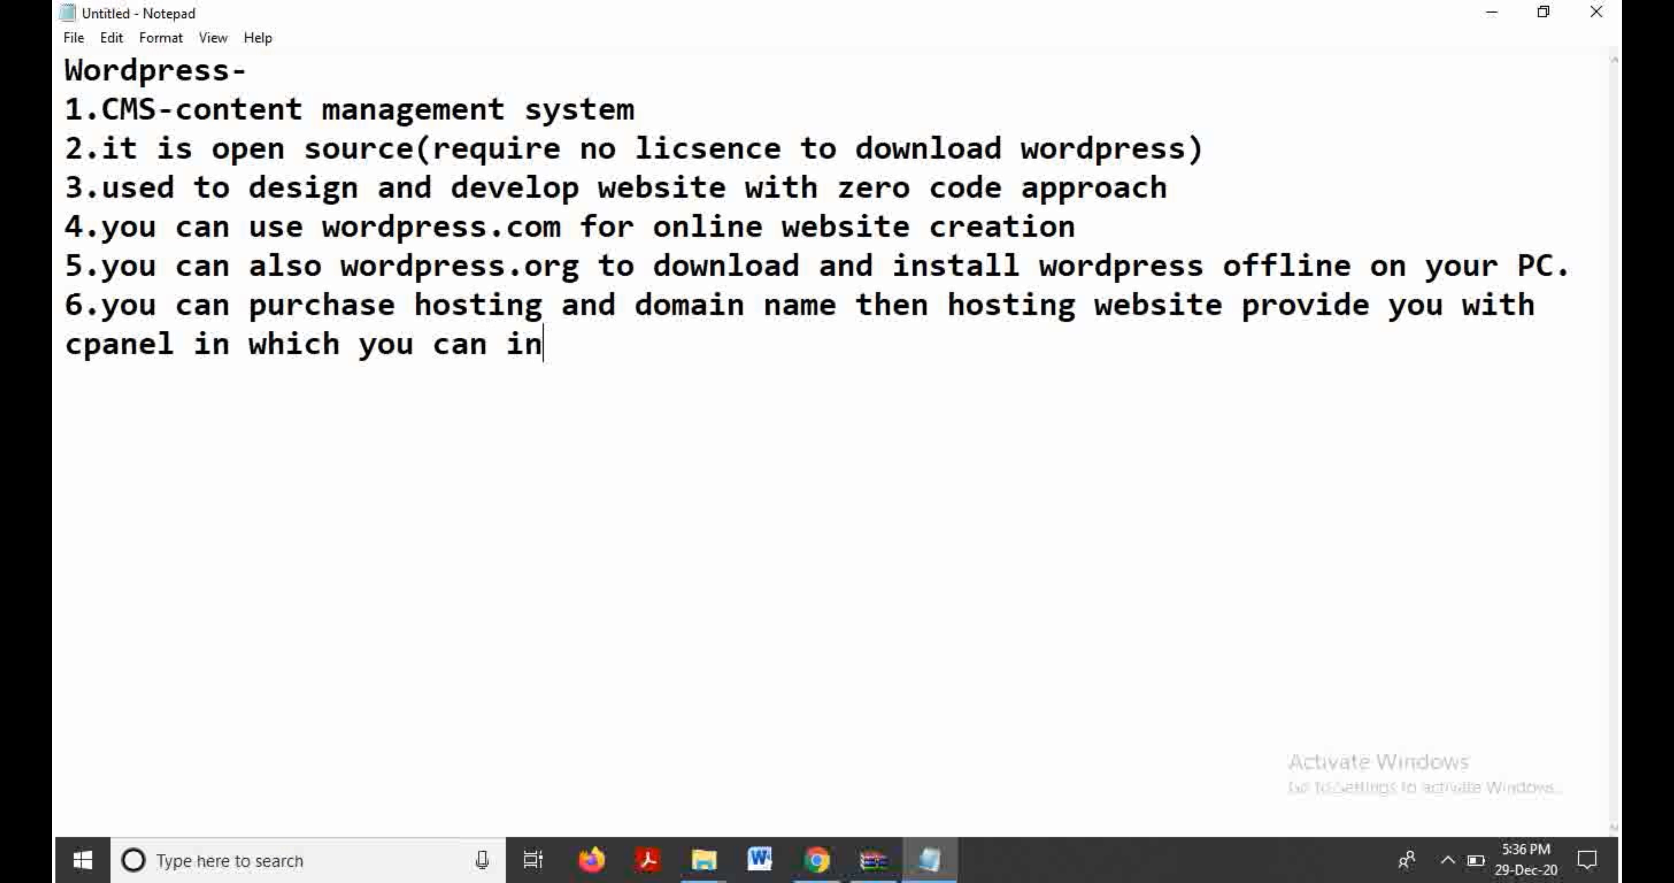
type("stall ")
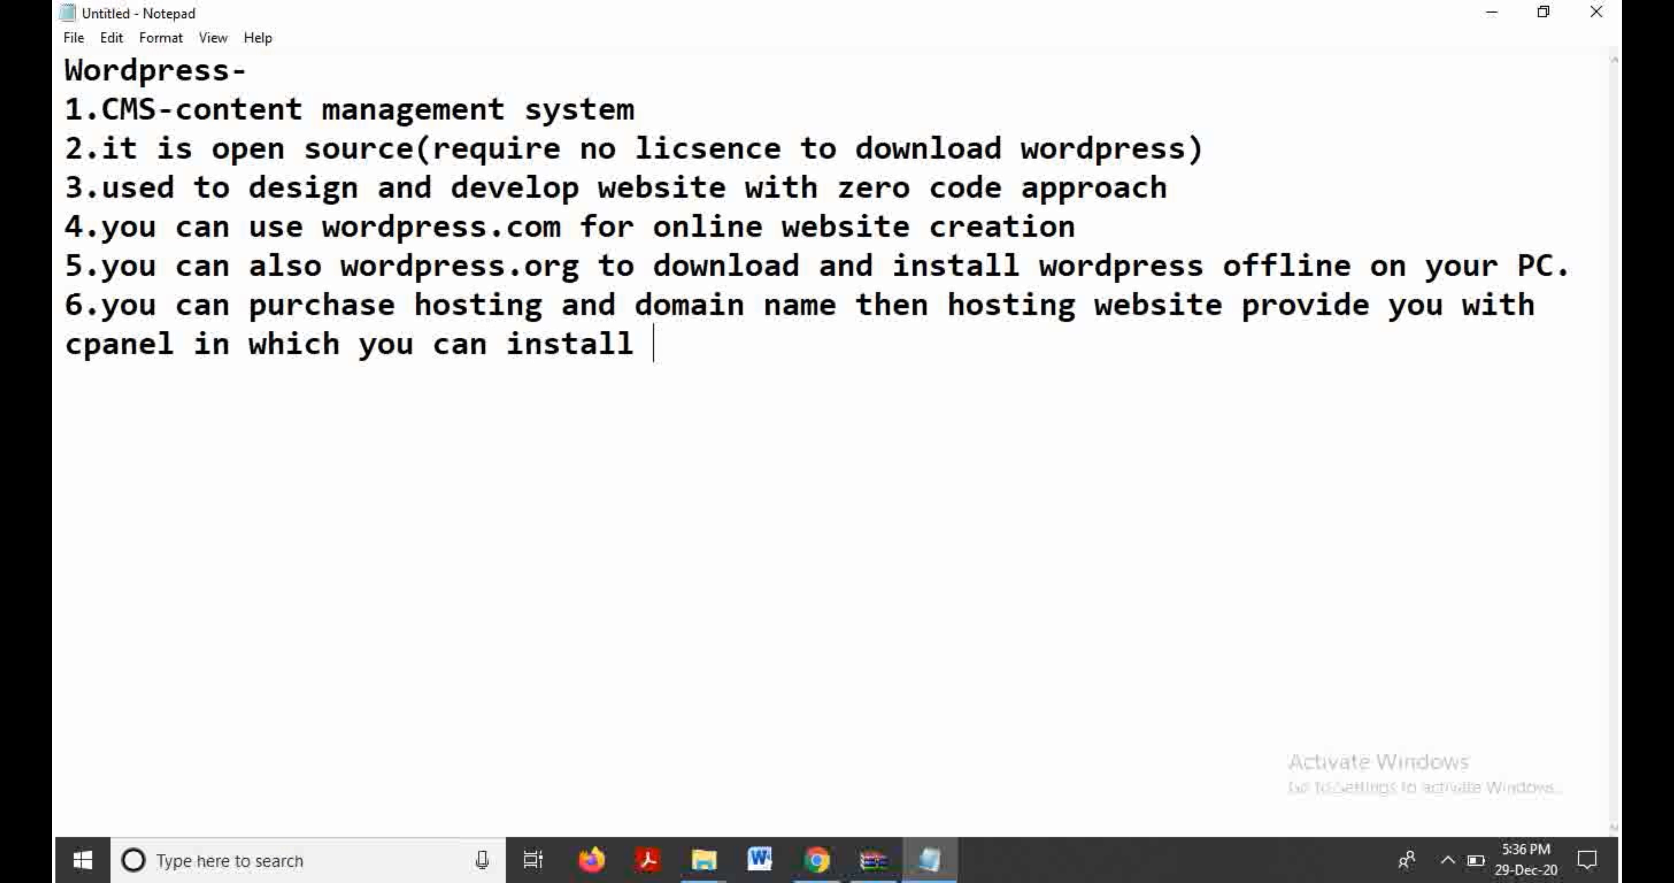
type("wordpress.")
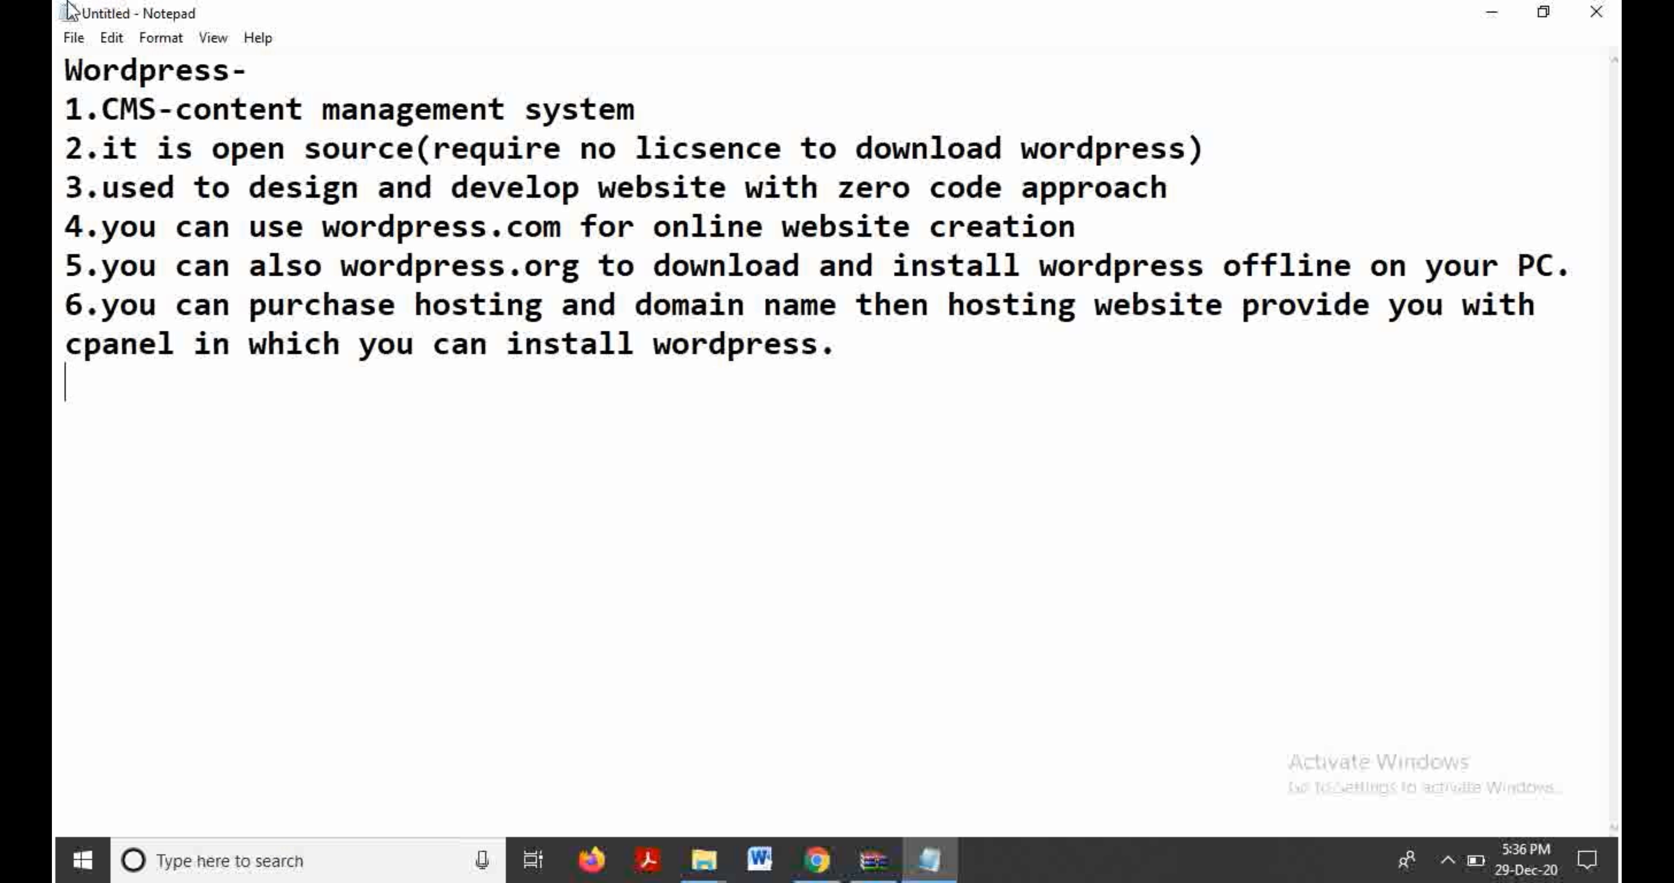
Step: Below the list, add the heading 'To install offline' with the point '1.Xampp is required'
left_click_drag(65, 264, 1574, 267)
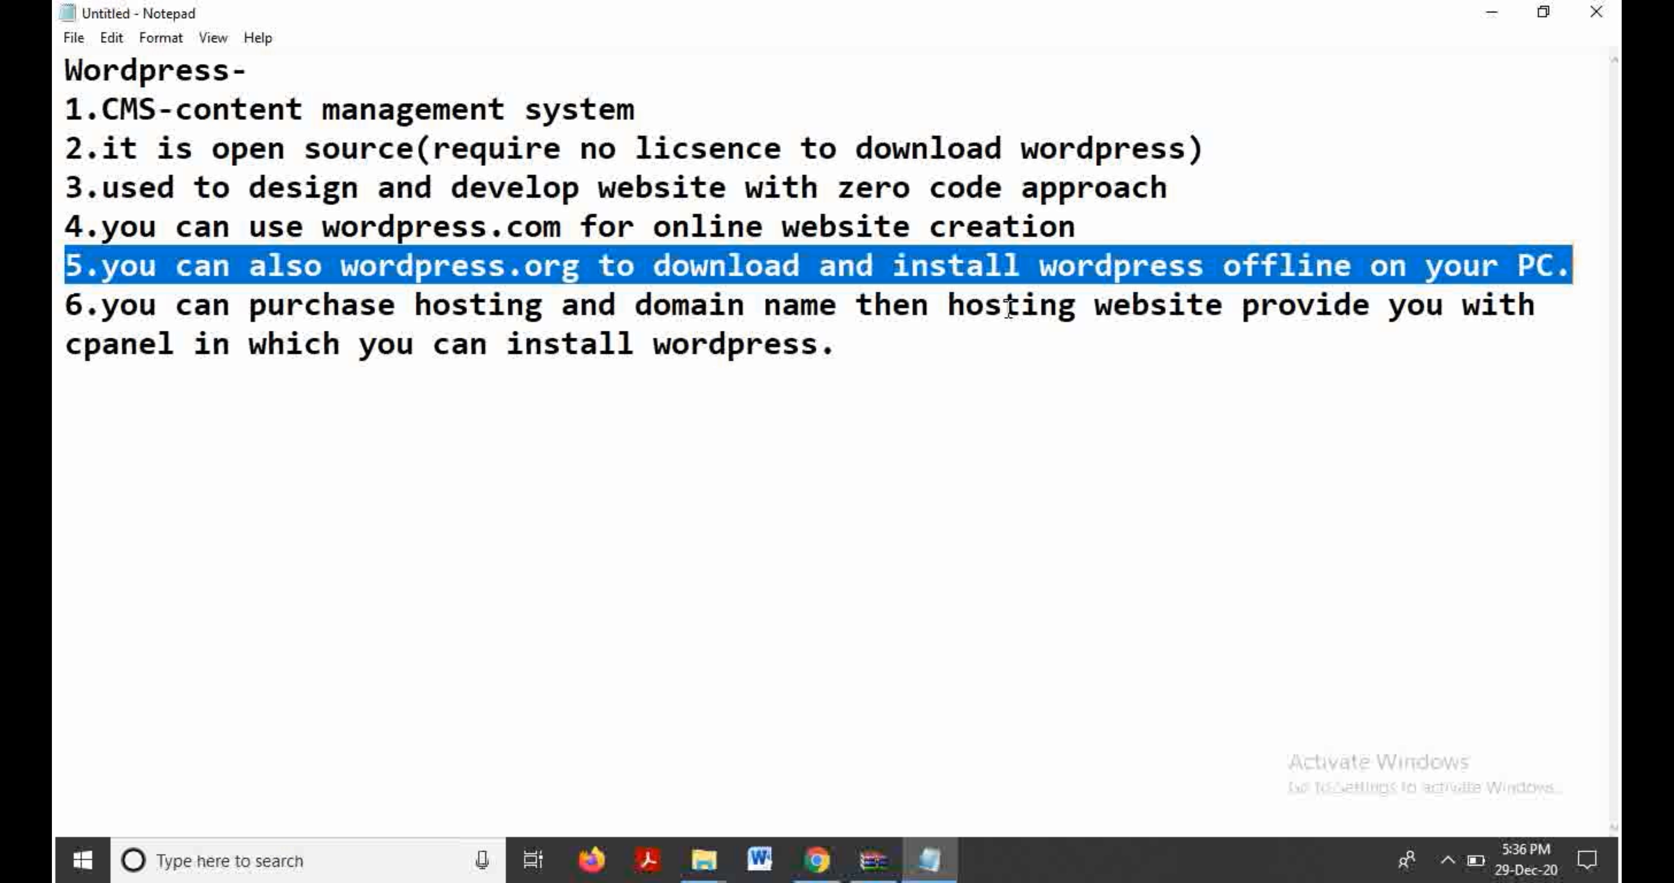
left_click(859, 344)
key("Return")
key("Return")
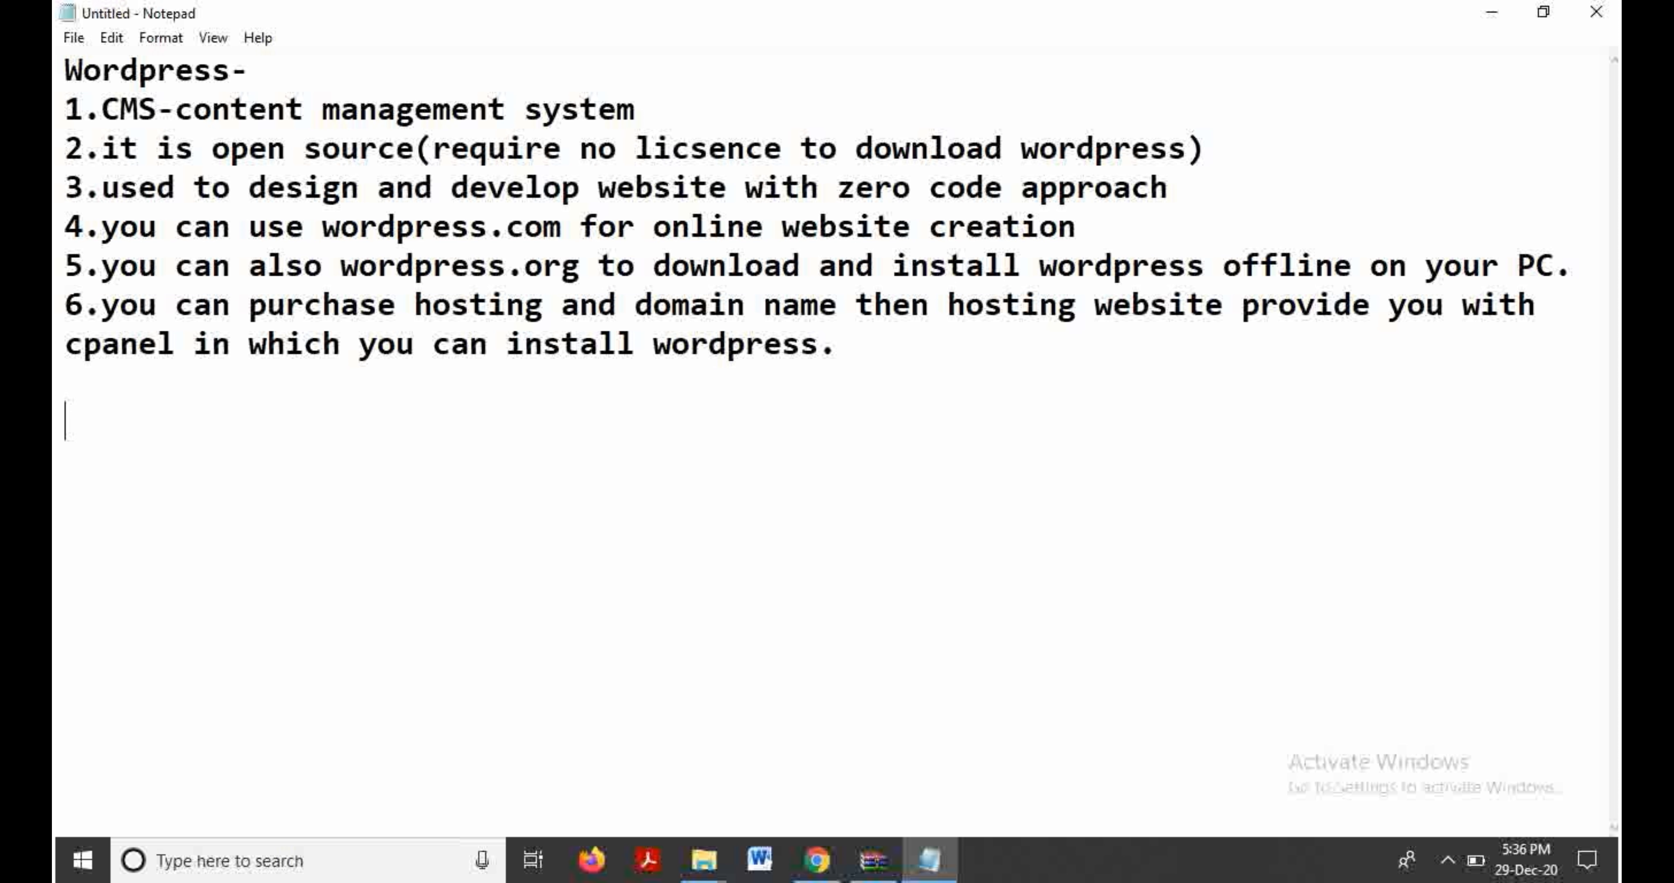
type("to")
key("BackSpace")
key("BackSpace")
key("BackSpace")
type("To install on")
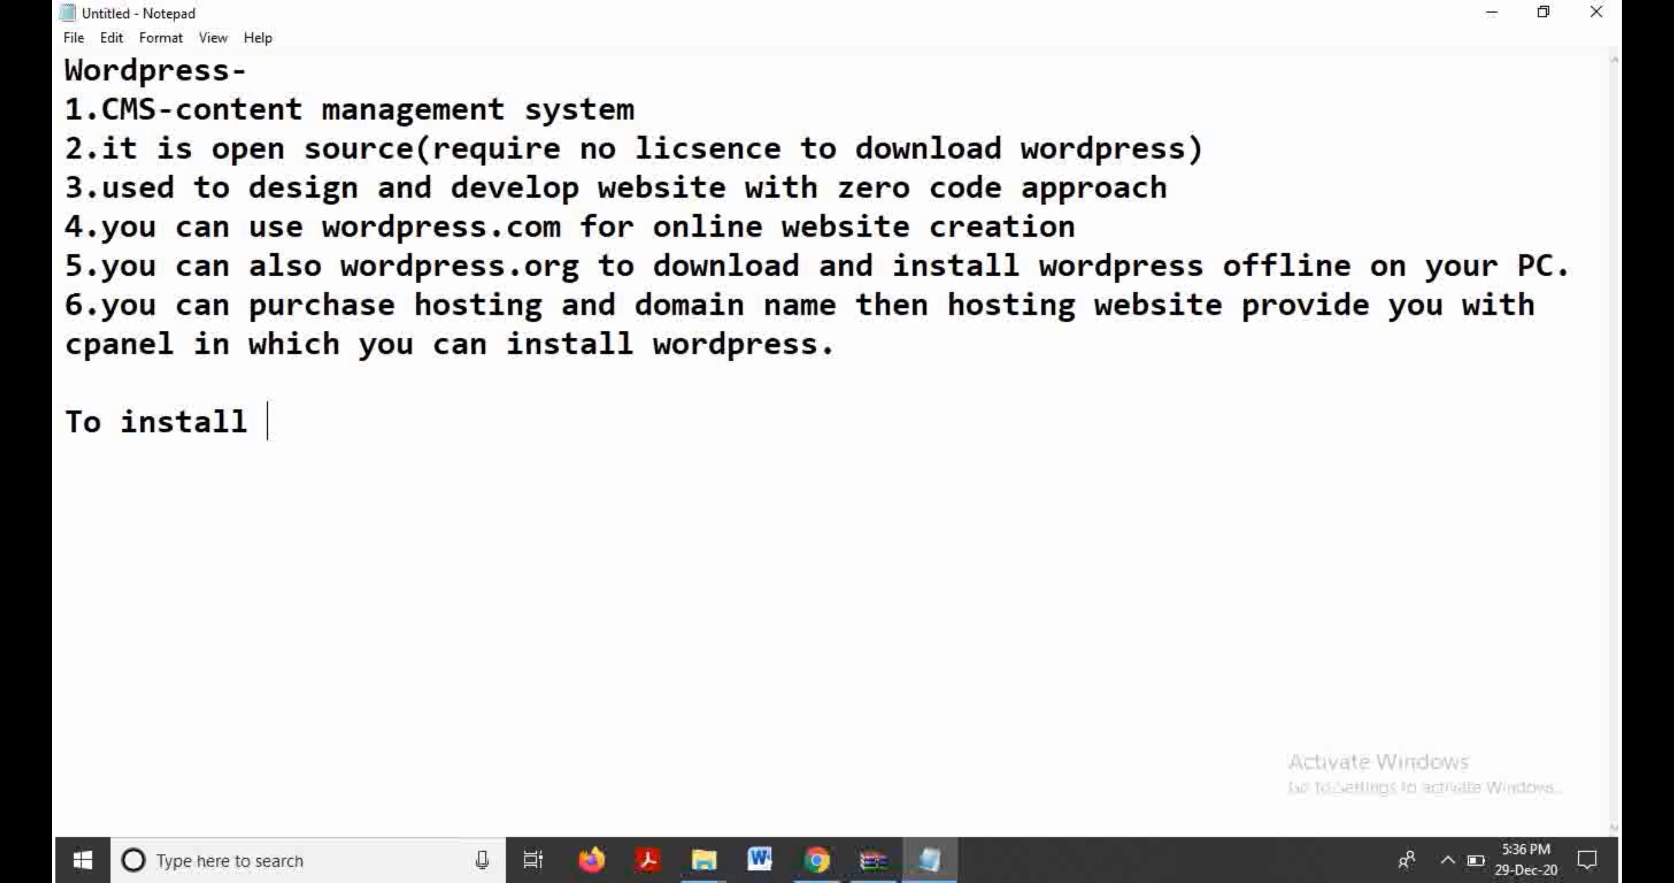
key("BackSpace")
key("BackSpace")
type("offline")
key("Return")
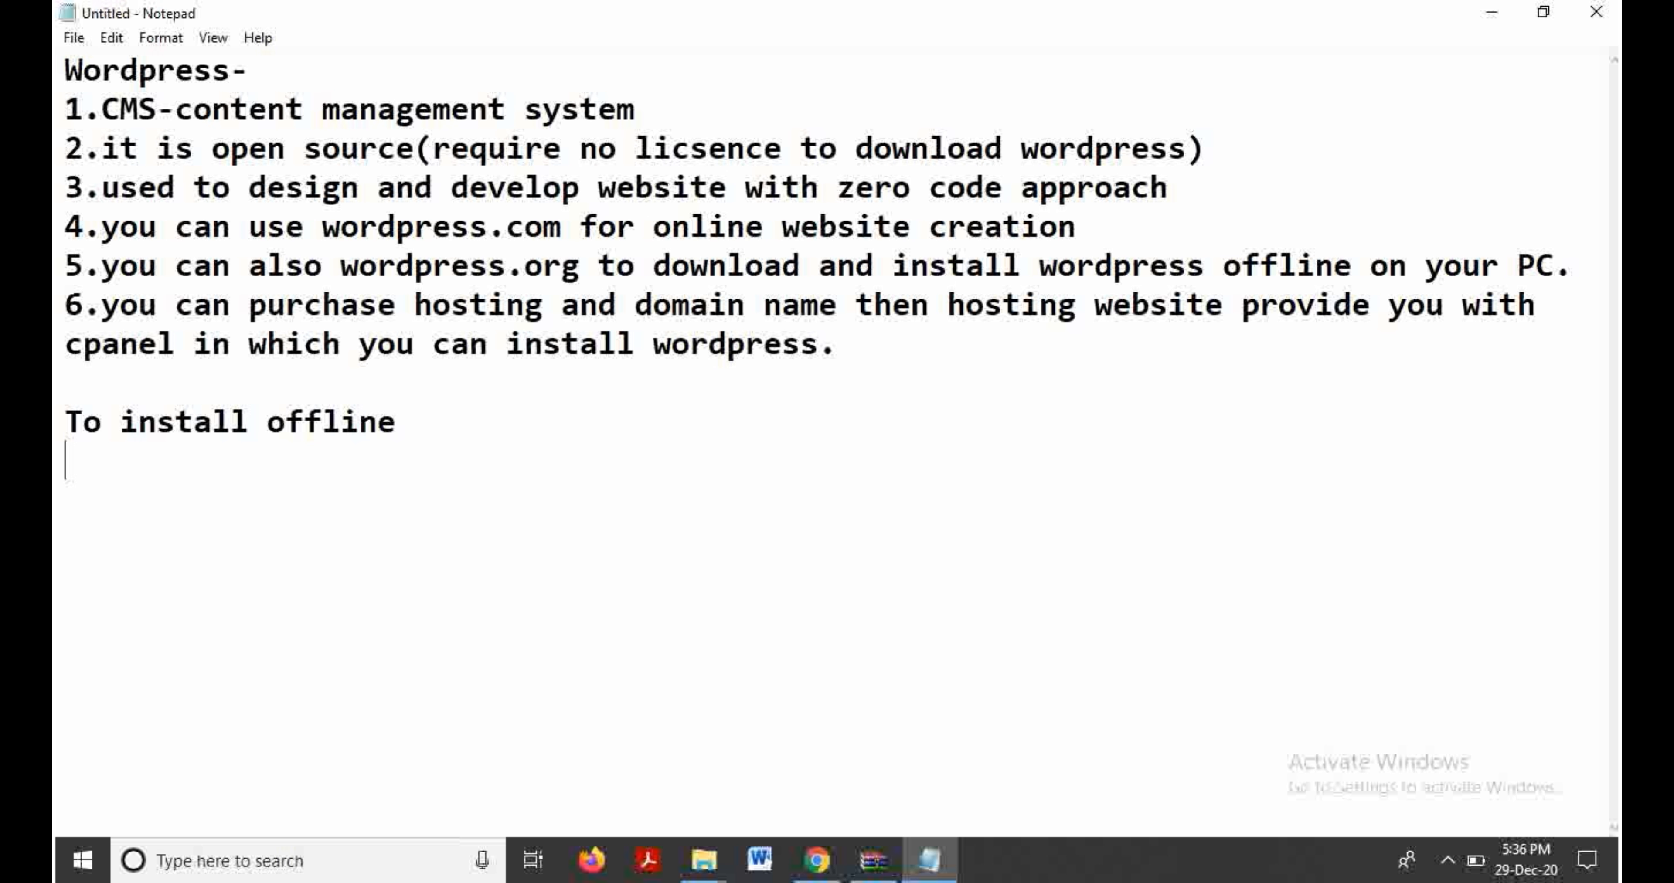
type("1.Xa")
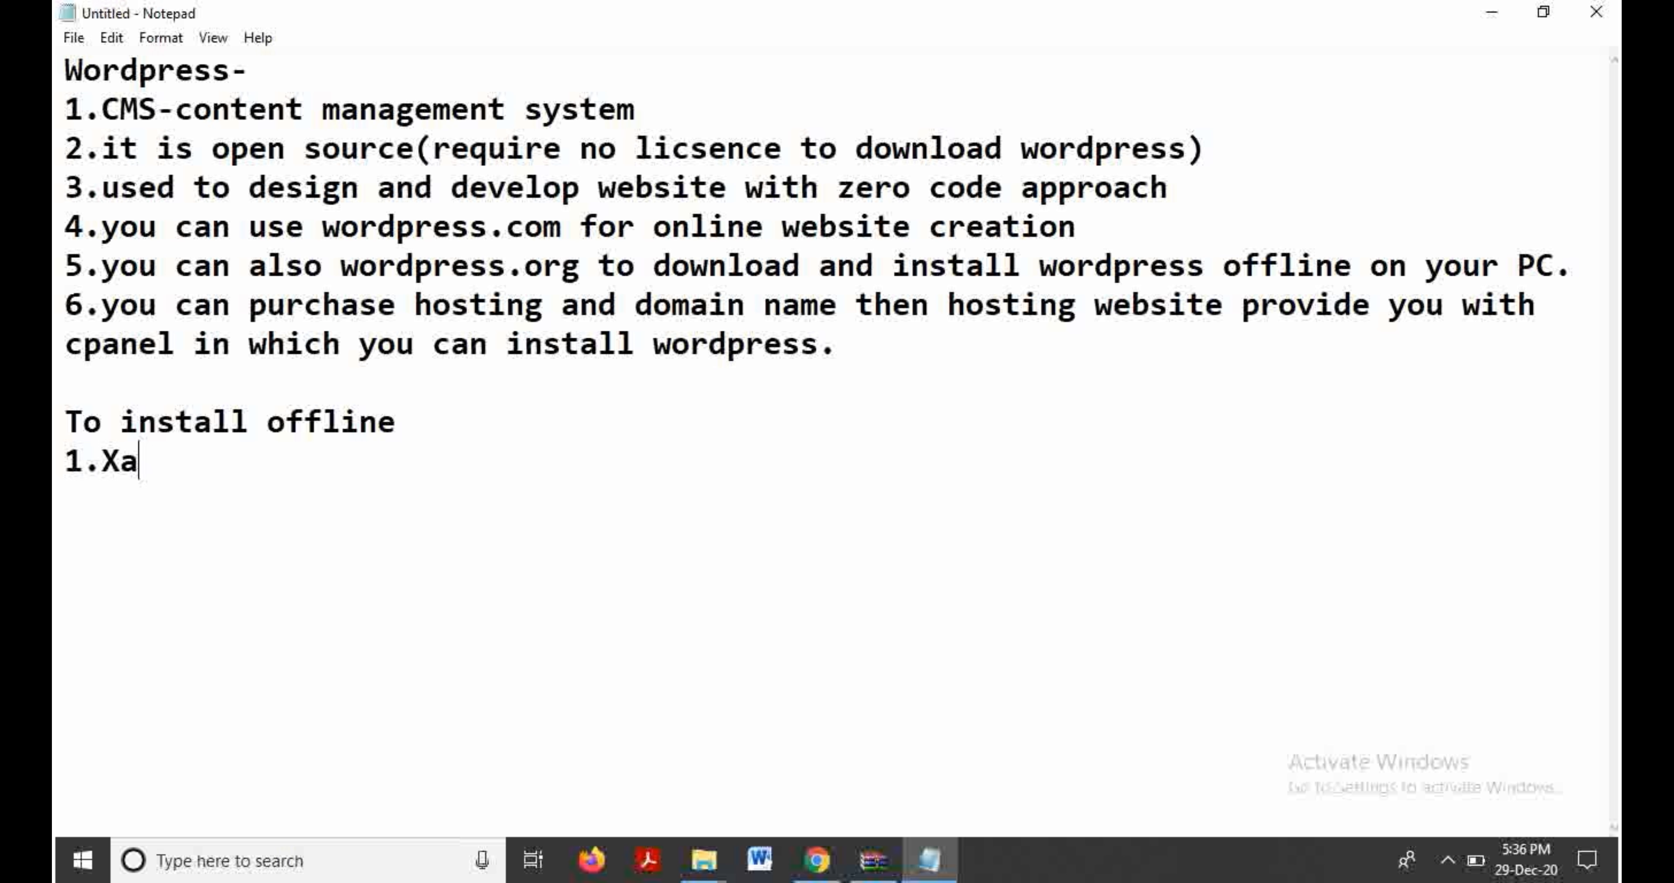
type("mpp is ")
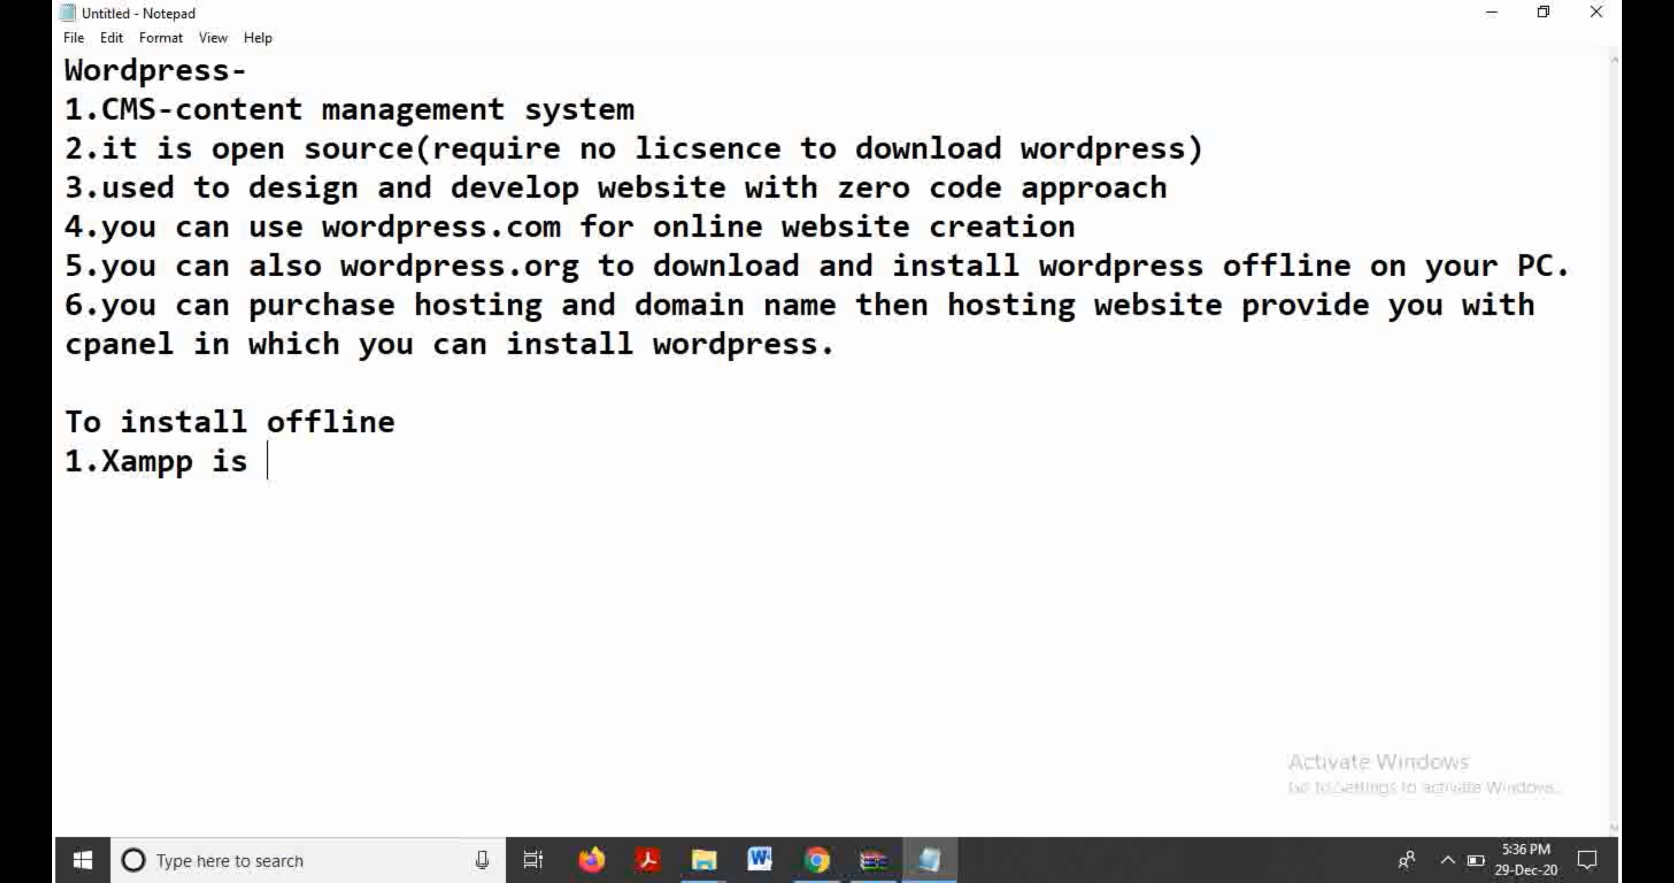
type("required")
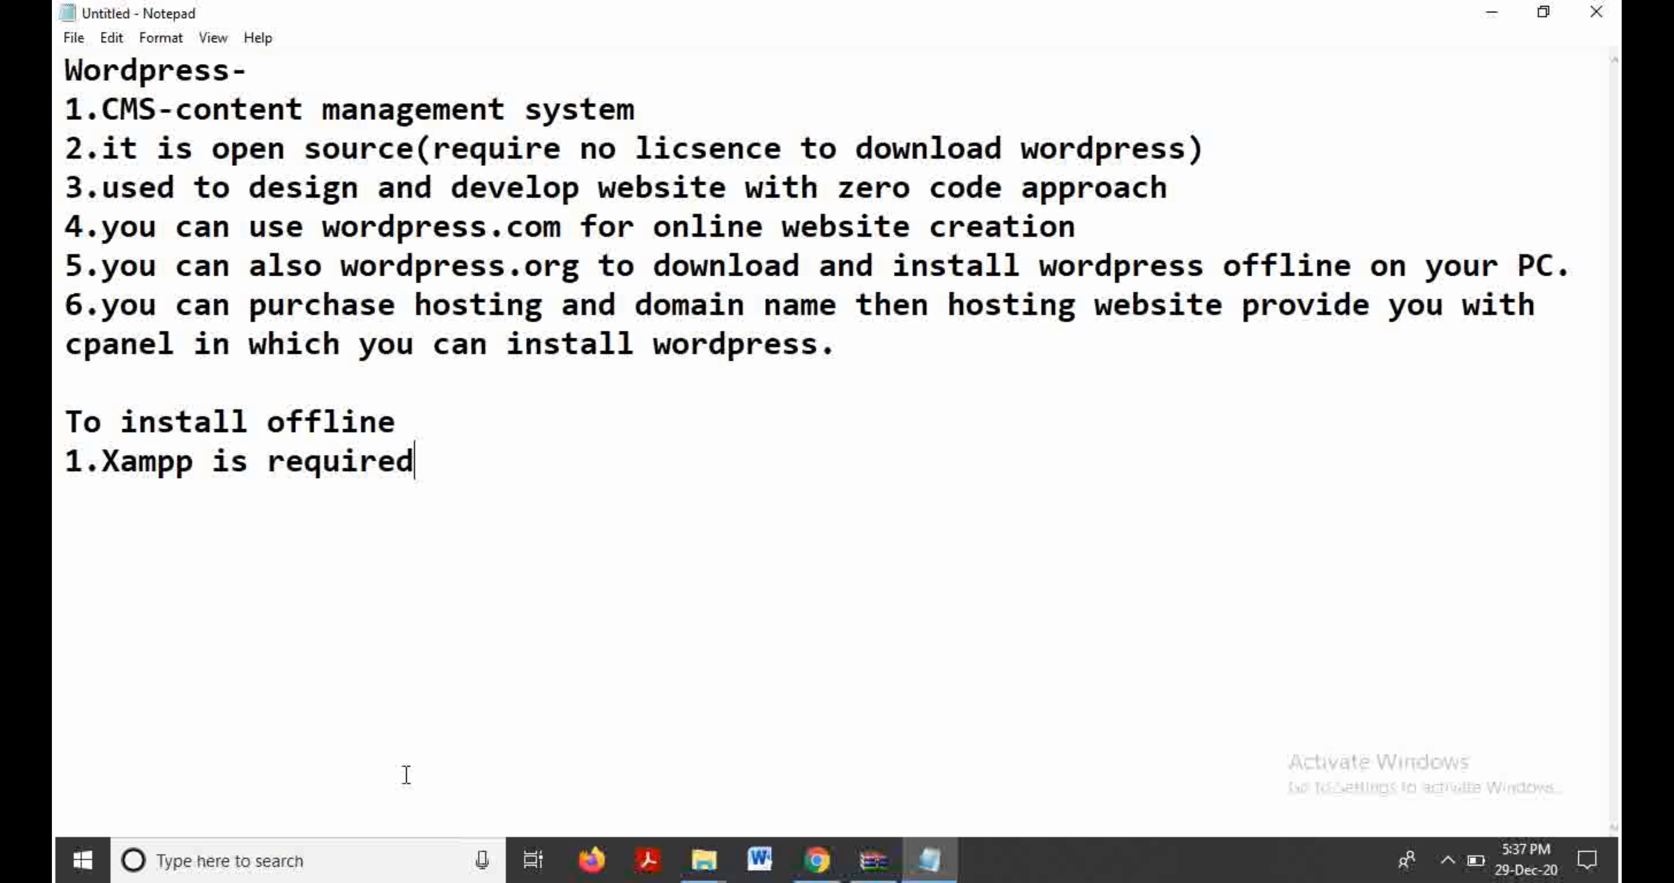
left_click(81, 861)
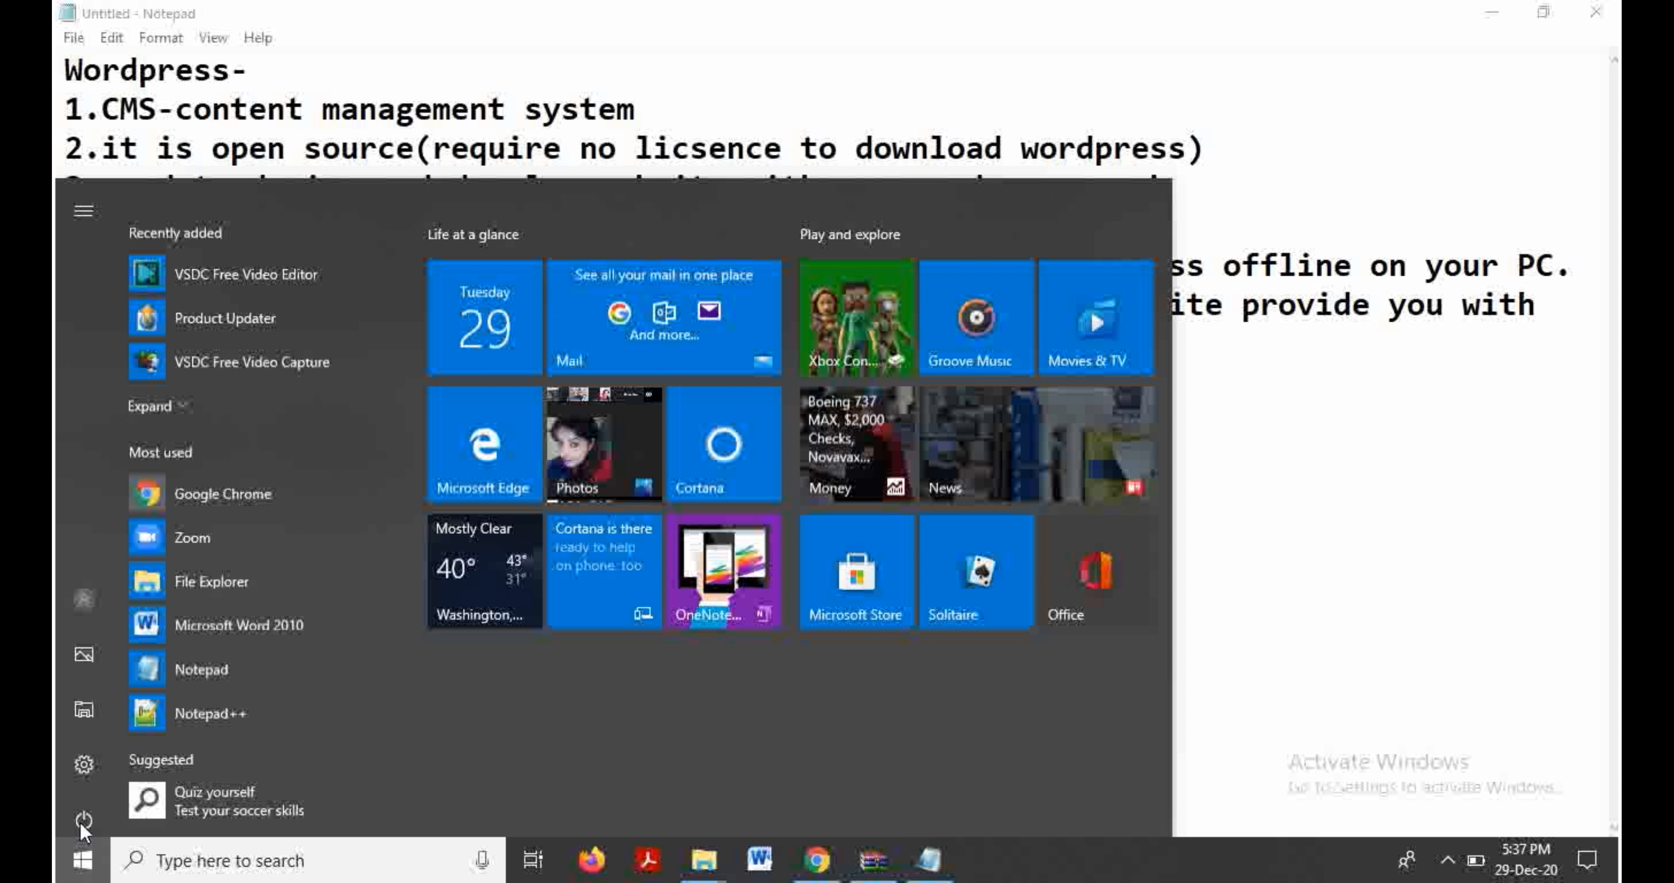
Step: Launch XAMPP Control Panel from Start and start the Apache and MySQL modules
type("xam")
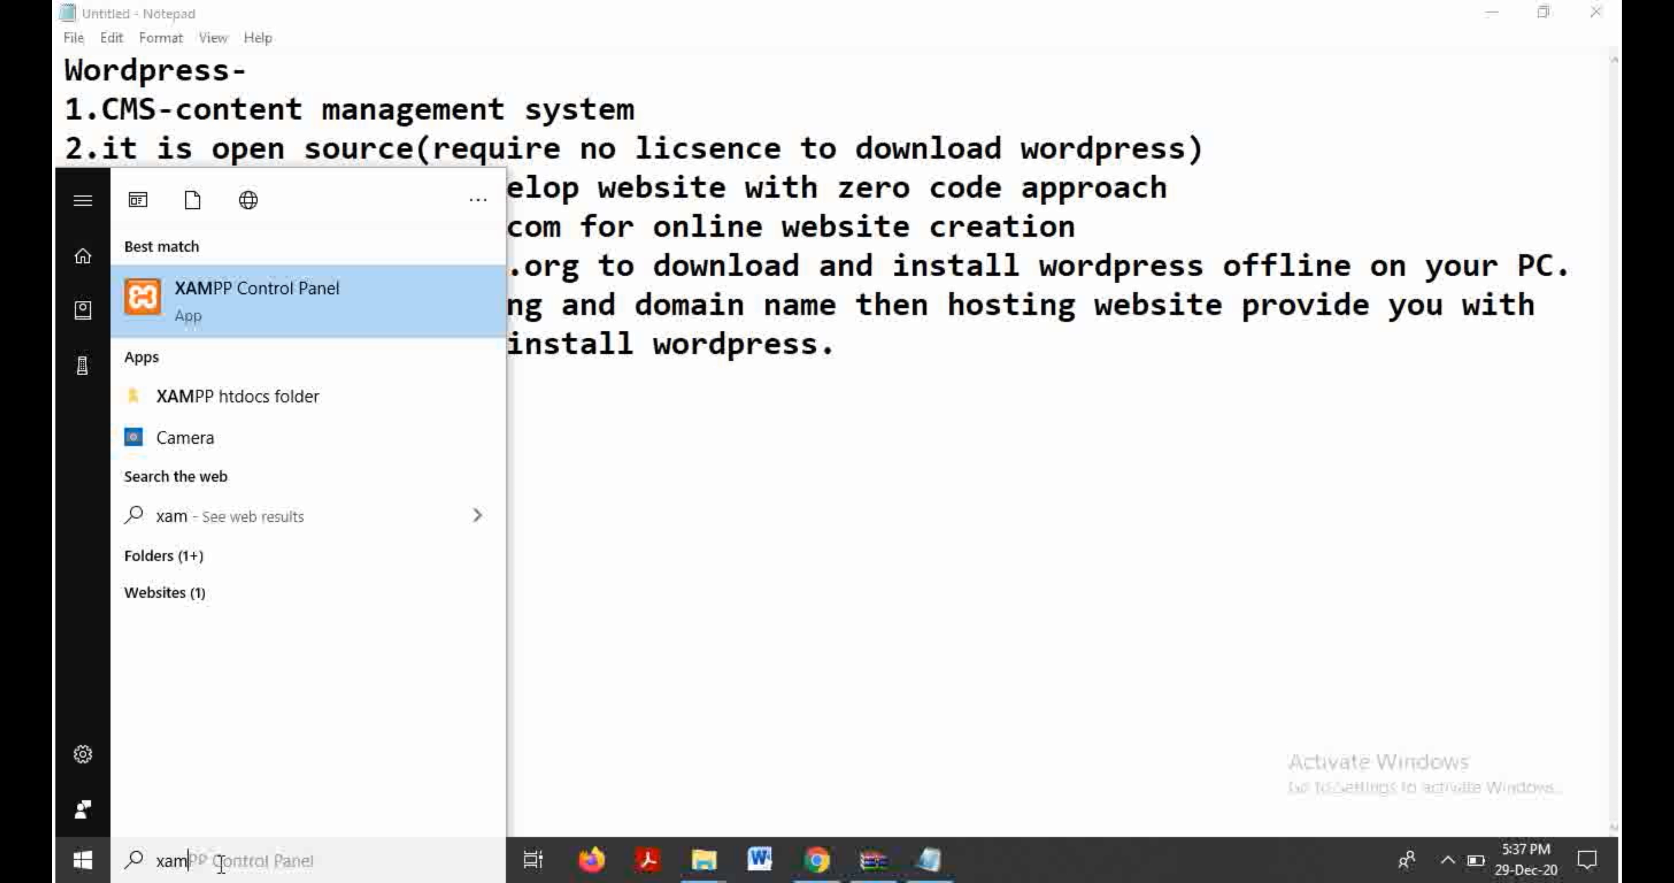
left_click(237, 301)
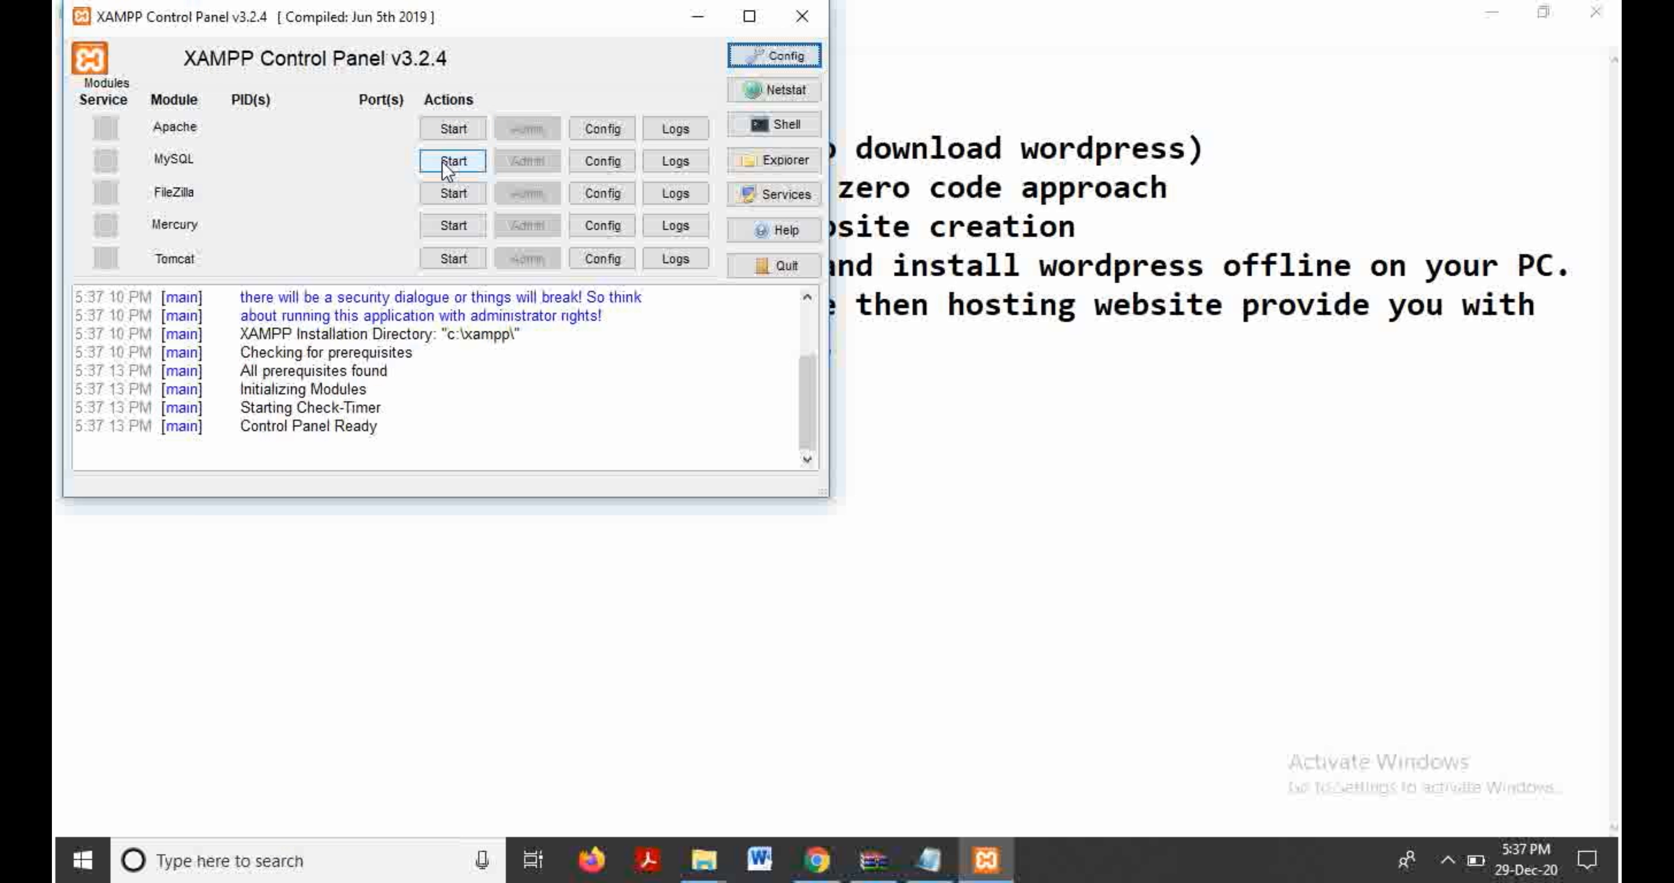
left_click(442, 139)
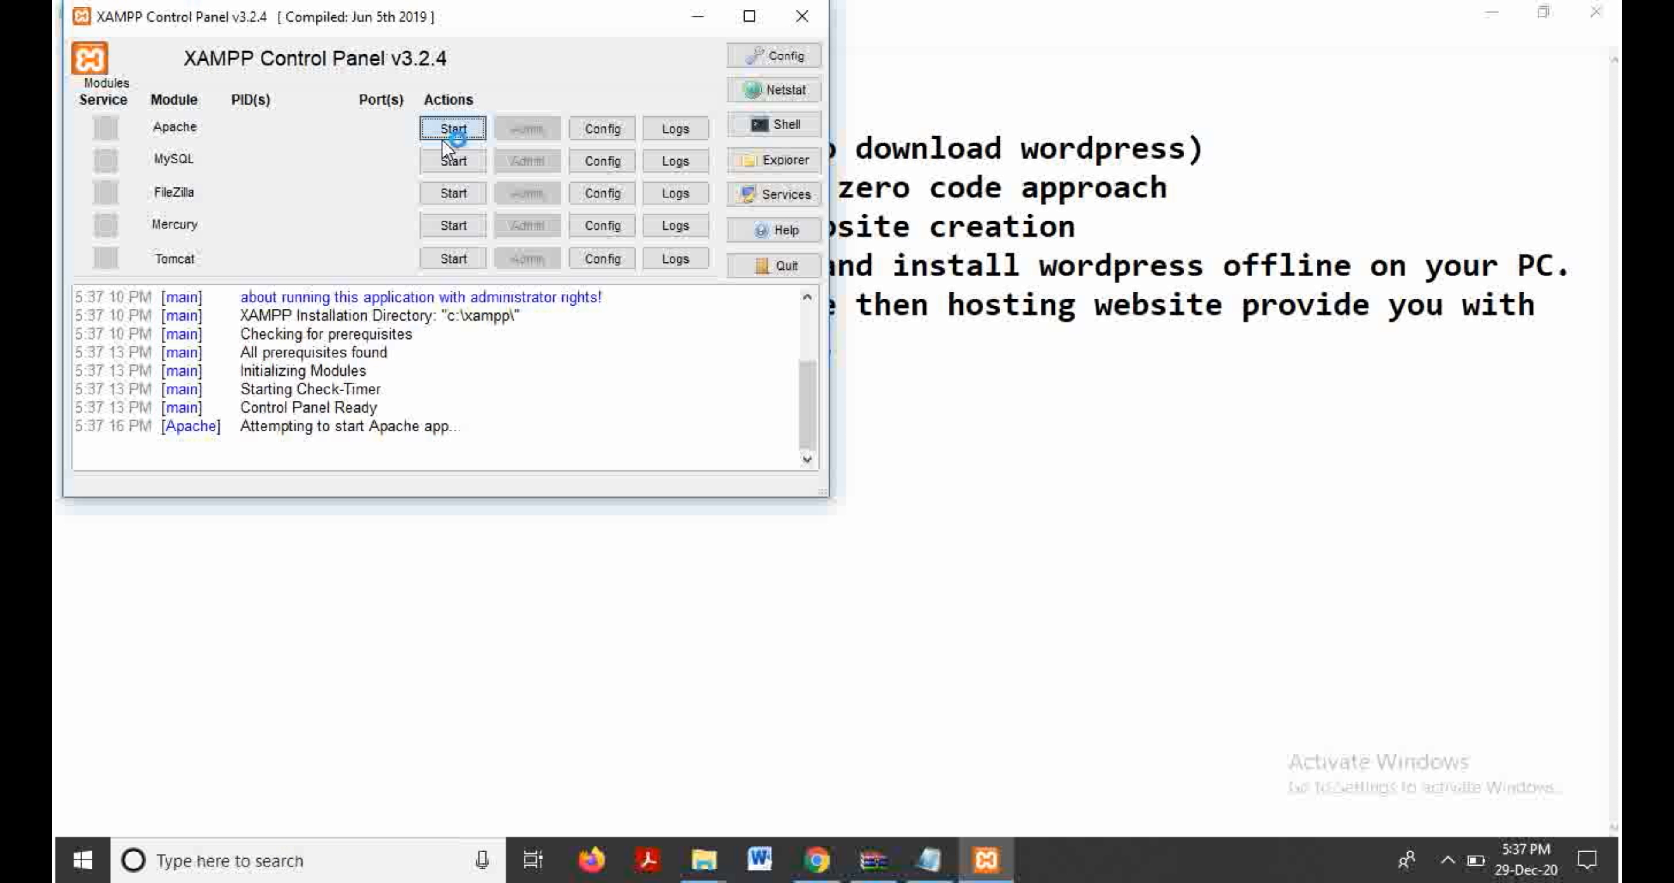
left_click(449, 162)
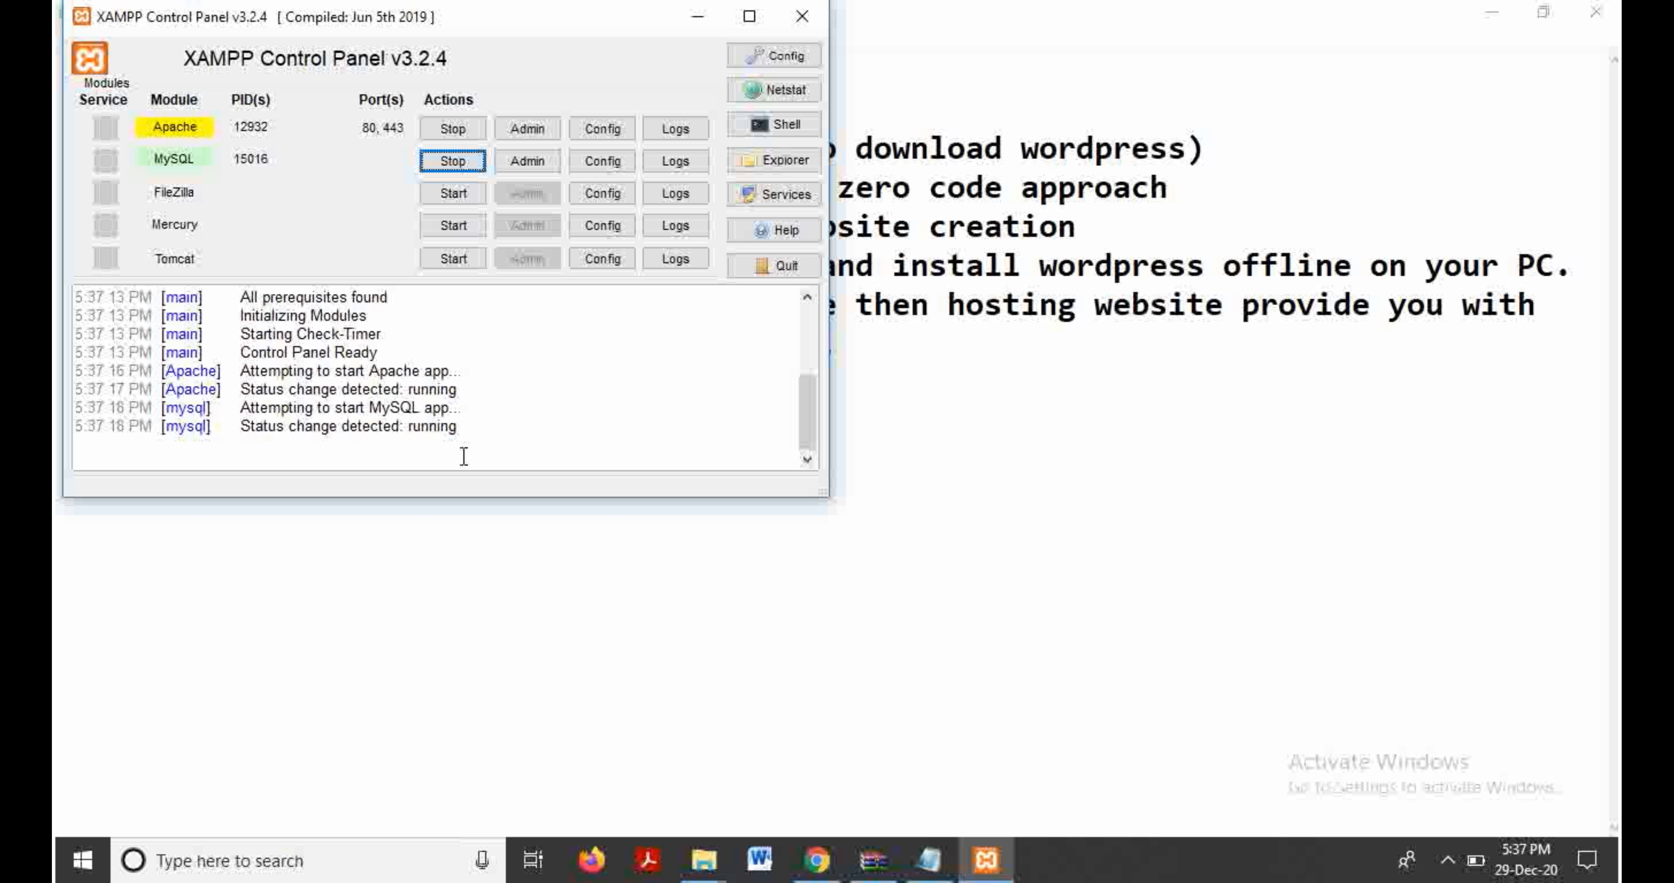
left_click(817, 876)
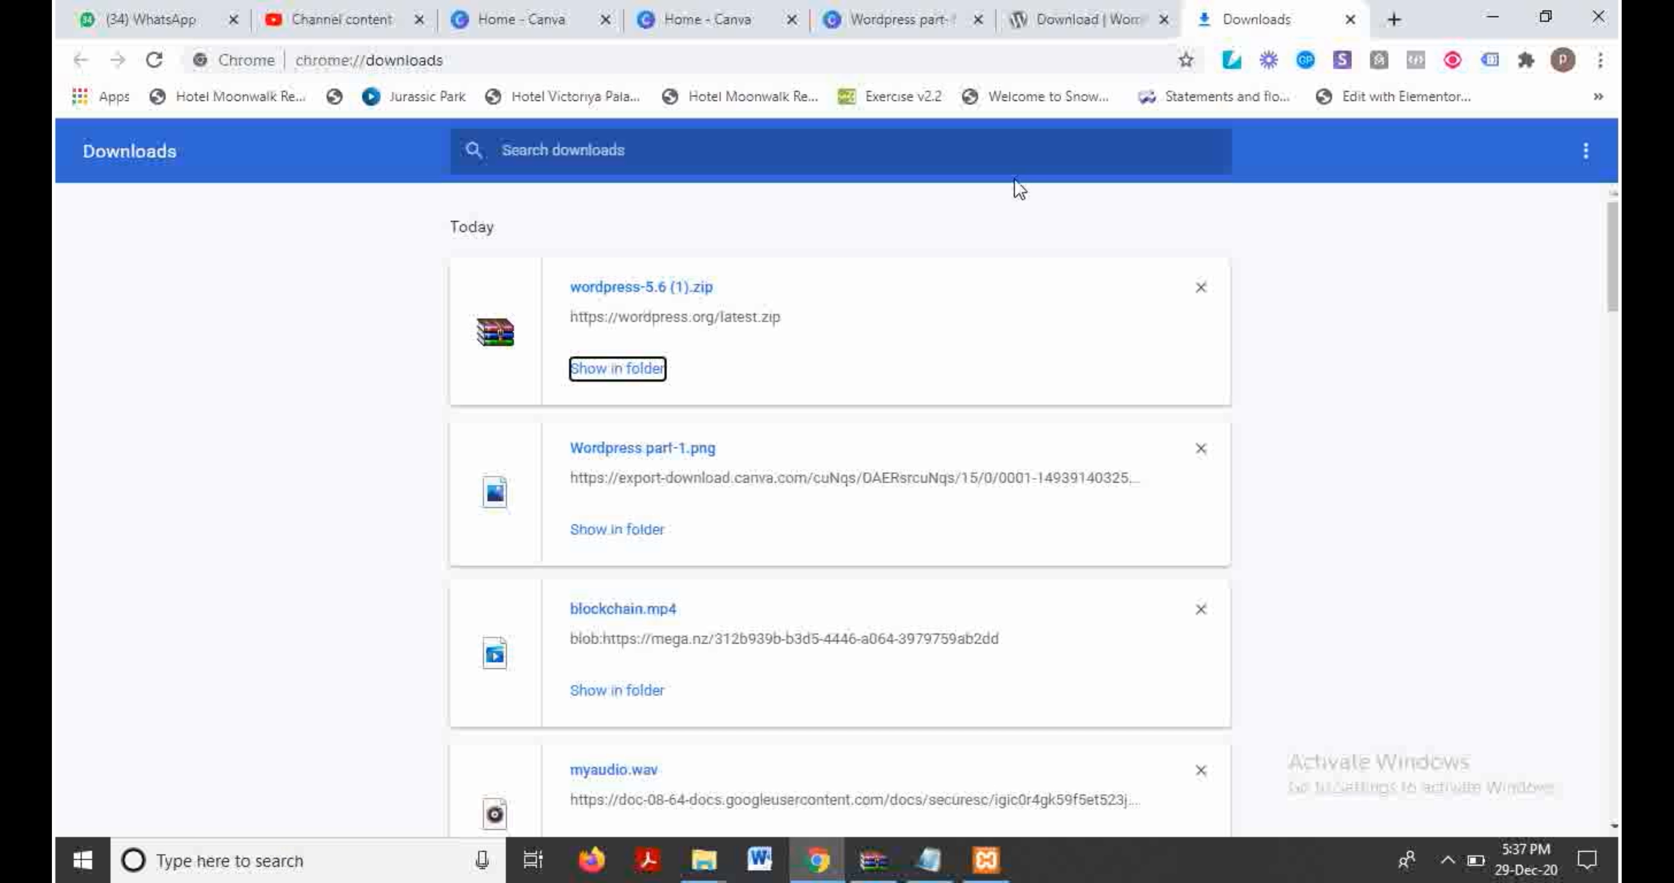
Step: Search 'xampp 64 bit download' in a new tab and open the Apache Friends download result
left_click(1388, 19)
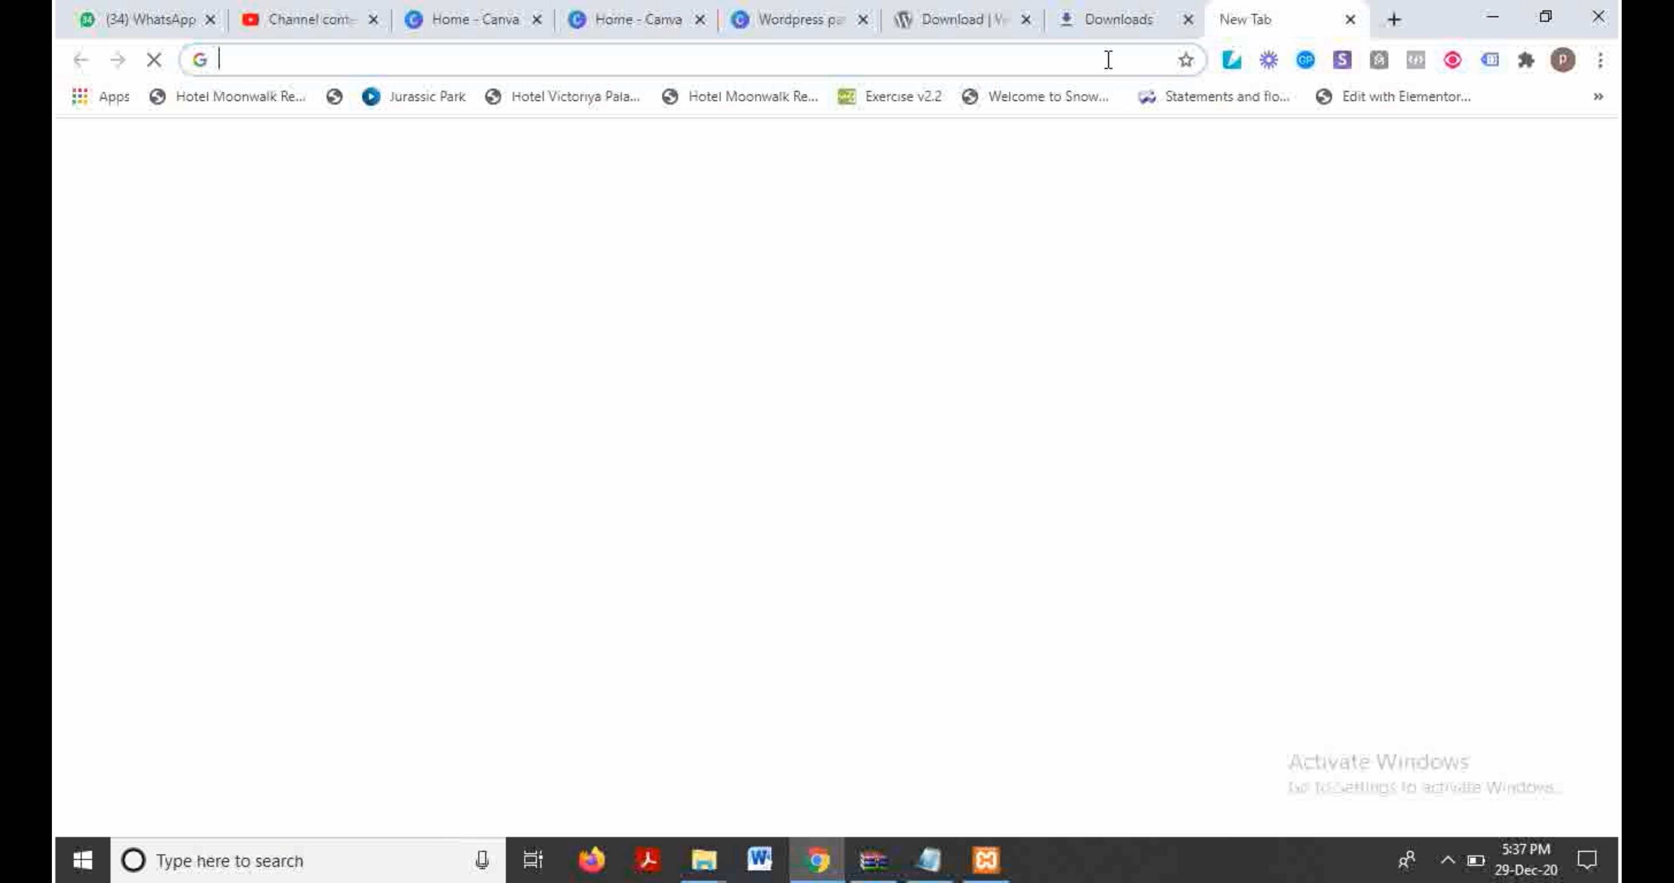
type("xam")
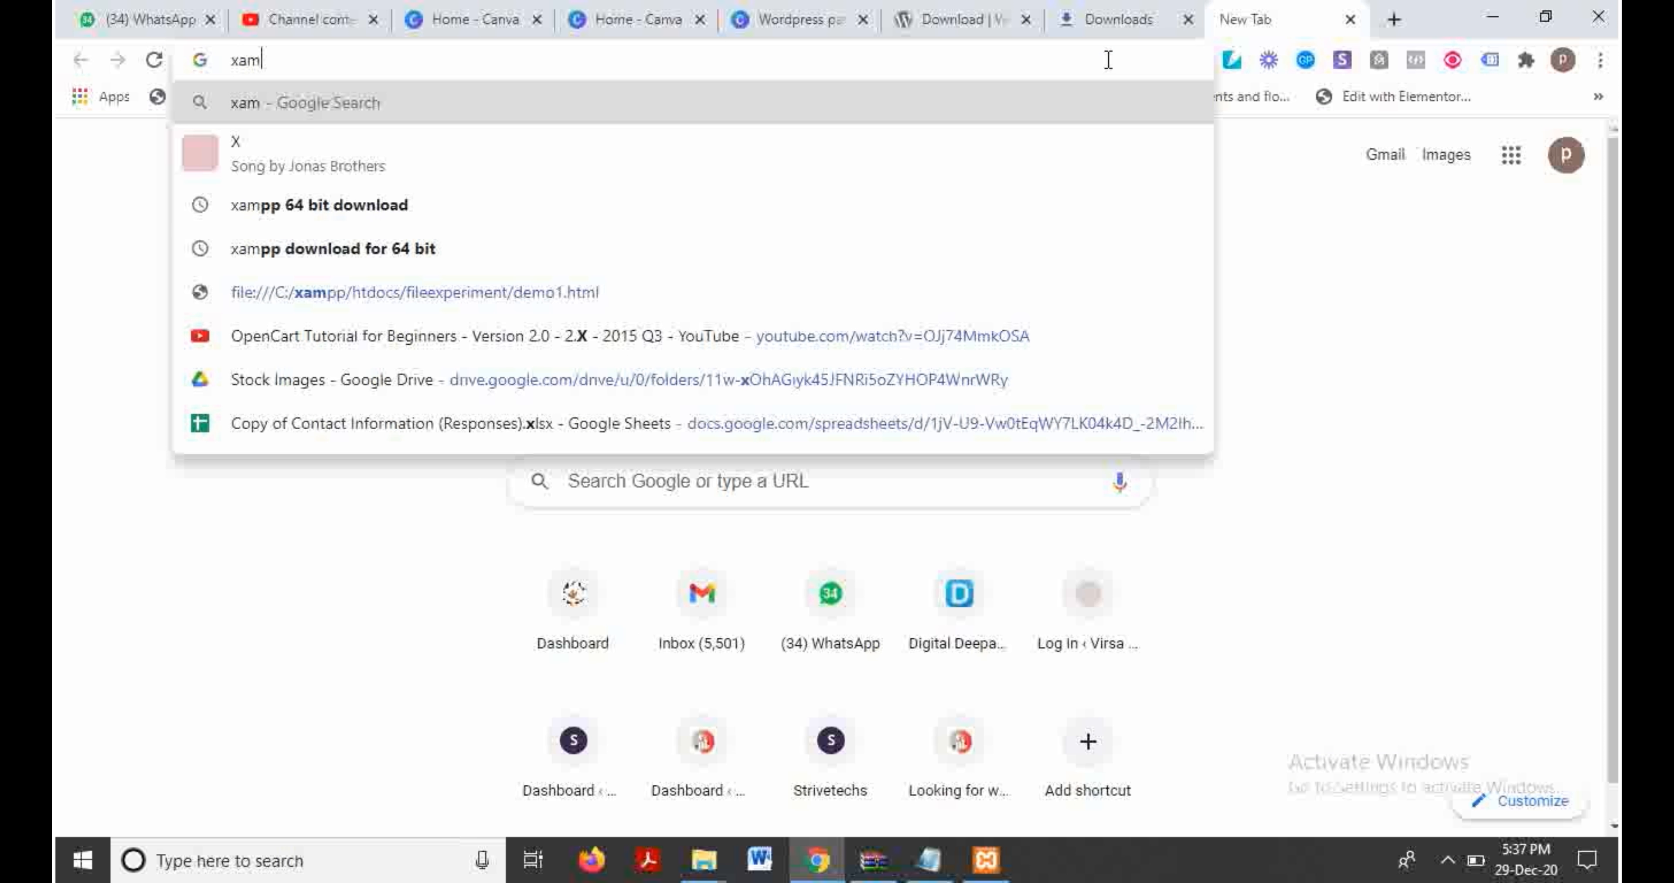
key("Down")
key("Down")
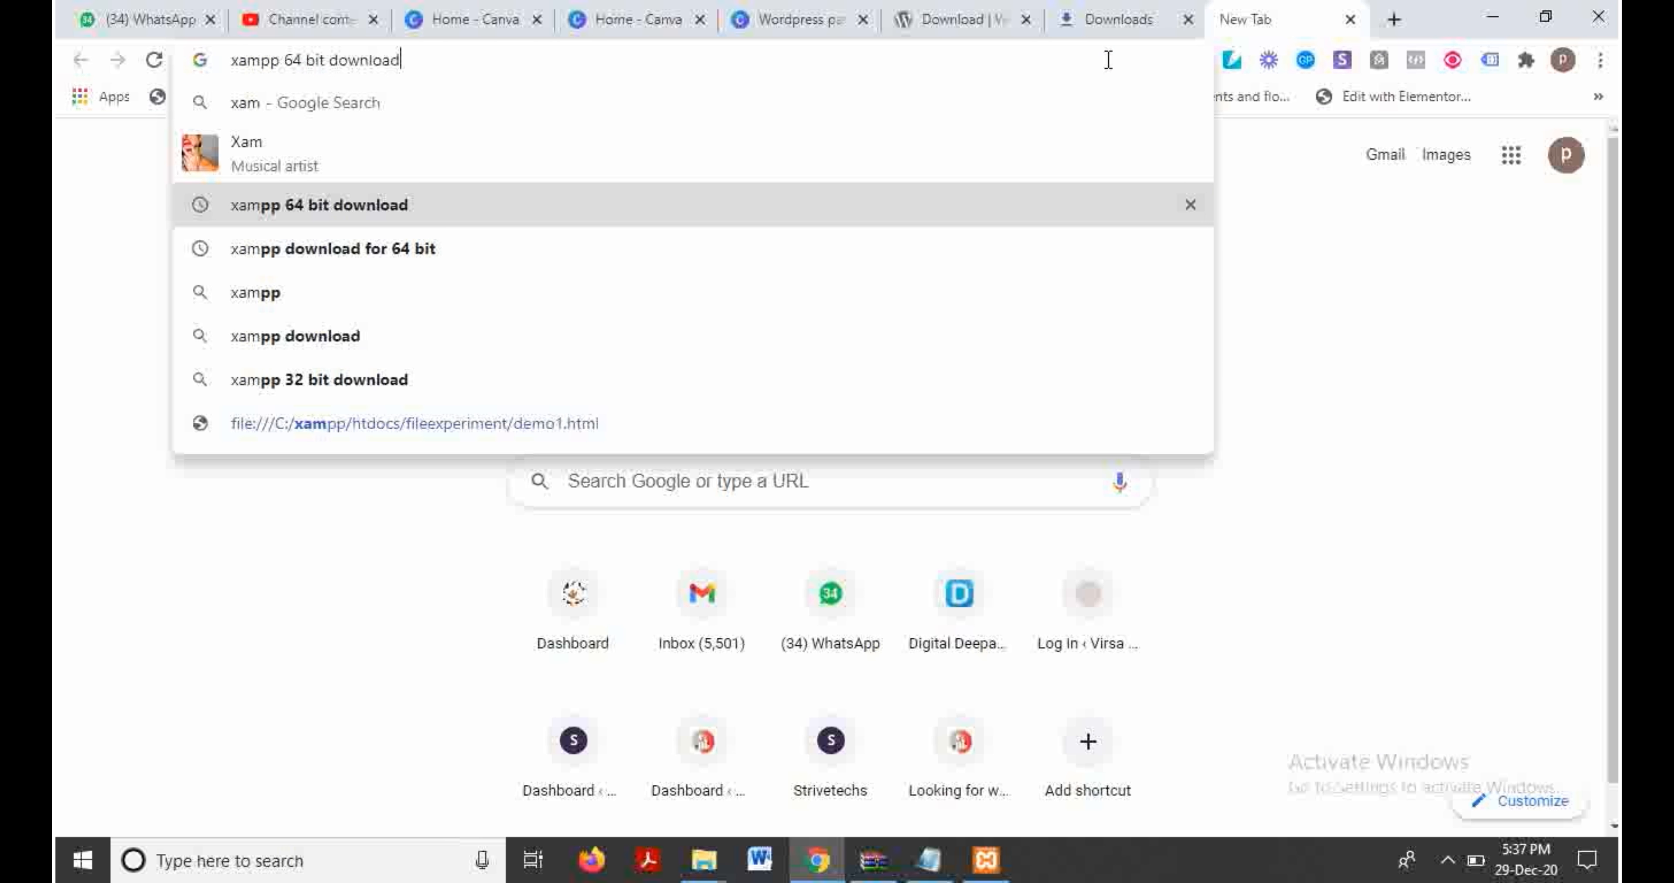
key("Return")
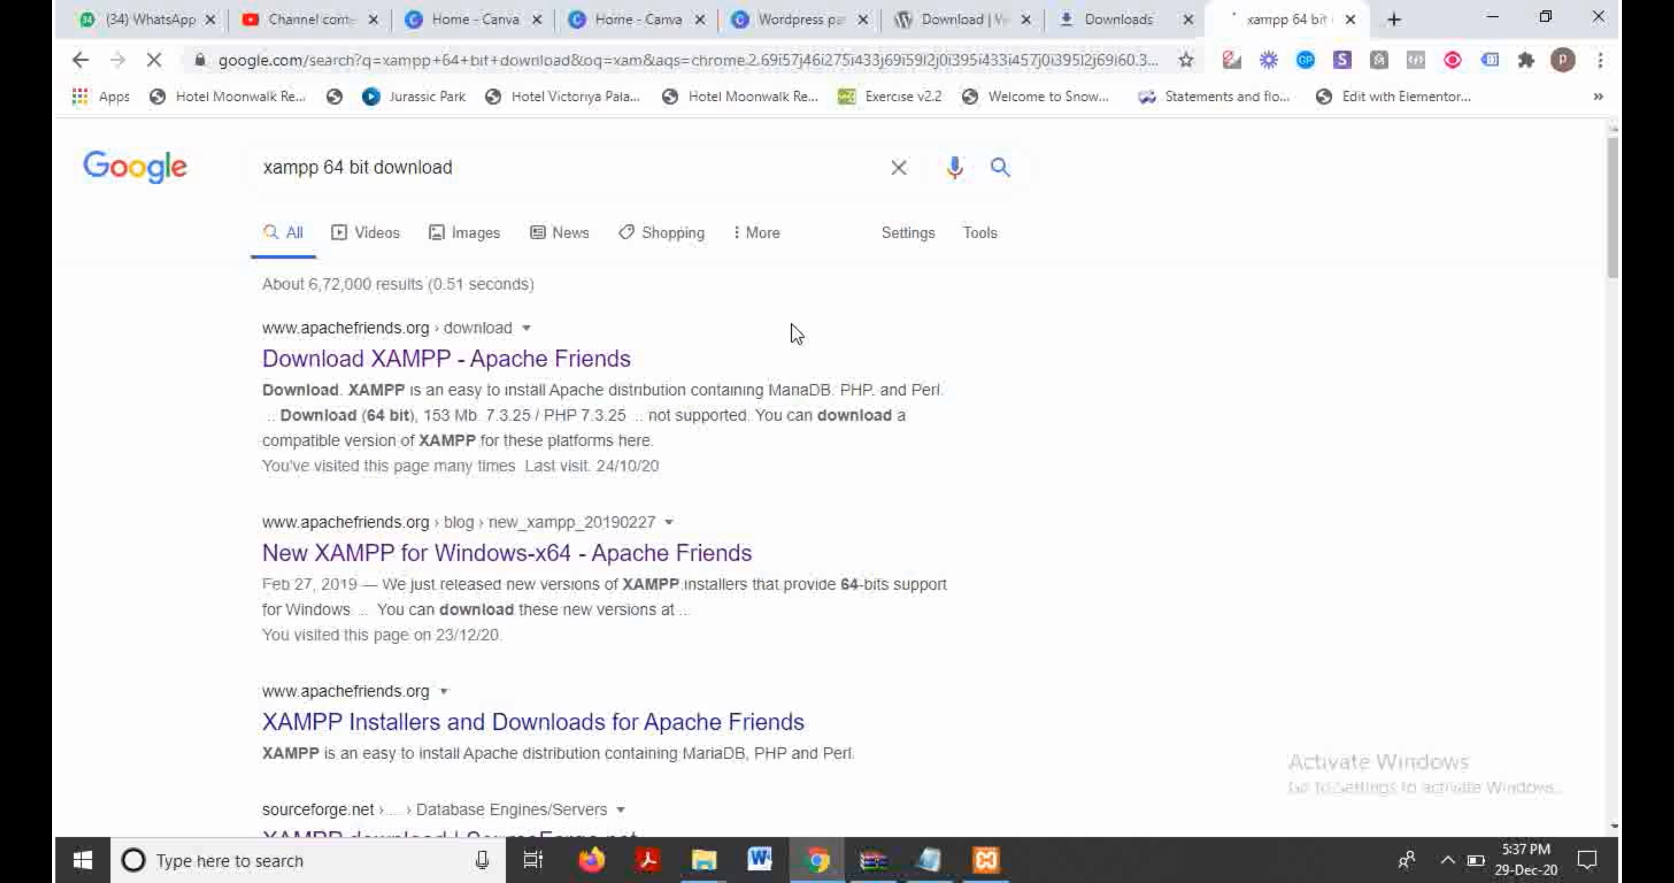
left_click(604, 362)
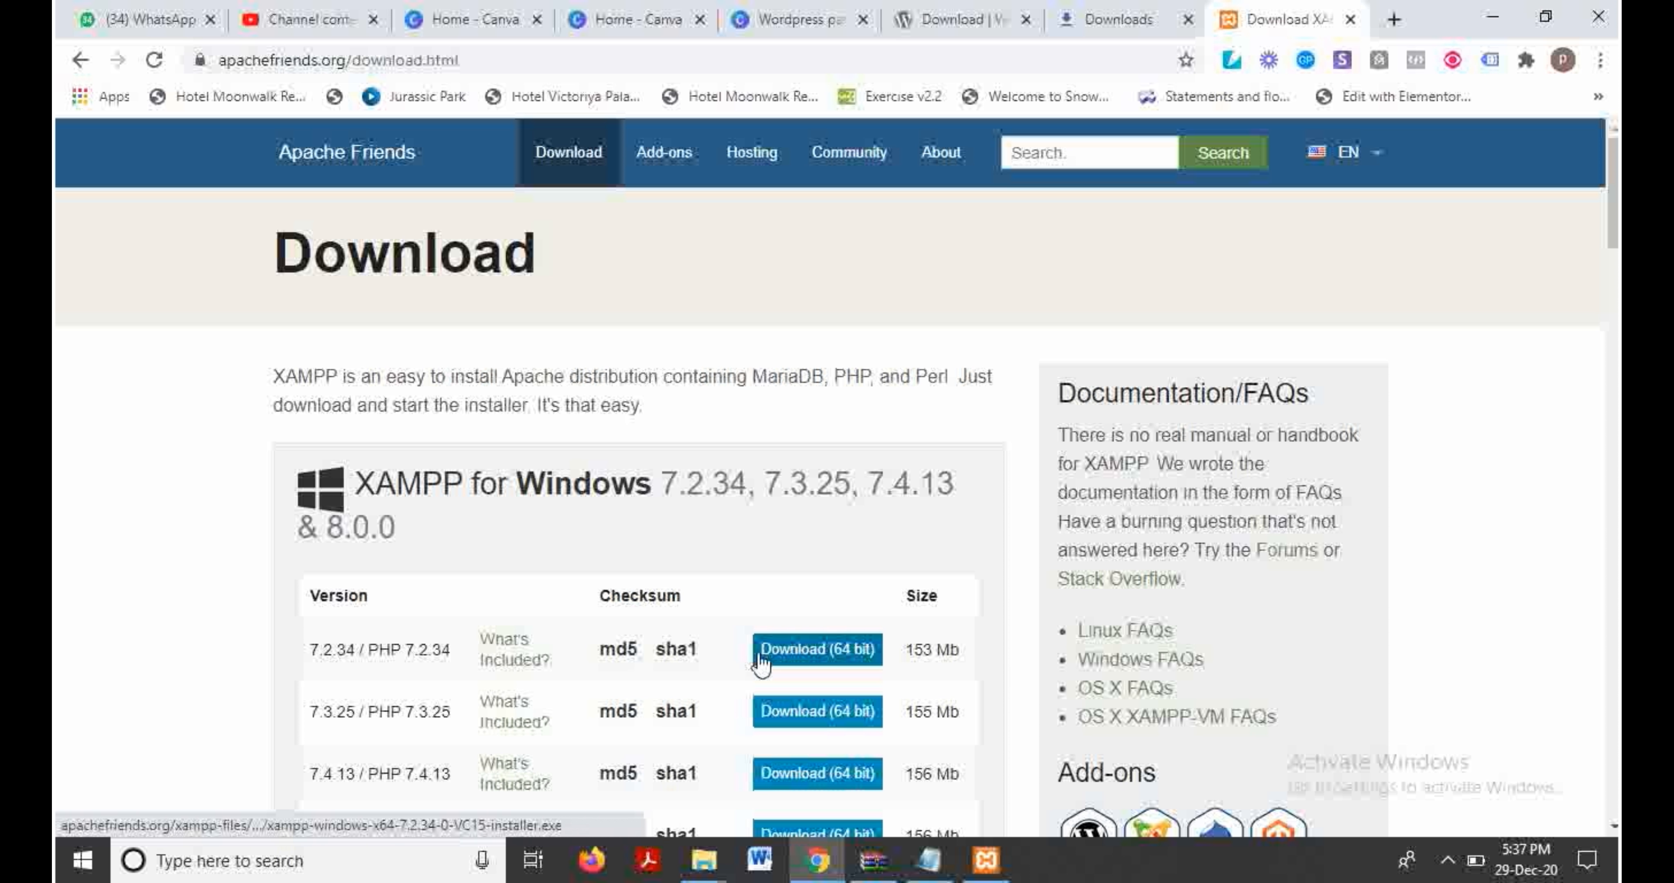
left_click(83, 859)
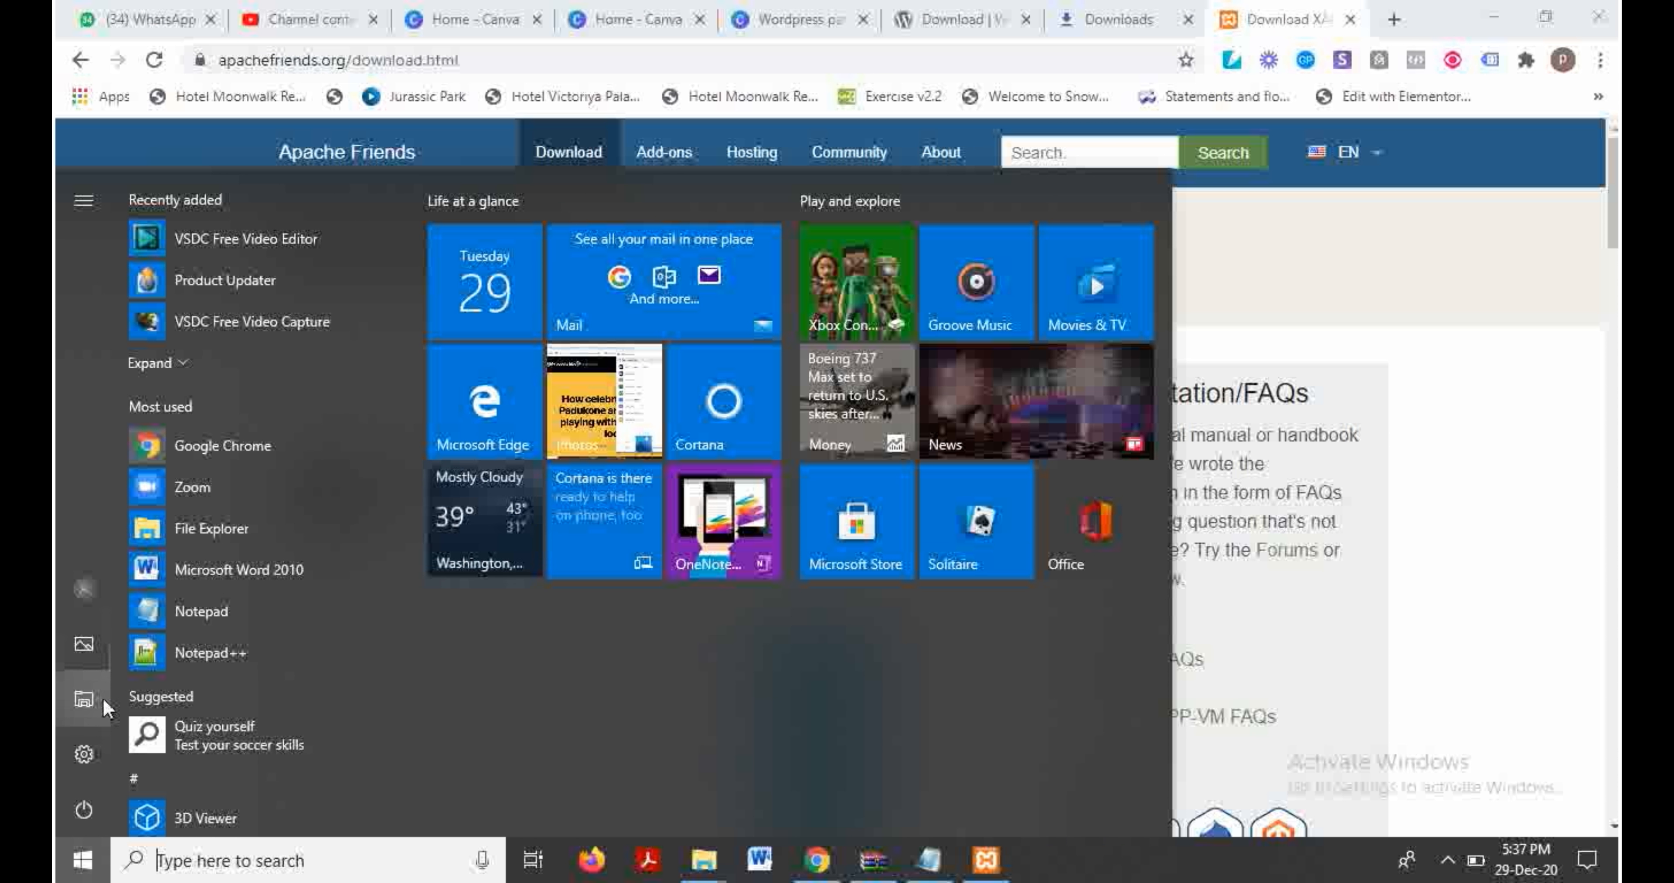
Step: Search for 'PC' from Start to open the This PC window
left_click(259, 846)
type("PC")
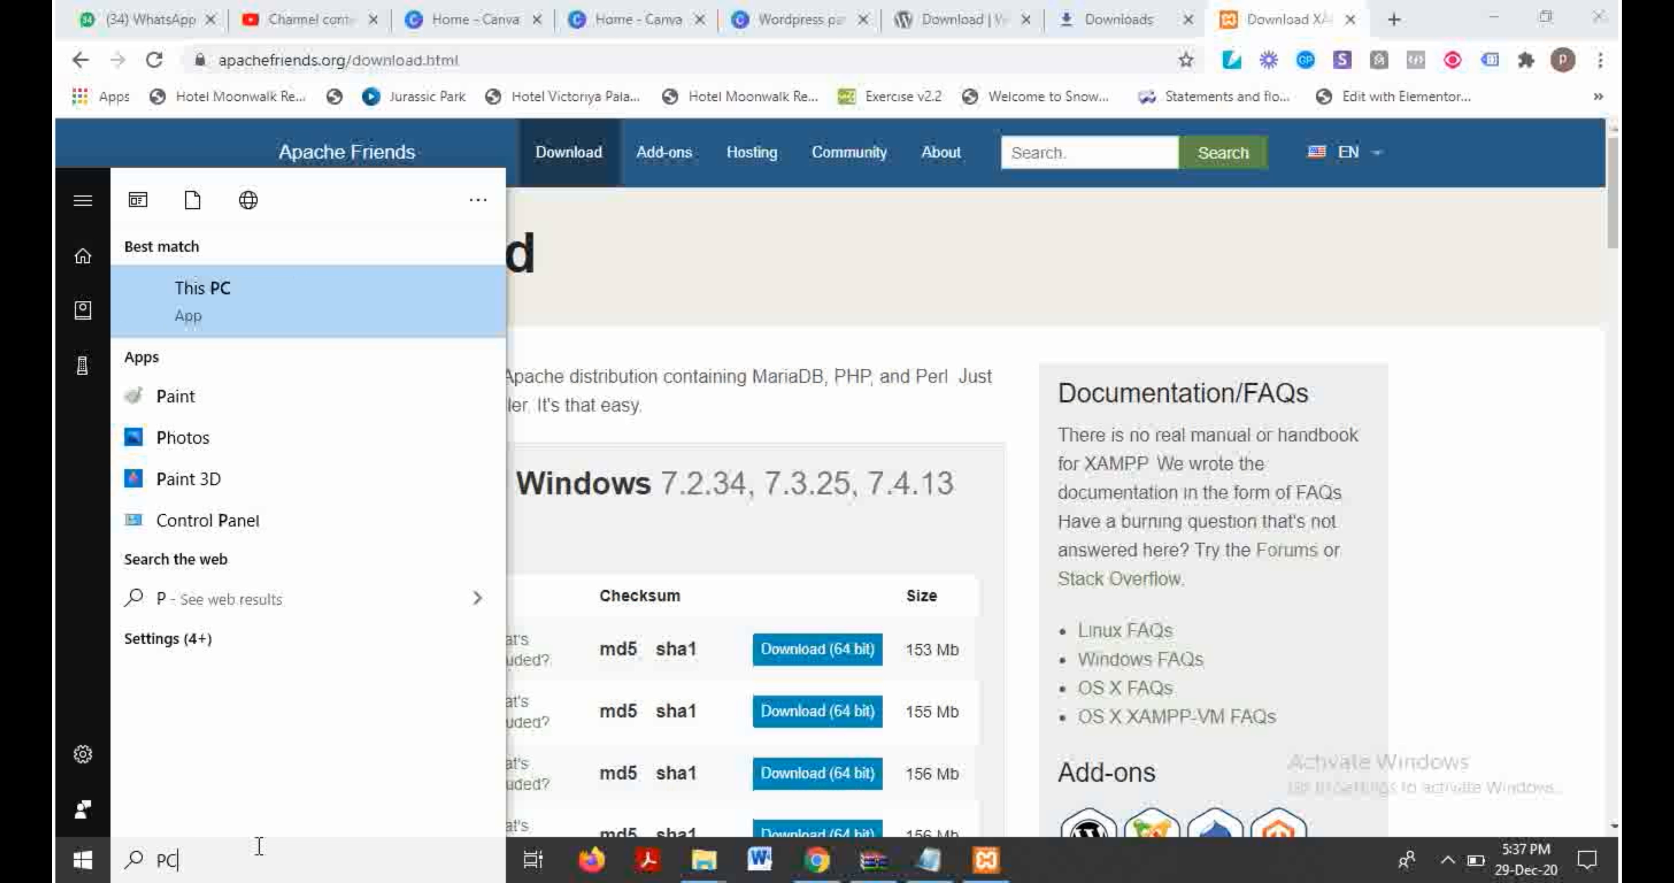
key("Return")
left_click(230, 466)
left_click_drag(643, 406, 504, 406)
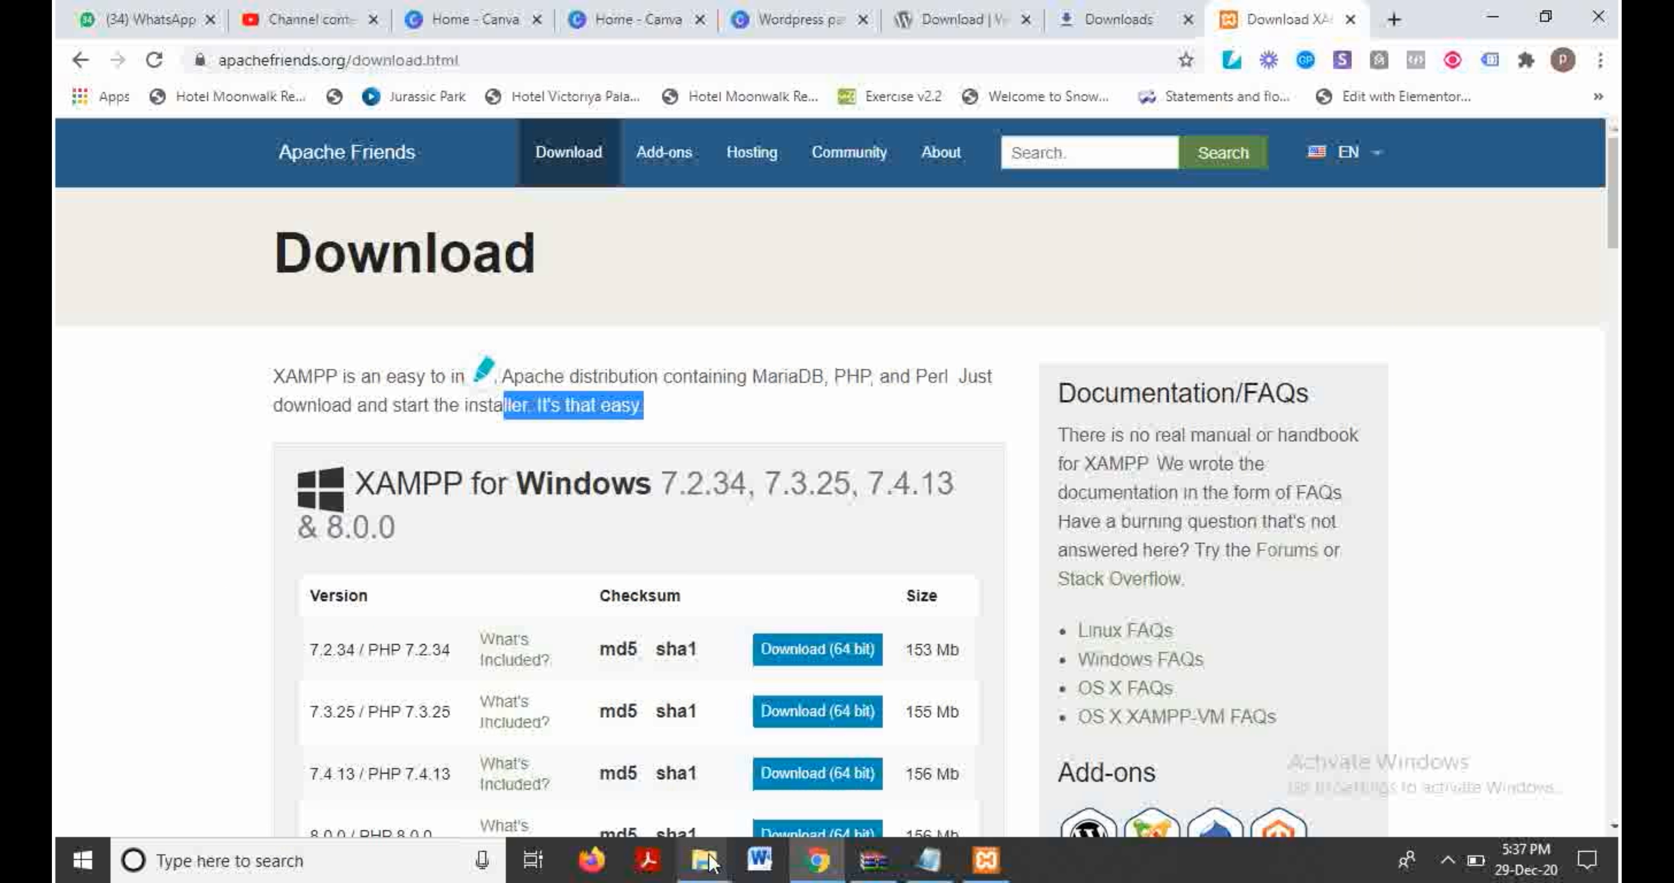
Step: Check This PC's Properties to confirm 64-bit Windows, then close both windows
mouse_move(704, 861)
mouse_move(719, 763)
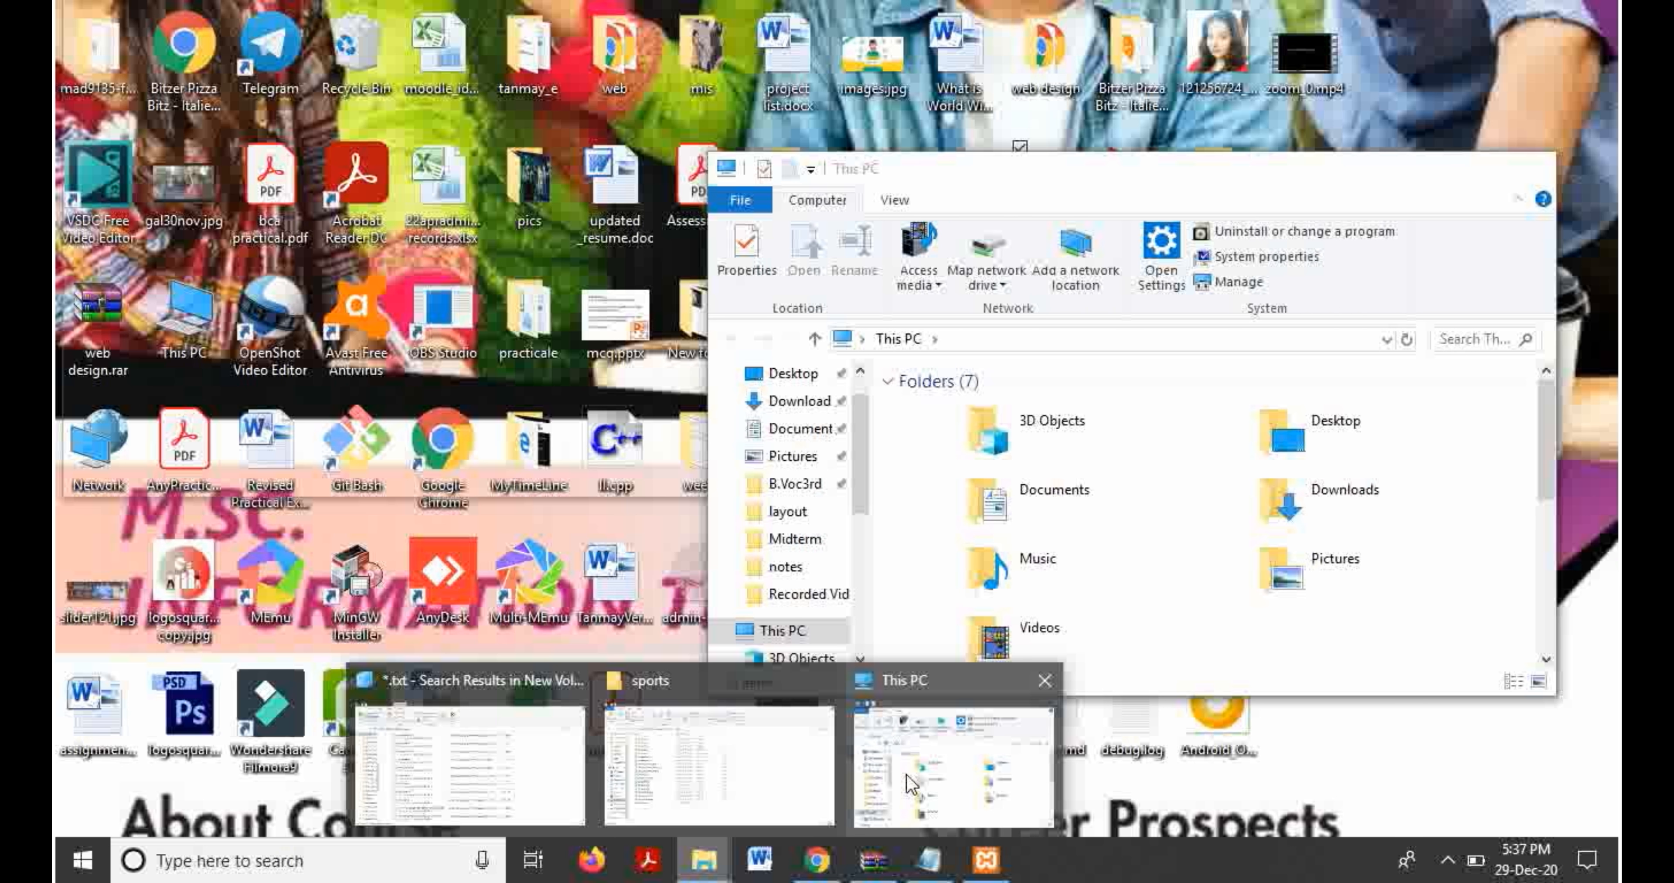
left_click(907, 774)
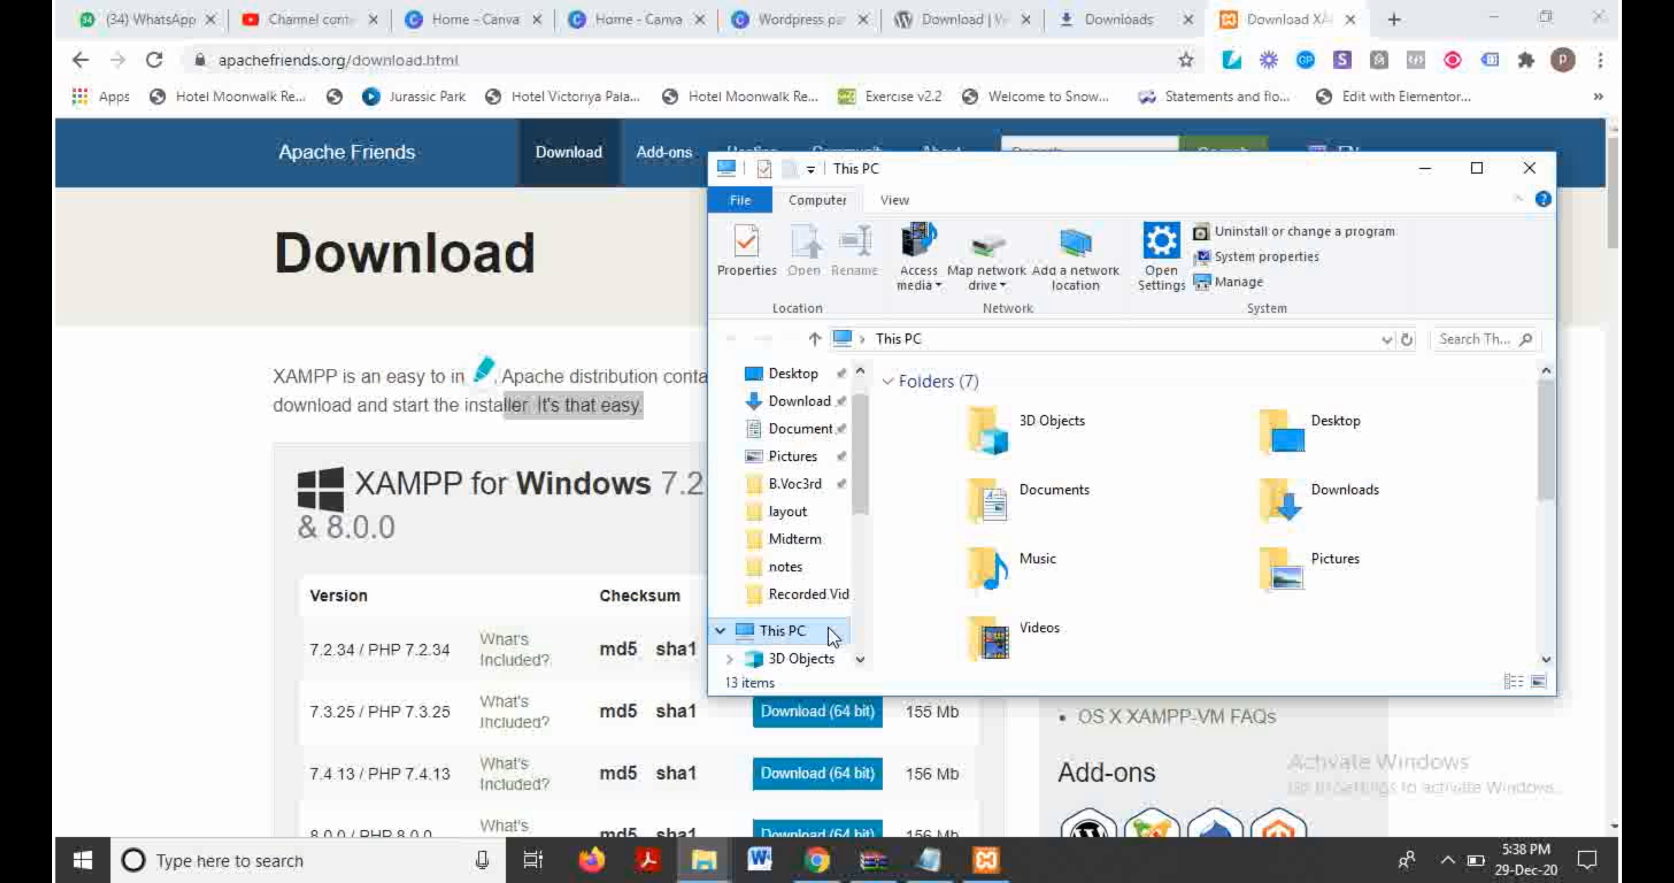
right_click(831, 636)
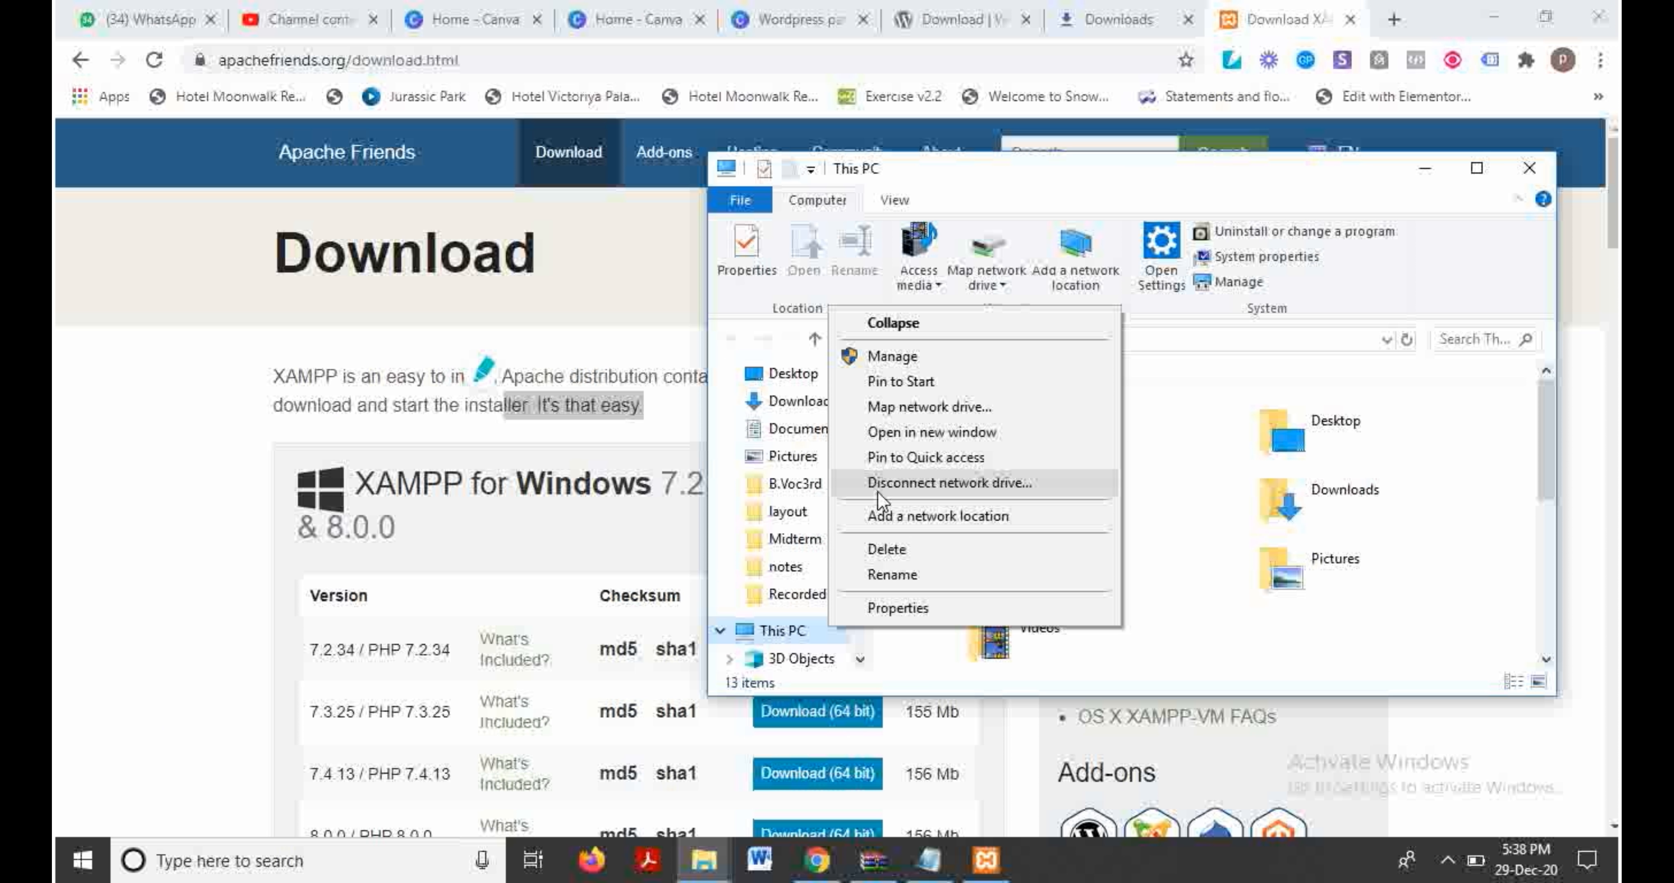
left_click(895, 610)
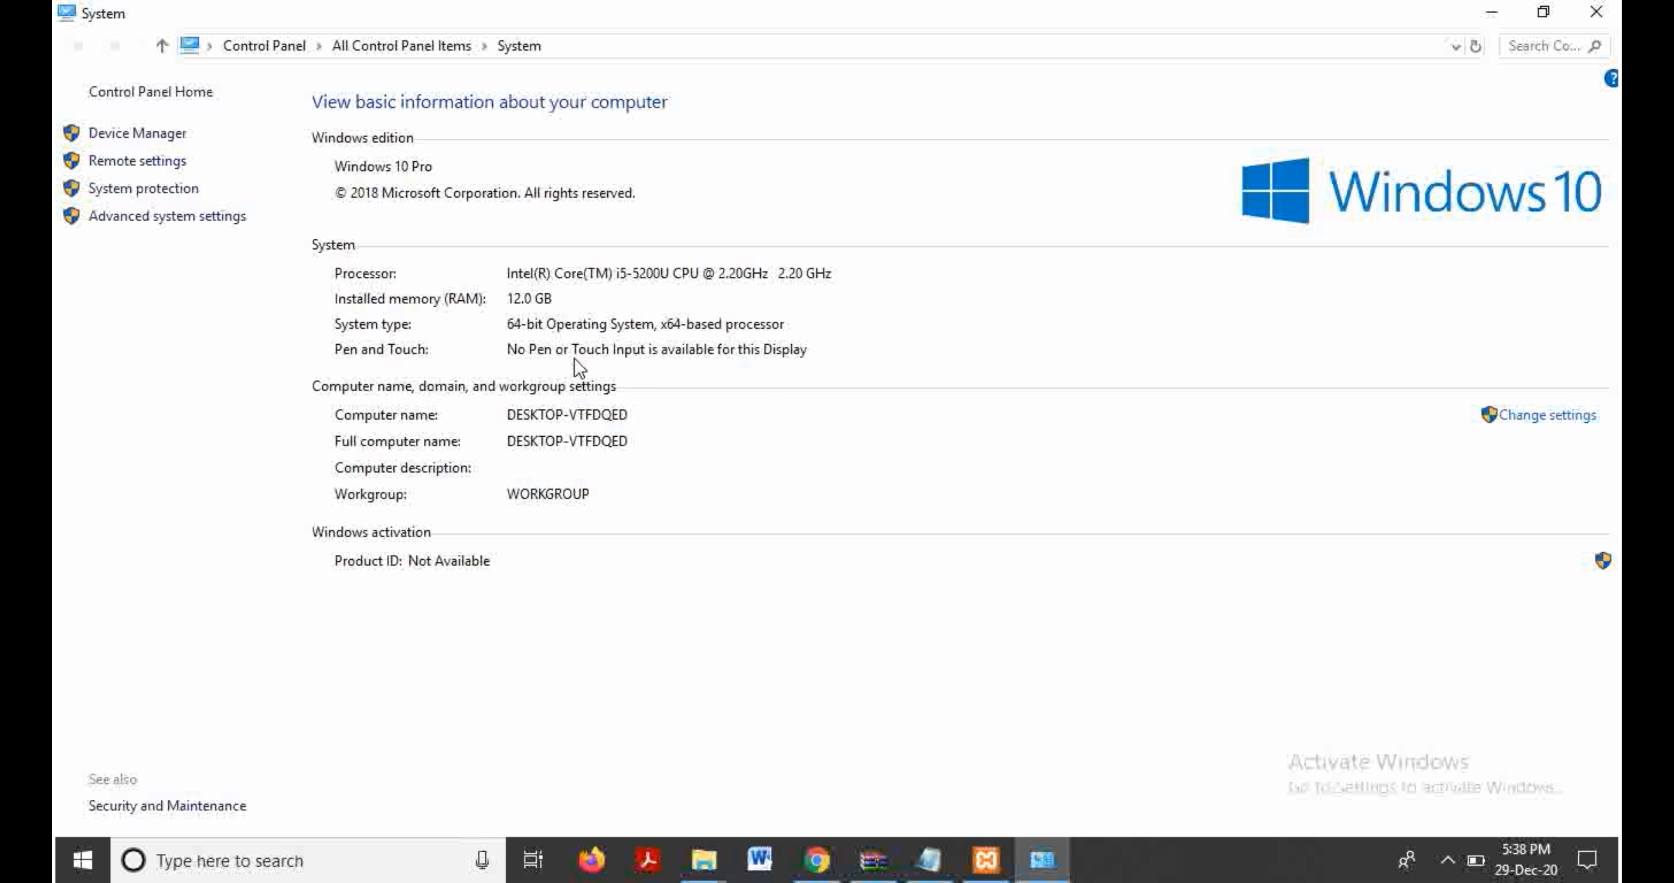
left_click(1596, 11)
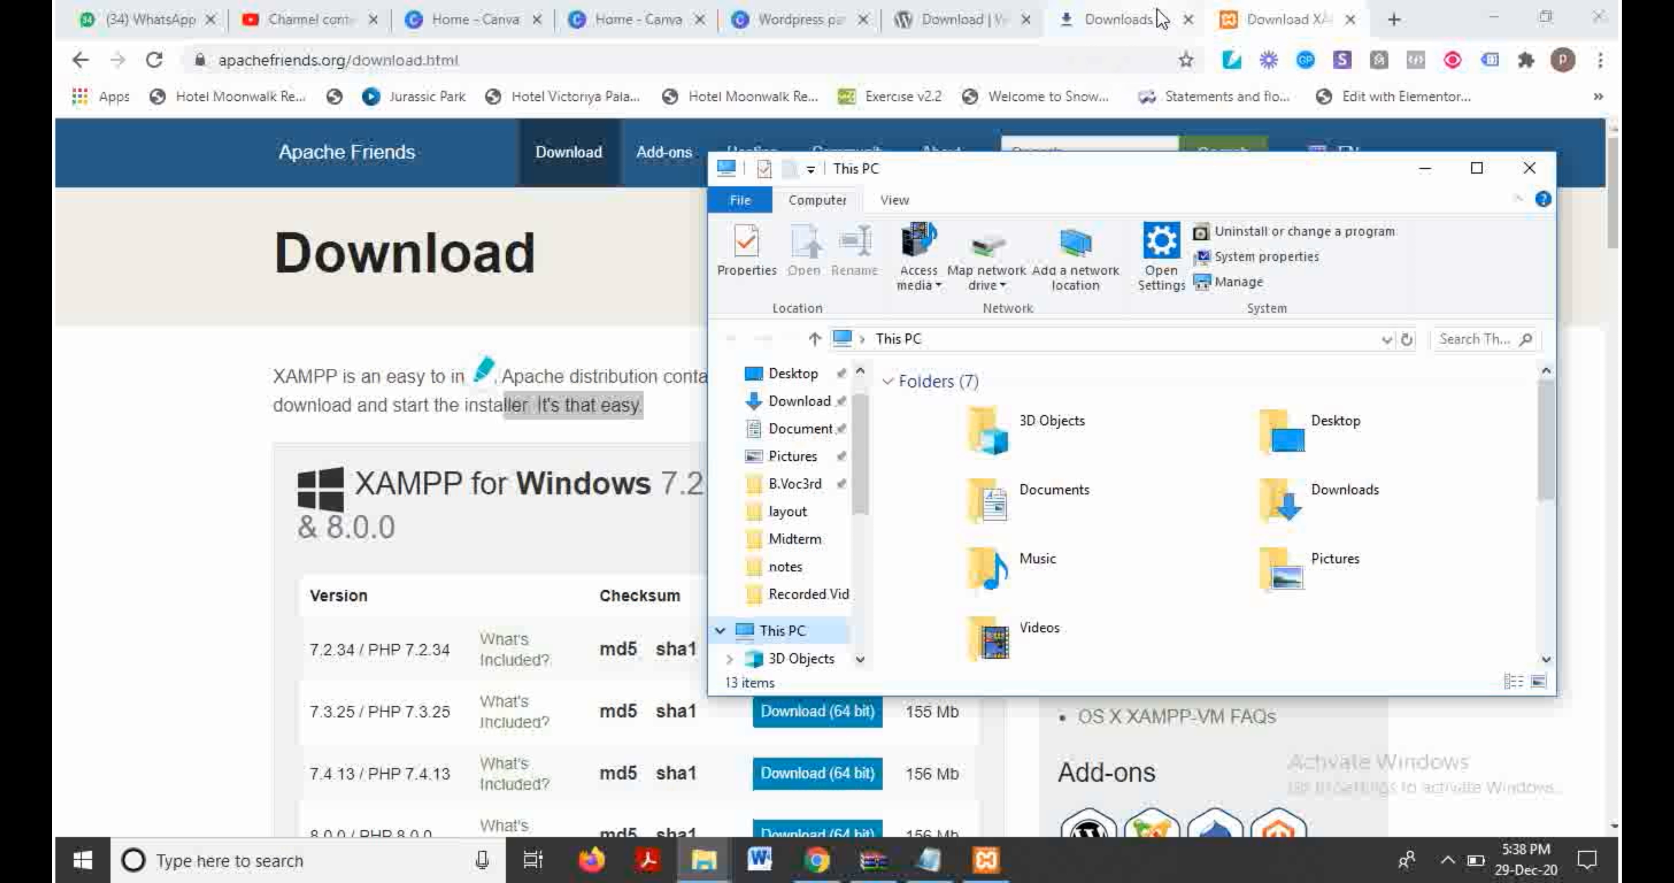
left_click(1532, 171)
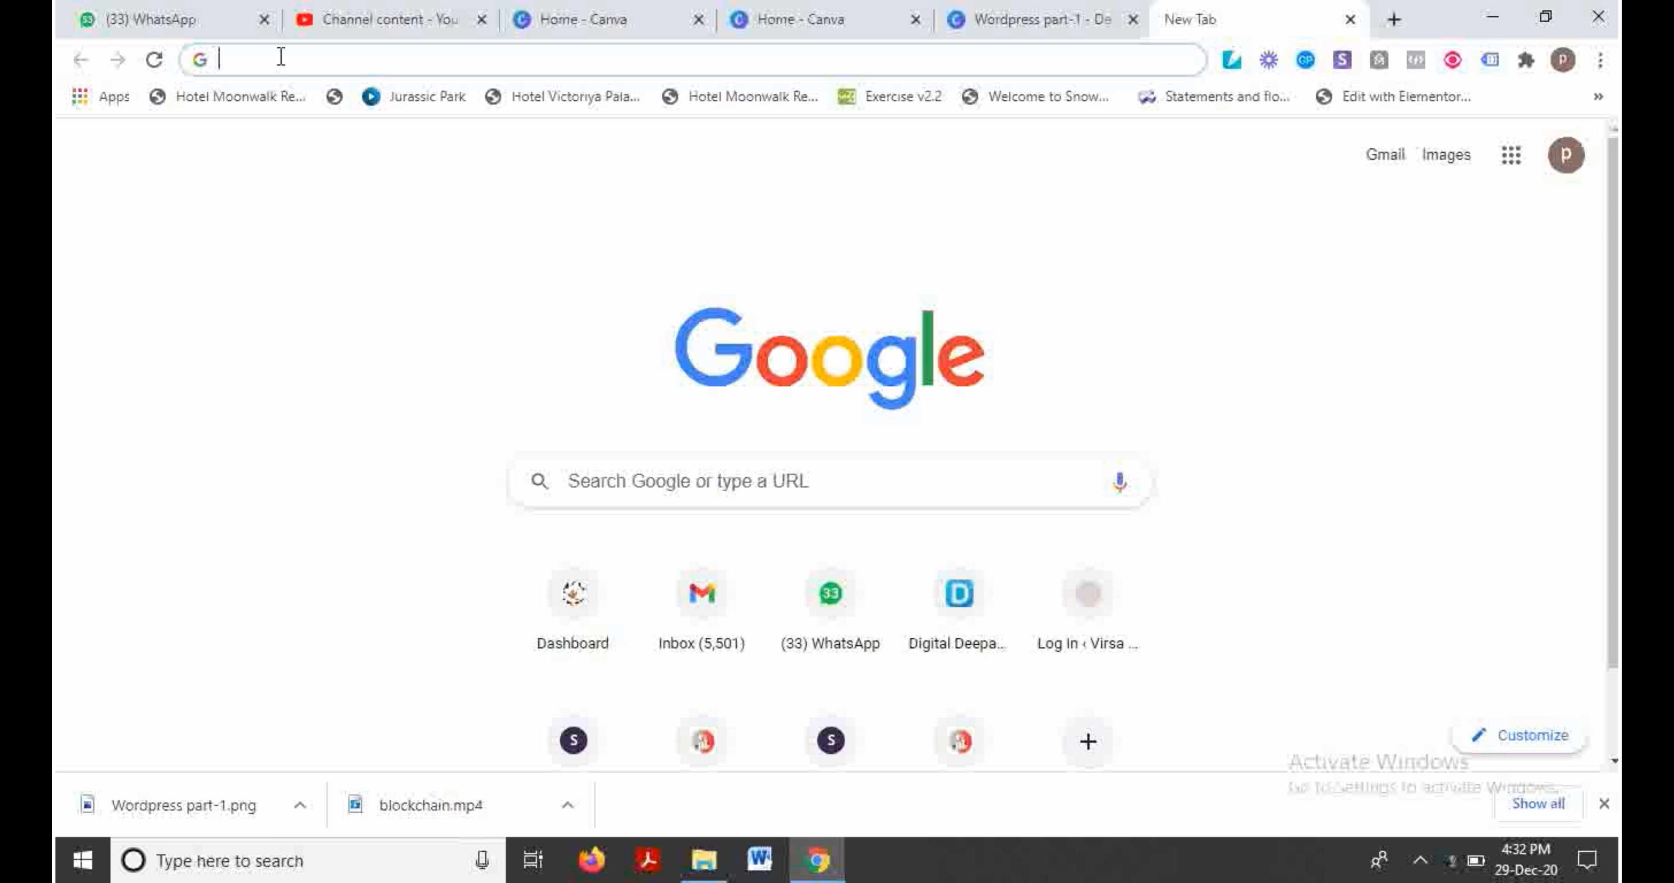
Step: Load wordpress.org in the new tab using the address completion
type("wo")
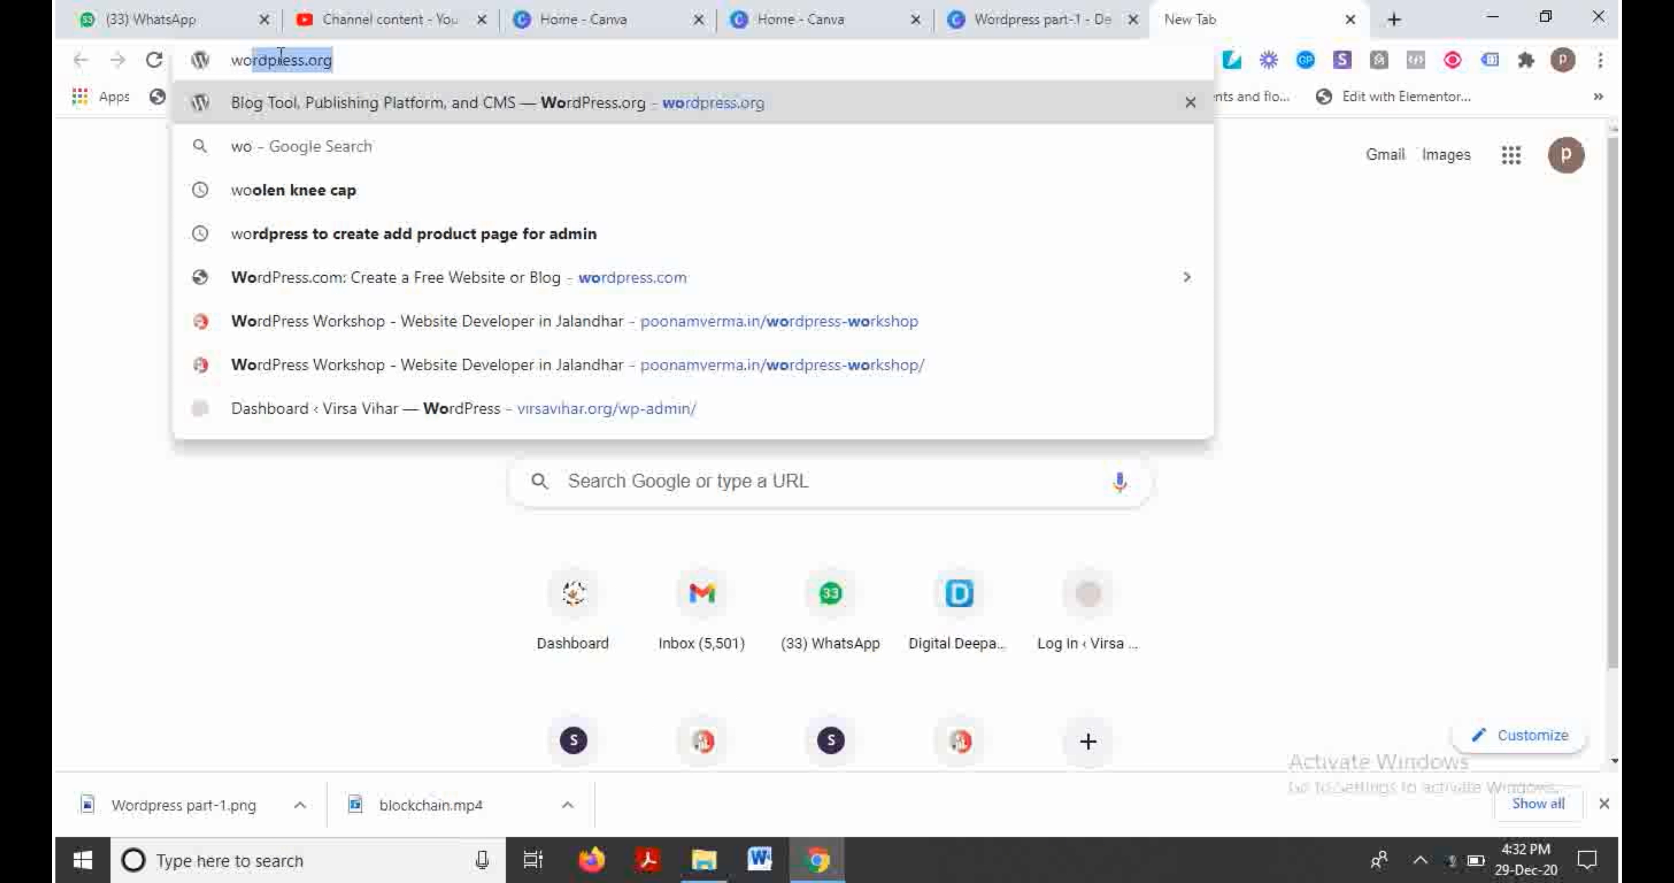
key("End")
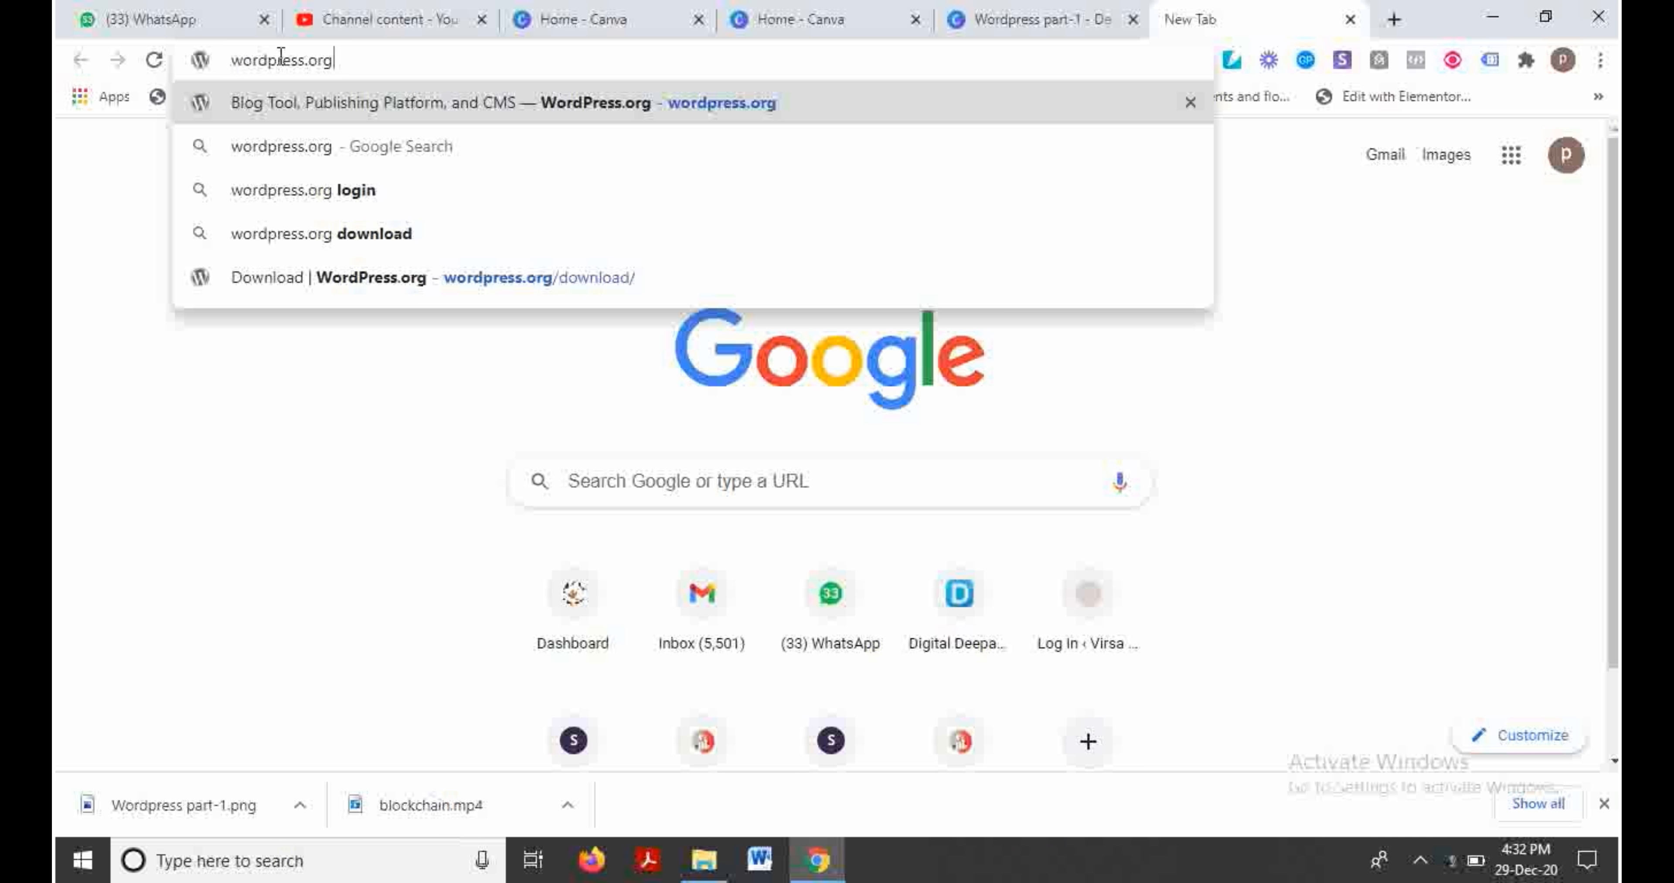
key("Return")
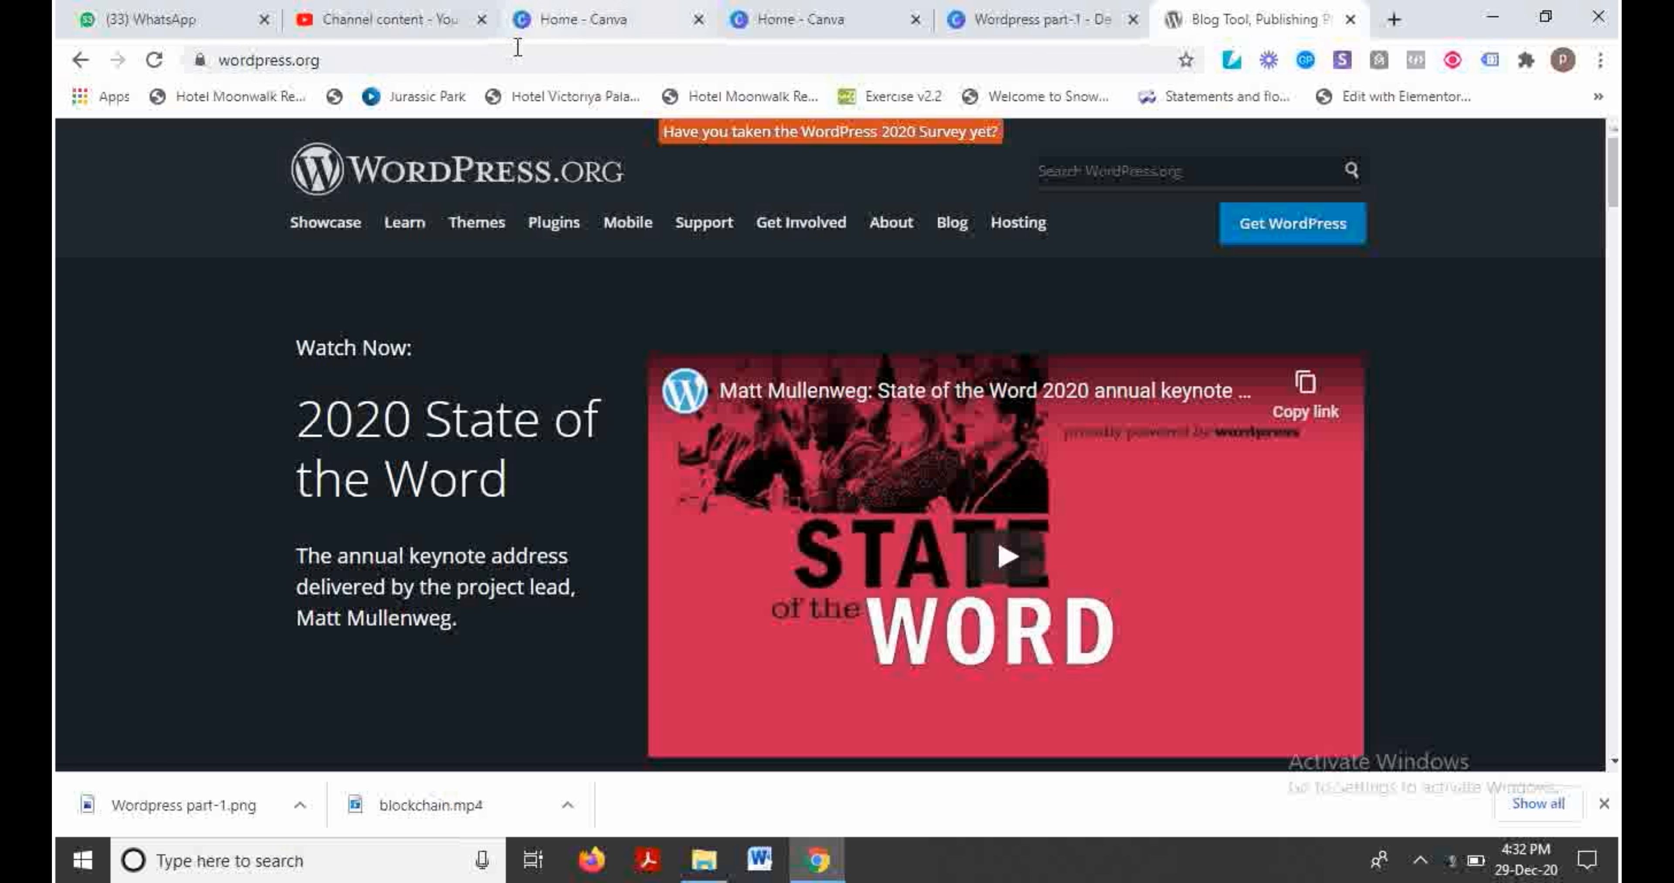
Step: From the Get WordPress page, download WordPress 5.6 and dismiss the Hooray message
left_click_drag(328, 60, 182, 59)
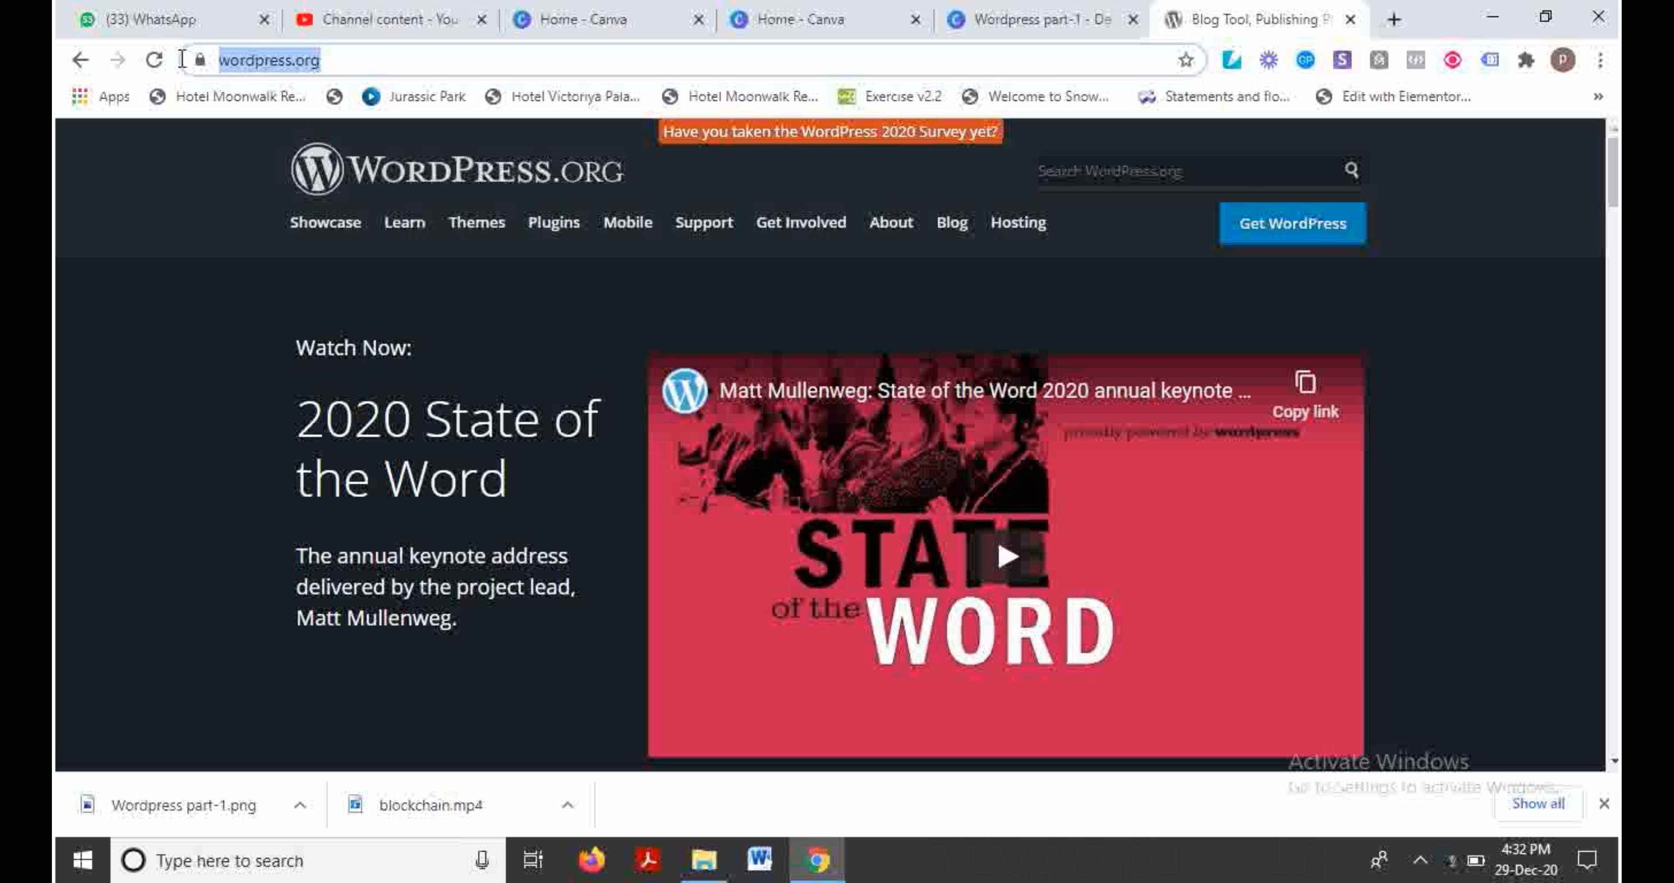
left_click(1261, 224)
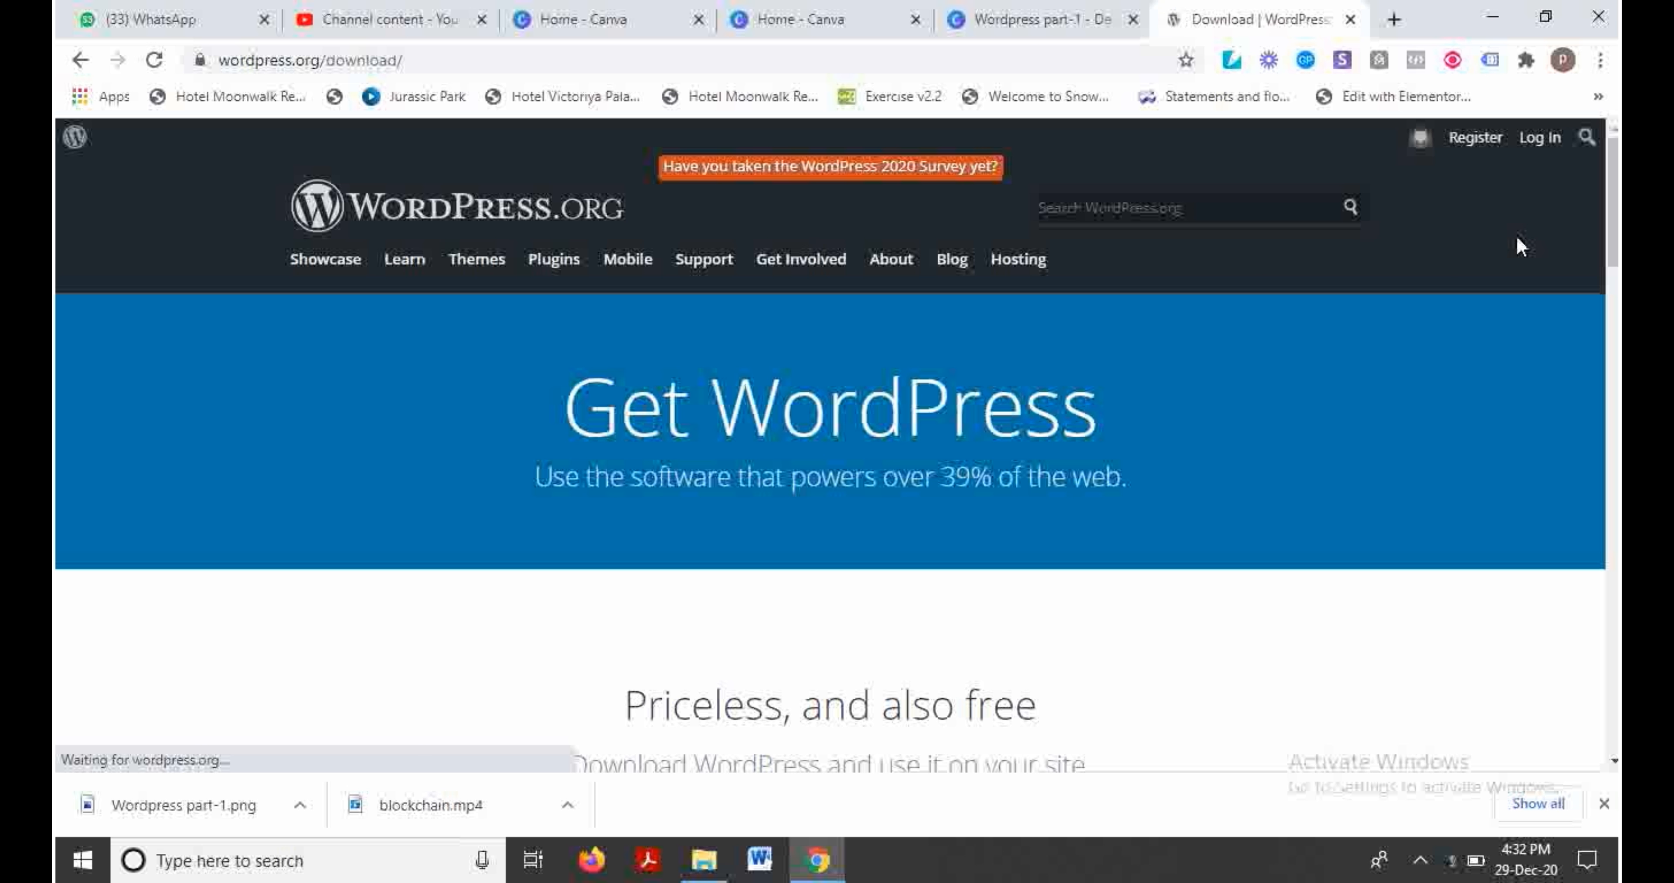
scroll(1520, 246, "down", 3)
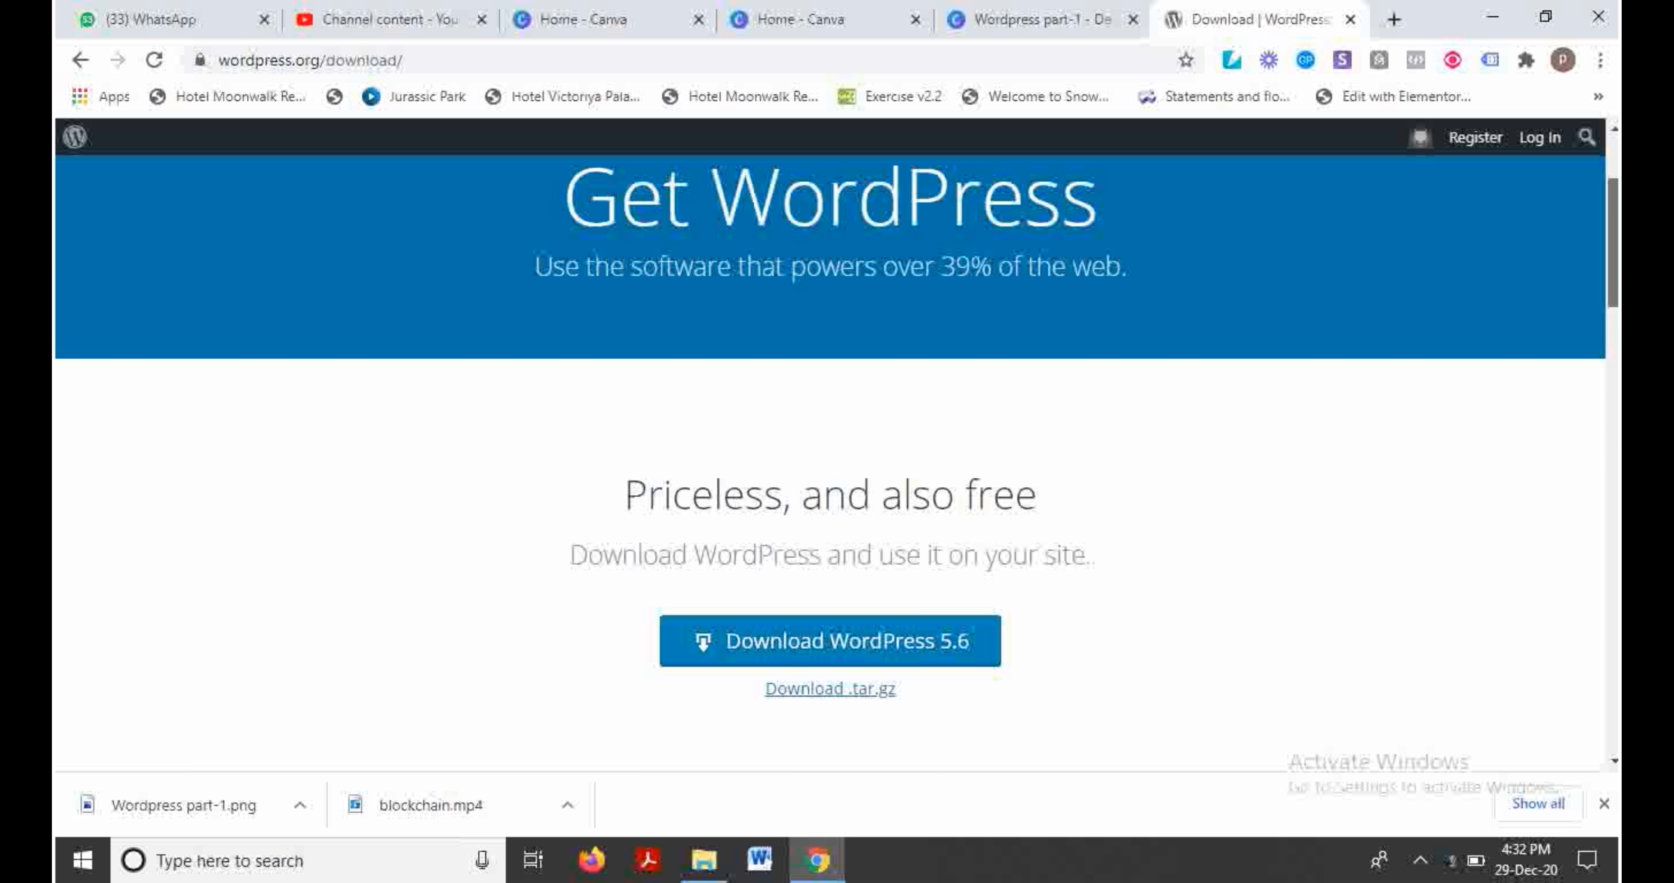
scroll(1042, 428, "down", 1)
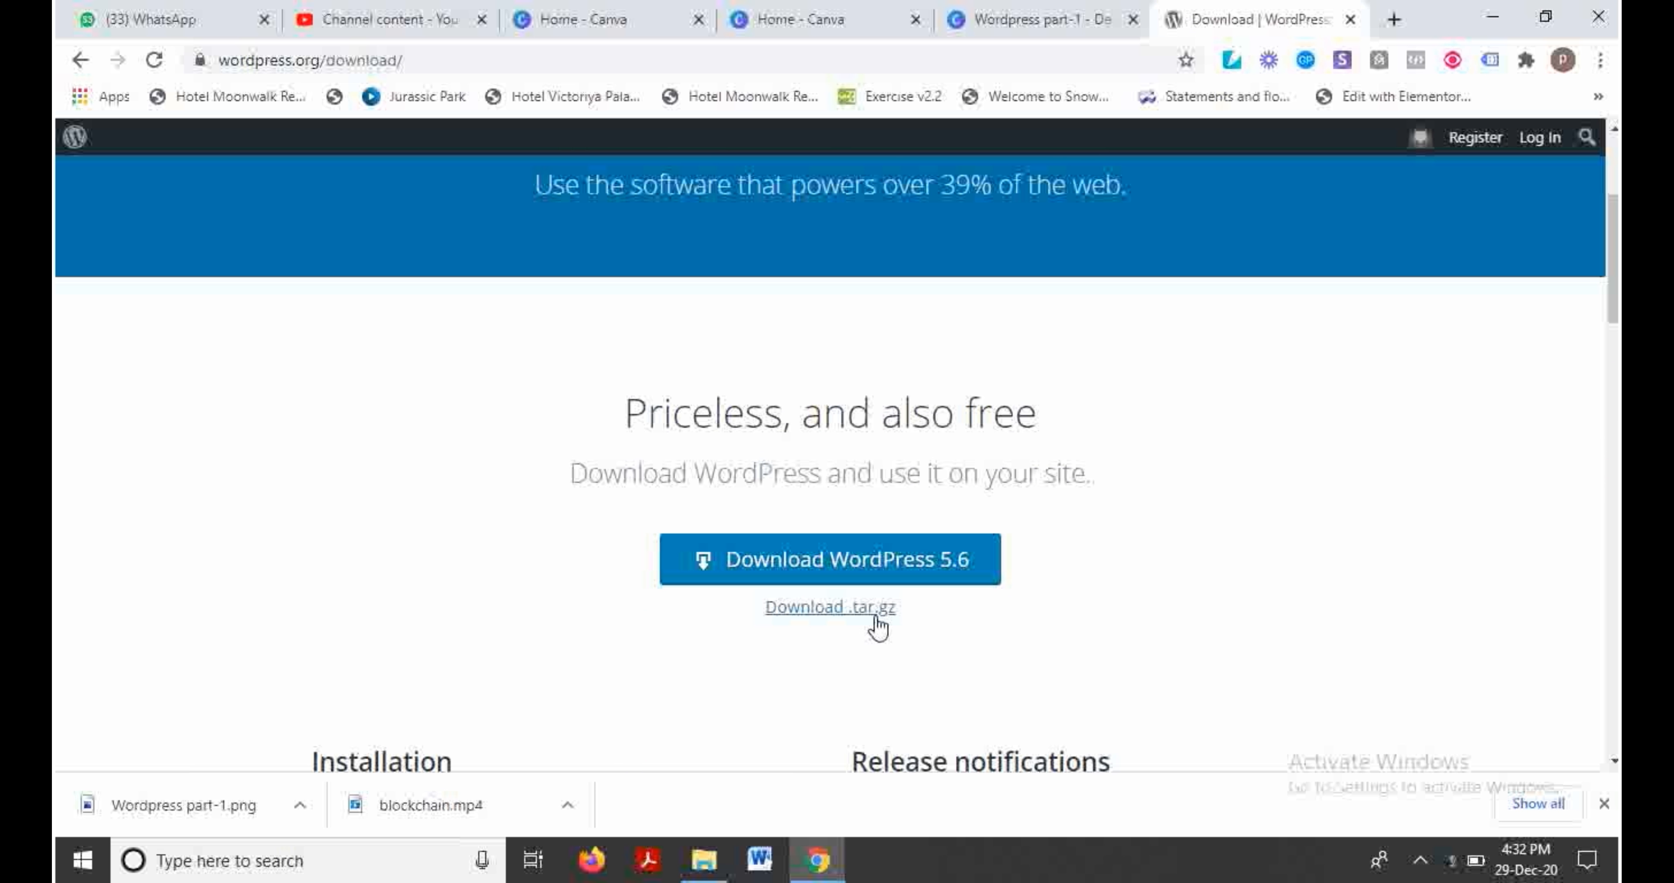
left_click(897, 558)
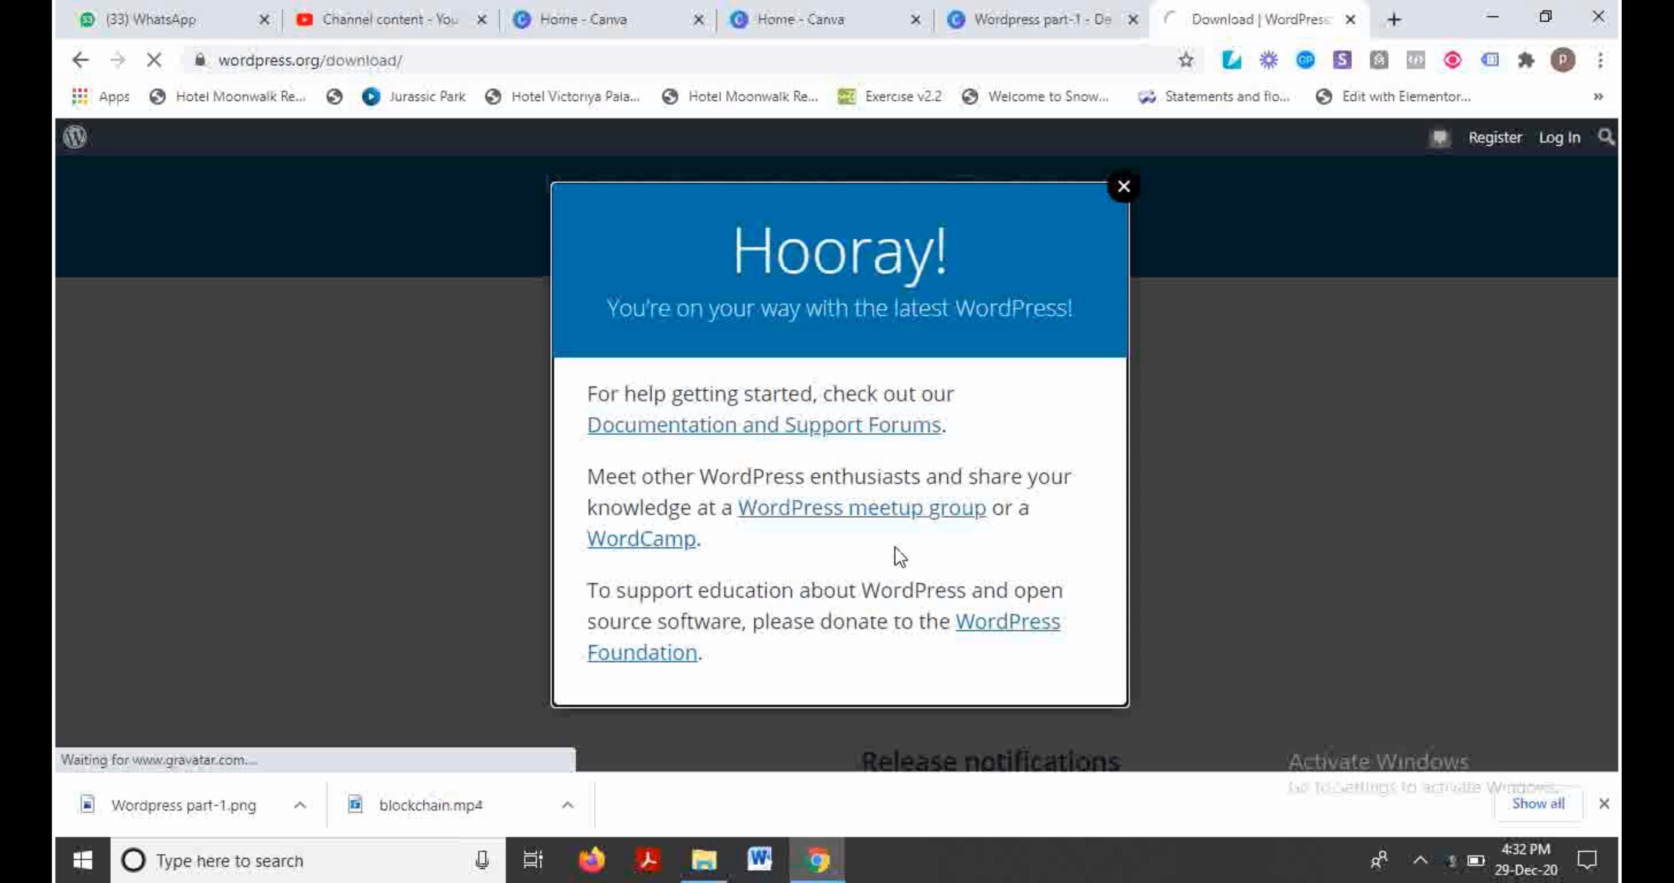
left_click(1121, 197)
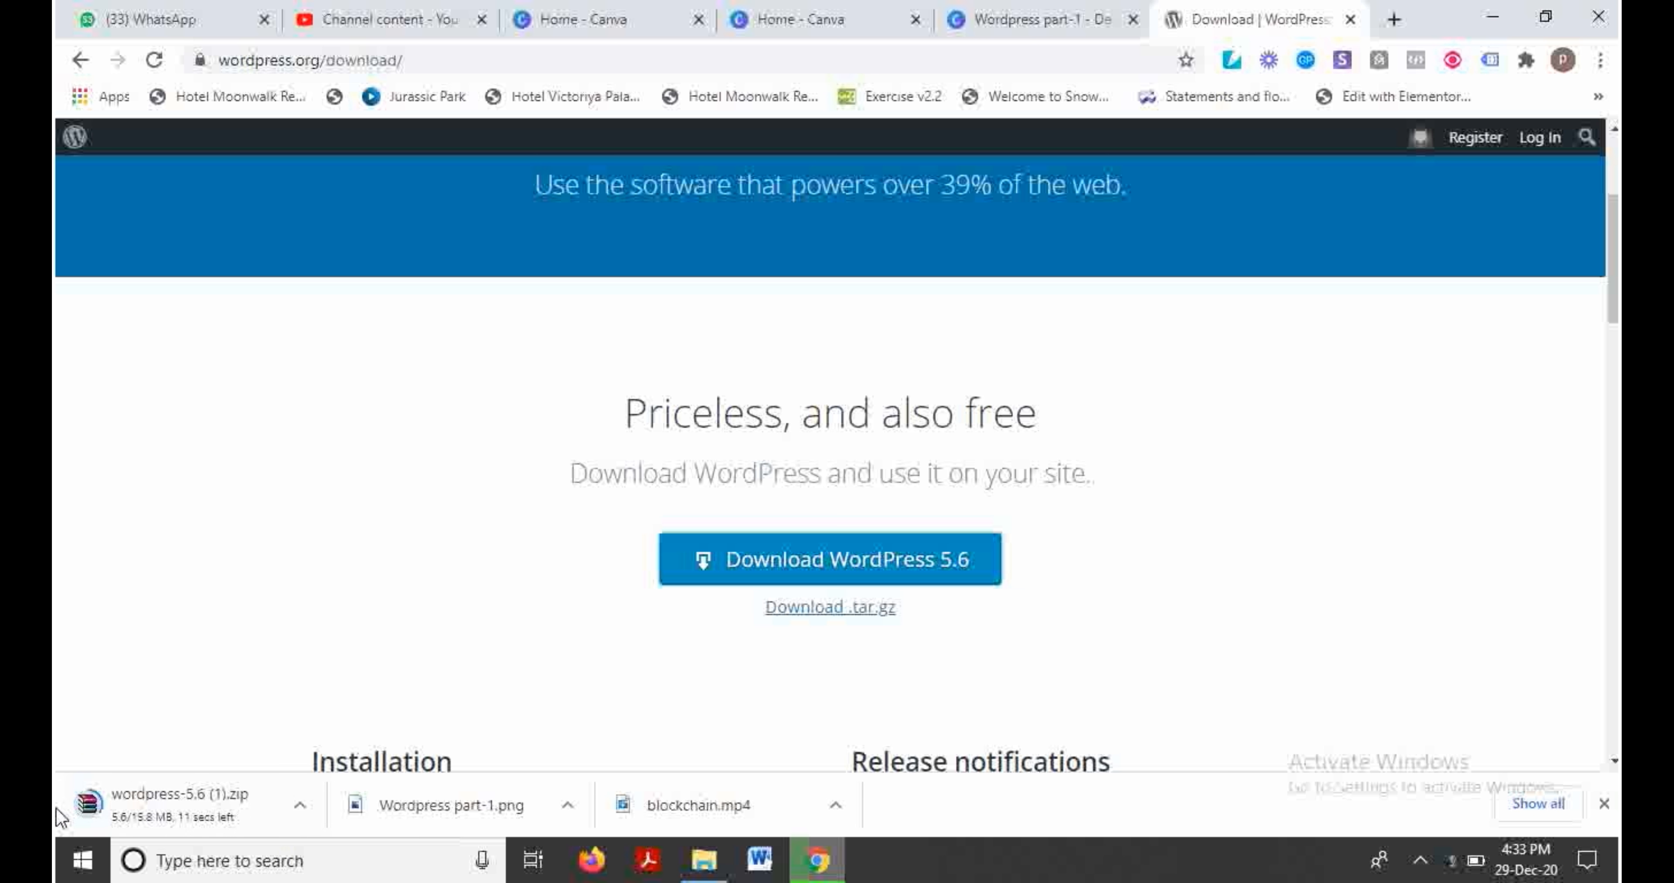
Step: Open the finished wordpress-5.6 (1).zip in WinRAR, then return to Chrome's download page
left_click(171, 804)
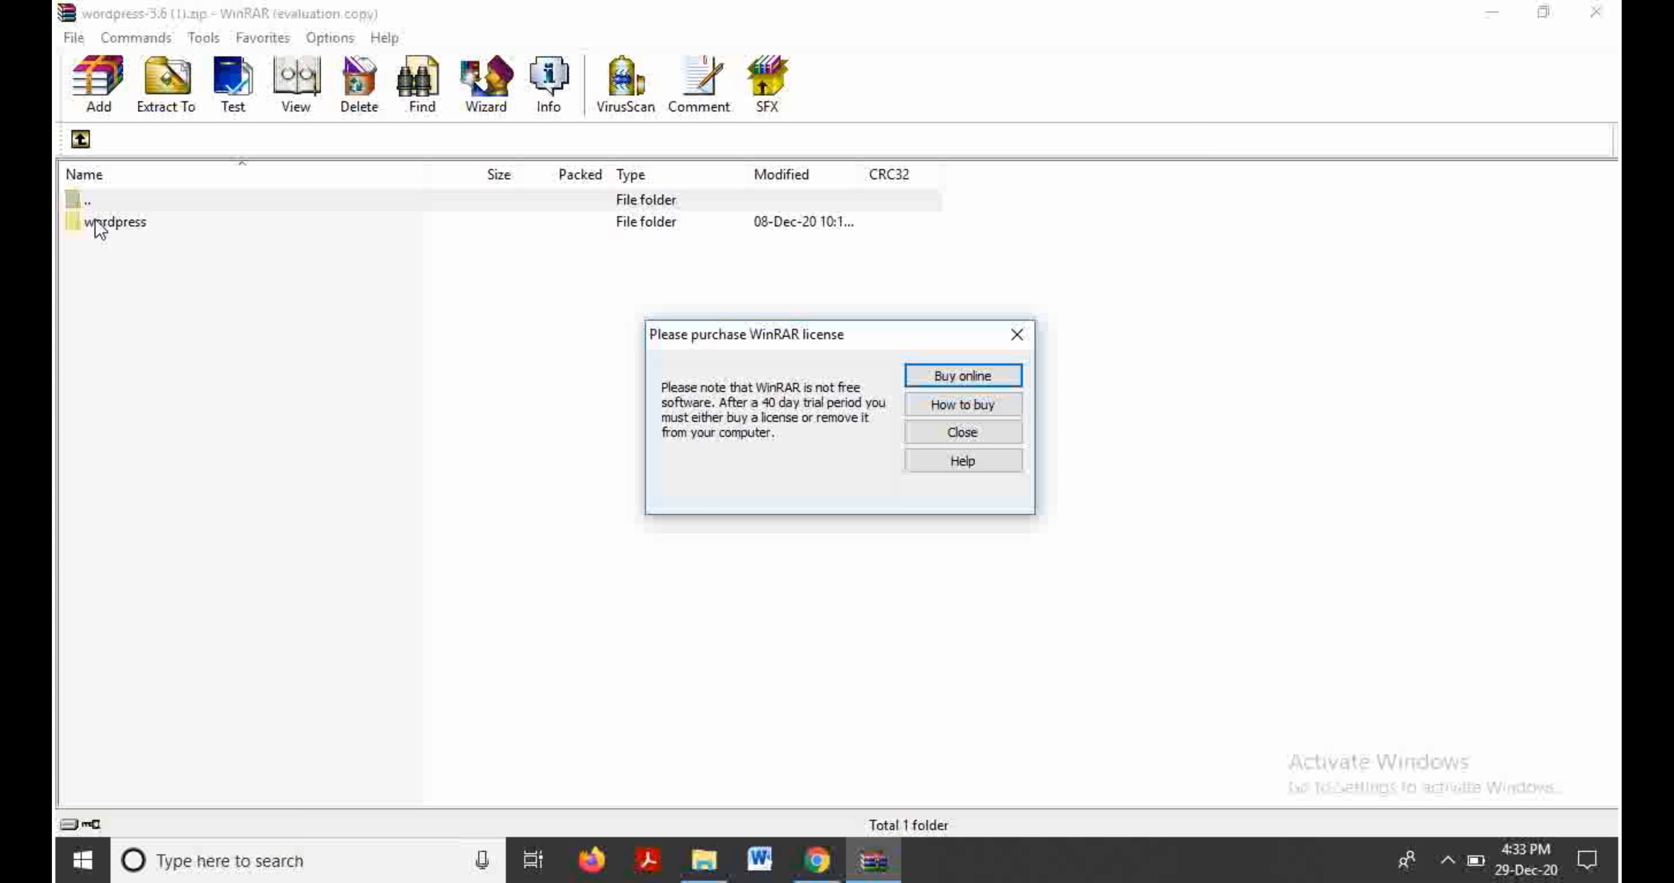
left_click(1017, 335)
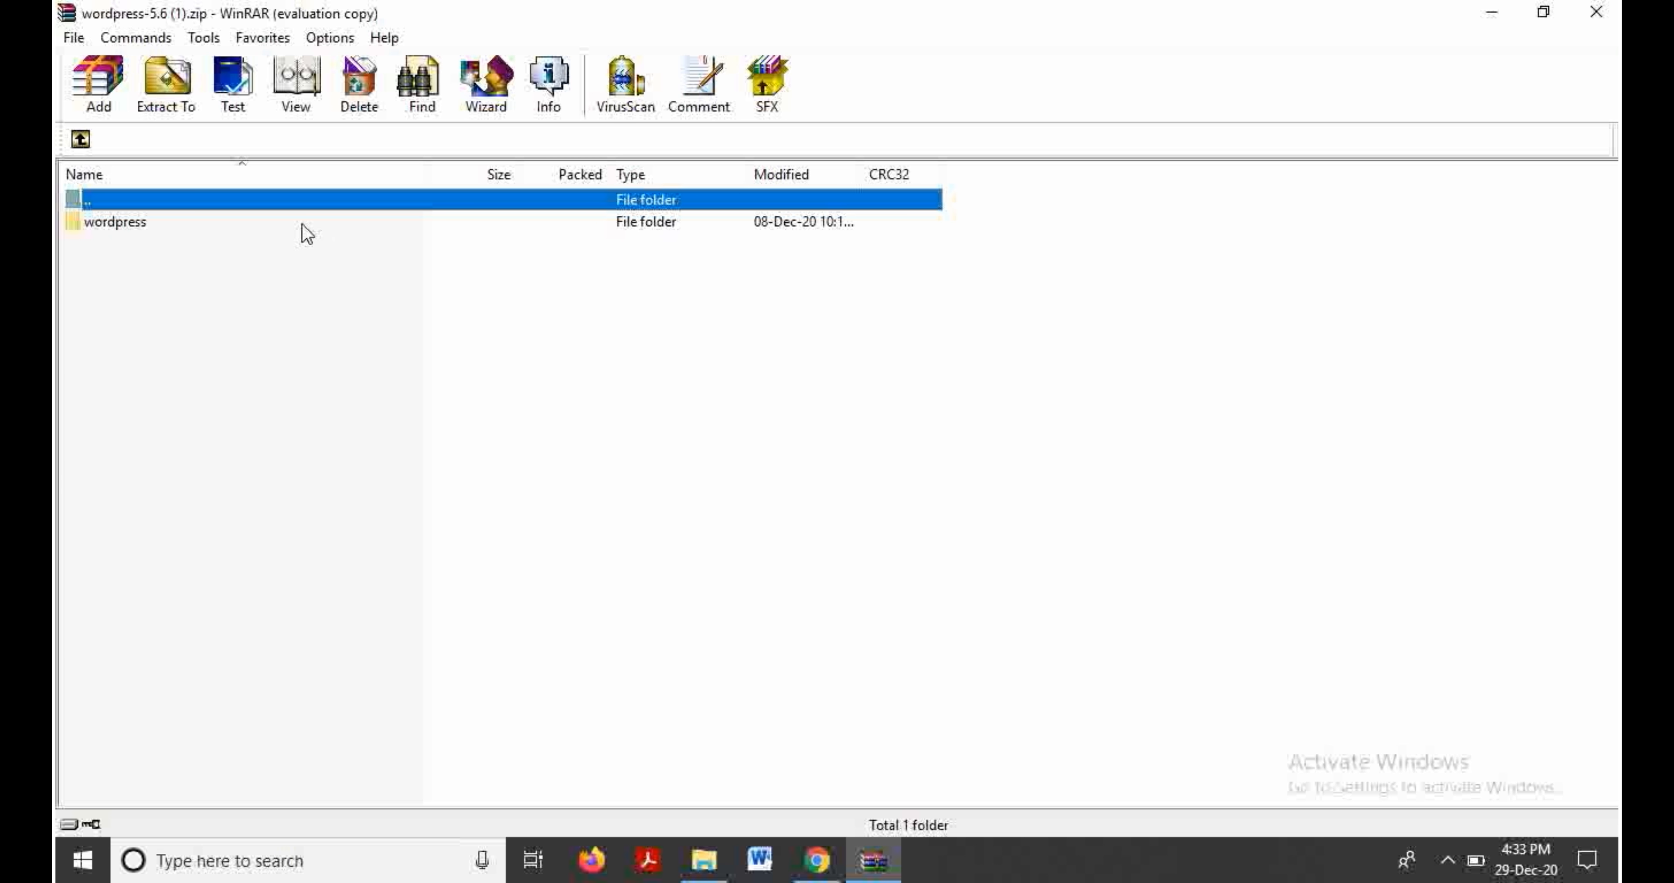
left_click(81, 140)
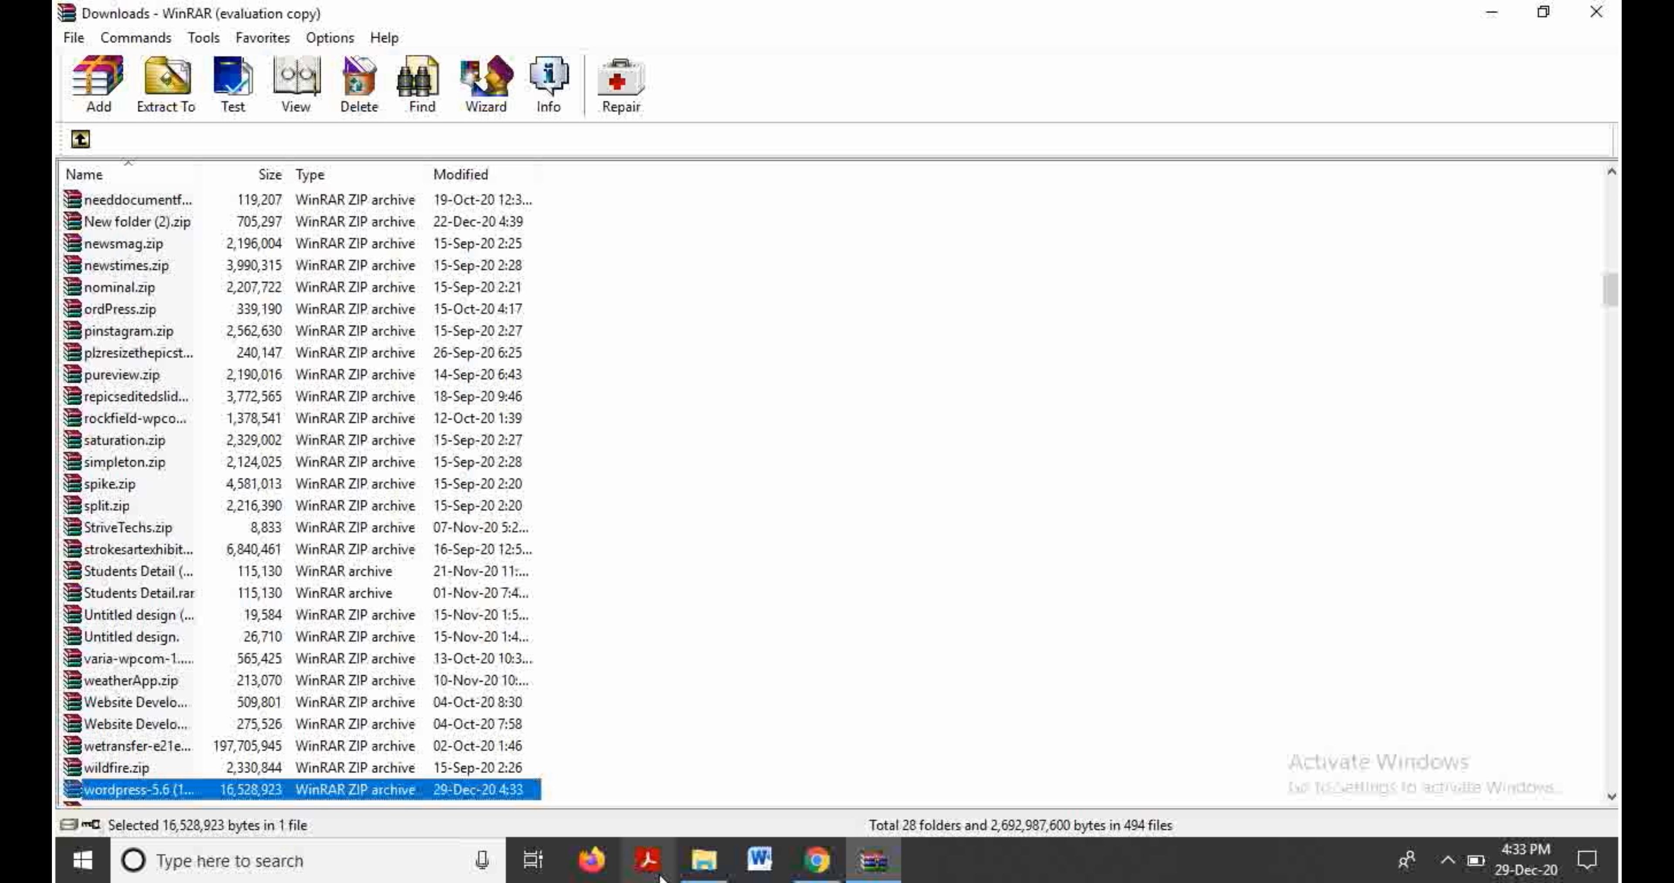
left_click(709, 863)
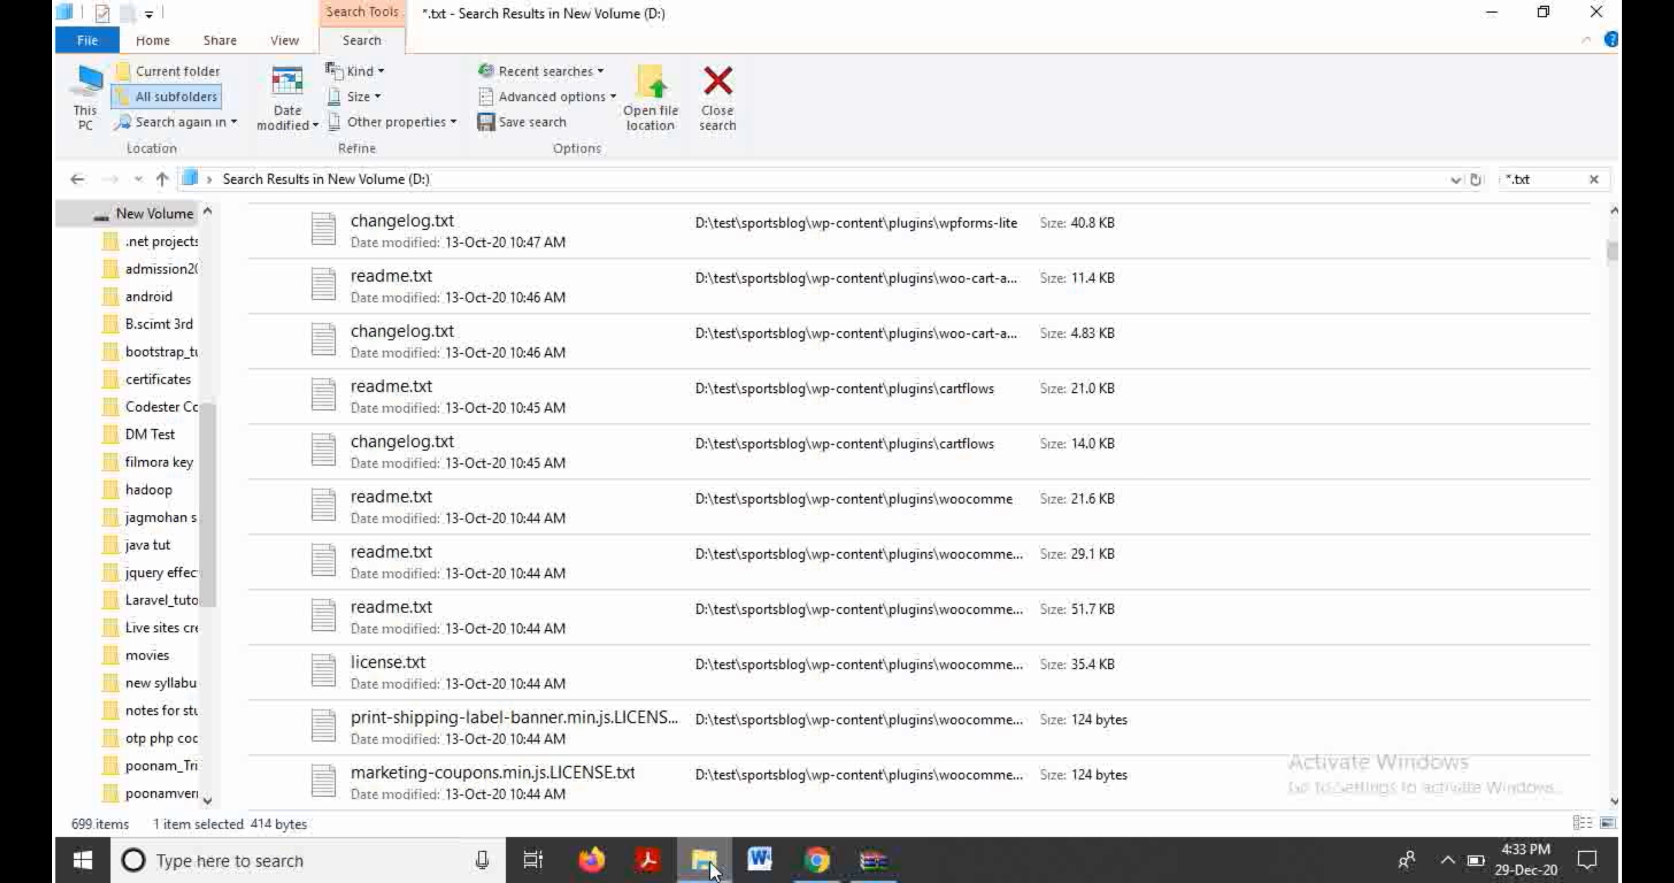
left_click(818, 862)
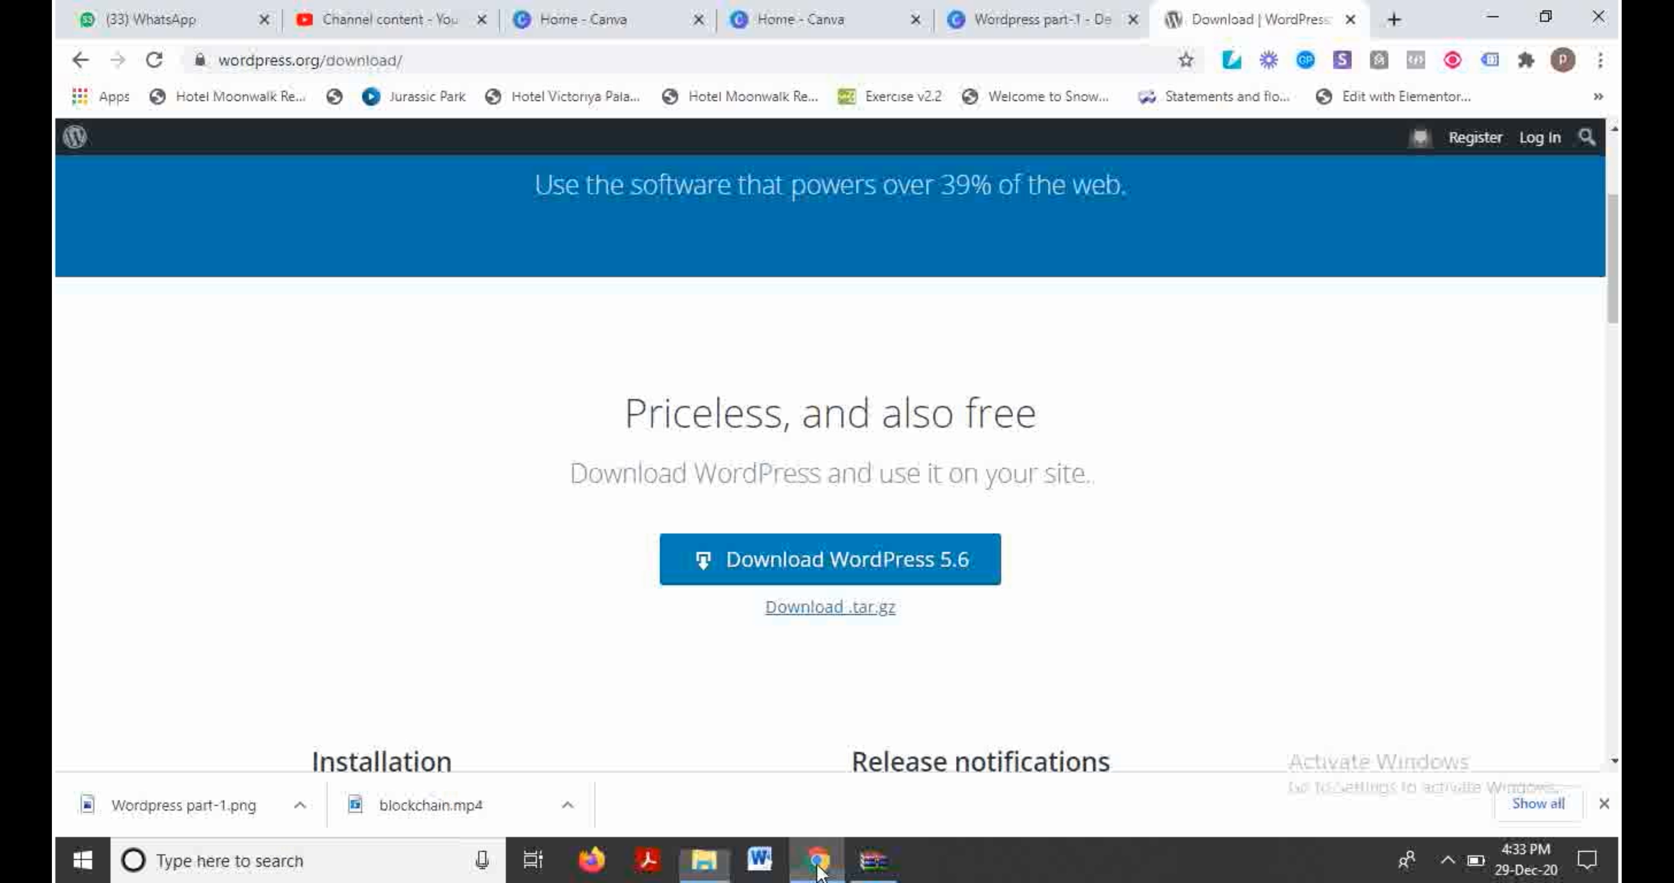
Step: From Chrome's Downloads list, show wordpress-5.6 (1).zip in its Downloads folder
left_click(1601, 61)
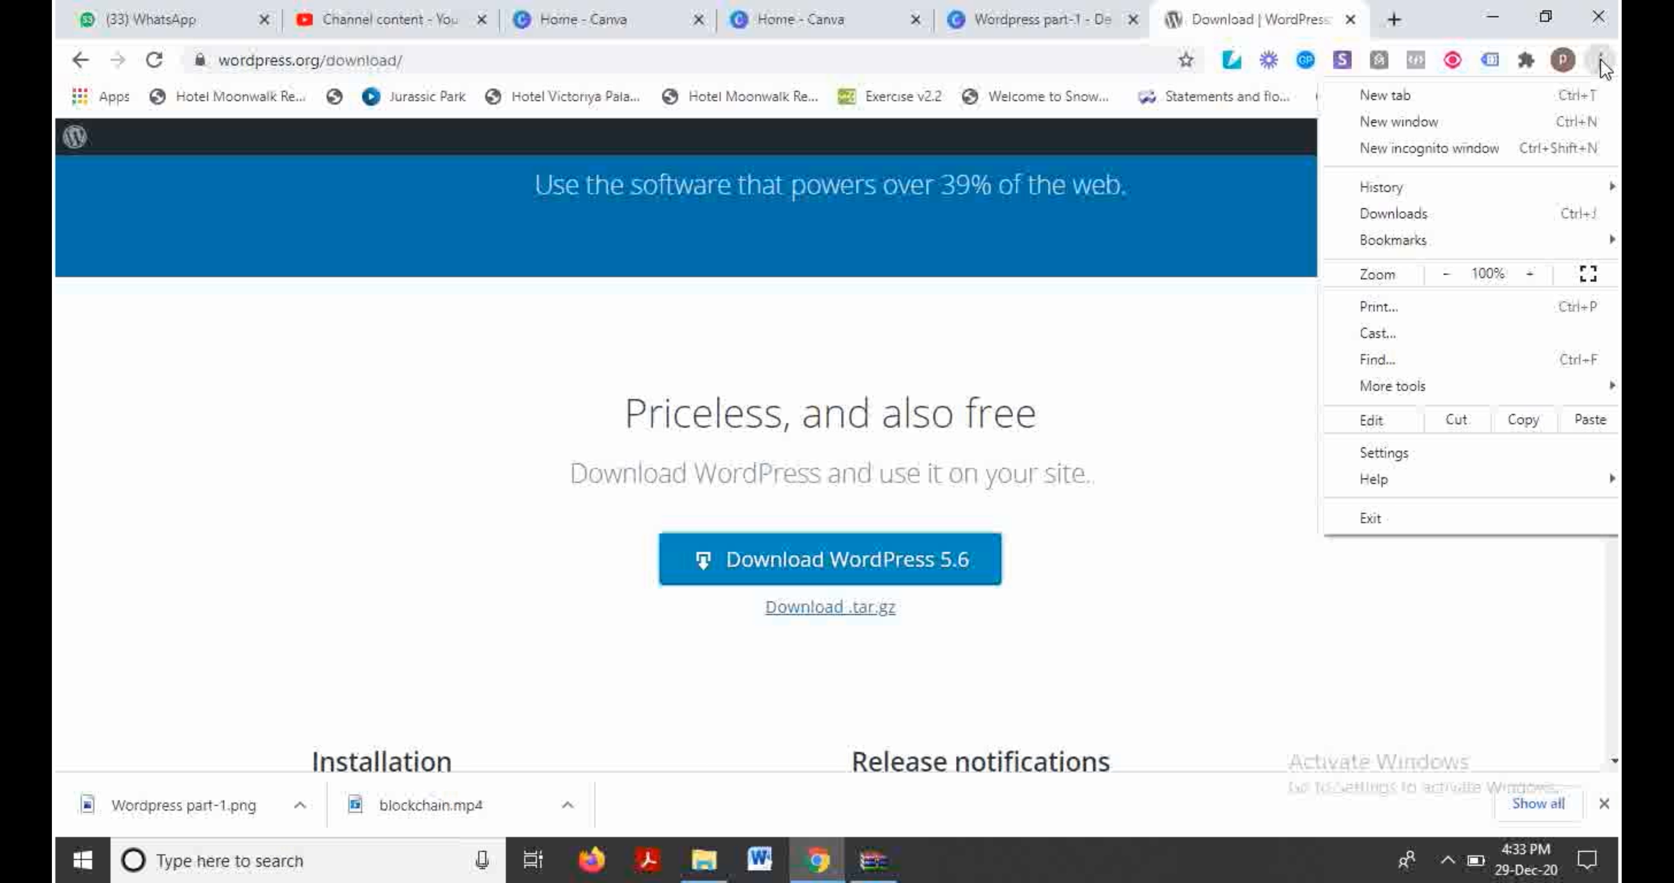
left_click(1406, 217)
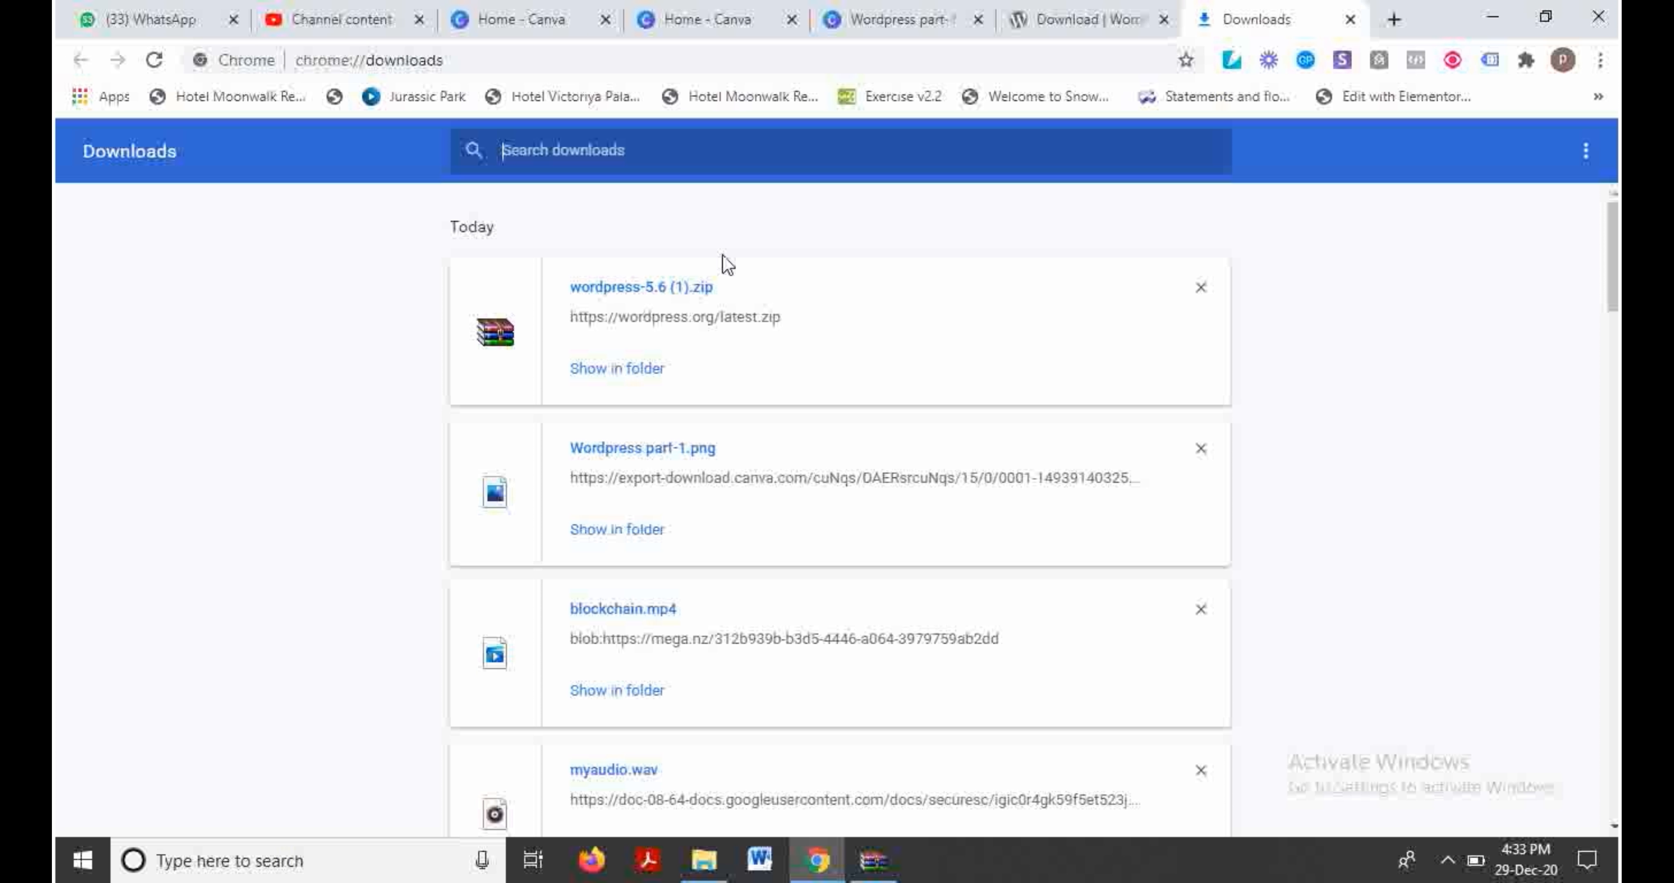
left_click(636, 370)
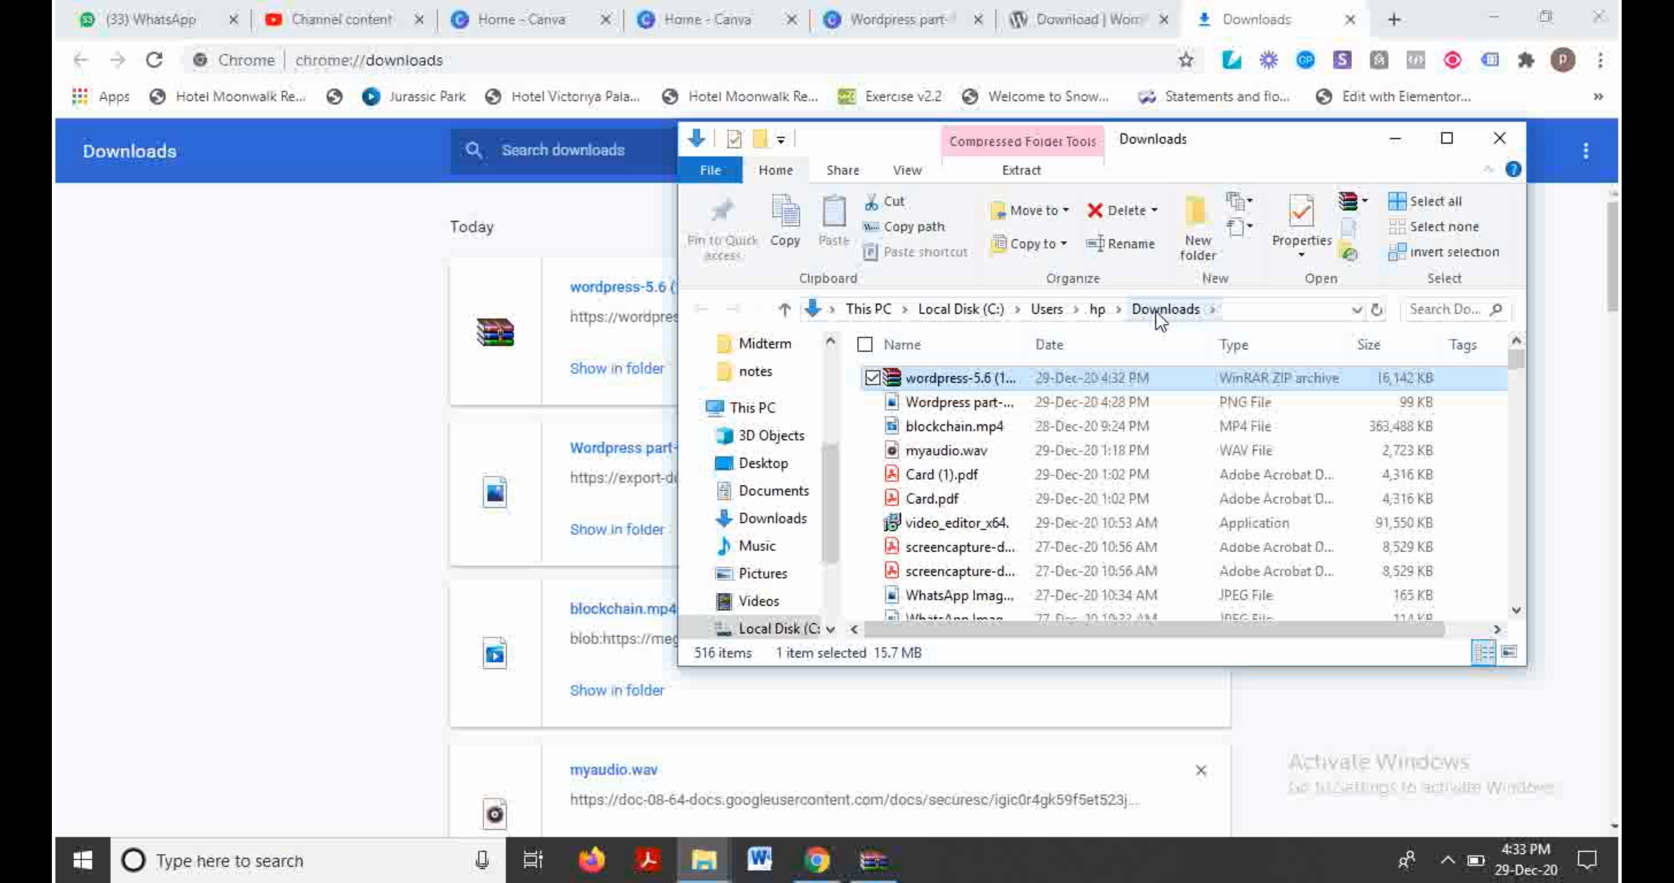
Step: Extract wordpress-5.6 (1).zip with WinRAR and maximize Explorer to see the wordpress-5.6 folder
right_click(945, 385)
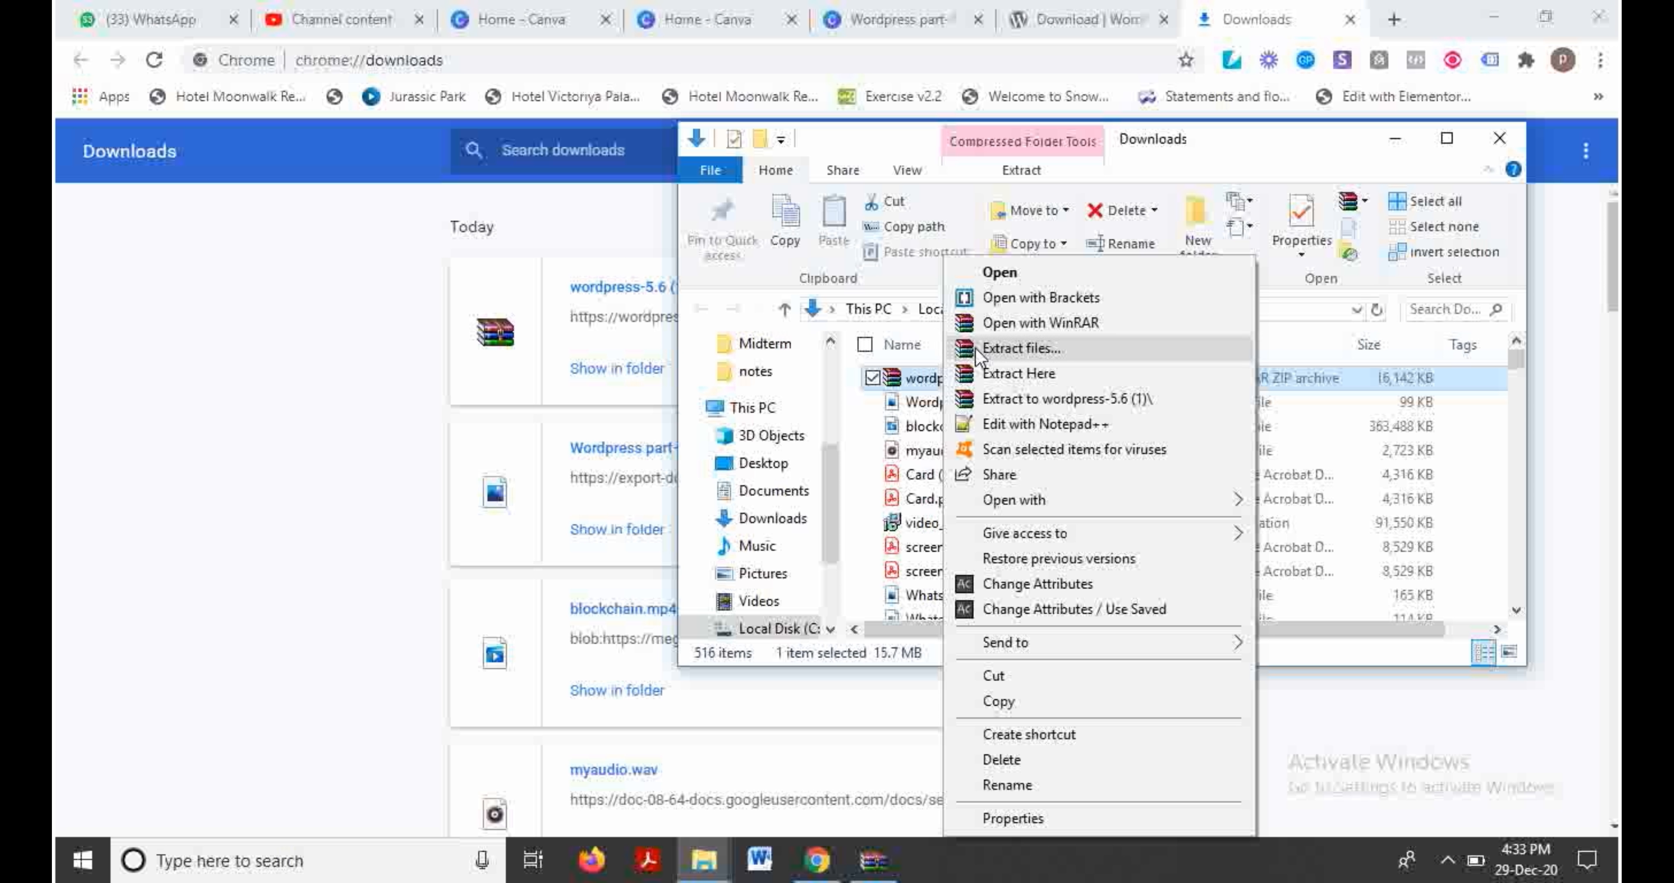
left_click(1016, 398)
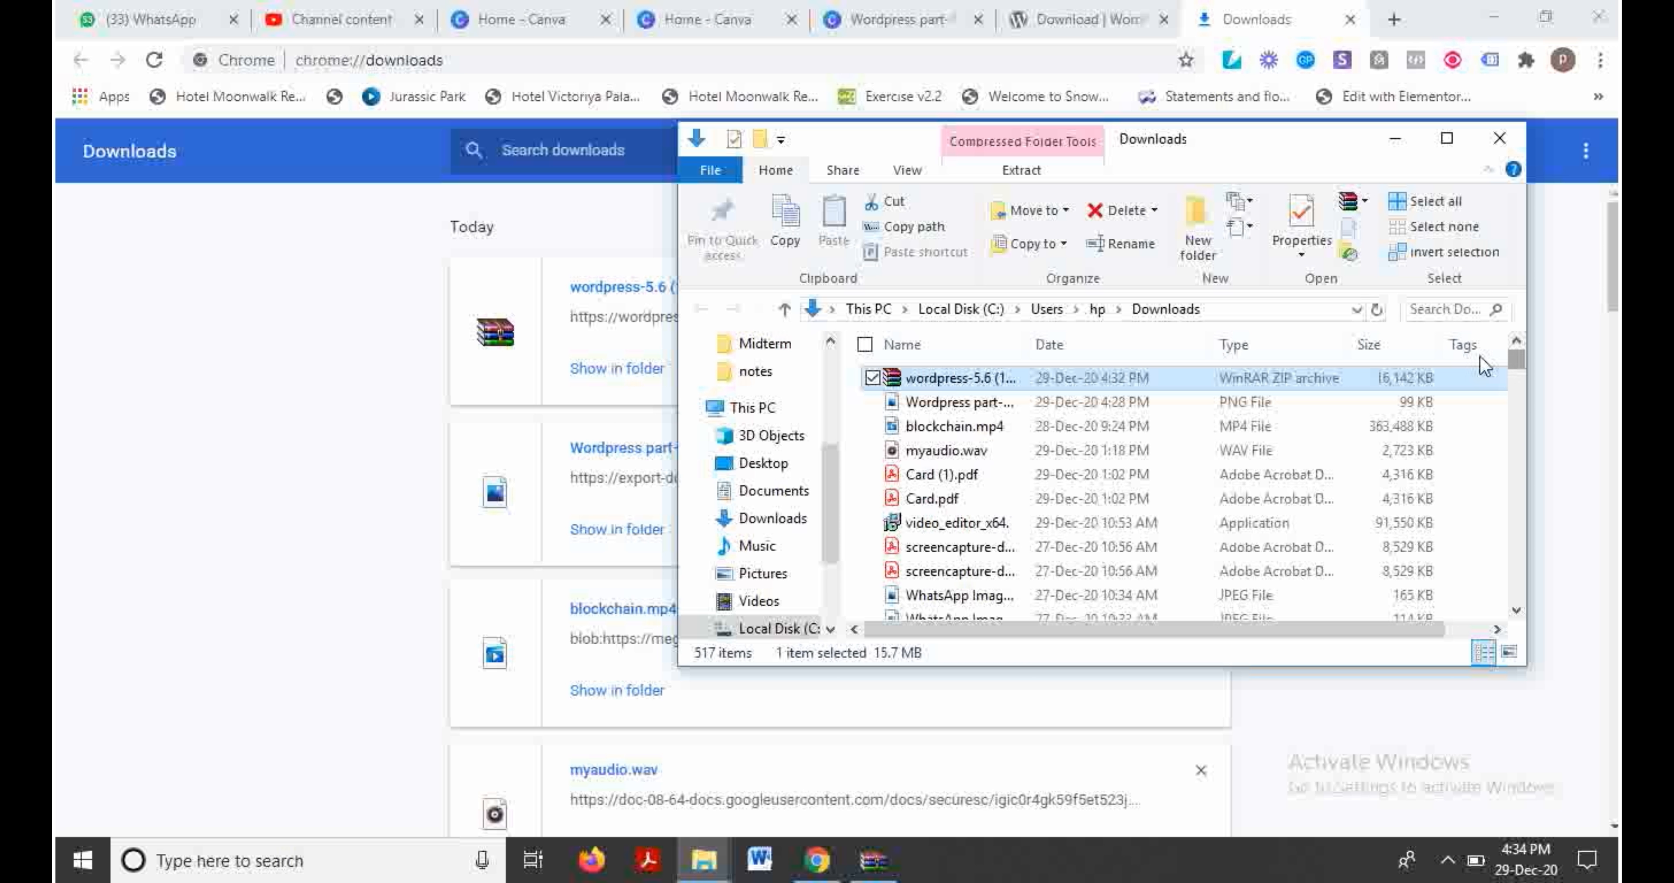
key("w")
key("w")
key("w")
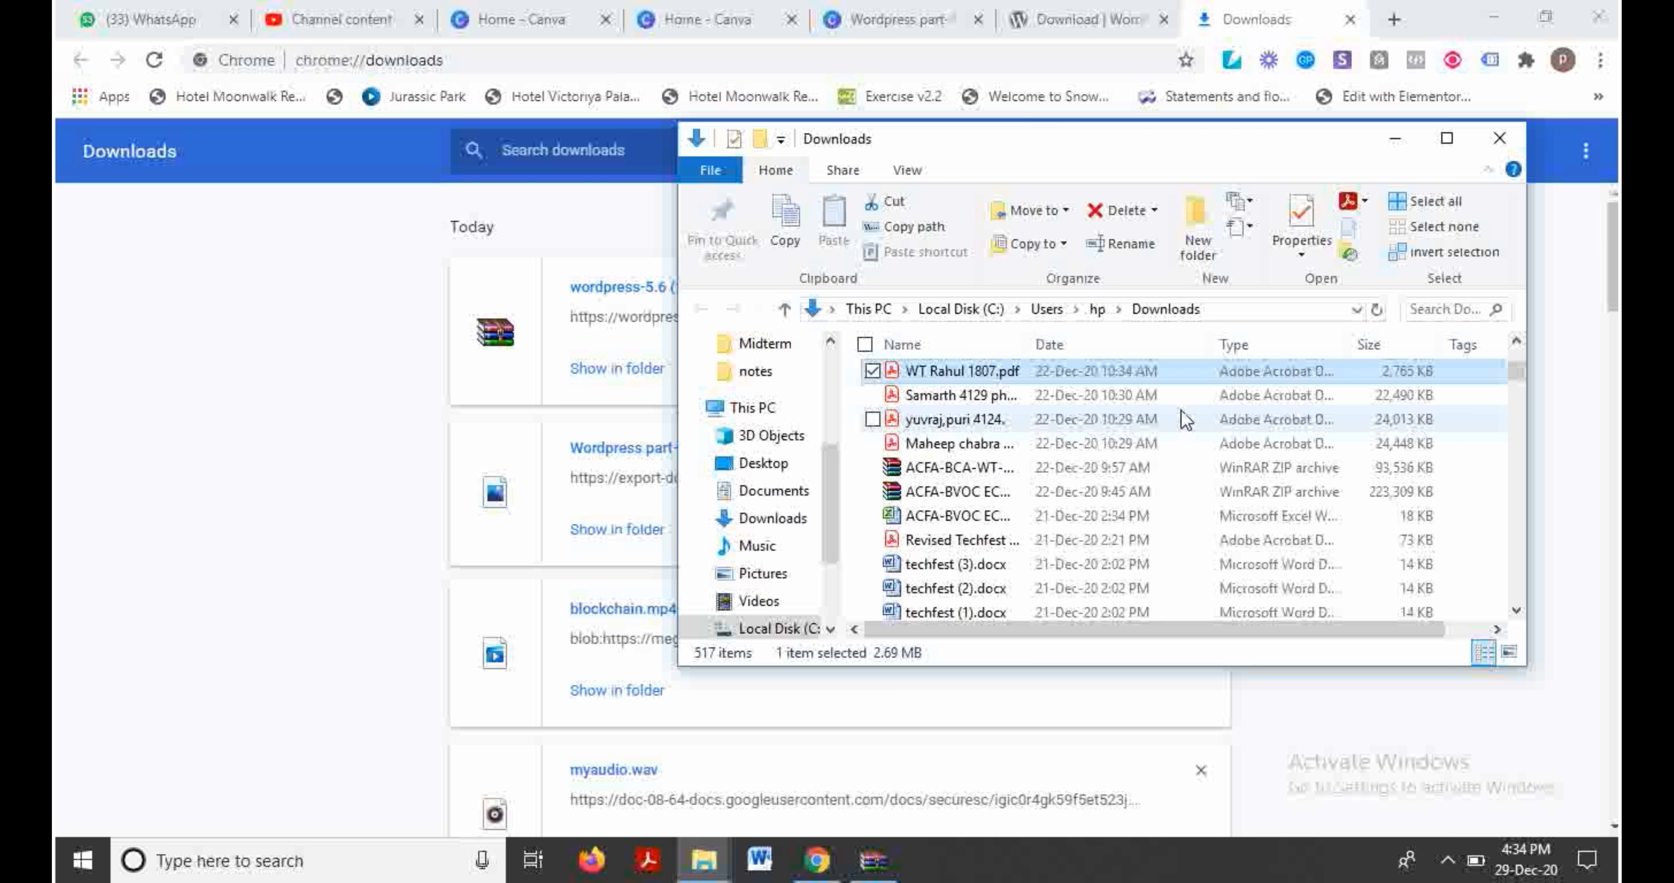
left_click_drag(1516, 374, 1518, 588)
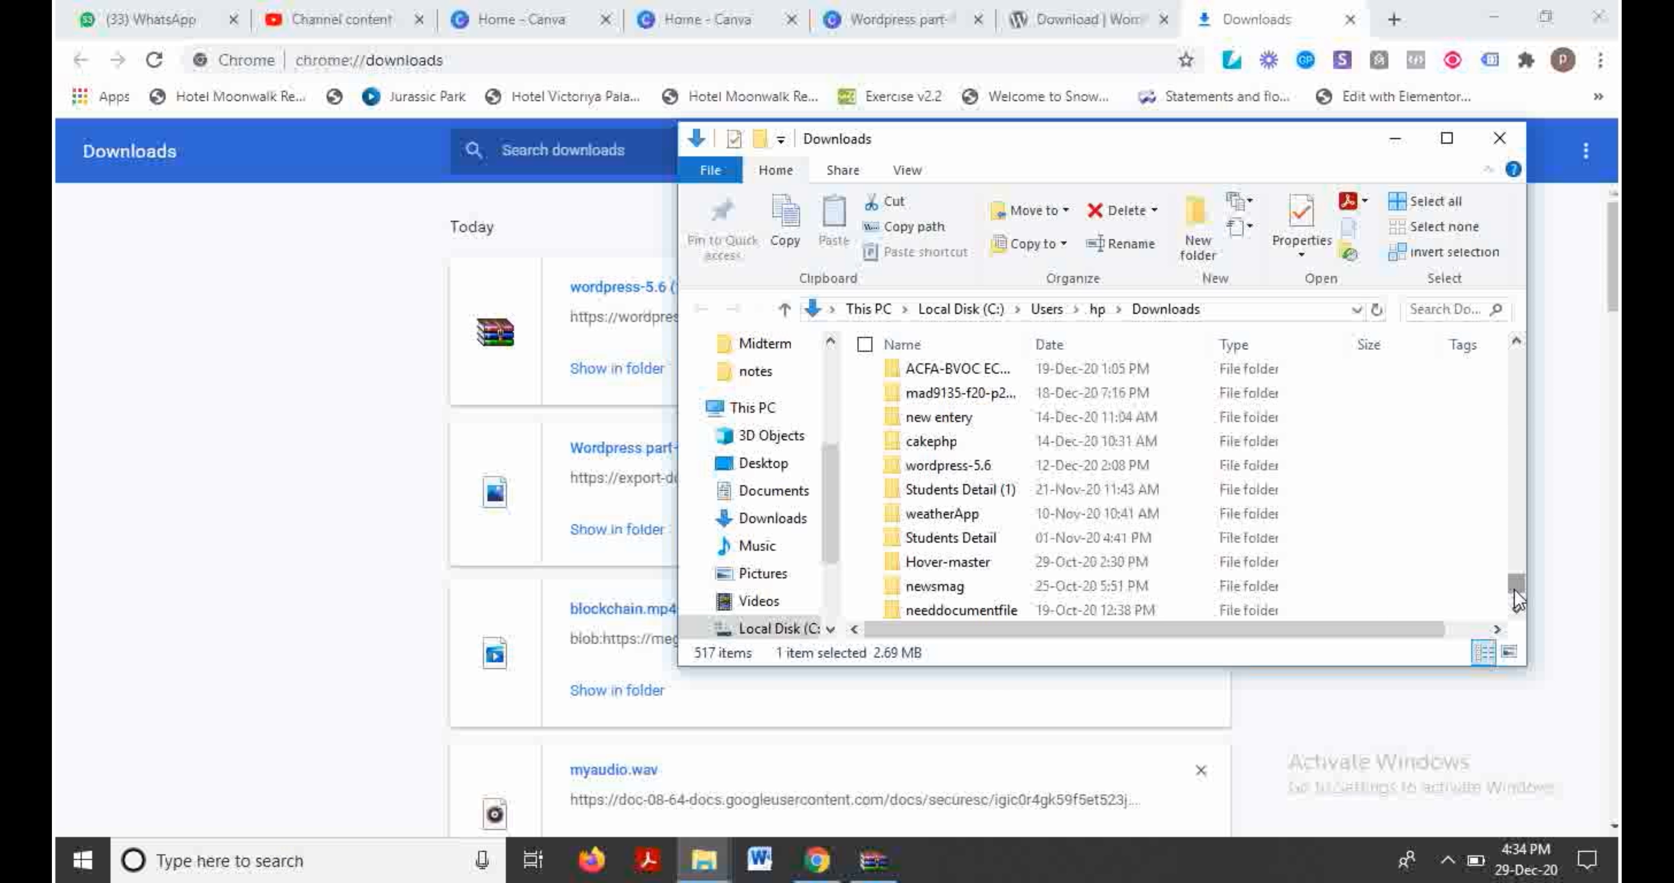
left_click(1450, 140)
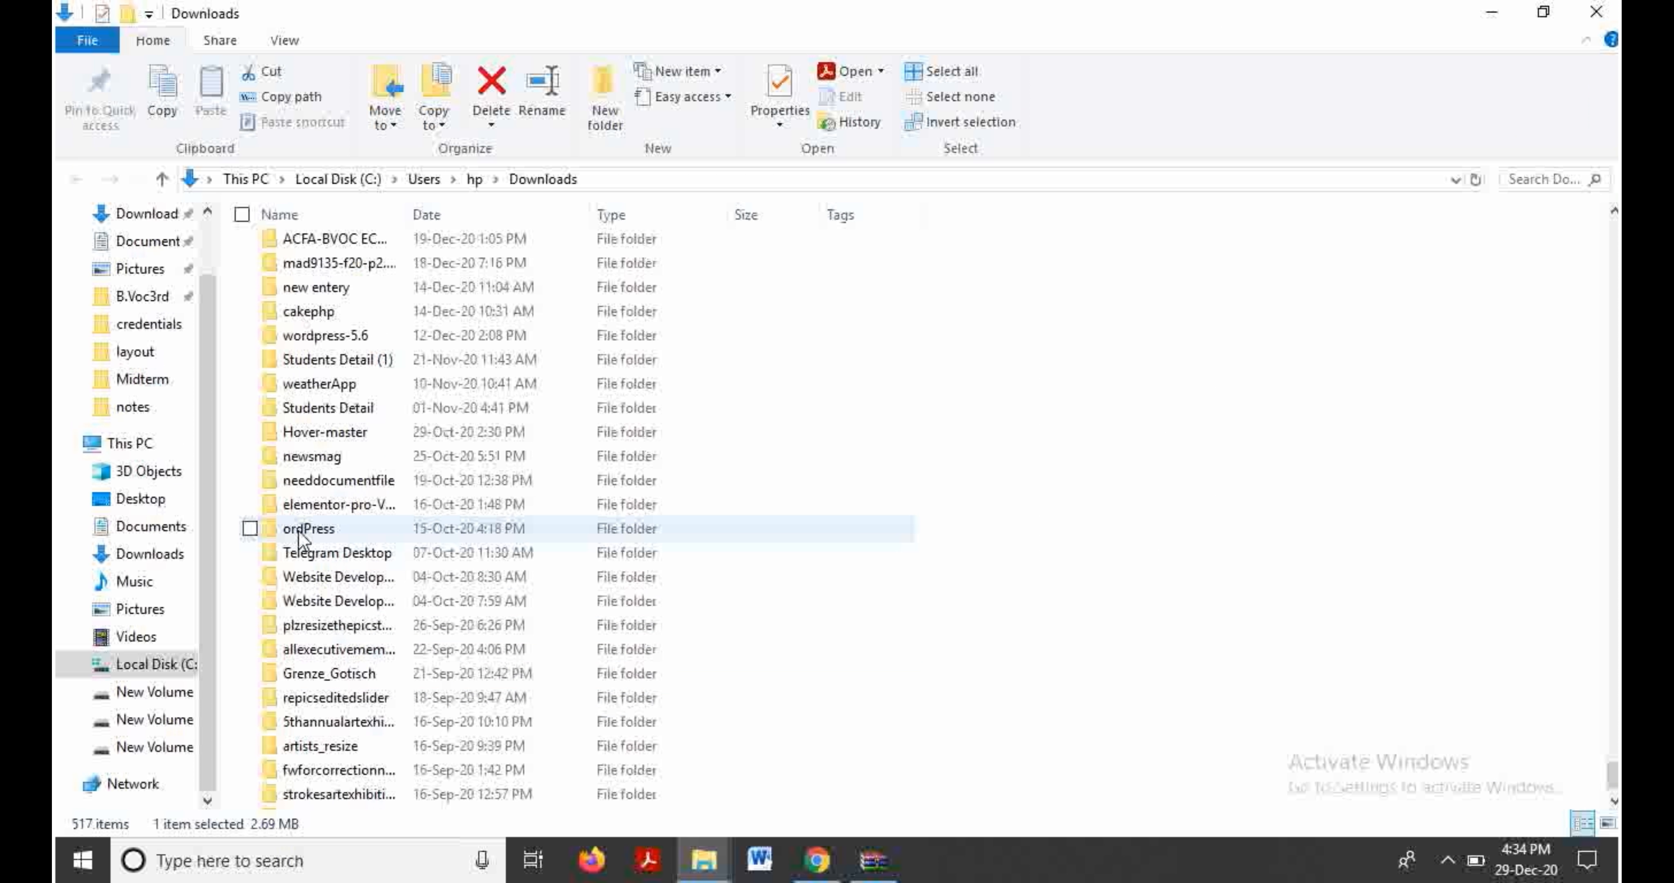
Step: Copy the wordpress folder from inside the extracted wordpress-5.6 folder
left_click(351, 240)
type("we")
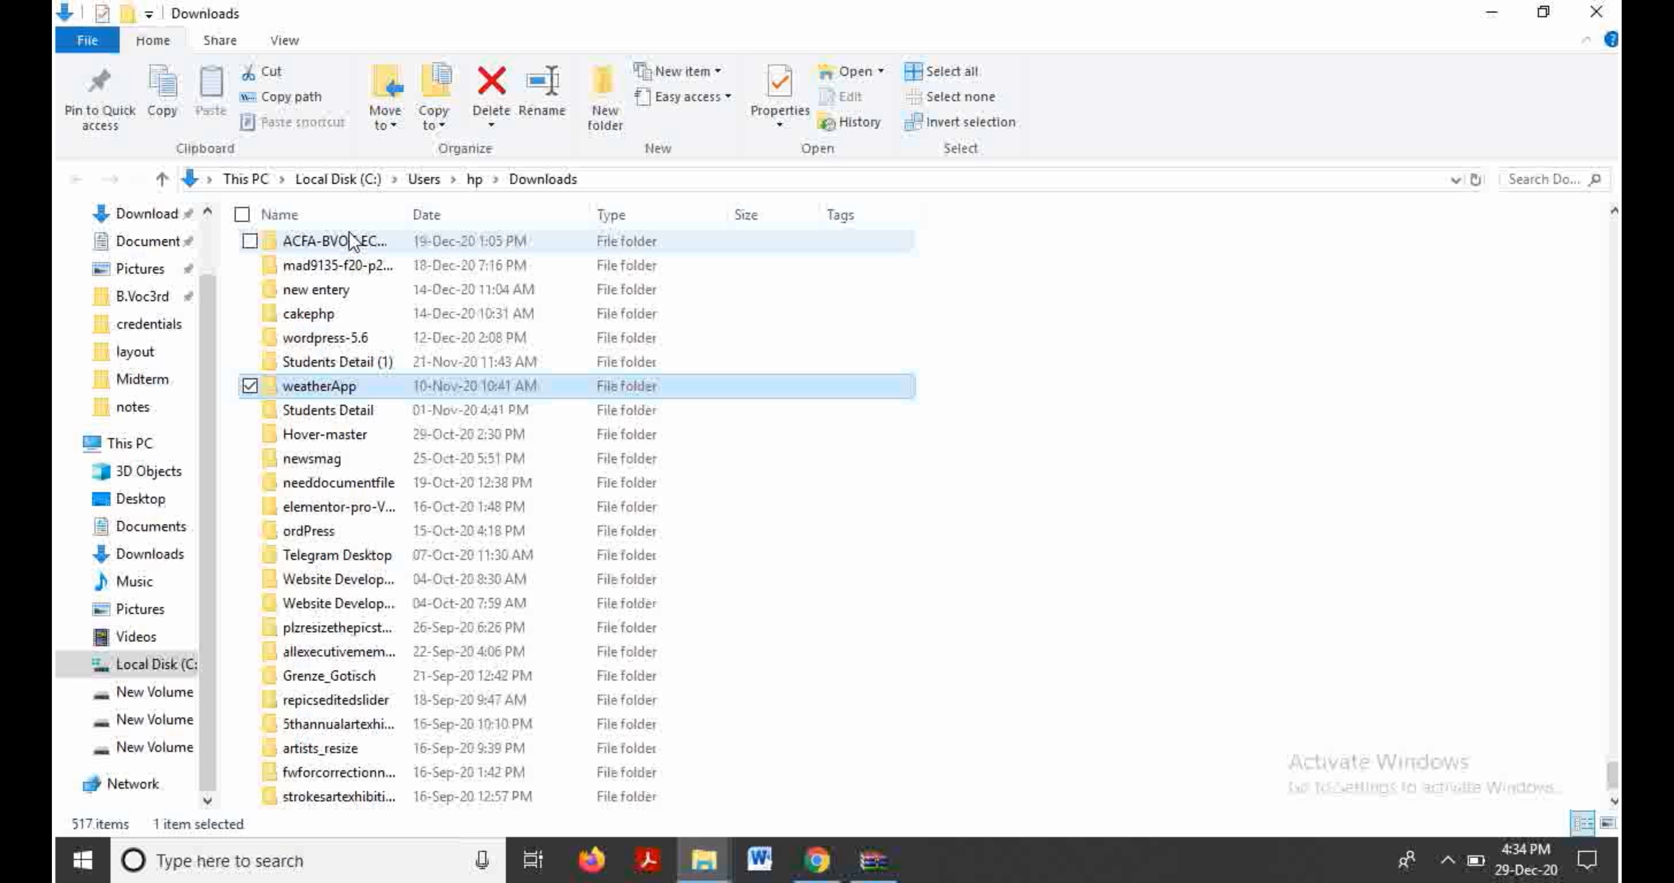
double_click(327, 341)
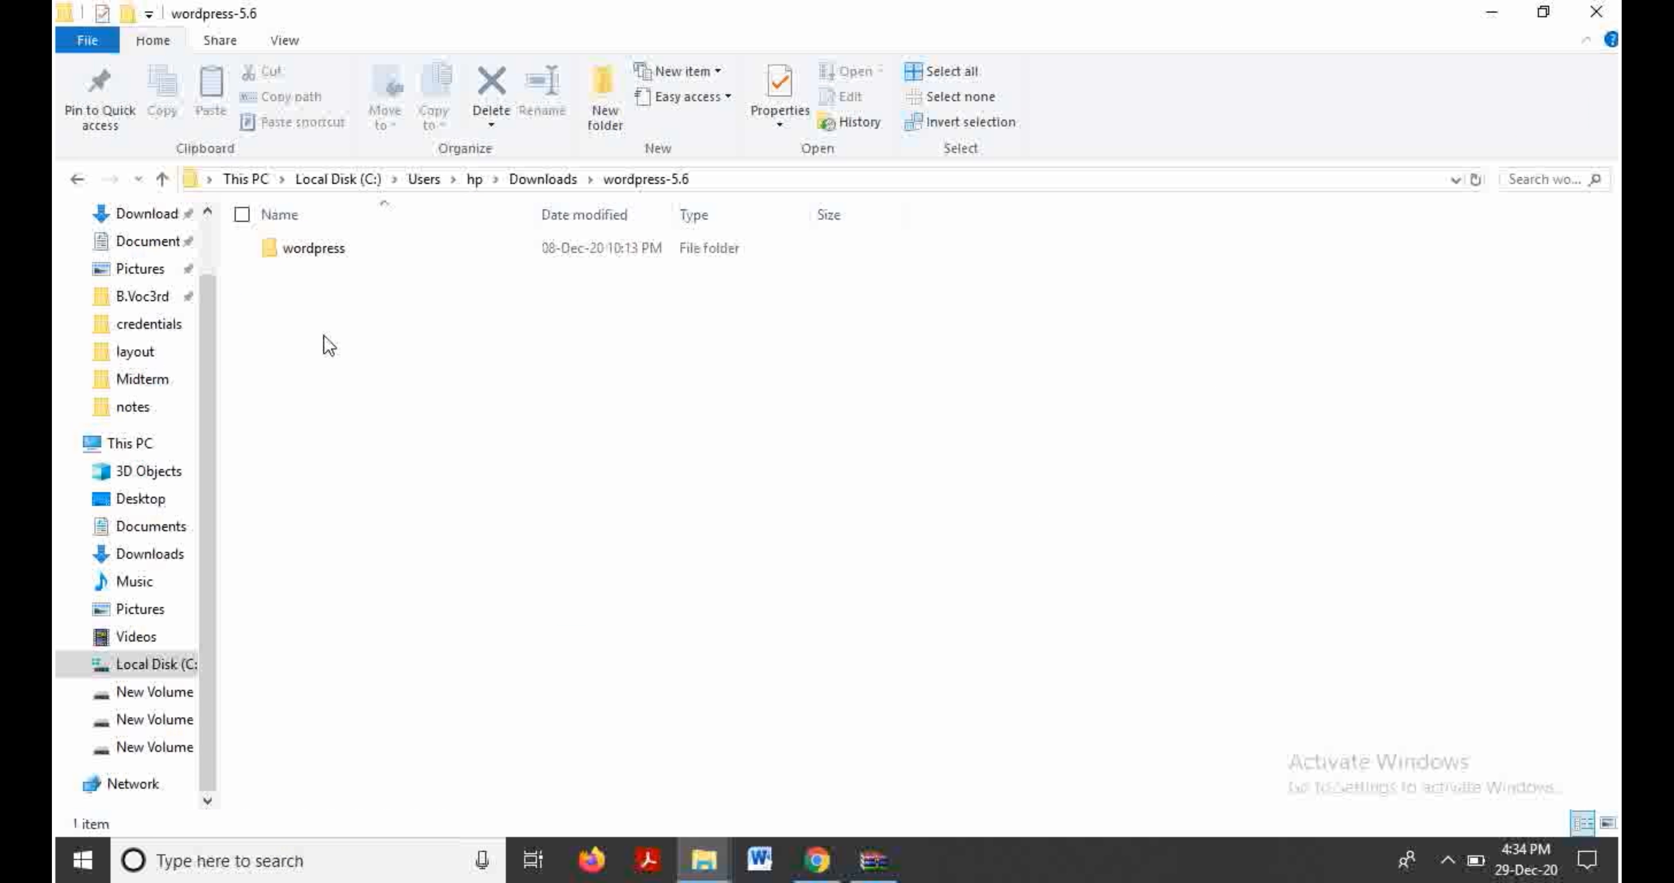
left_click(325, 262)
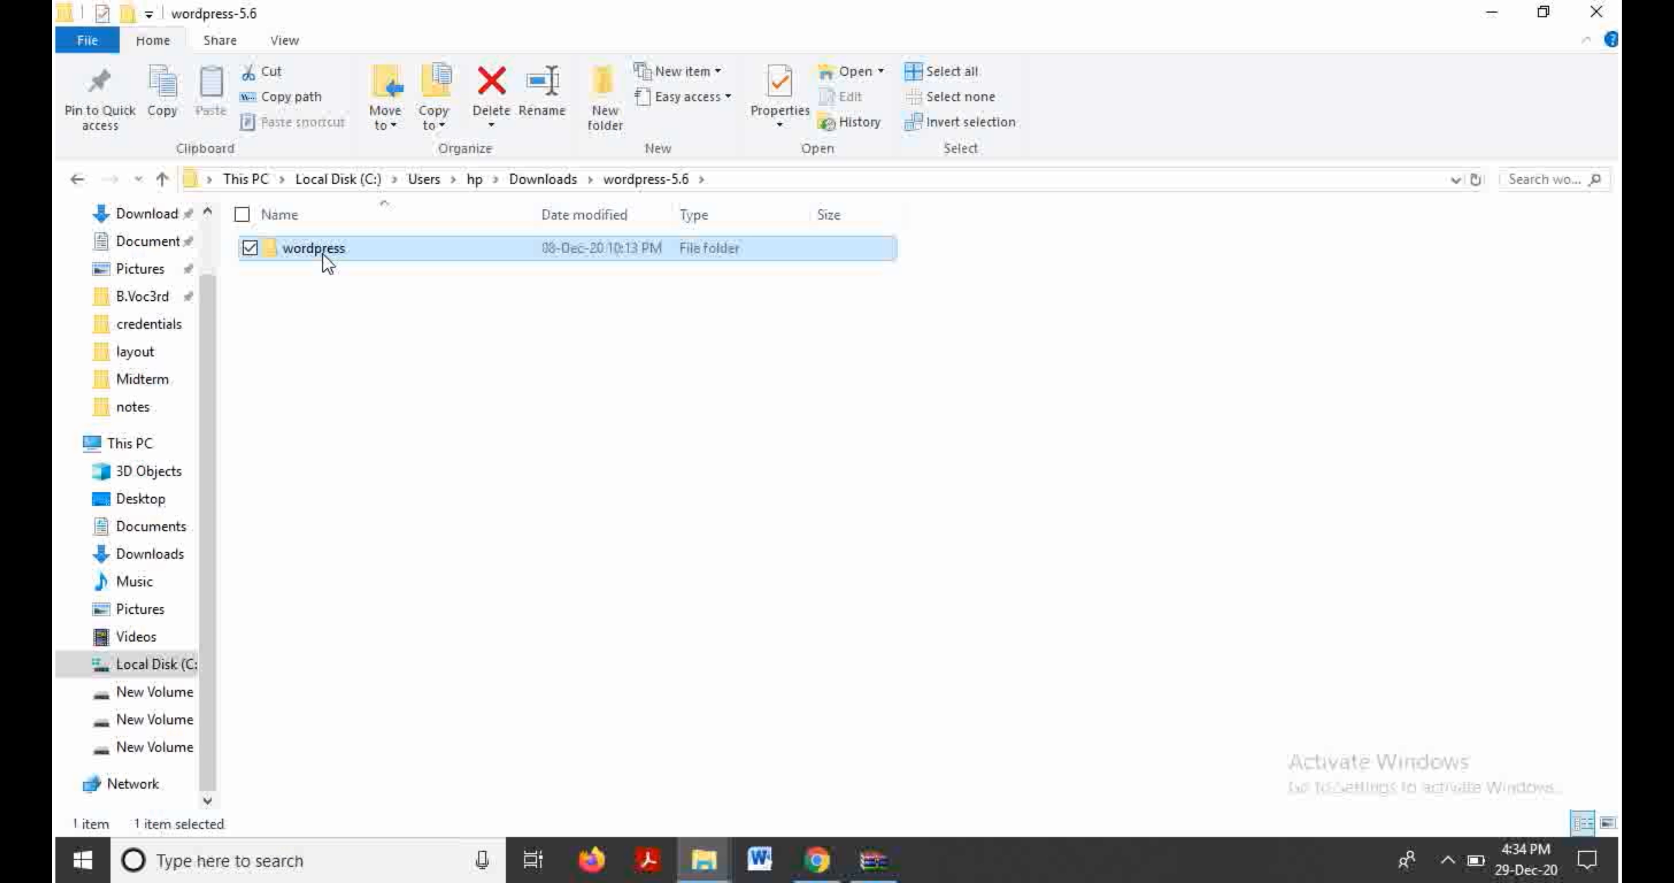
right_click(327, 262)
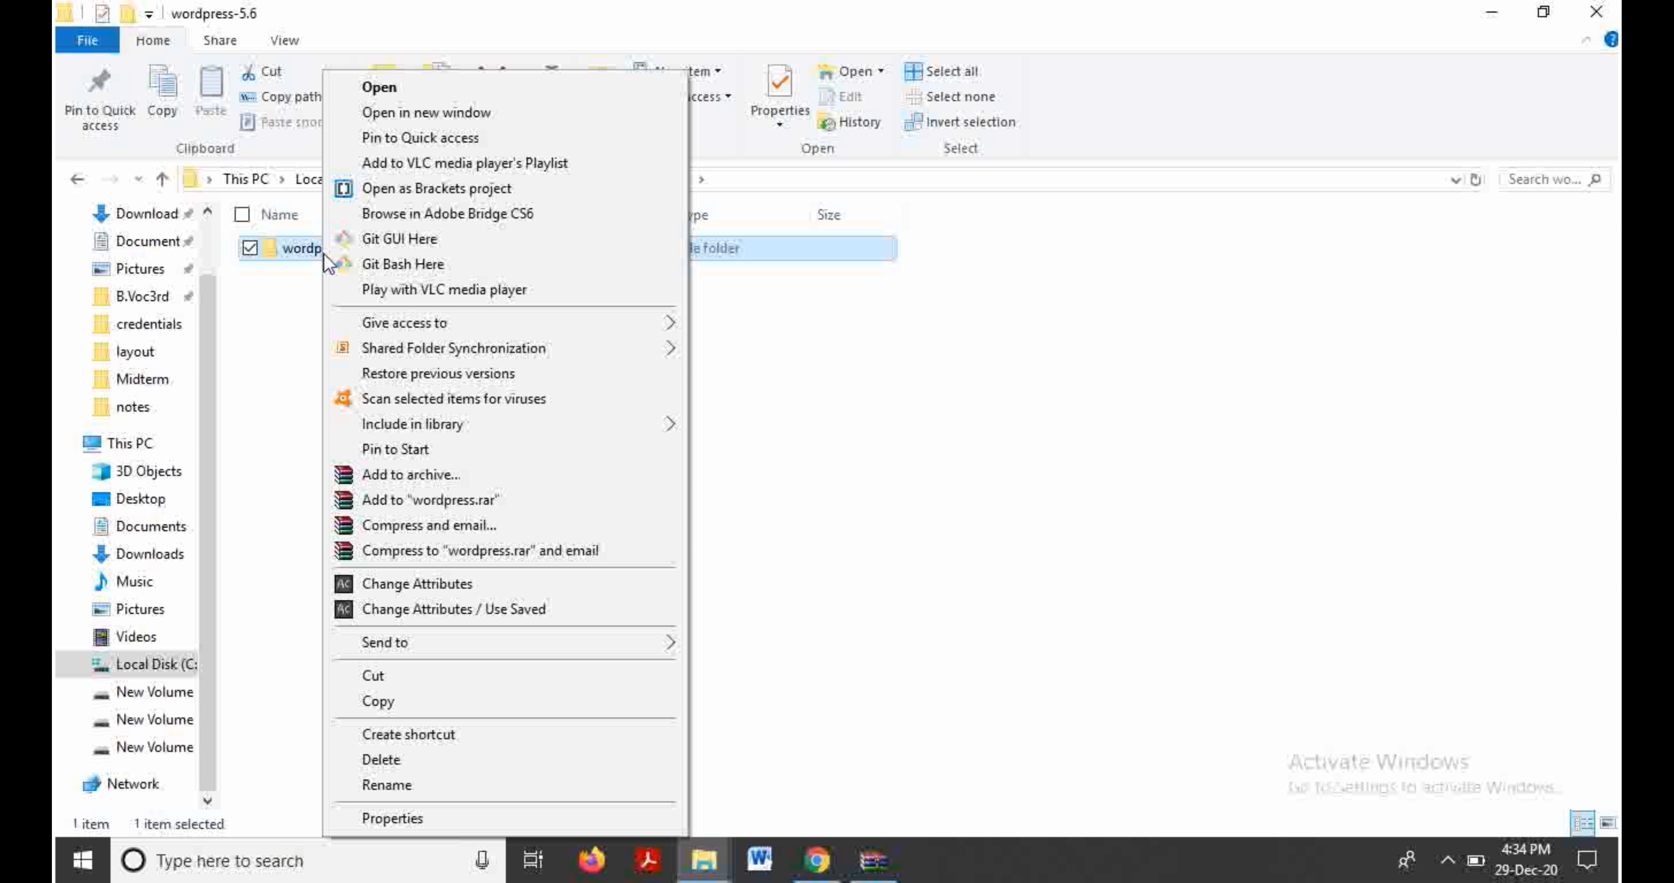
left_click(442, 703)
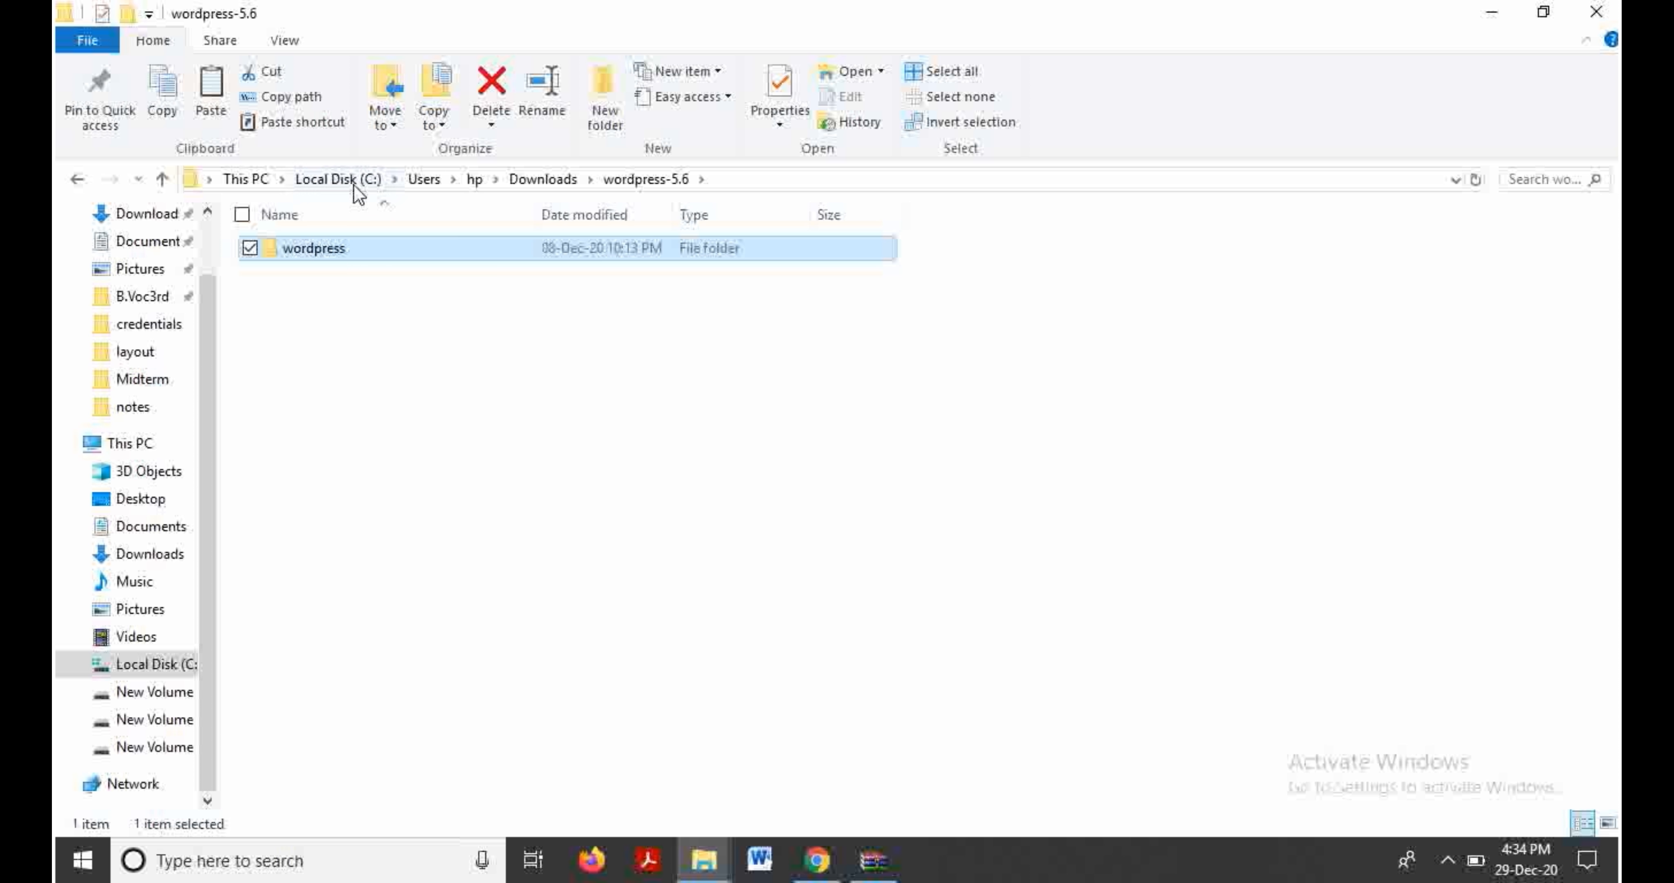
Step: Navigate to C:\xampp\htdocs in File Explorer
left_click(339, 184)
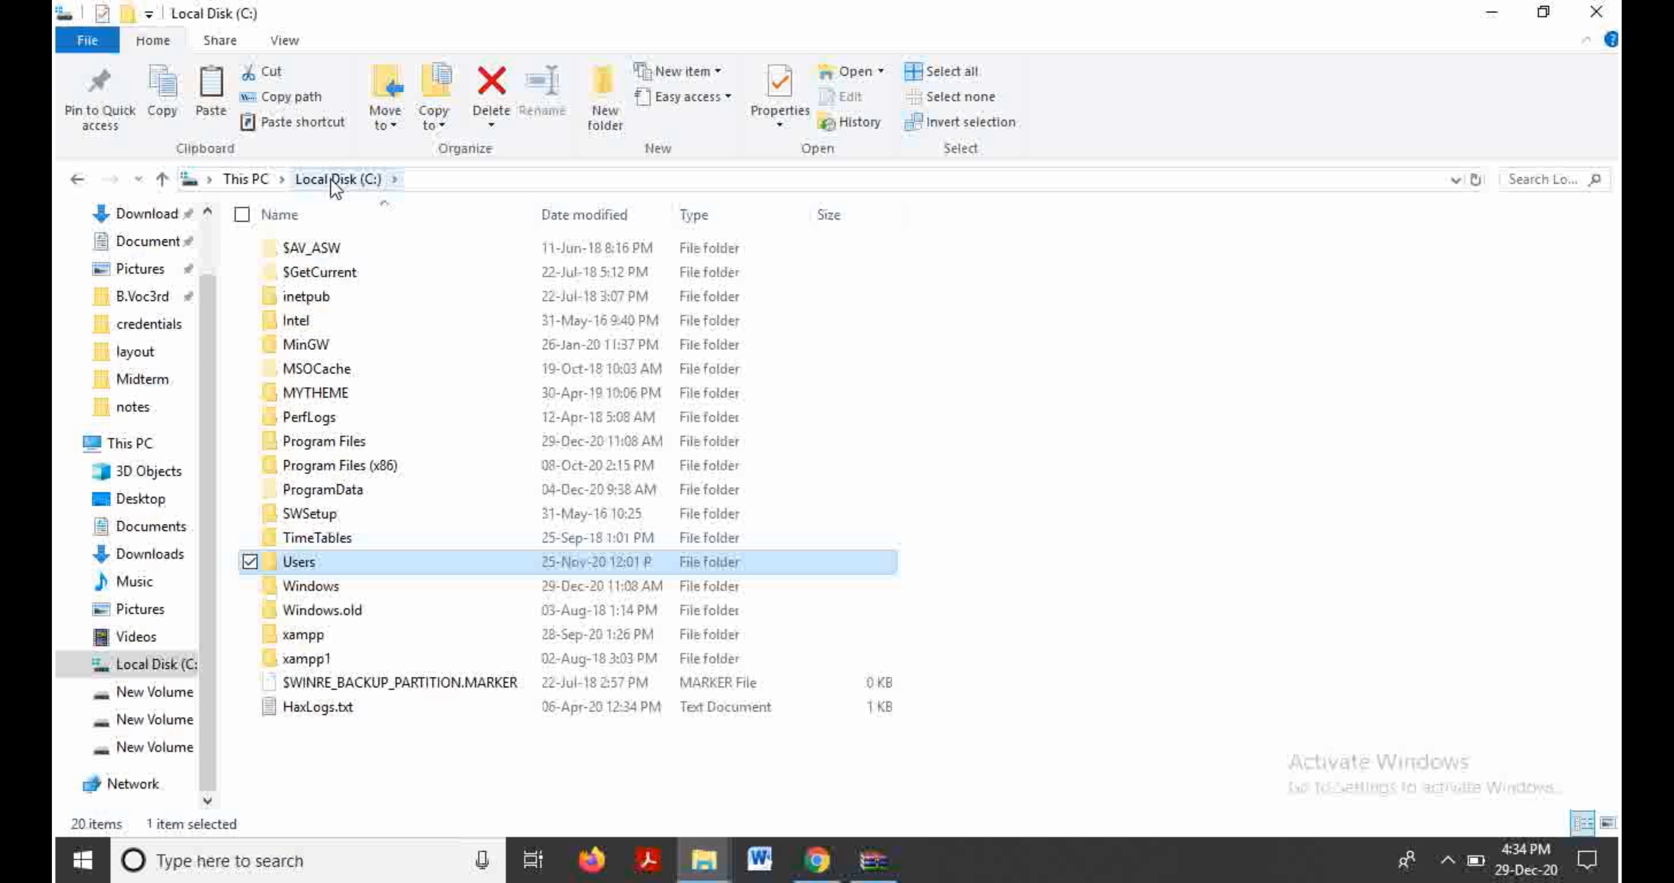
double_click(302, 639)
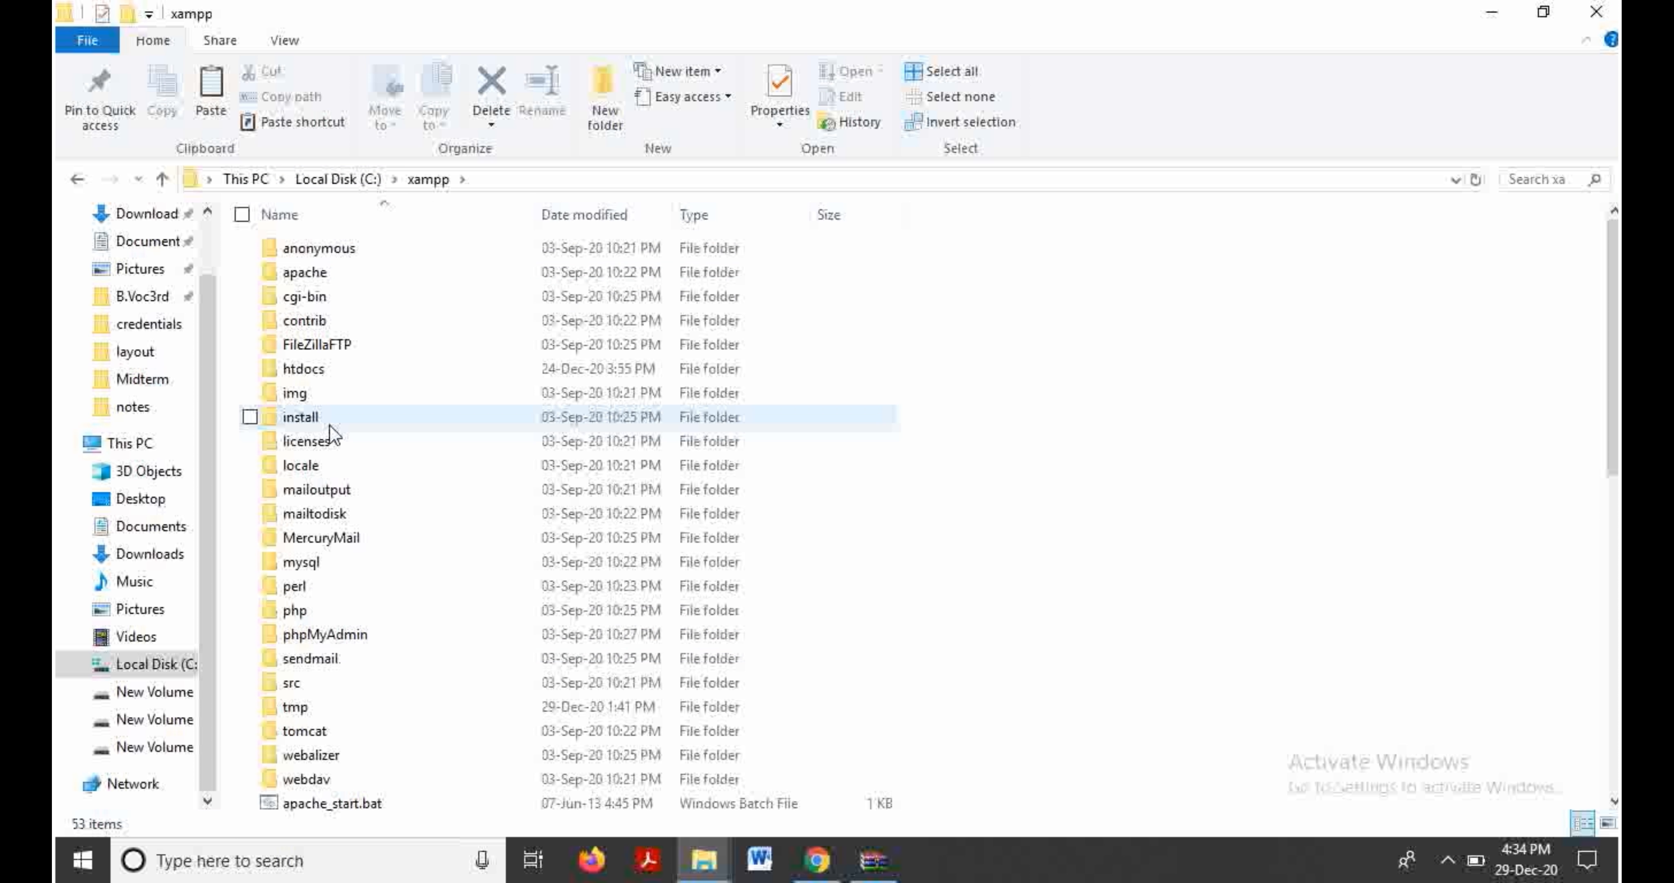
double_click(307, 375)
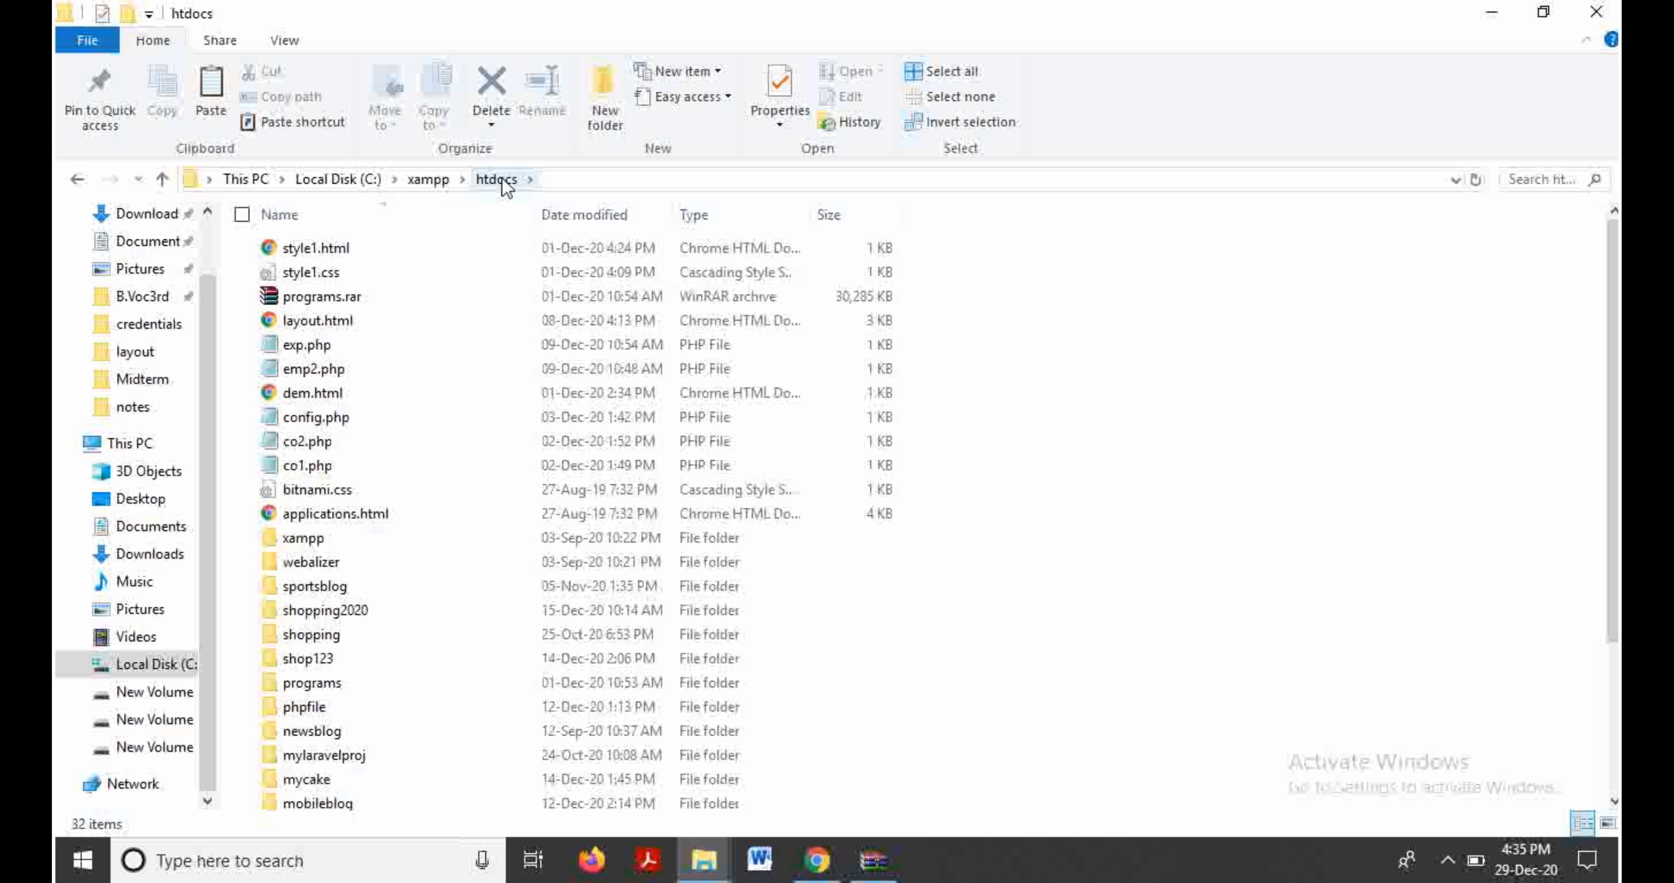
Step: Paste the wordpress folder into htdocs, then start renaming the pasted copy
right_click(967, 604)
left_click(1029, 357)
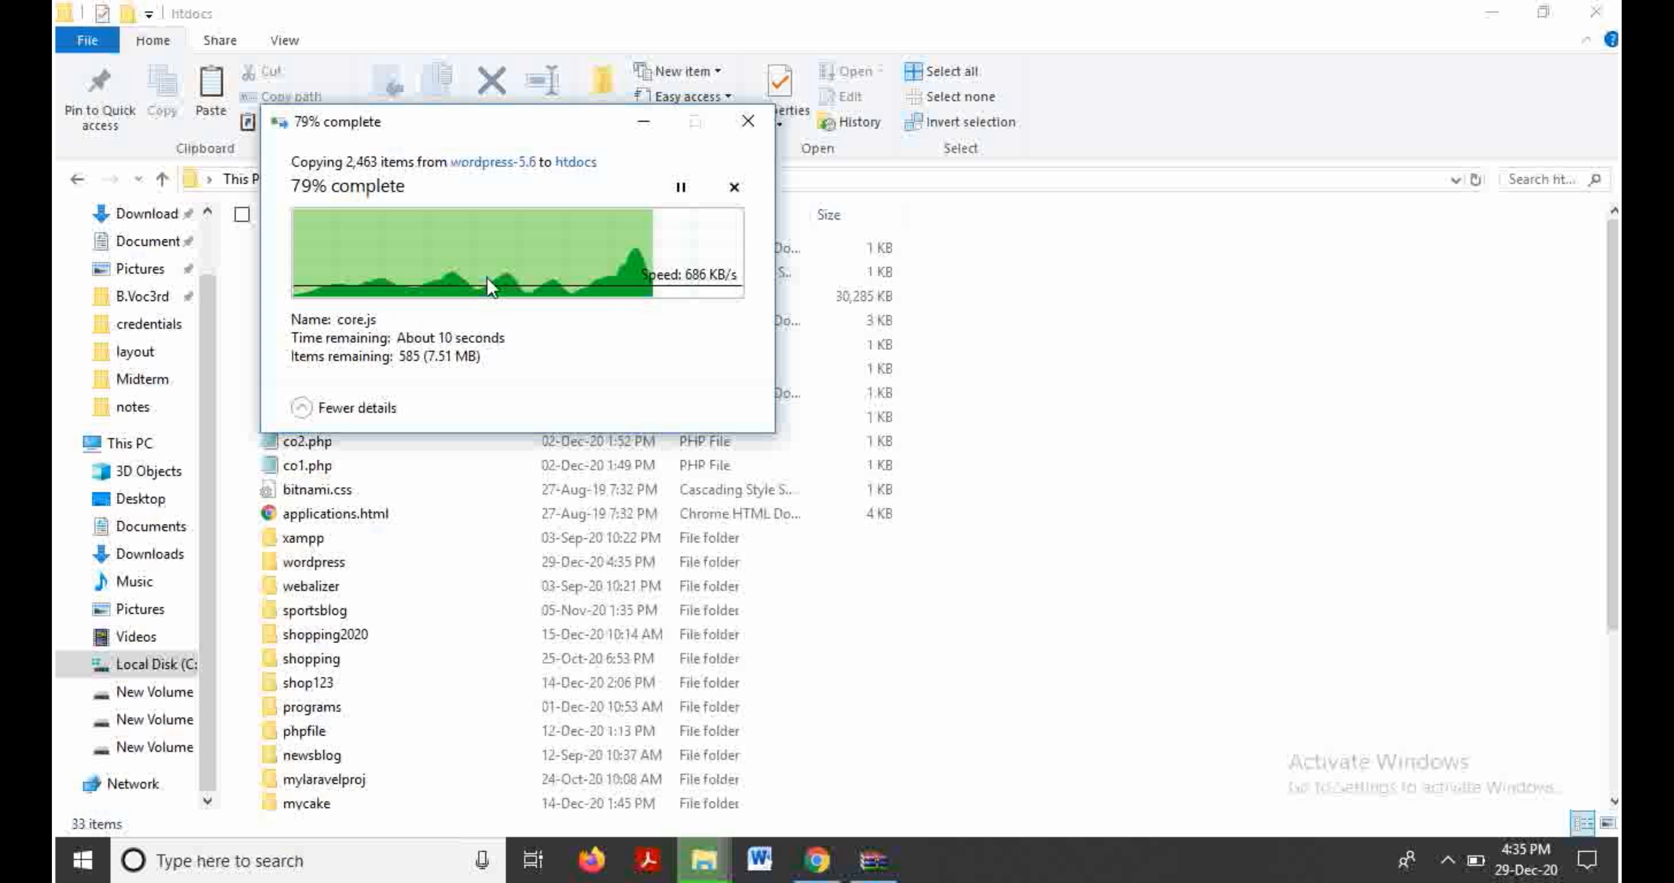
right_click(324, 562)
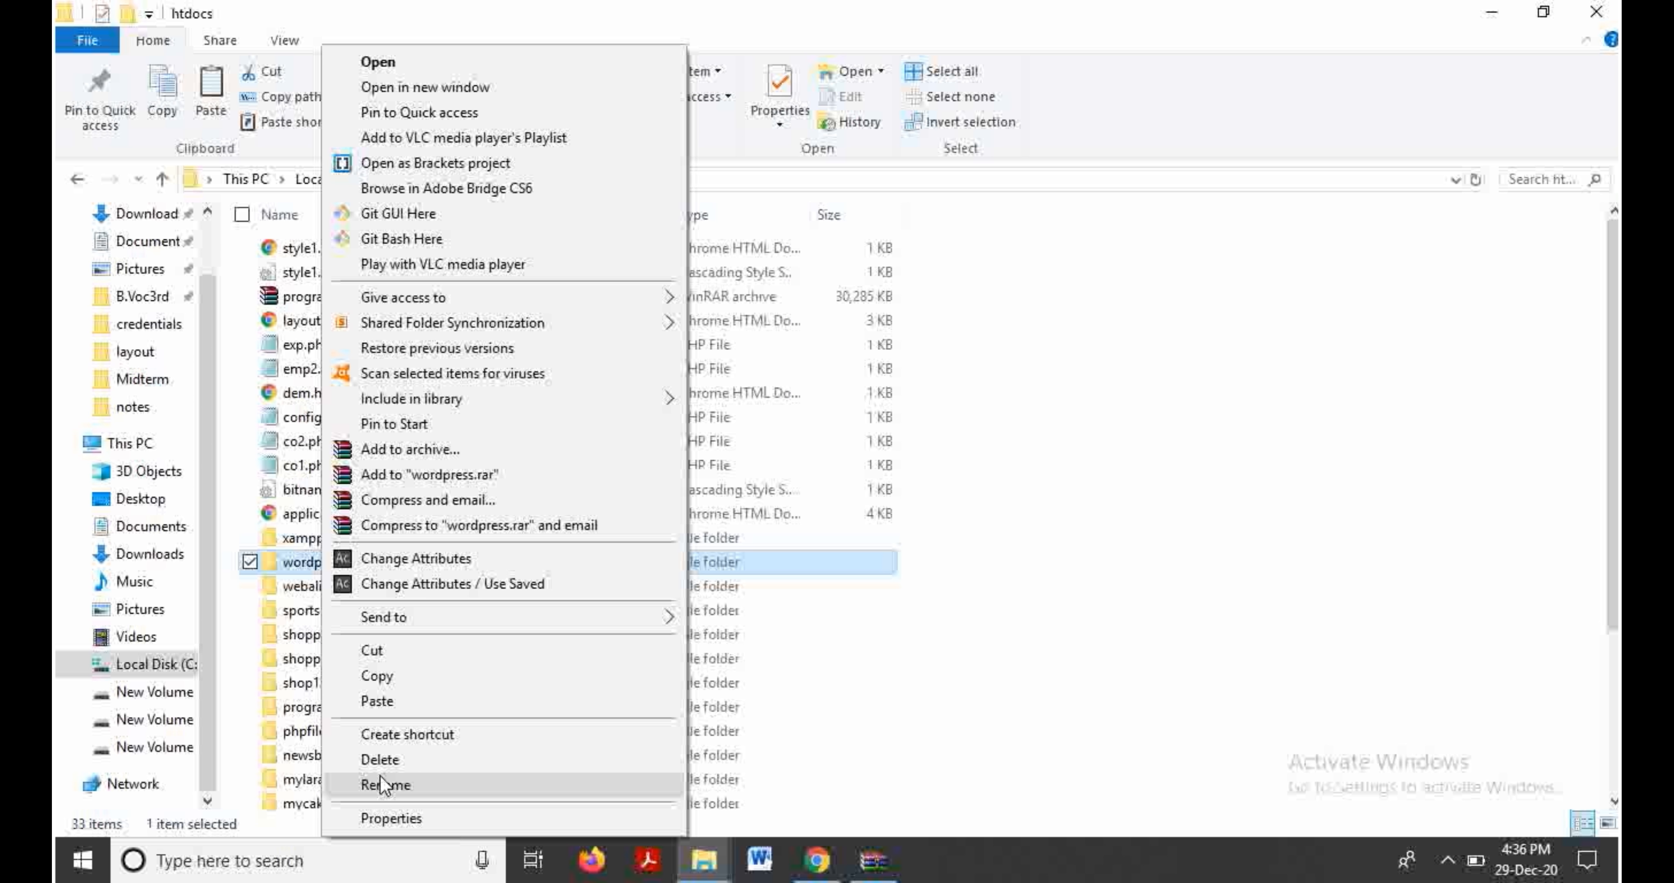
left_click(384, 784)
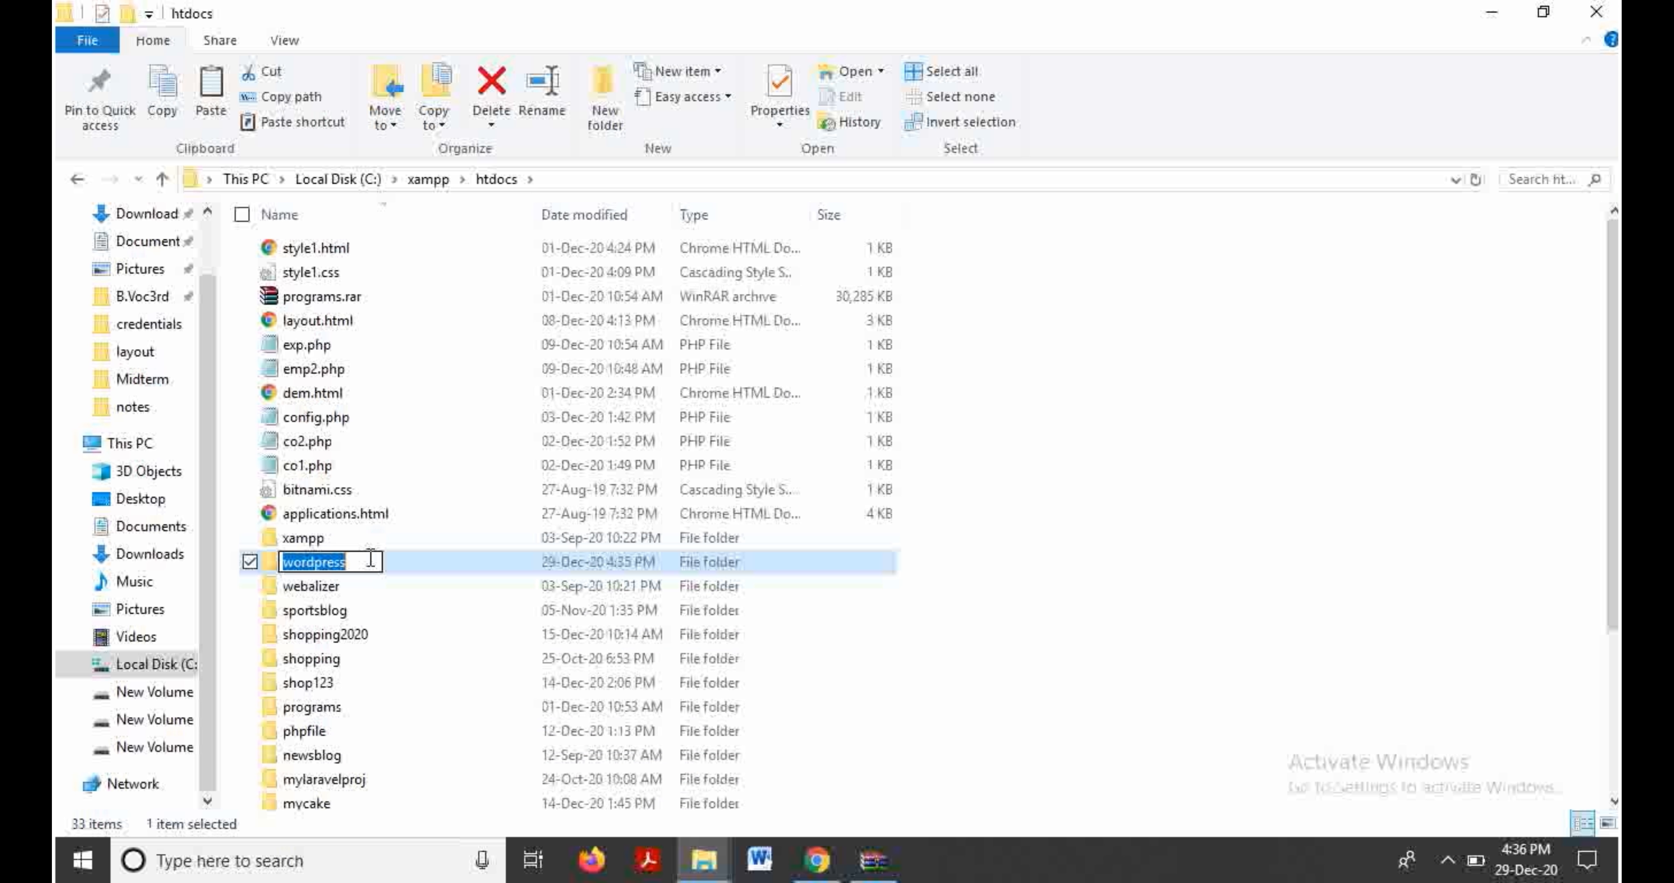
Step: Rename the copied folder to 'sports' and open it to view its WordPress files
type("sports")
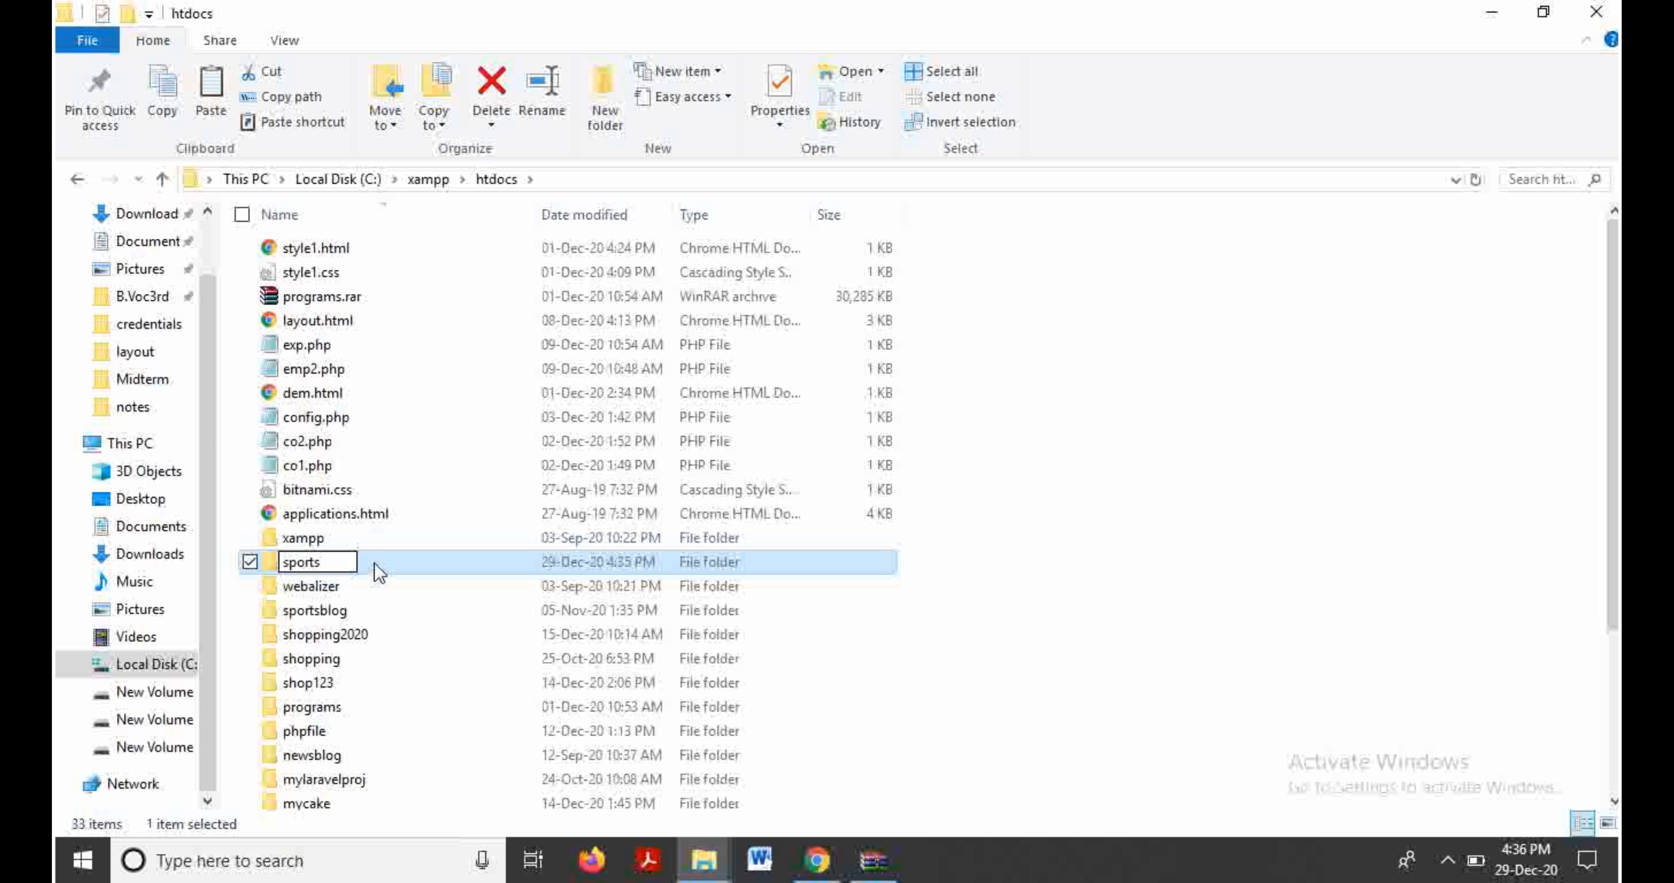
key("Return")
left_click(379, 565)
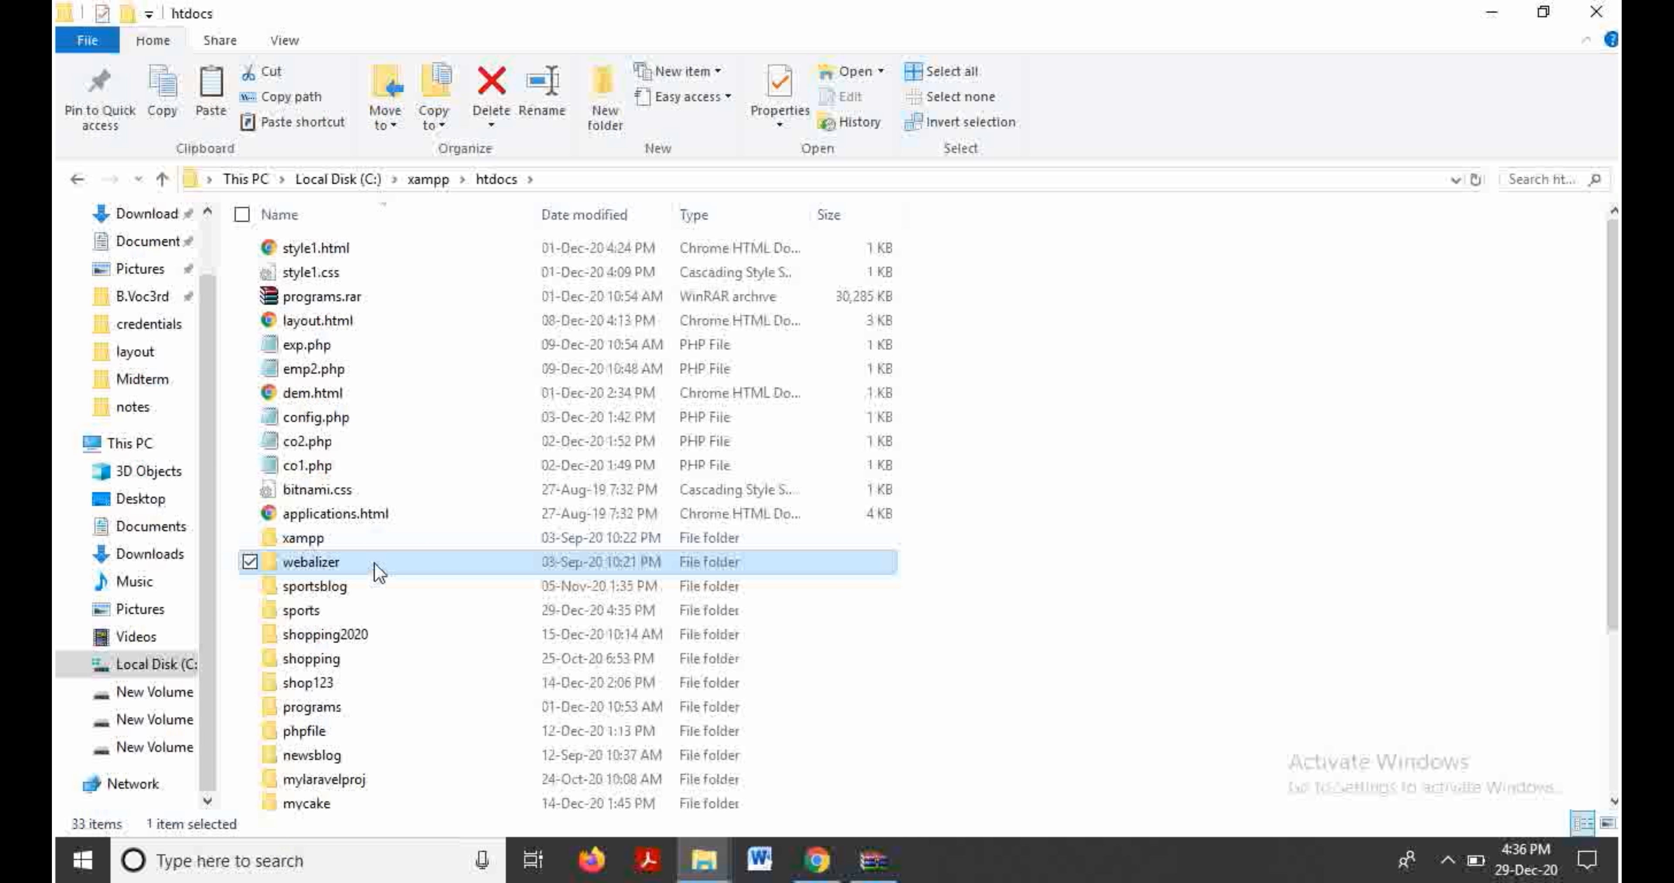
left_click(306, 613)
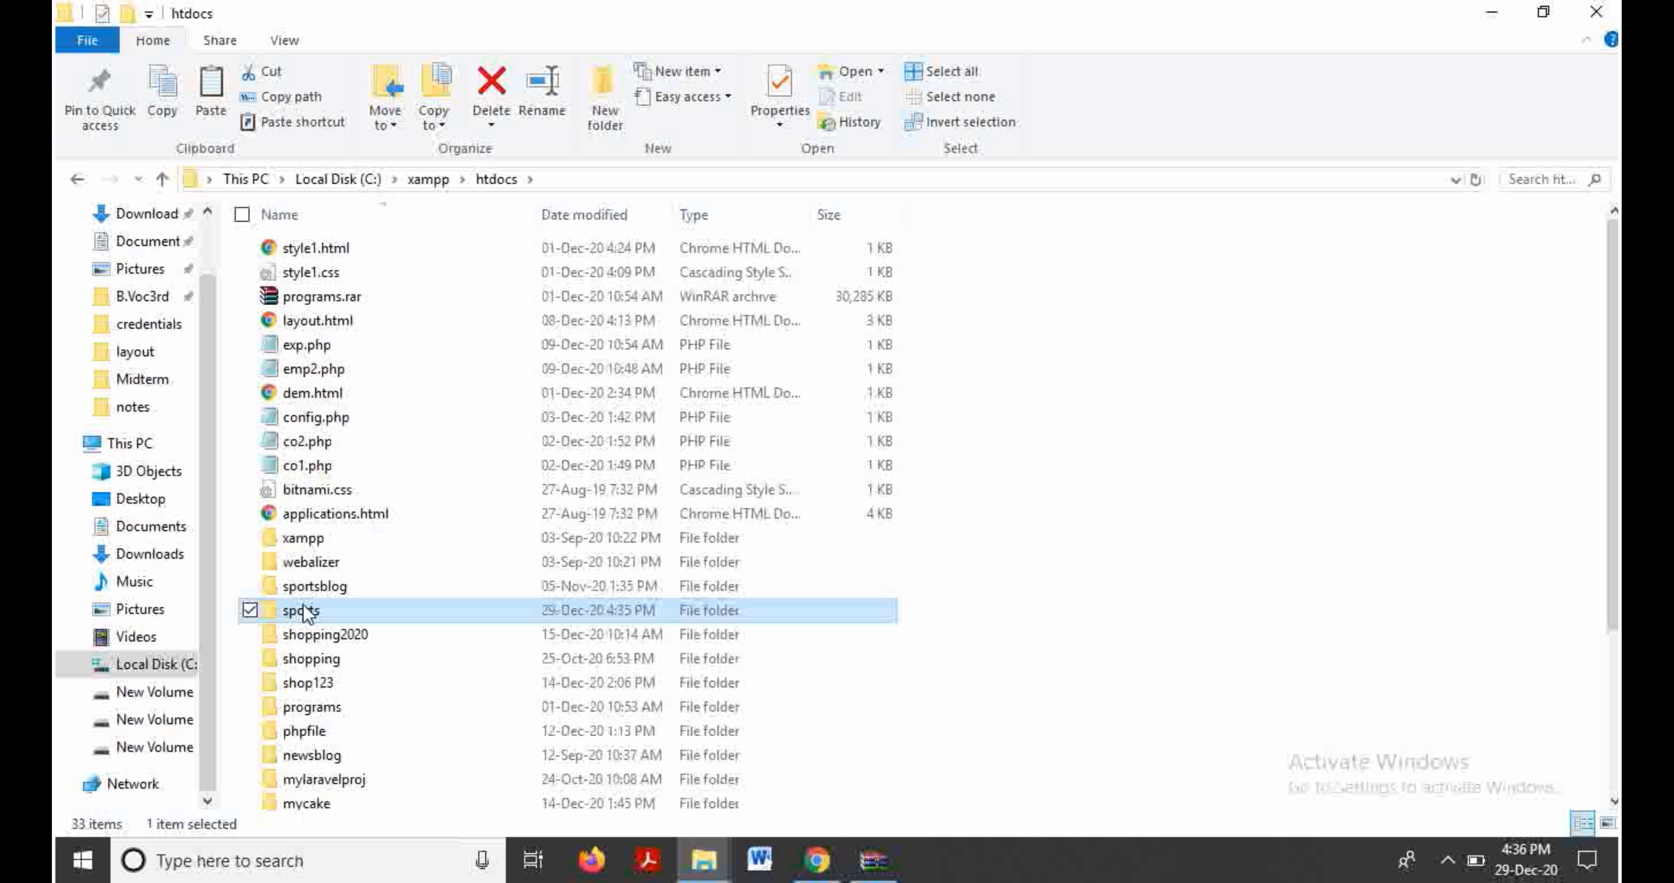
double_click(304, 613)
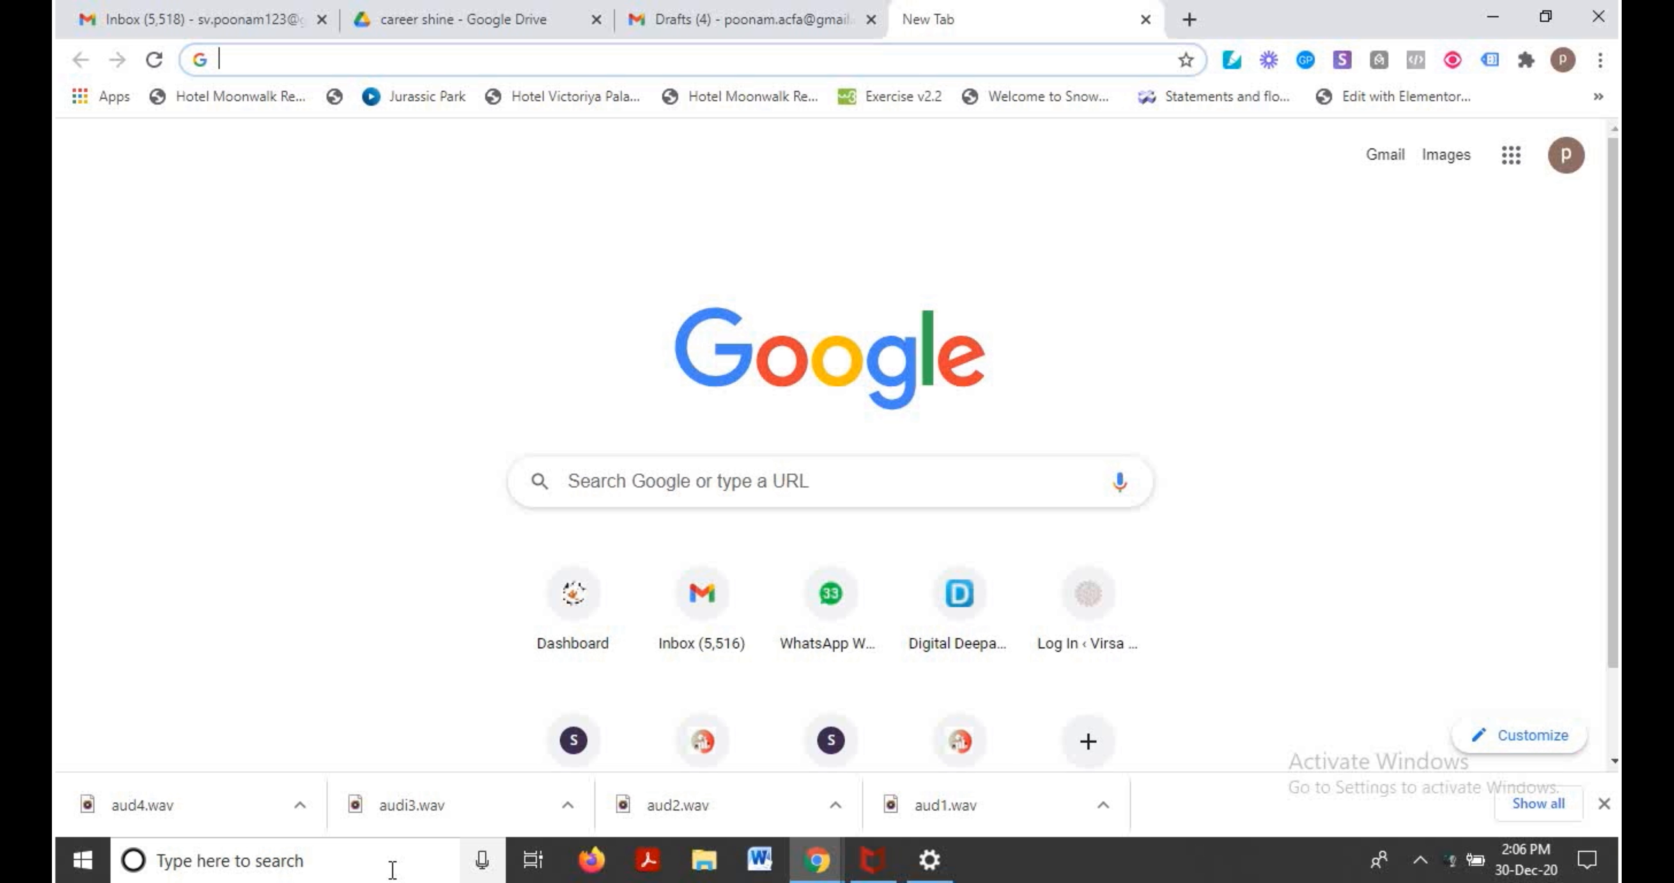
left_click(393, 870)
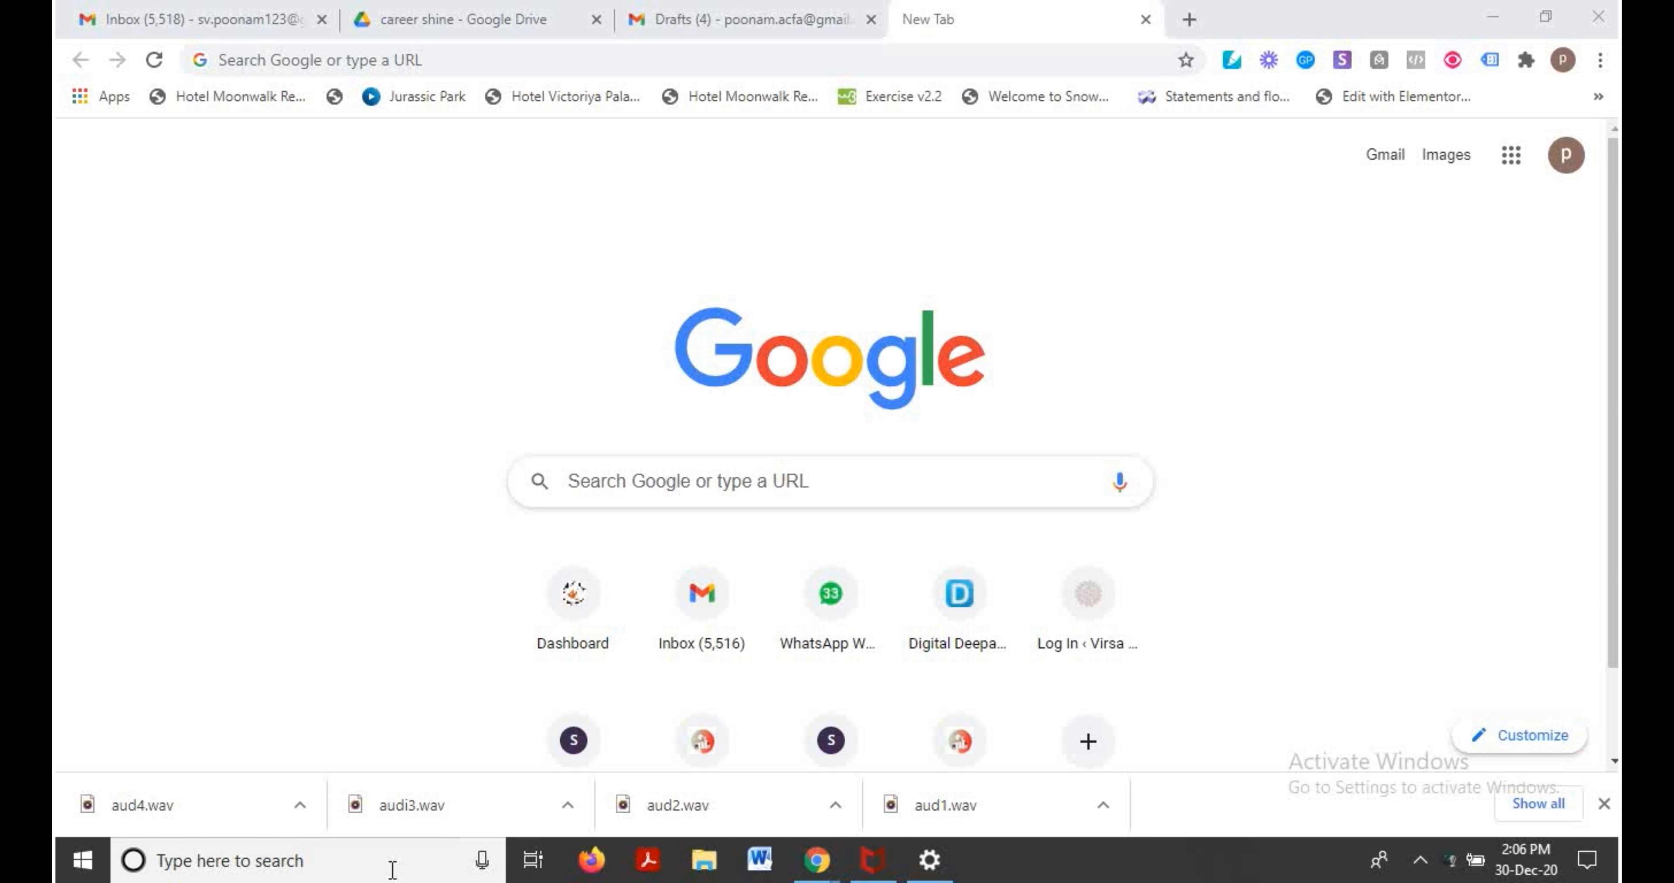
Step: Launch XAMPP Control Panel, start Apache and MySQL, then minimize the panel
type("xampp")
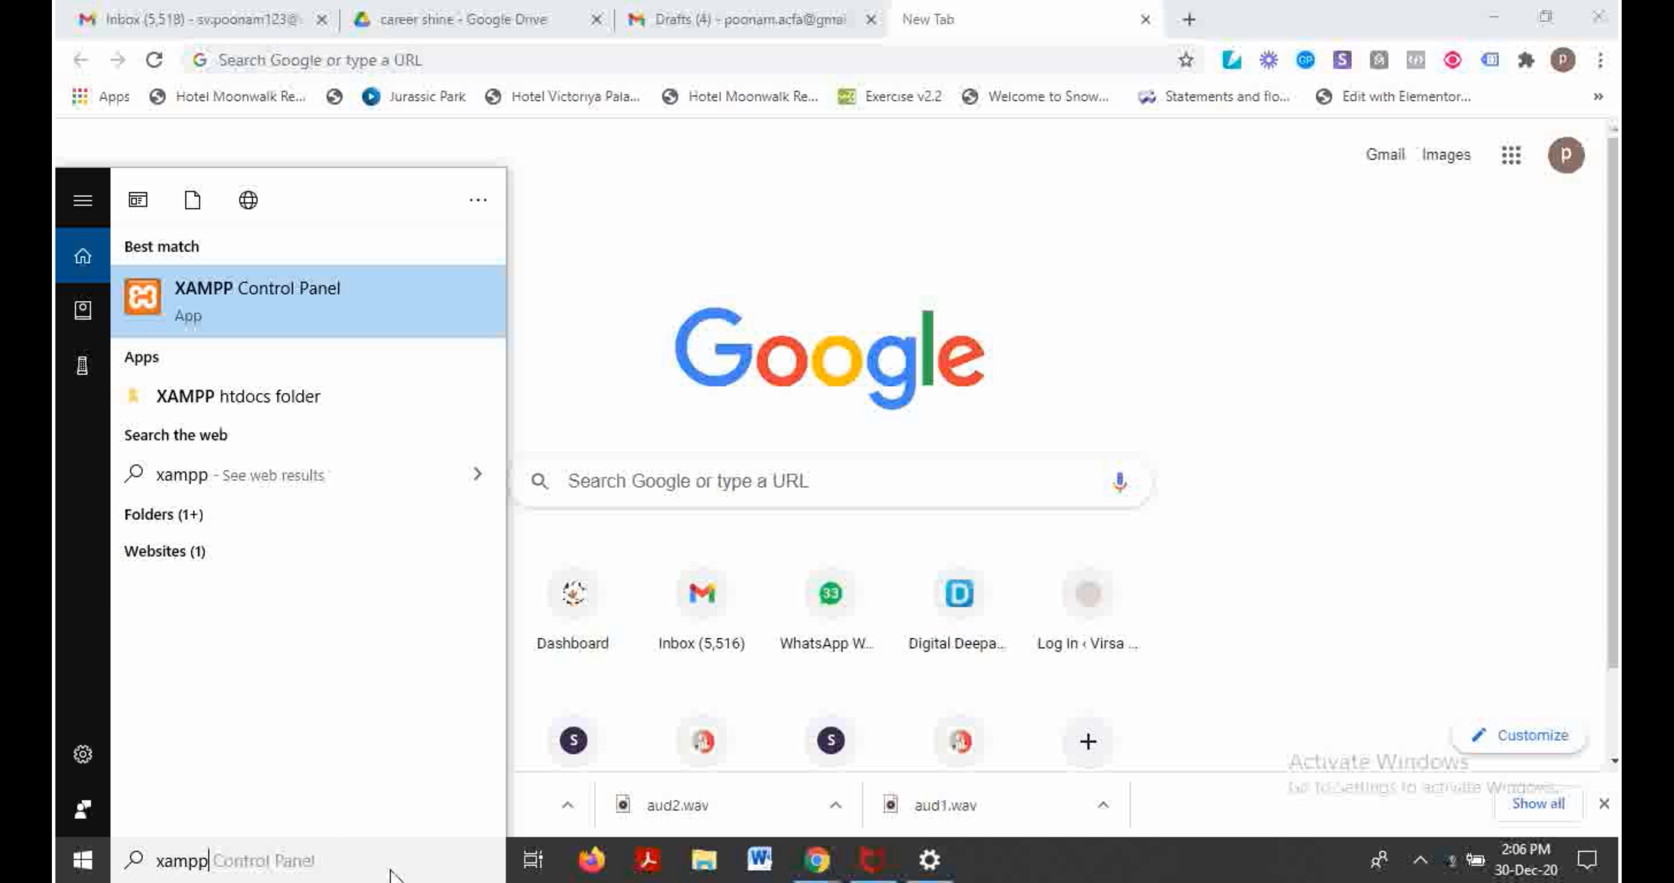
key("Return")
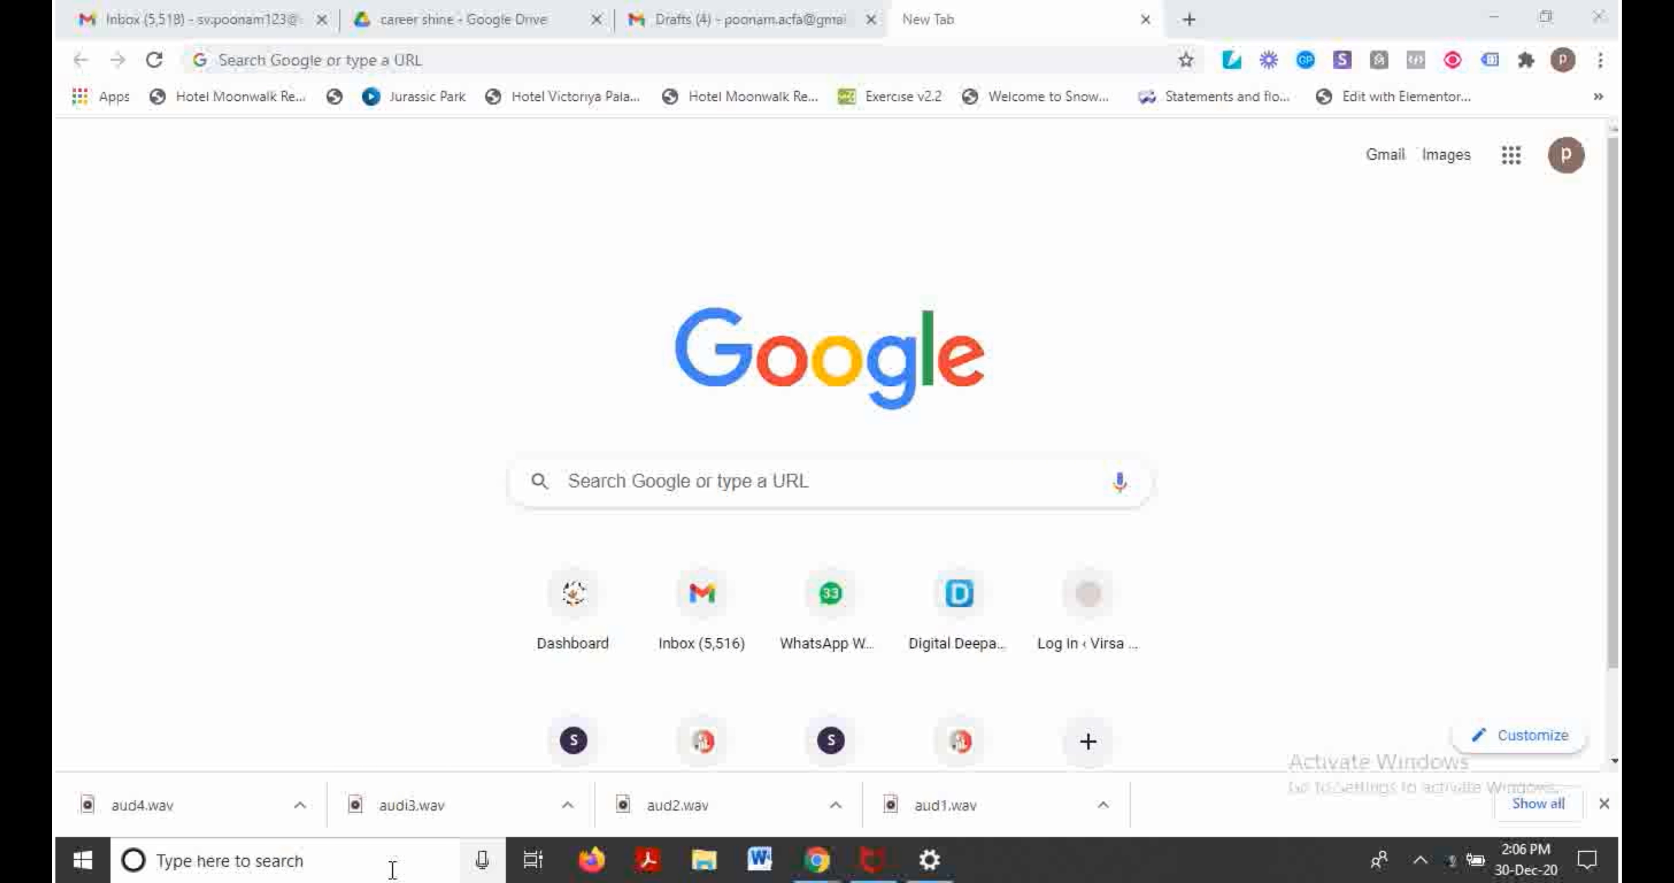
left_click(449, 129)
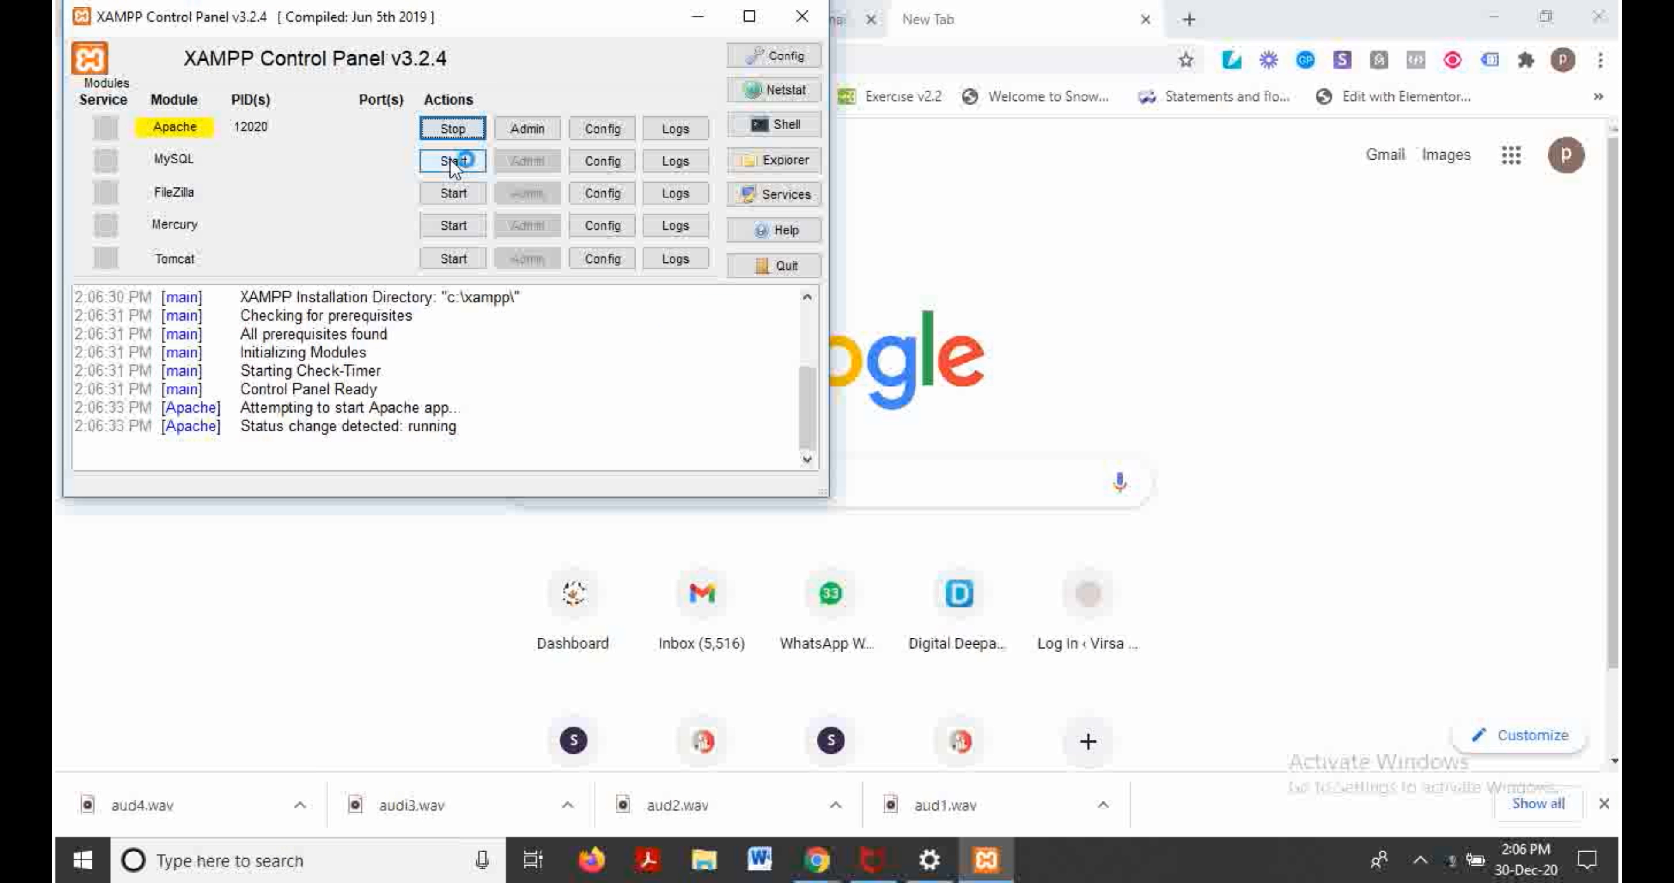
left_click(788, 162)
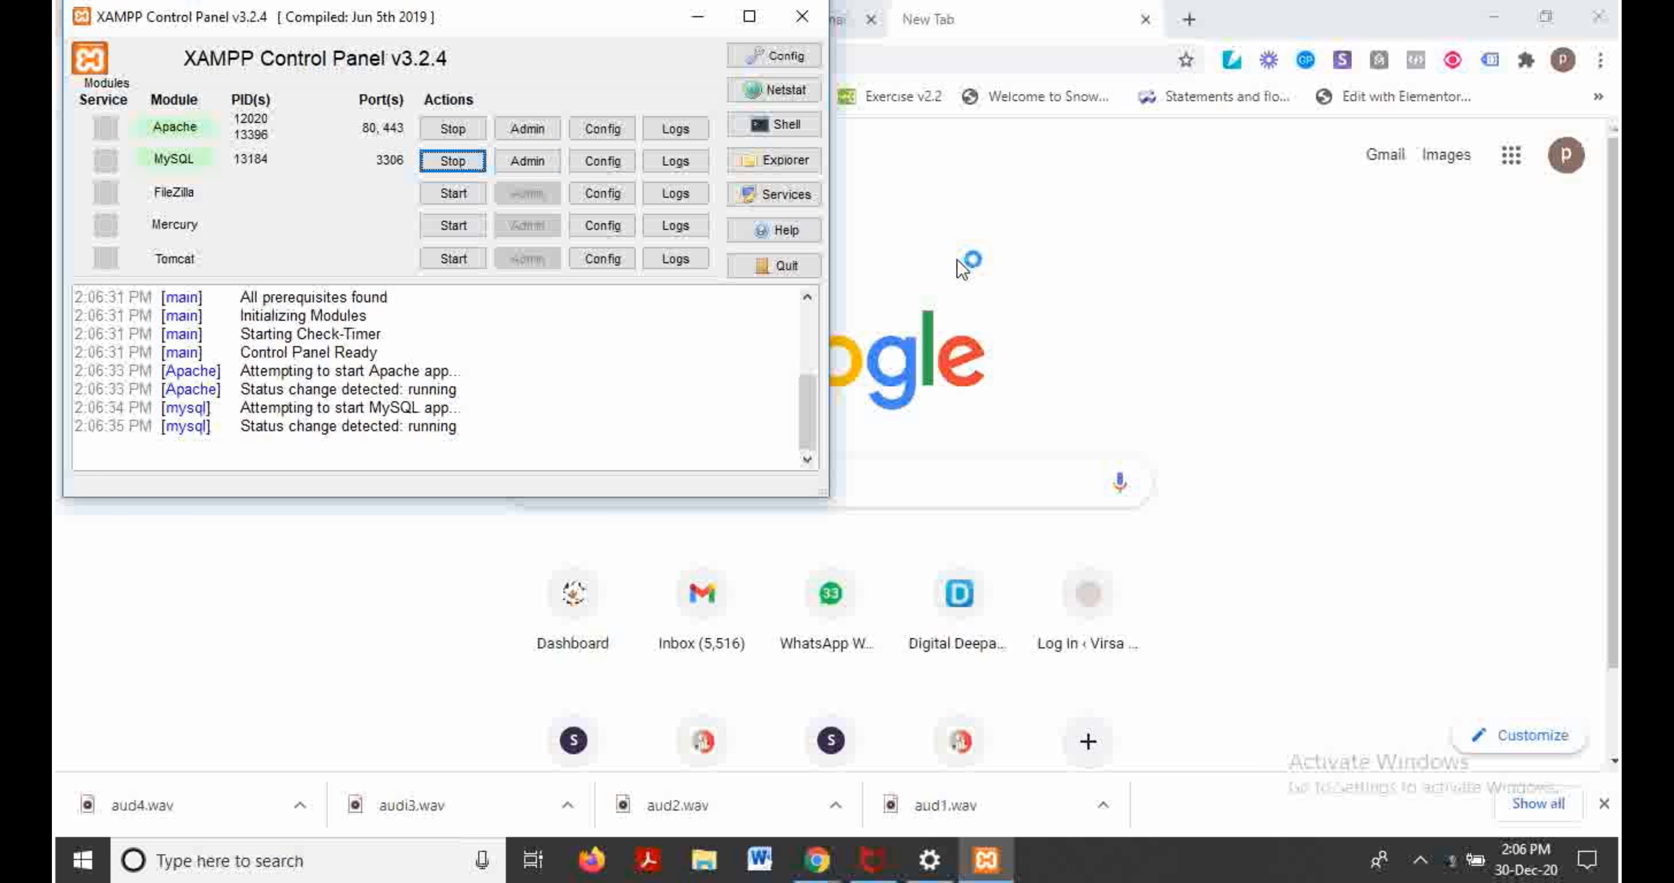
left_click(698, 17)
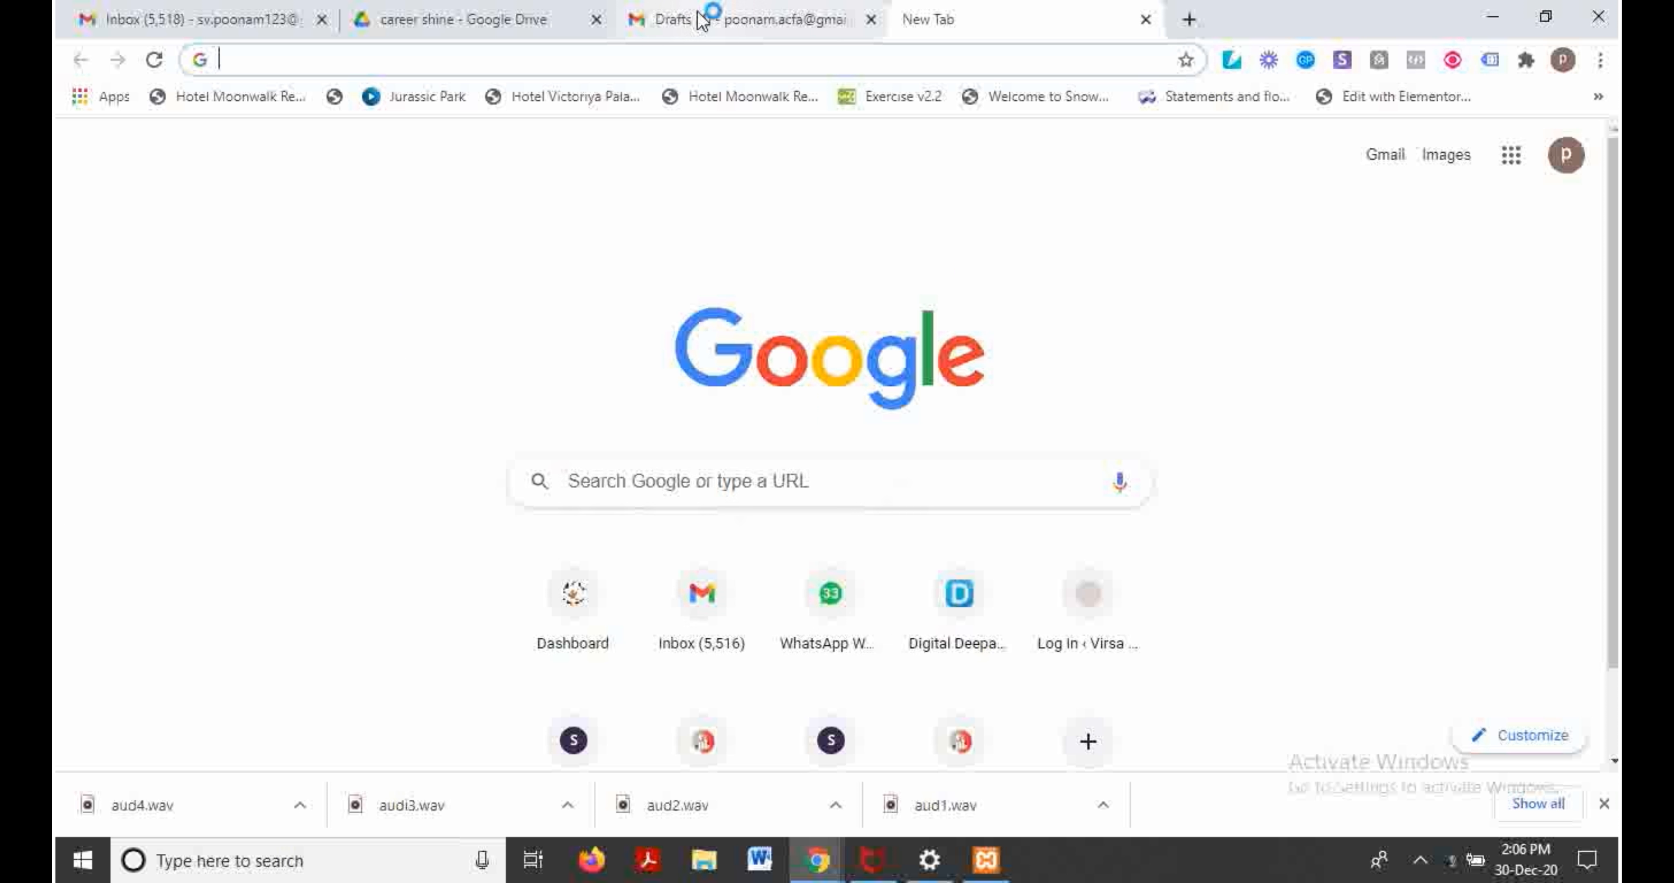
Step: Load localhost/sports in Chrome to start the WordPress setup
left_click(789, 59)
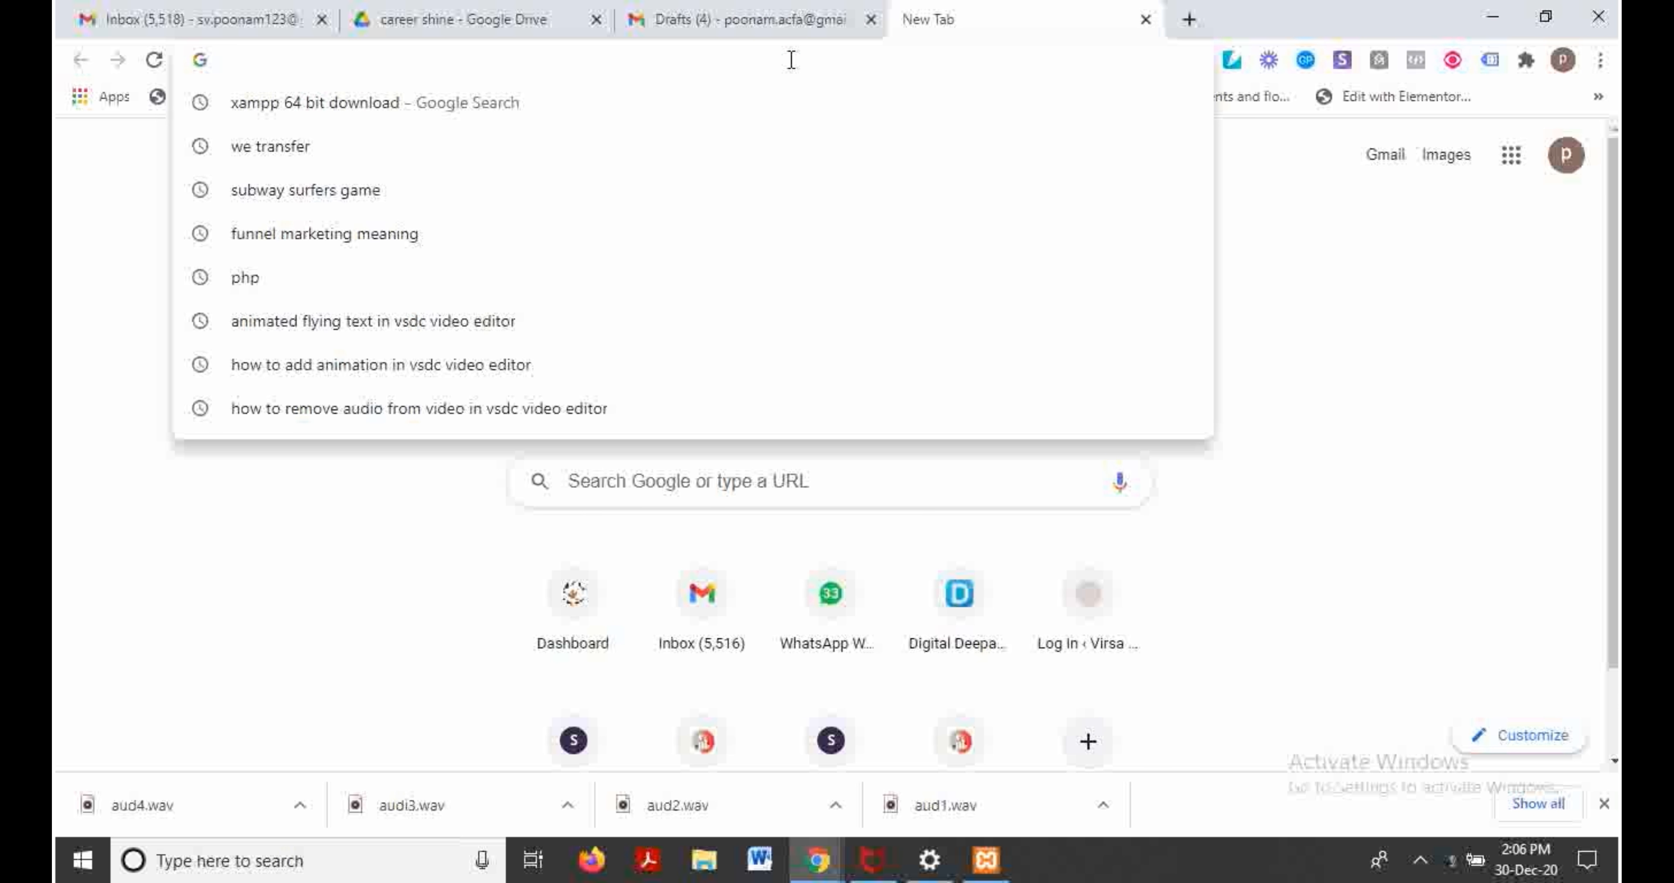
type("local")
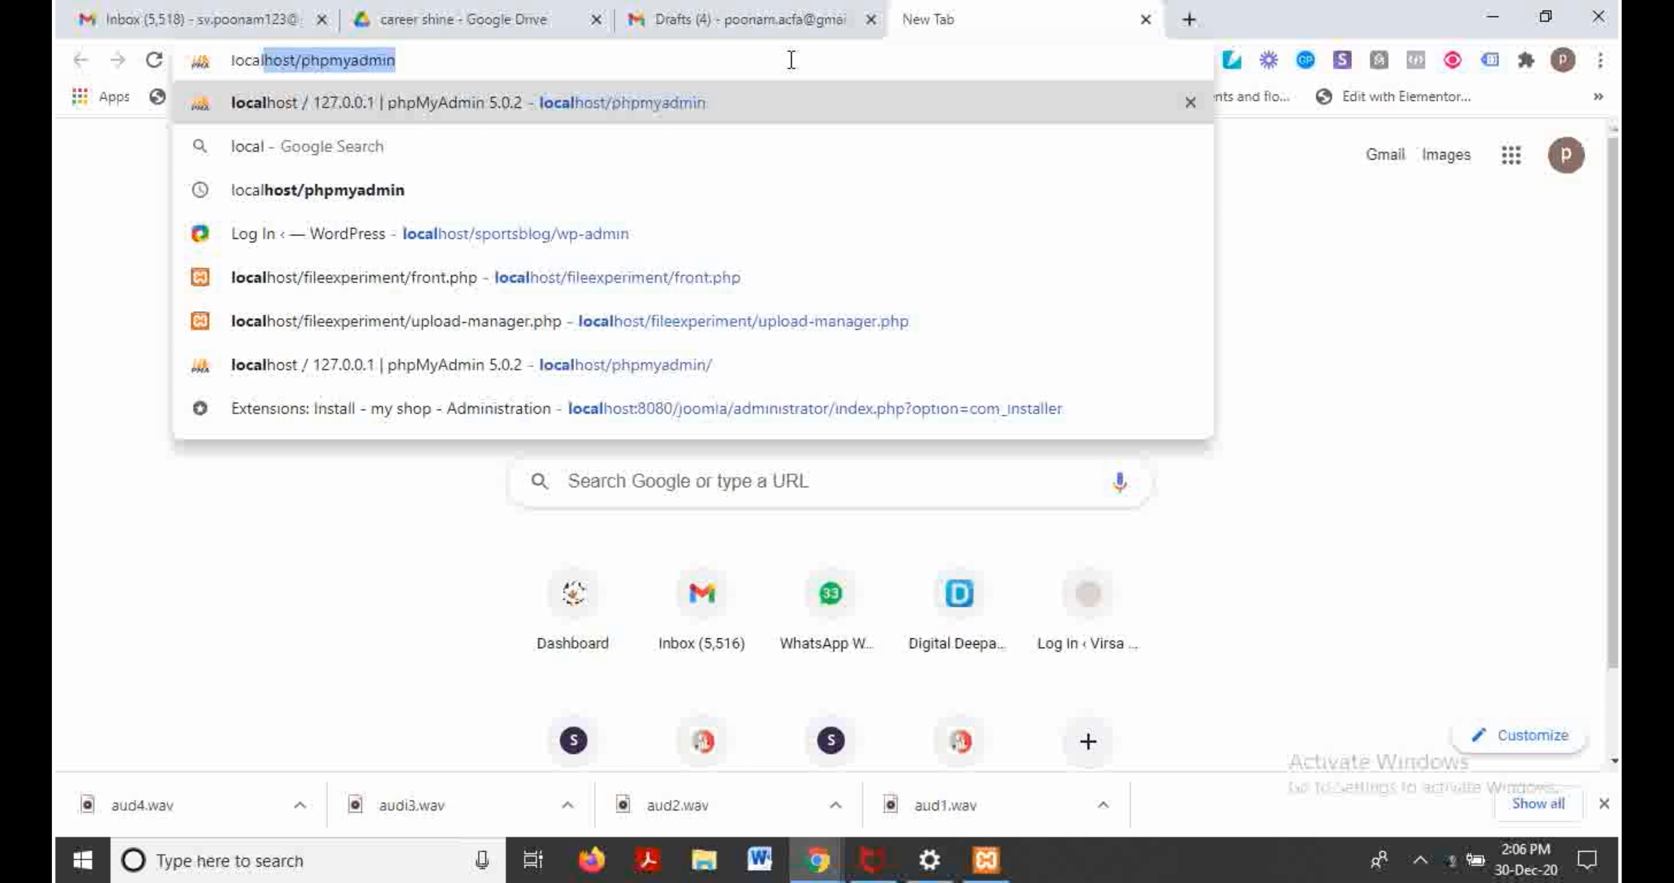
type("host")
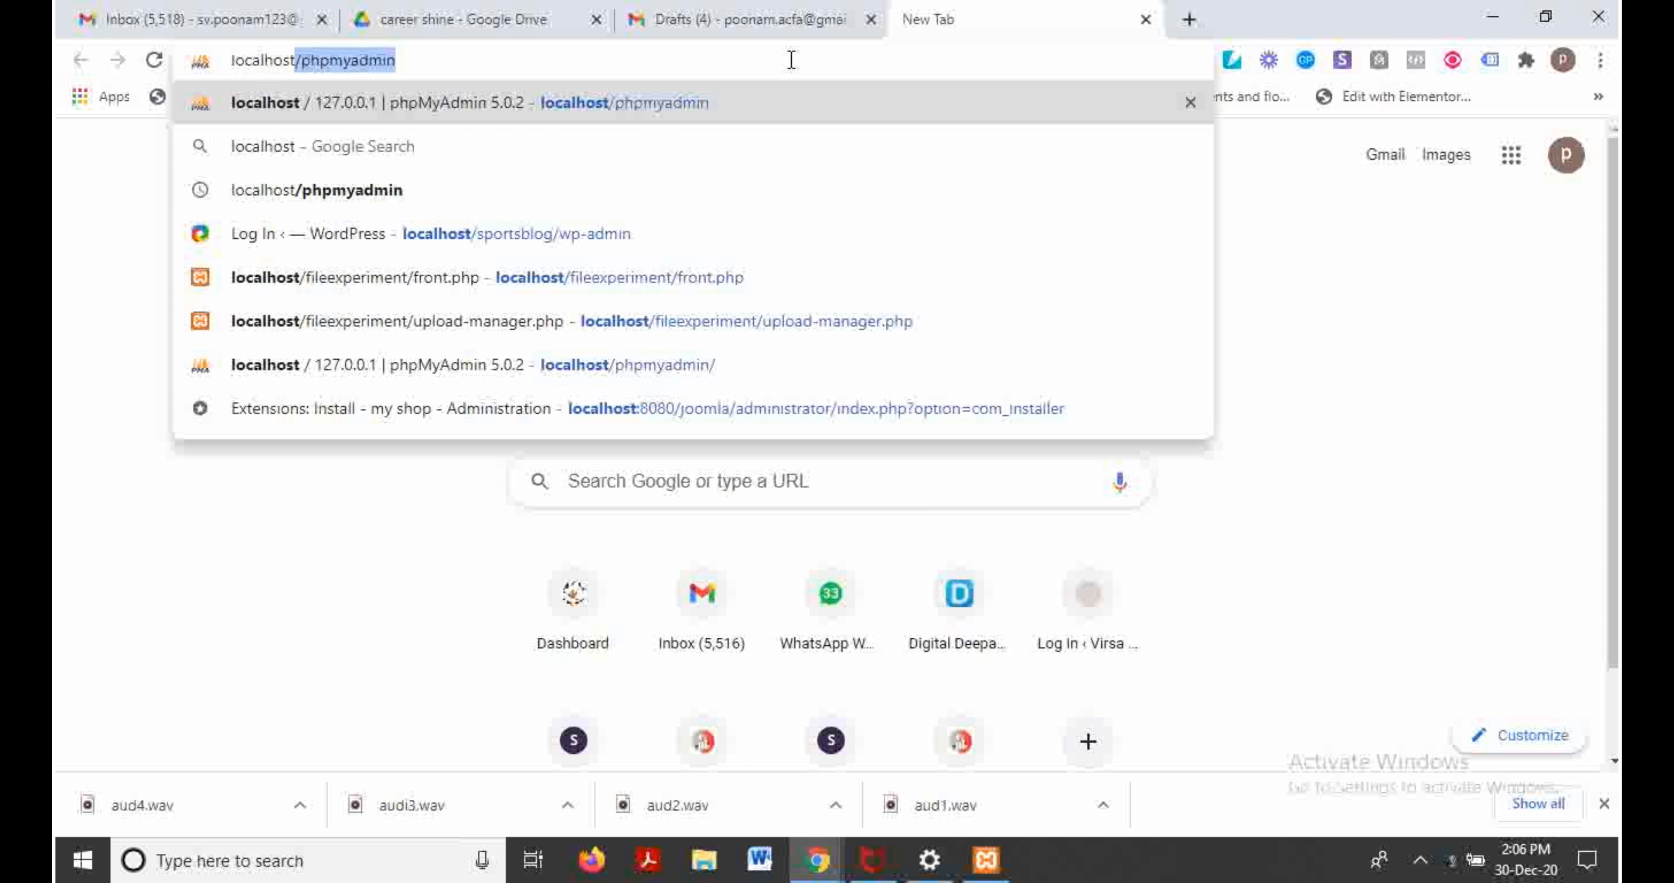
type("/")
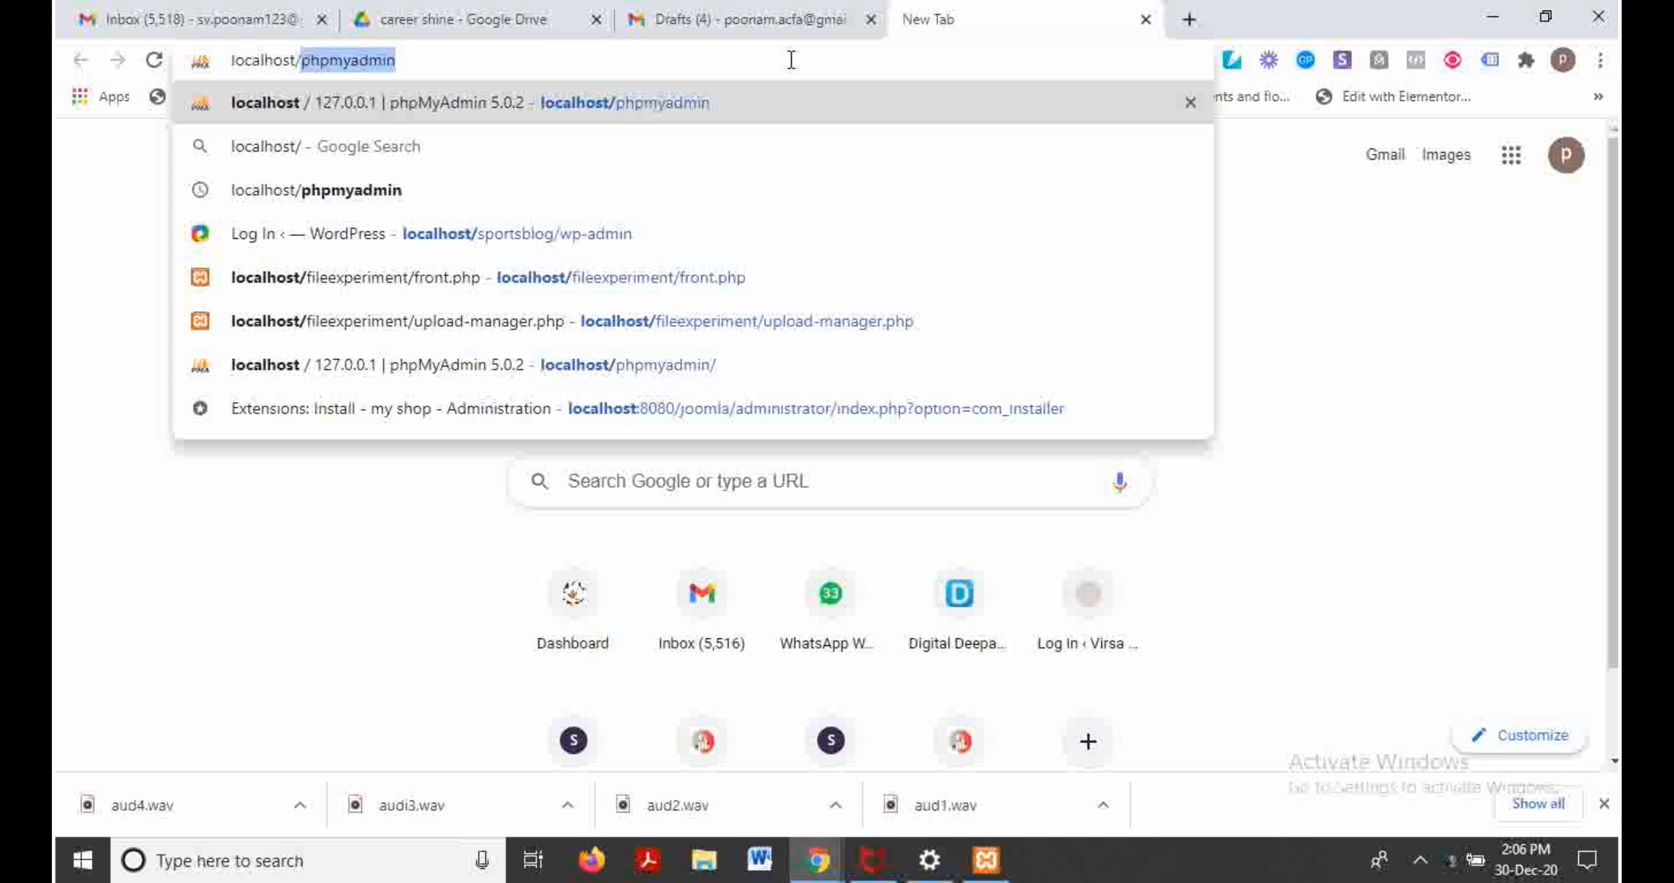
type("sports")
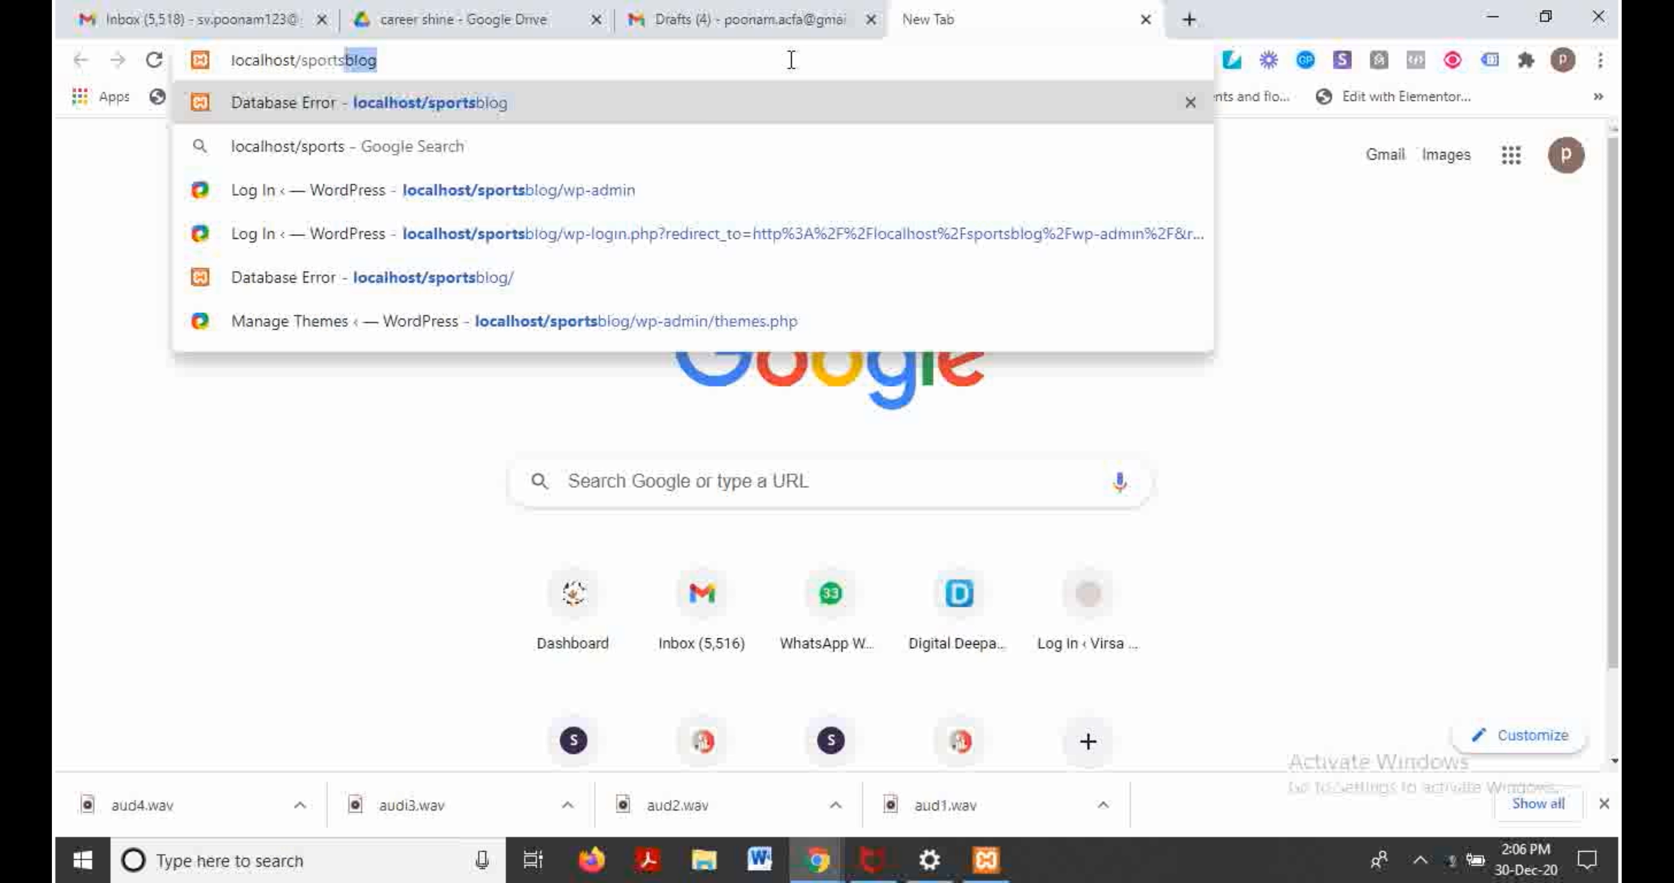
key("BackSpace")
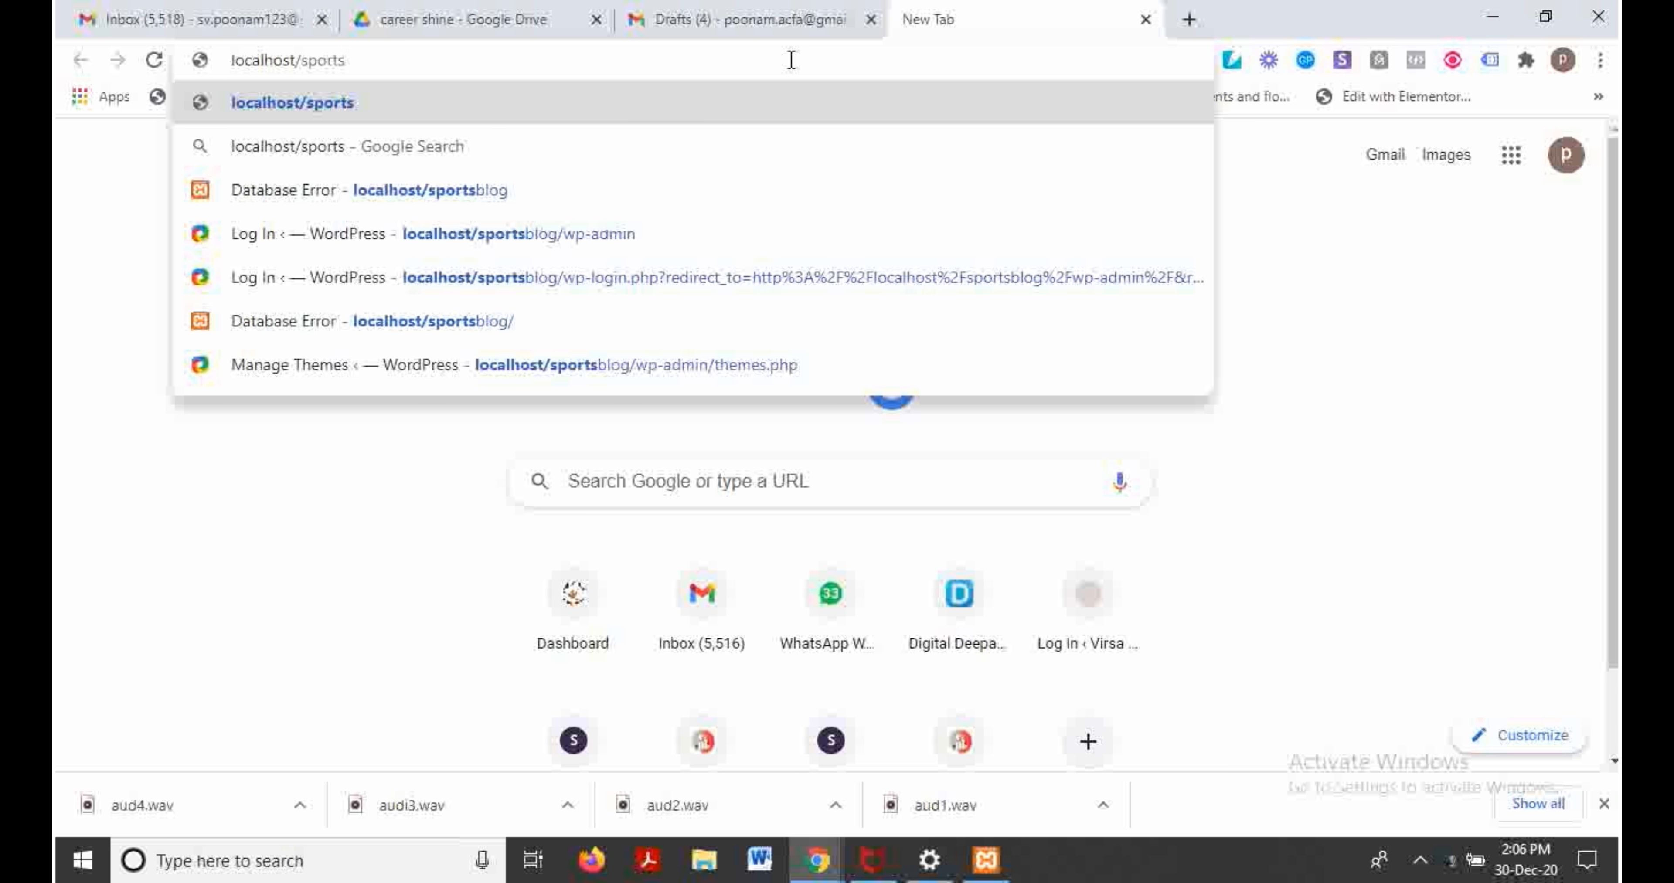
key("Return")
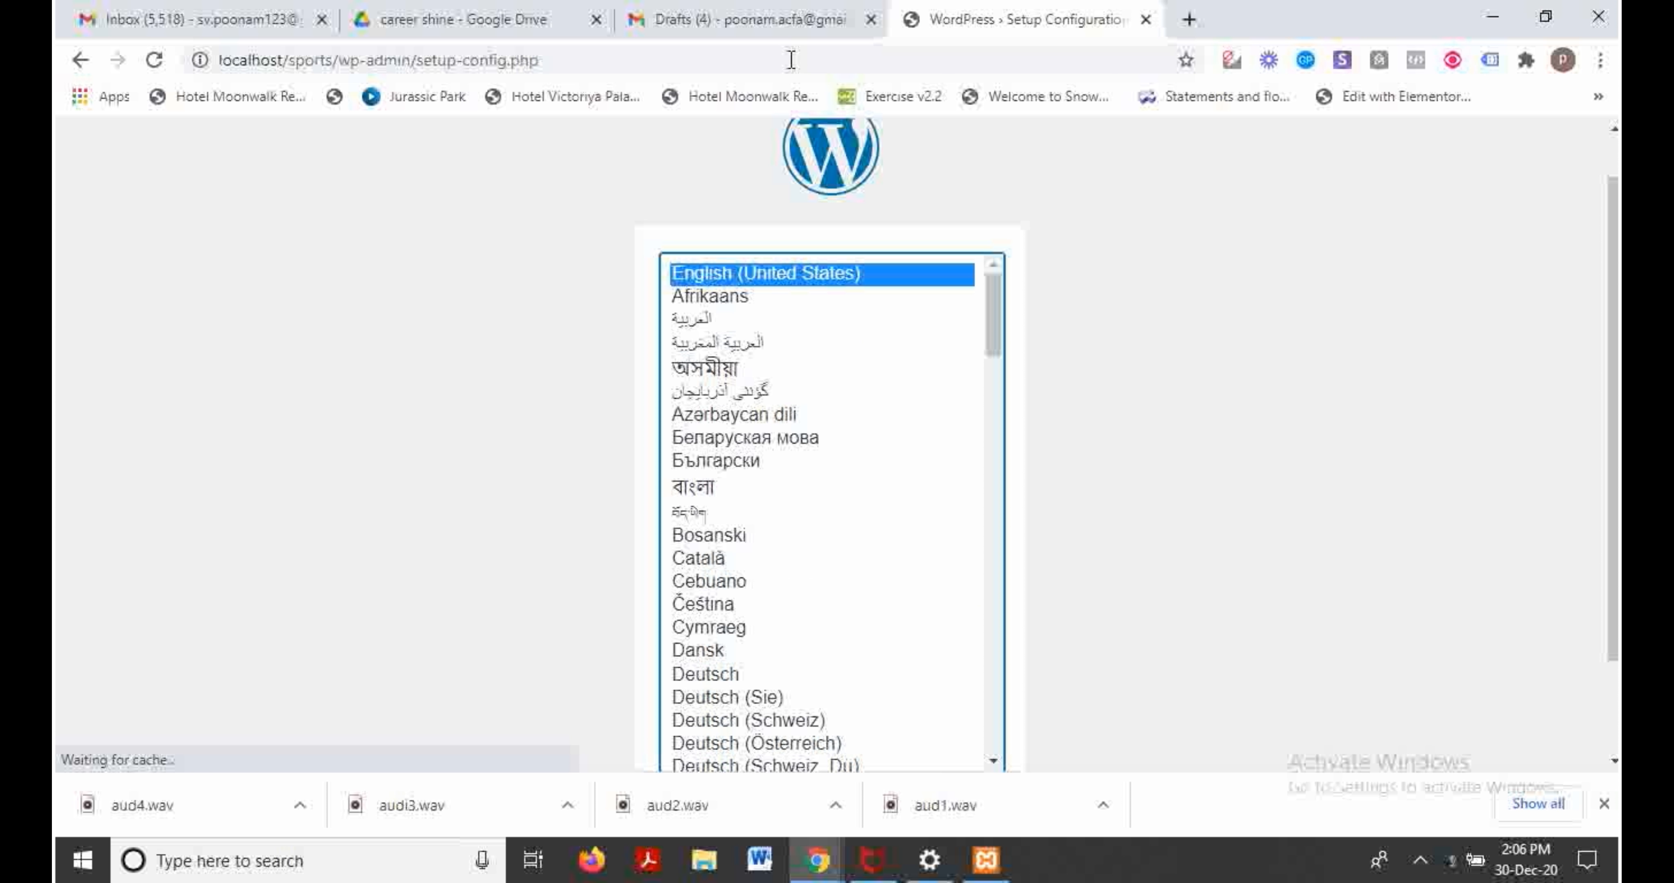
Step: Keep English as the language and continue to the database connection form
left_click_drag(990, 314, 1005, 486)
left_click_drag(1612, 195, 1607, 304)
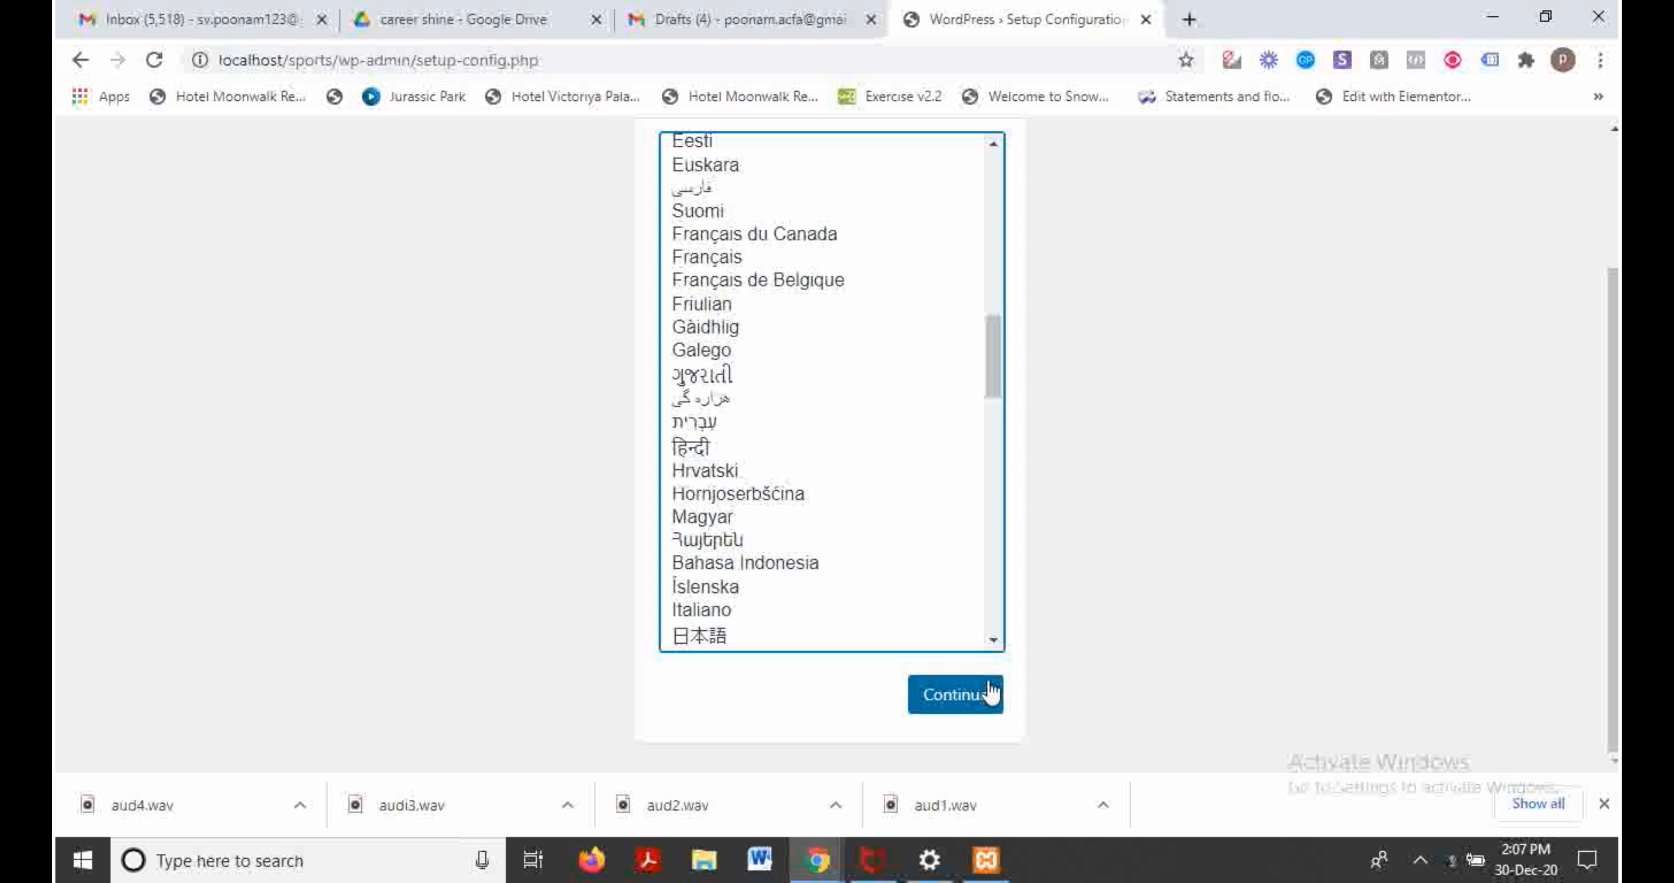
left_click(982, 695)
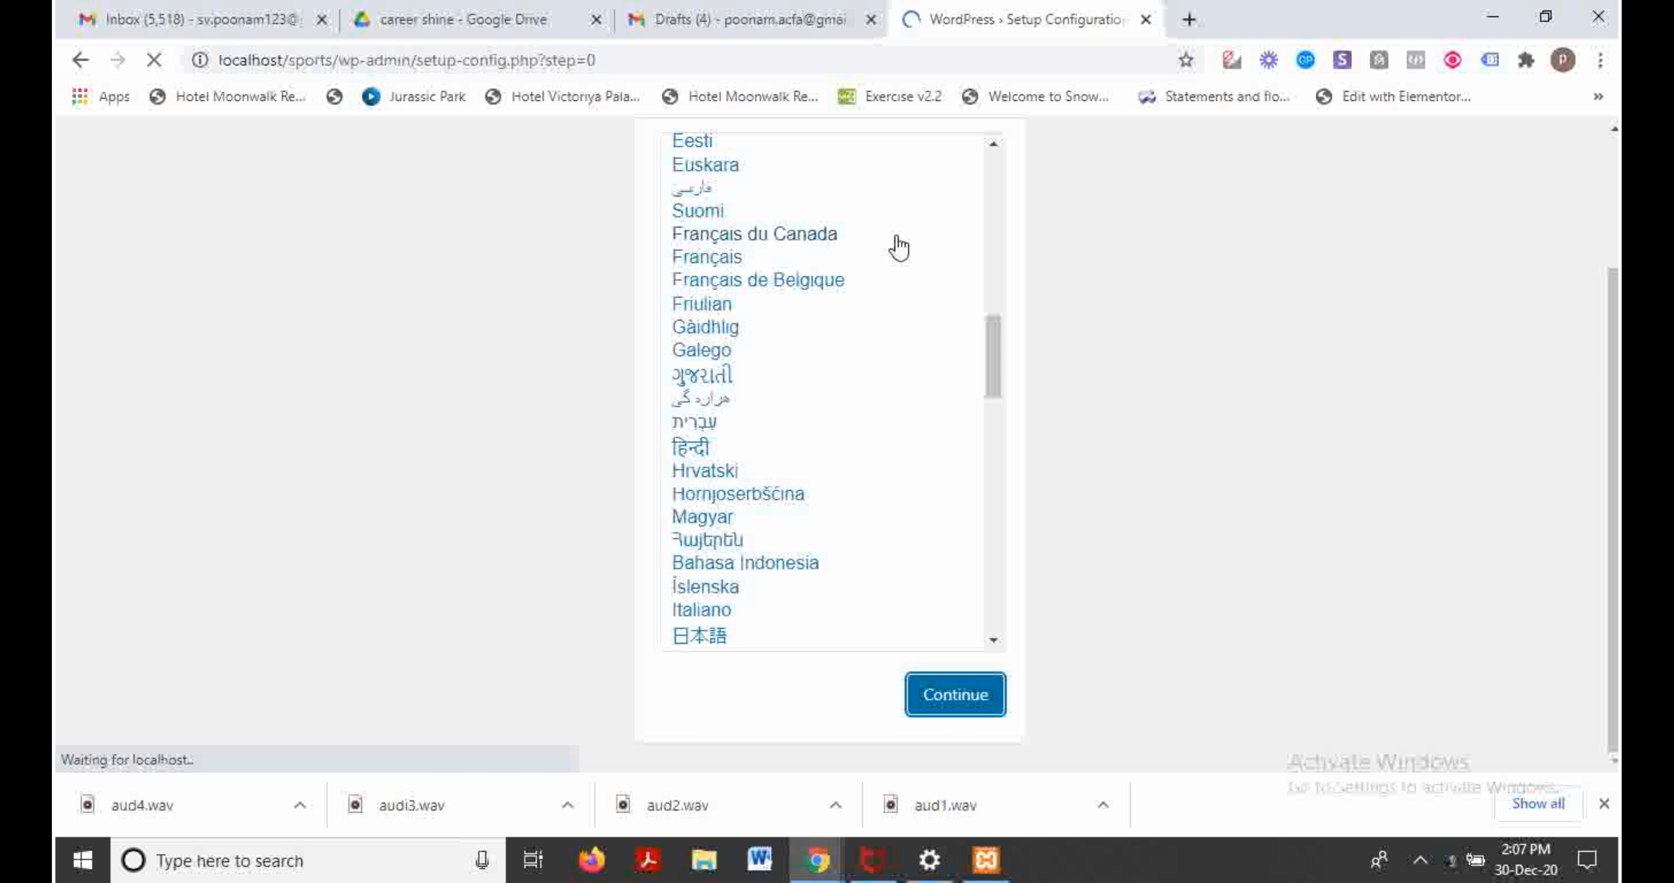
left_click(474, 754)
left_click(698, 376)
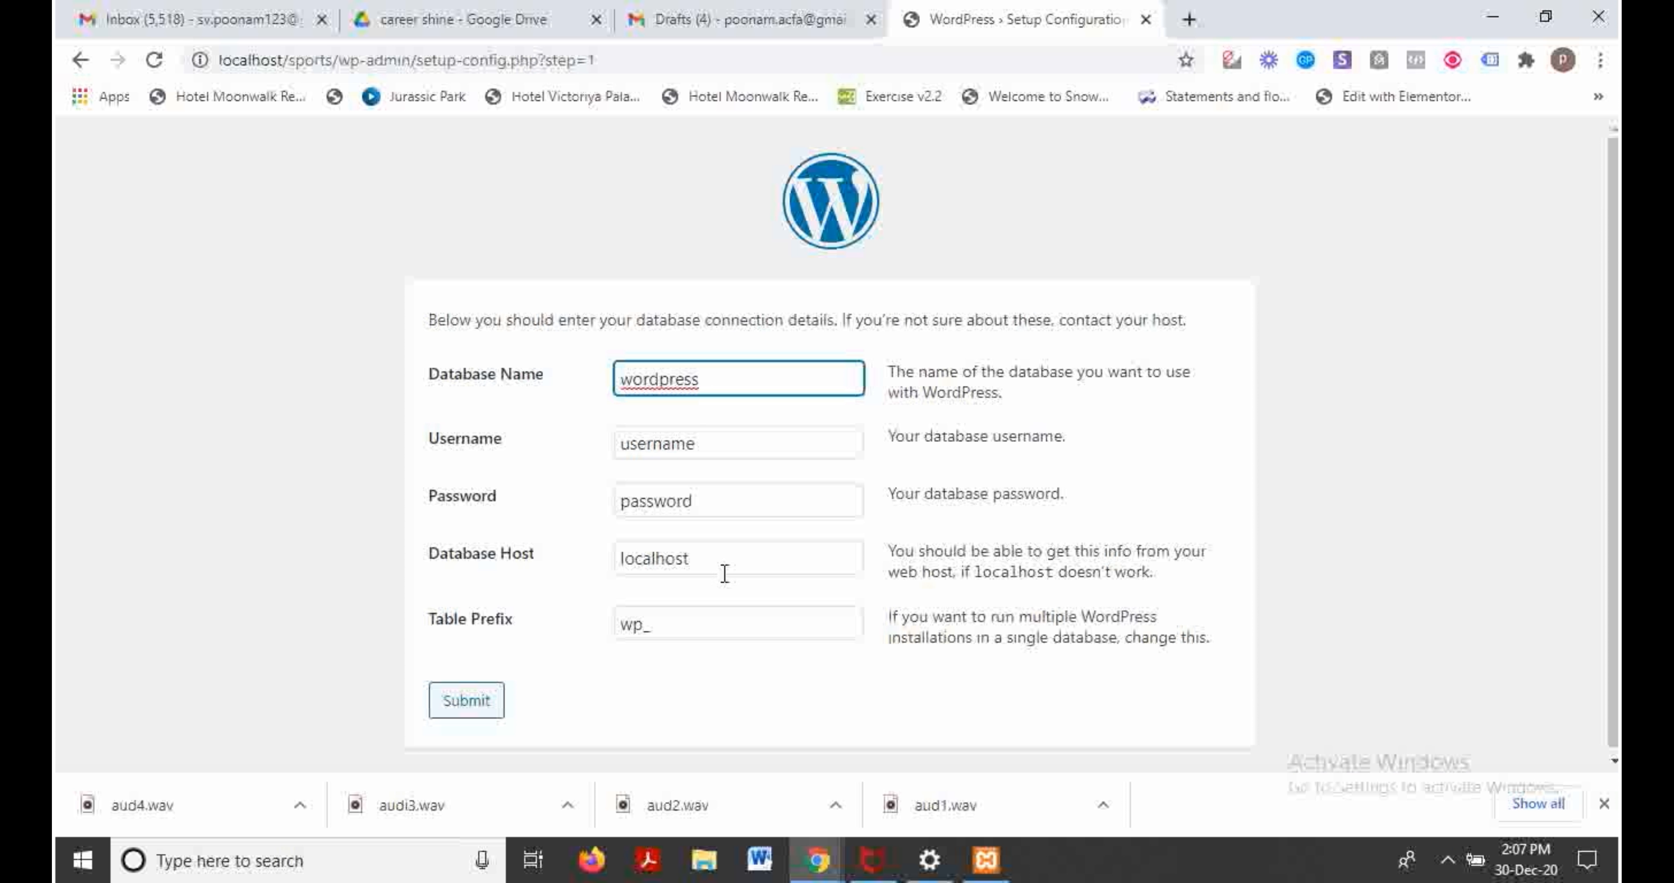
Step: Set Username to root and clear the default Password and Database Name values
left_click(719, 443)
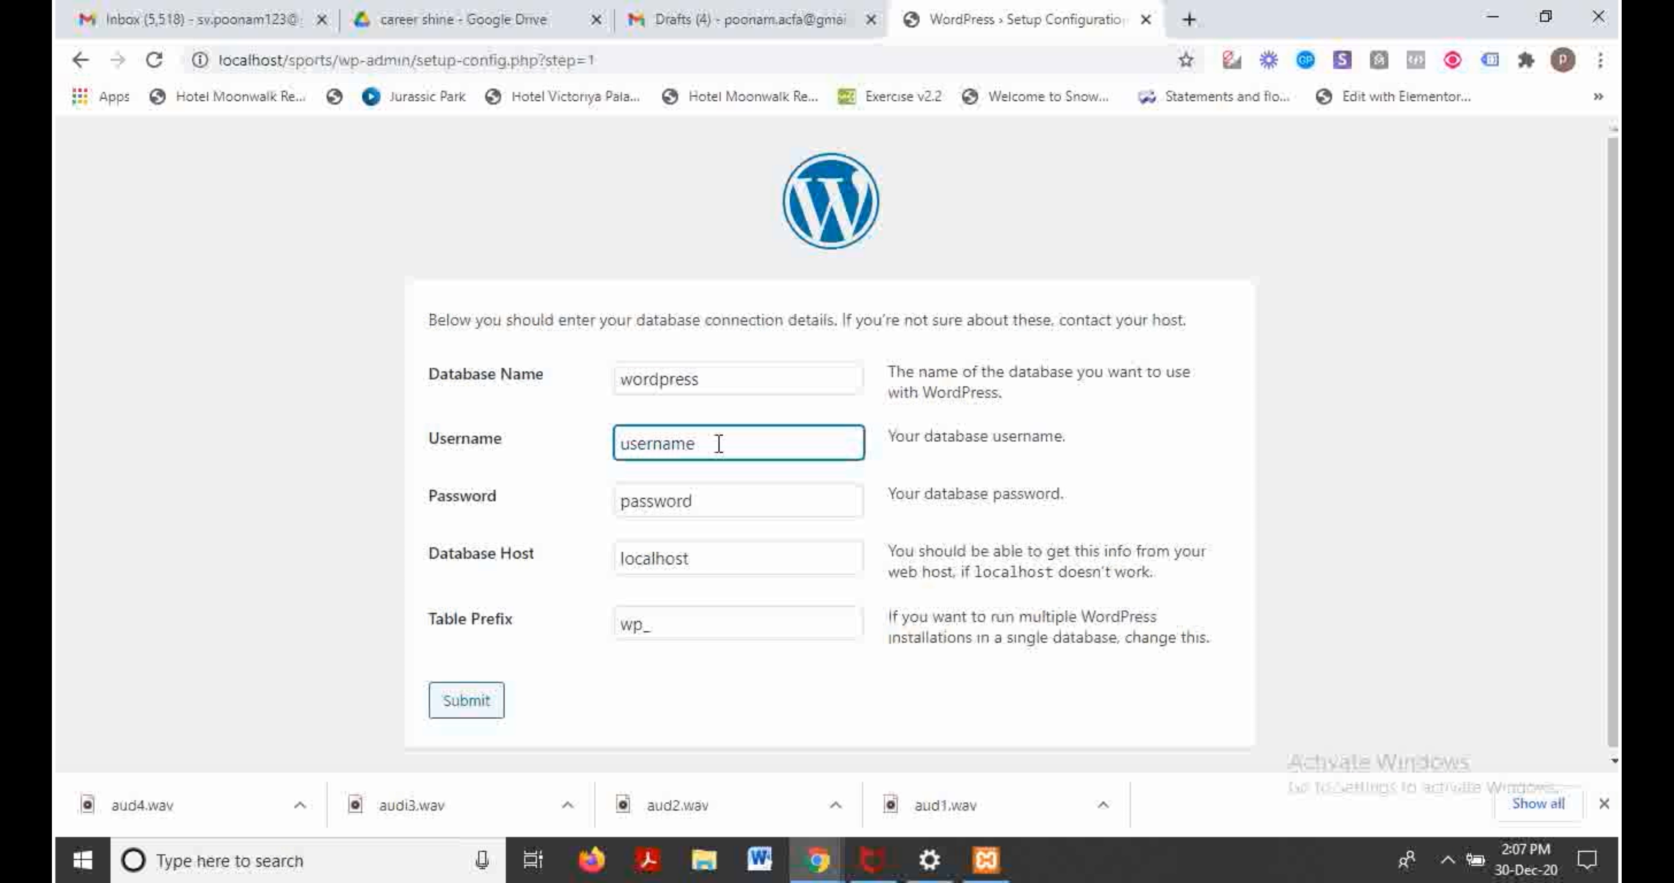
left_click_drag(719, 443, 526, 434)
type("root")
left_click_drag(711, 507, 509, 522)
key("BackSpace")
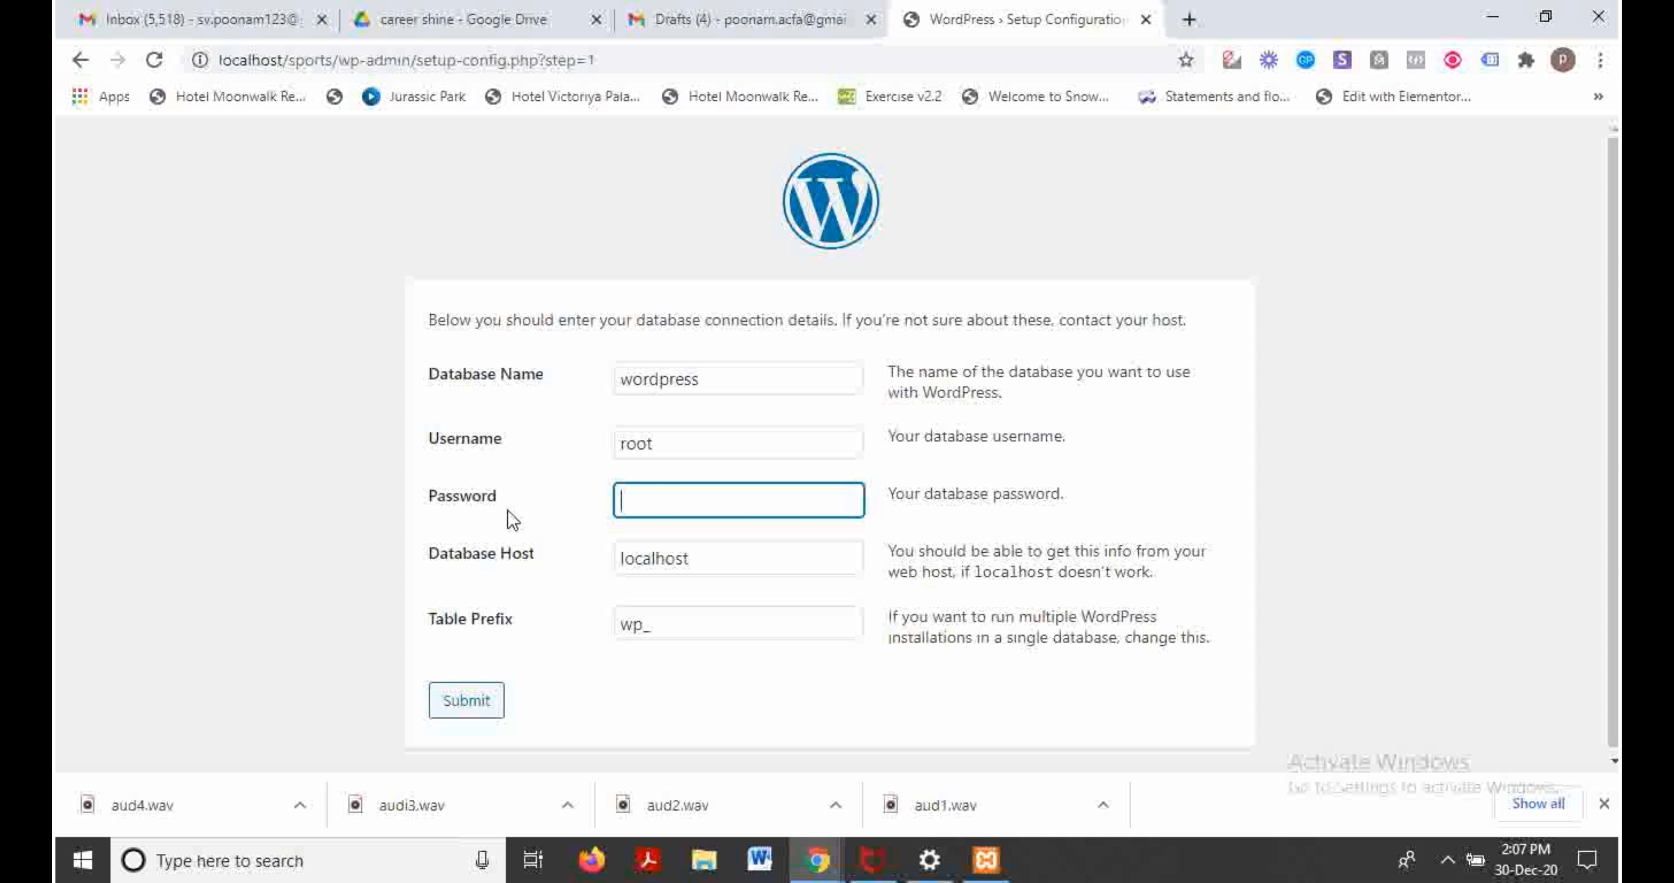
left_click(700, 367)
left_click_drag(721, 384, 523, 371)
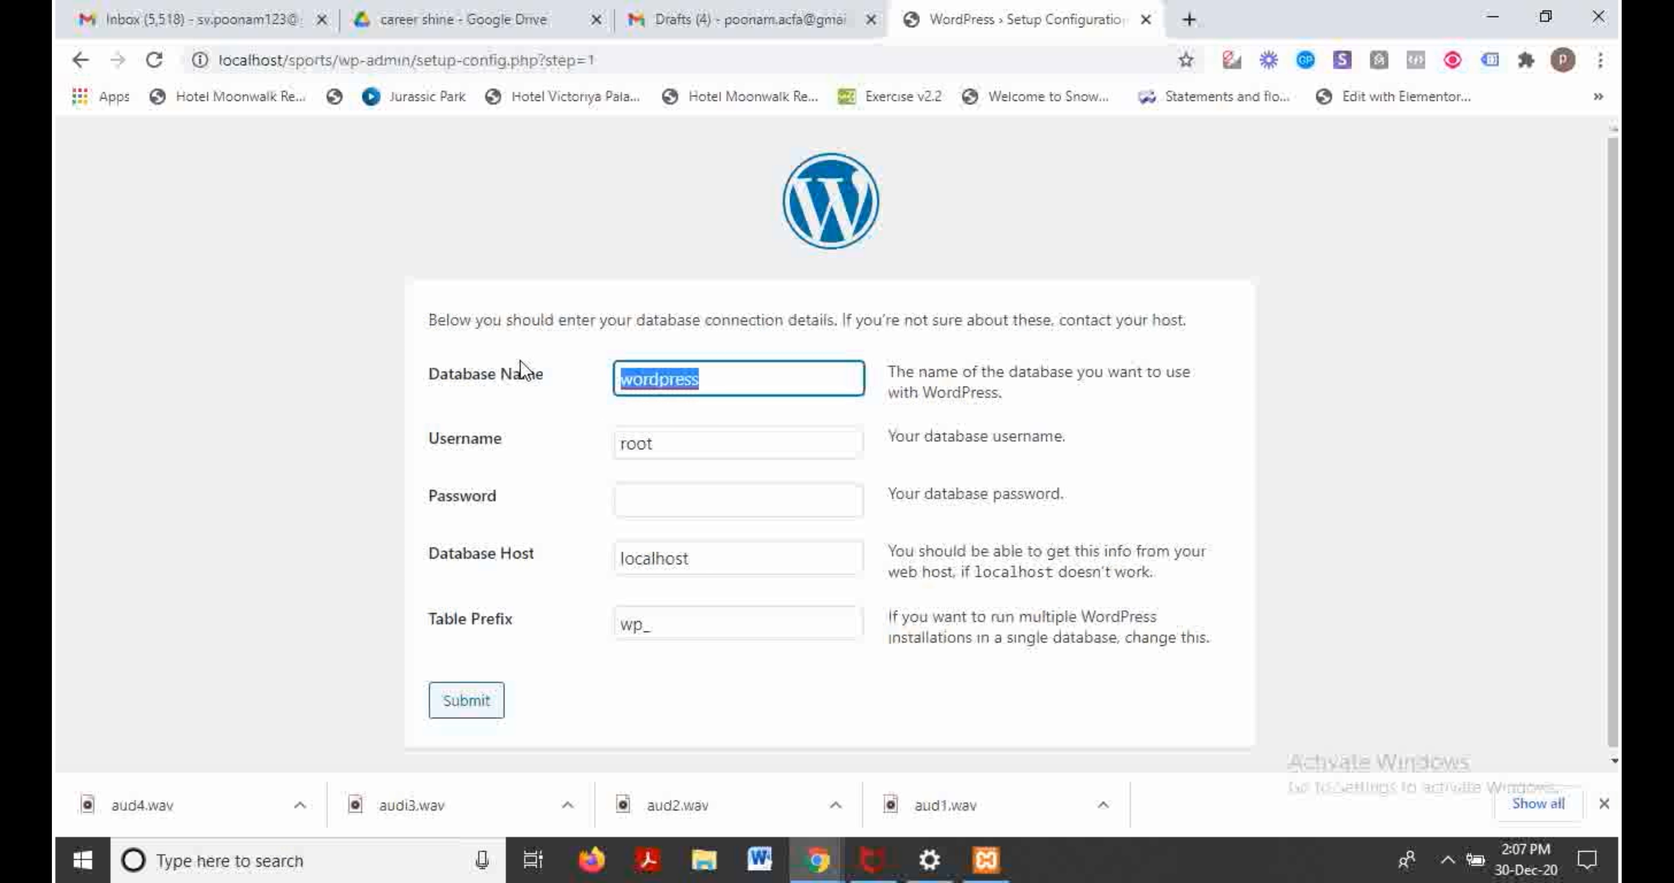
key("BackSpace")
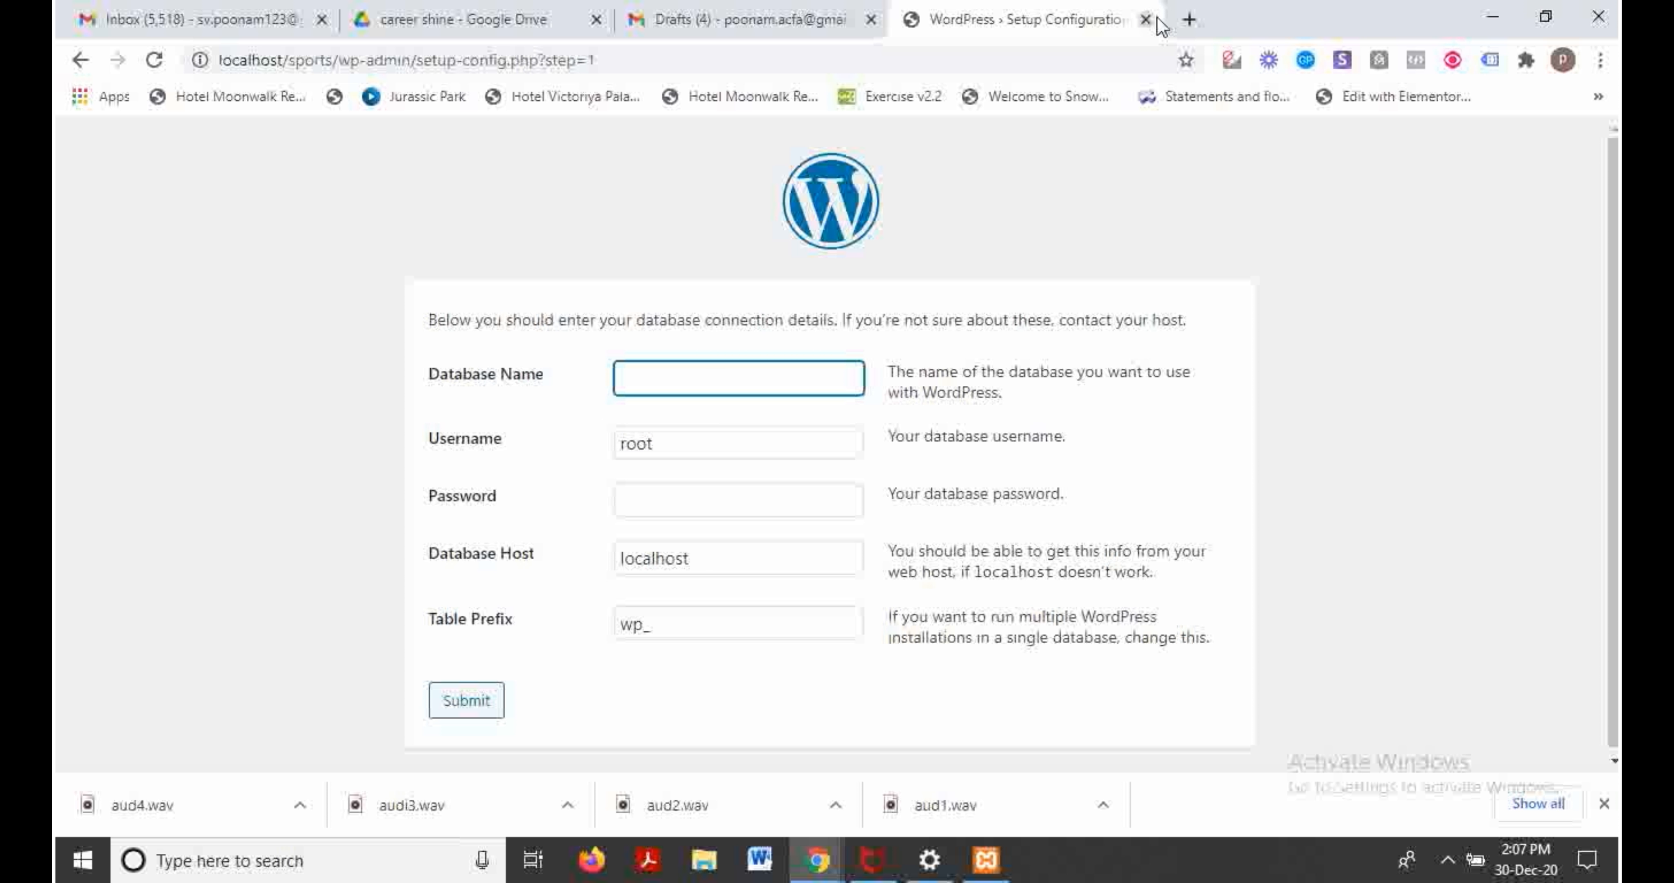
left_click(1187, 24)
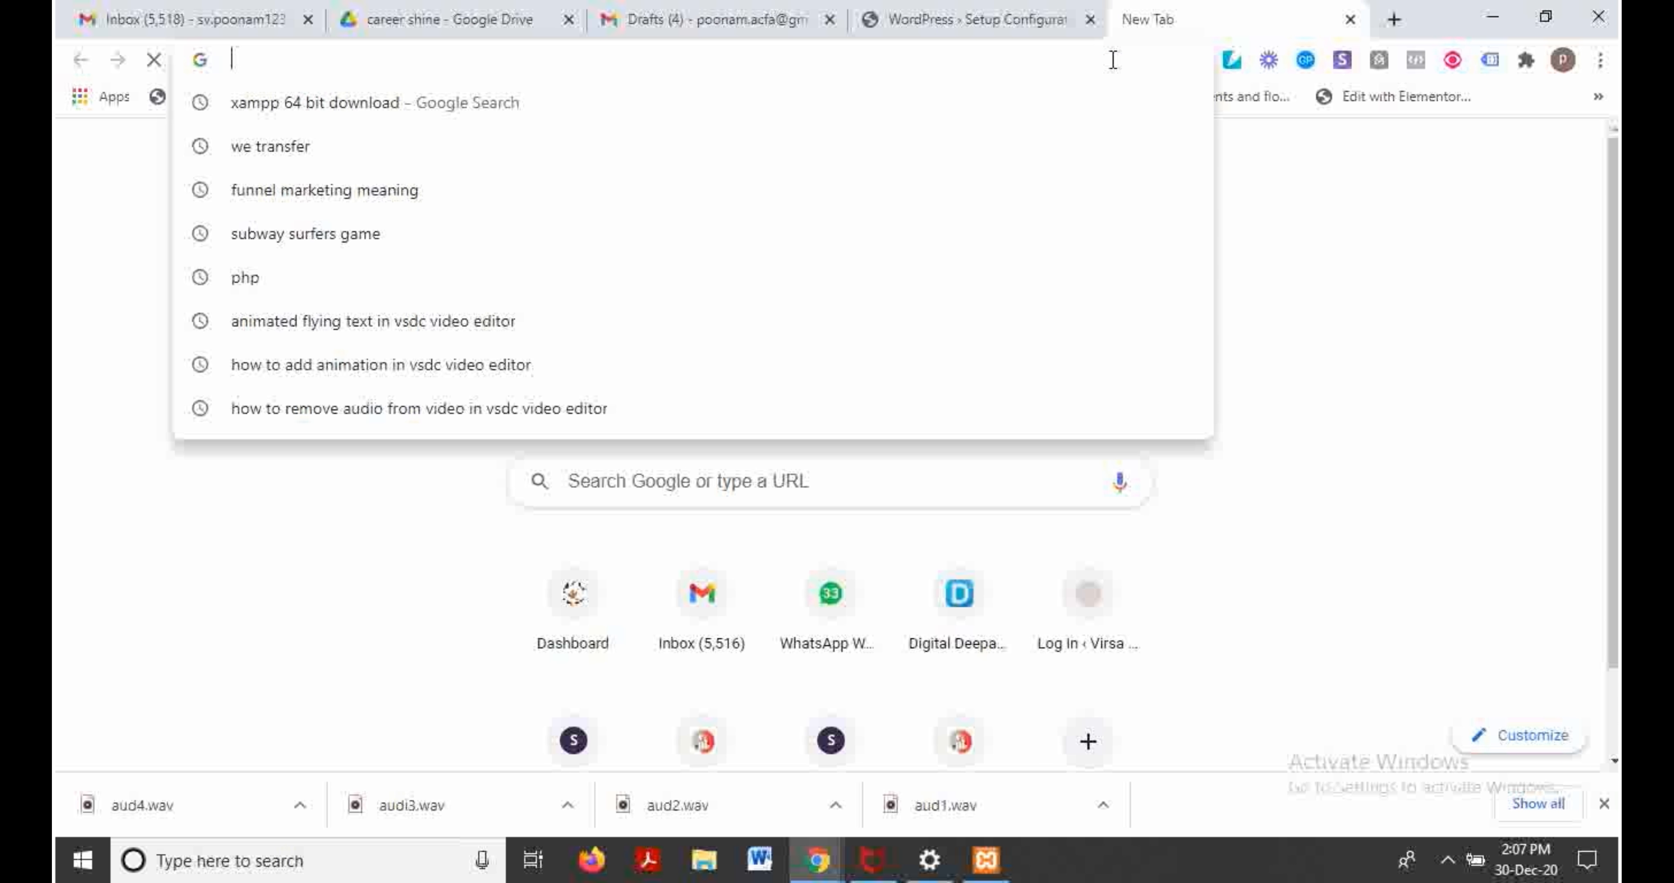
Step: Load localhost/phpmyadmin in the new tab
type("local")
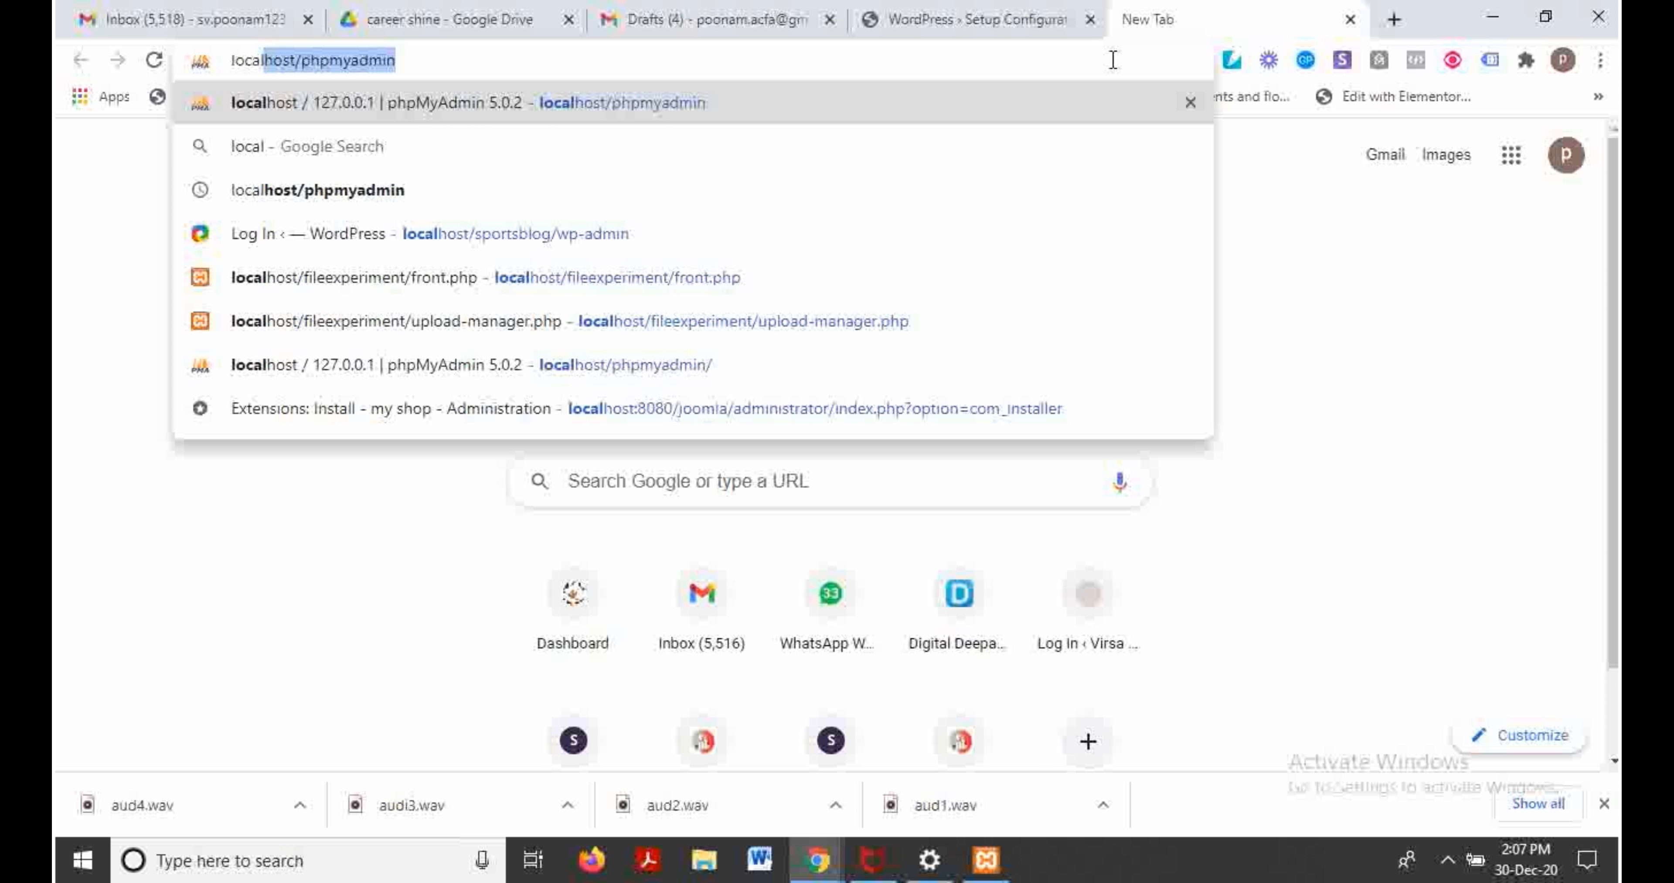
key("Right")
key("Return")
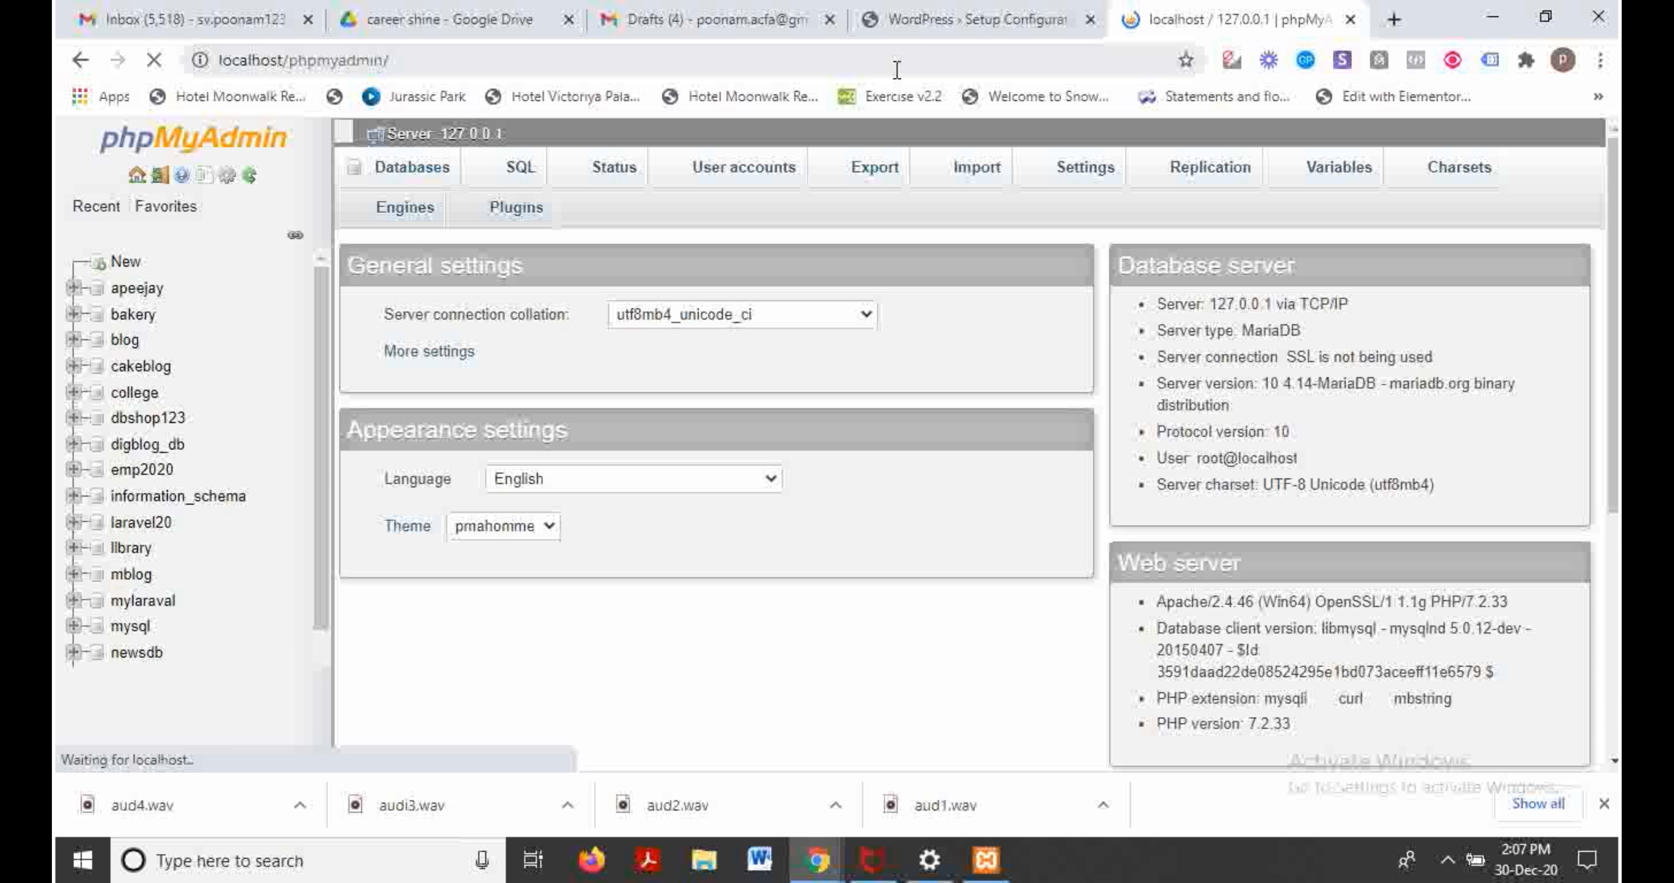
Step: Create an empty database named sports_db, then close the phpMyAdmin tab
left_click(397, 172)
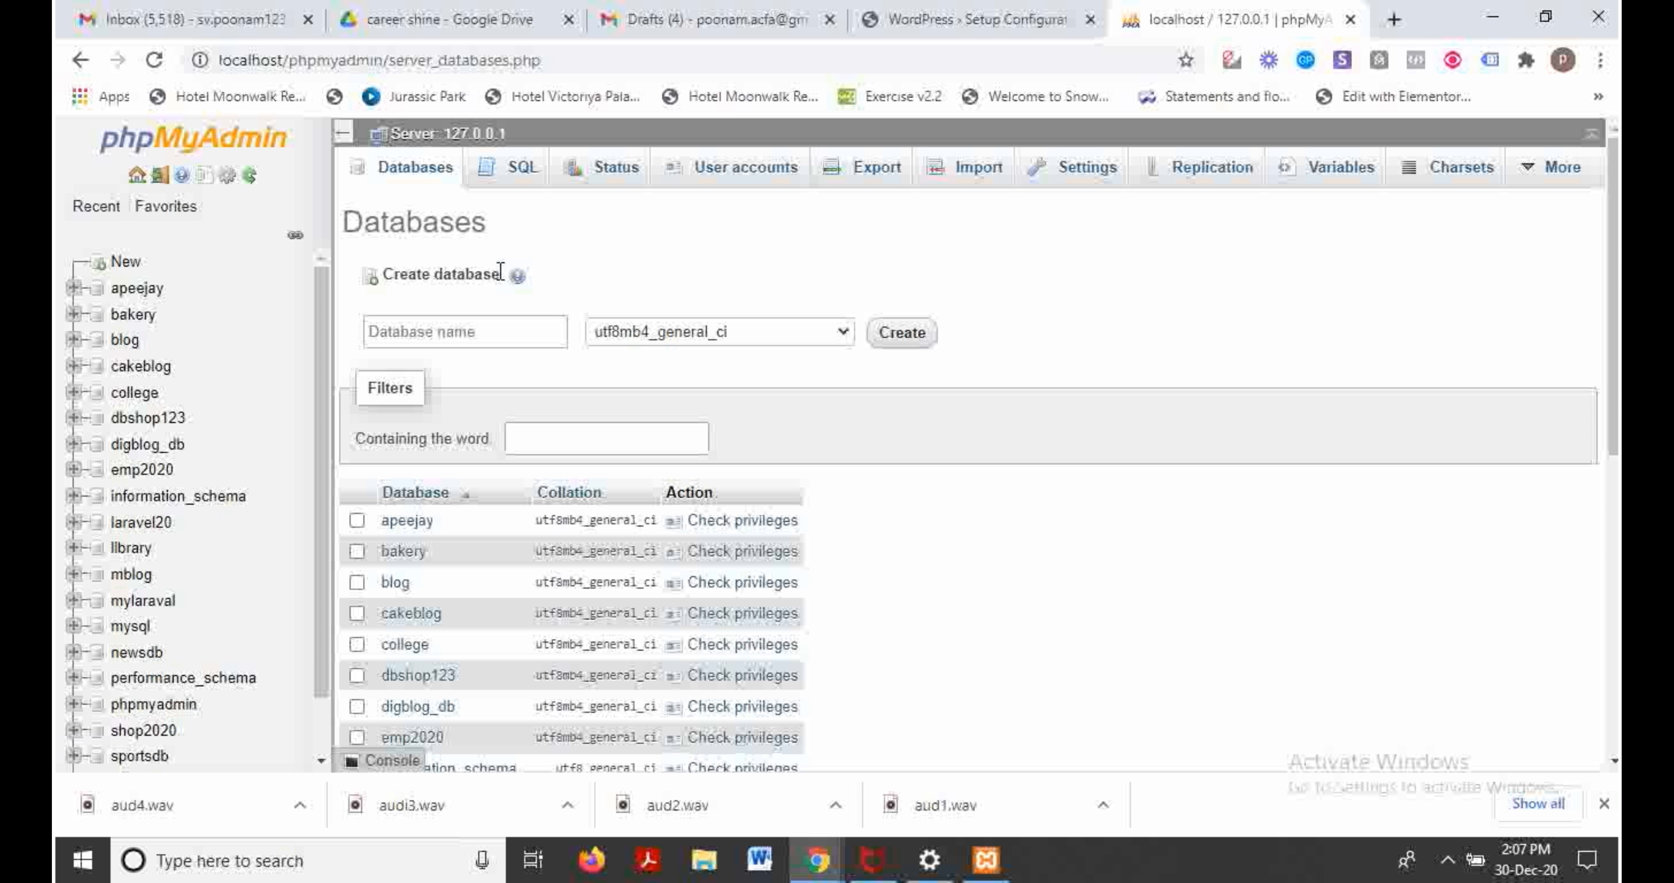
left_click(487, 329)
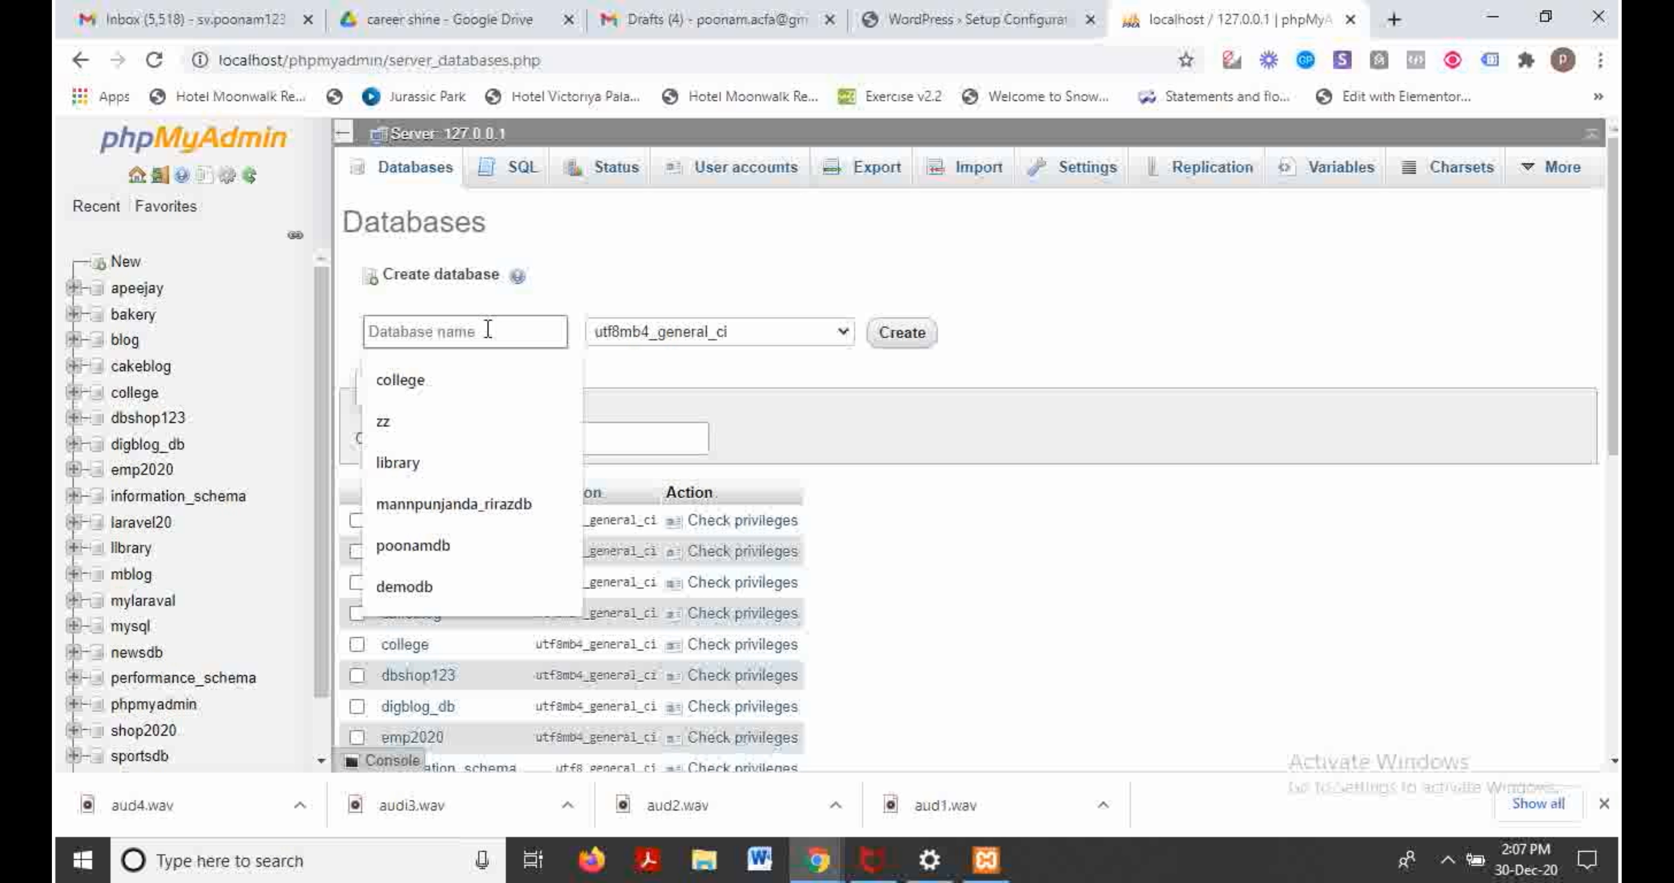
type("sports_db")
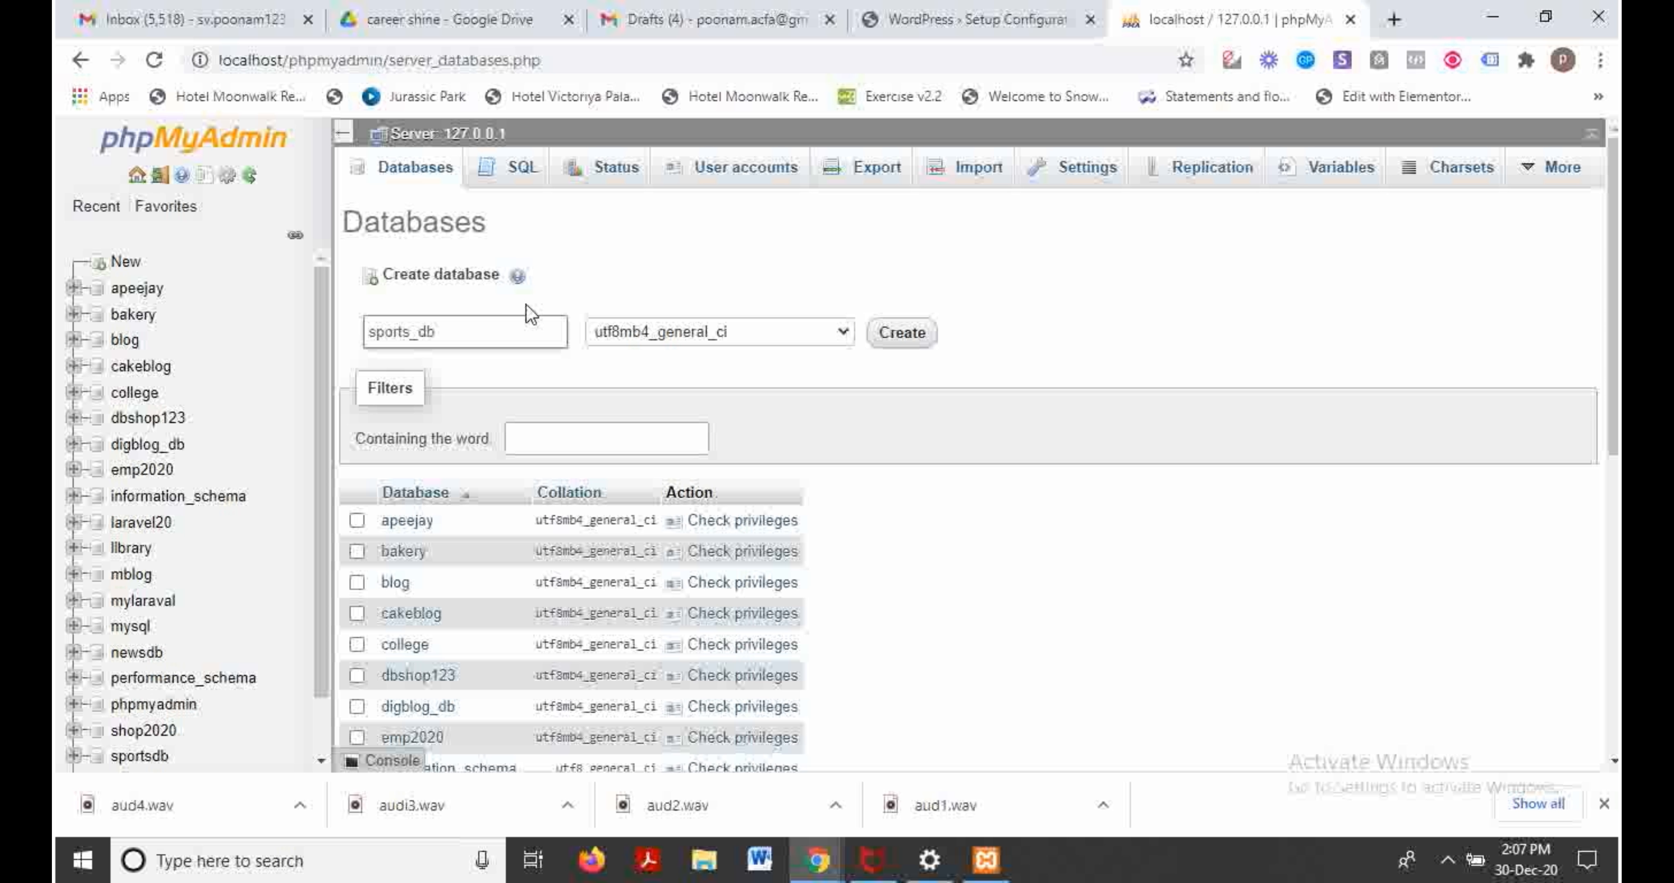
left_click(904, 333)
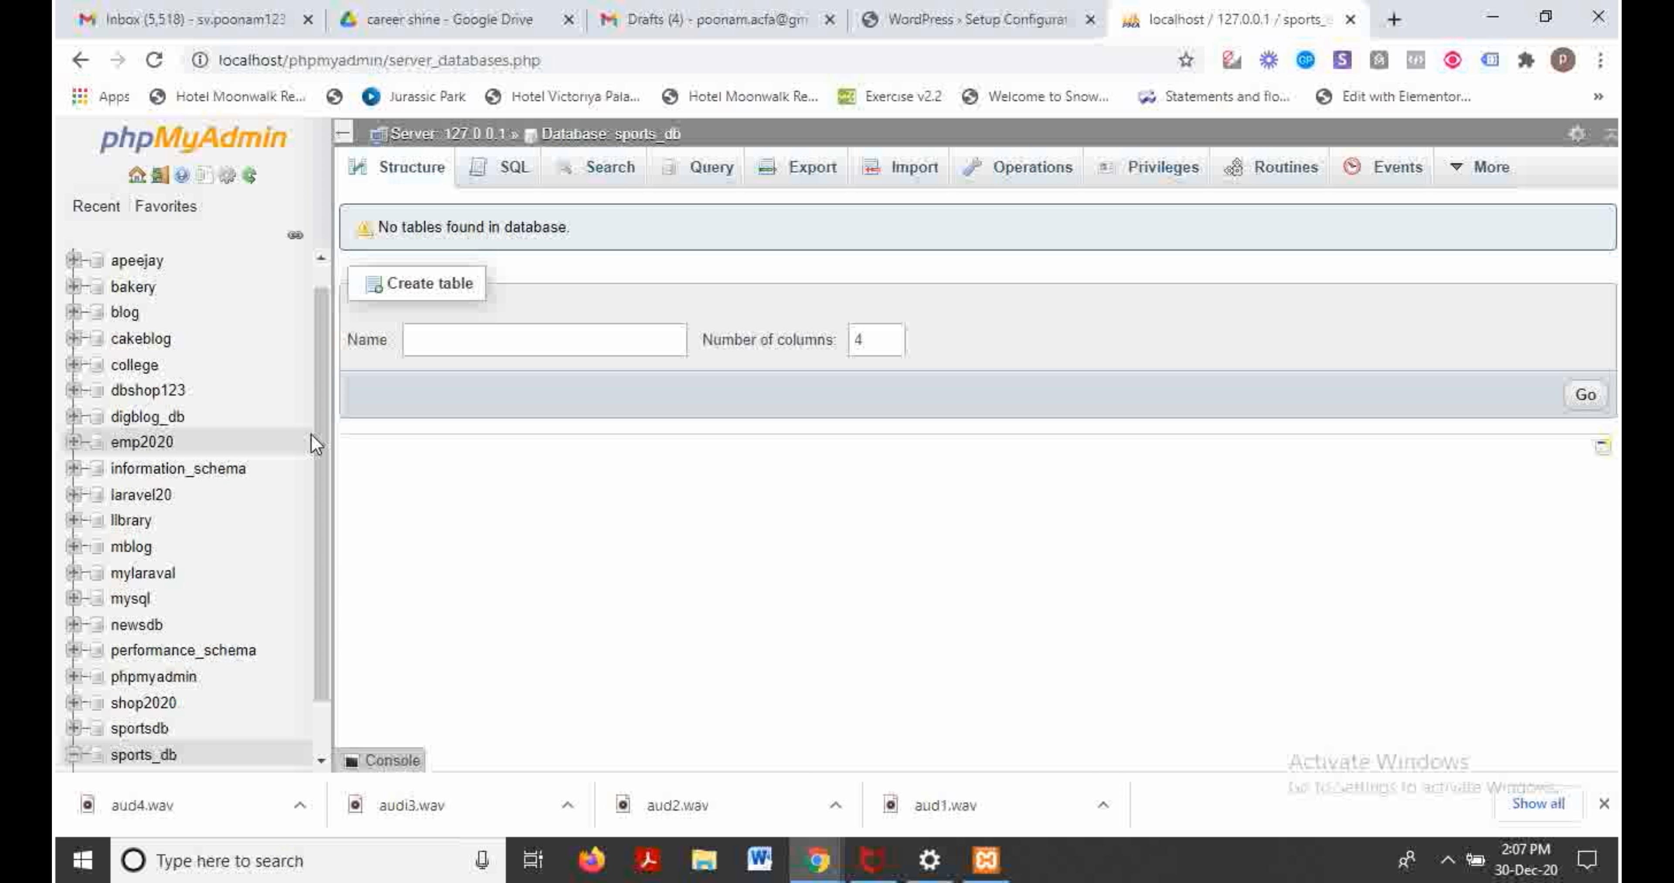
scroll(324, 390, "up", 1)
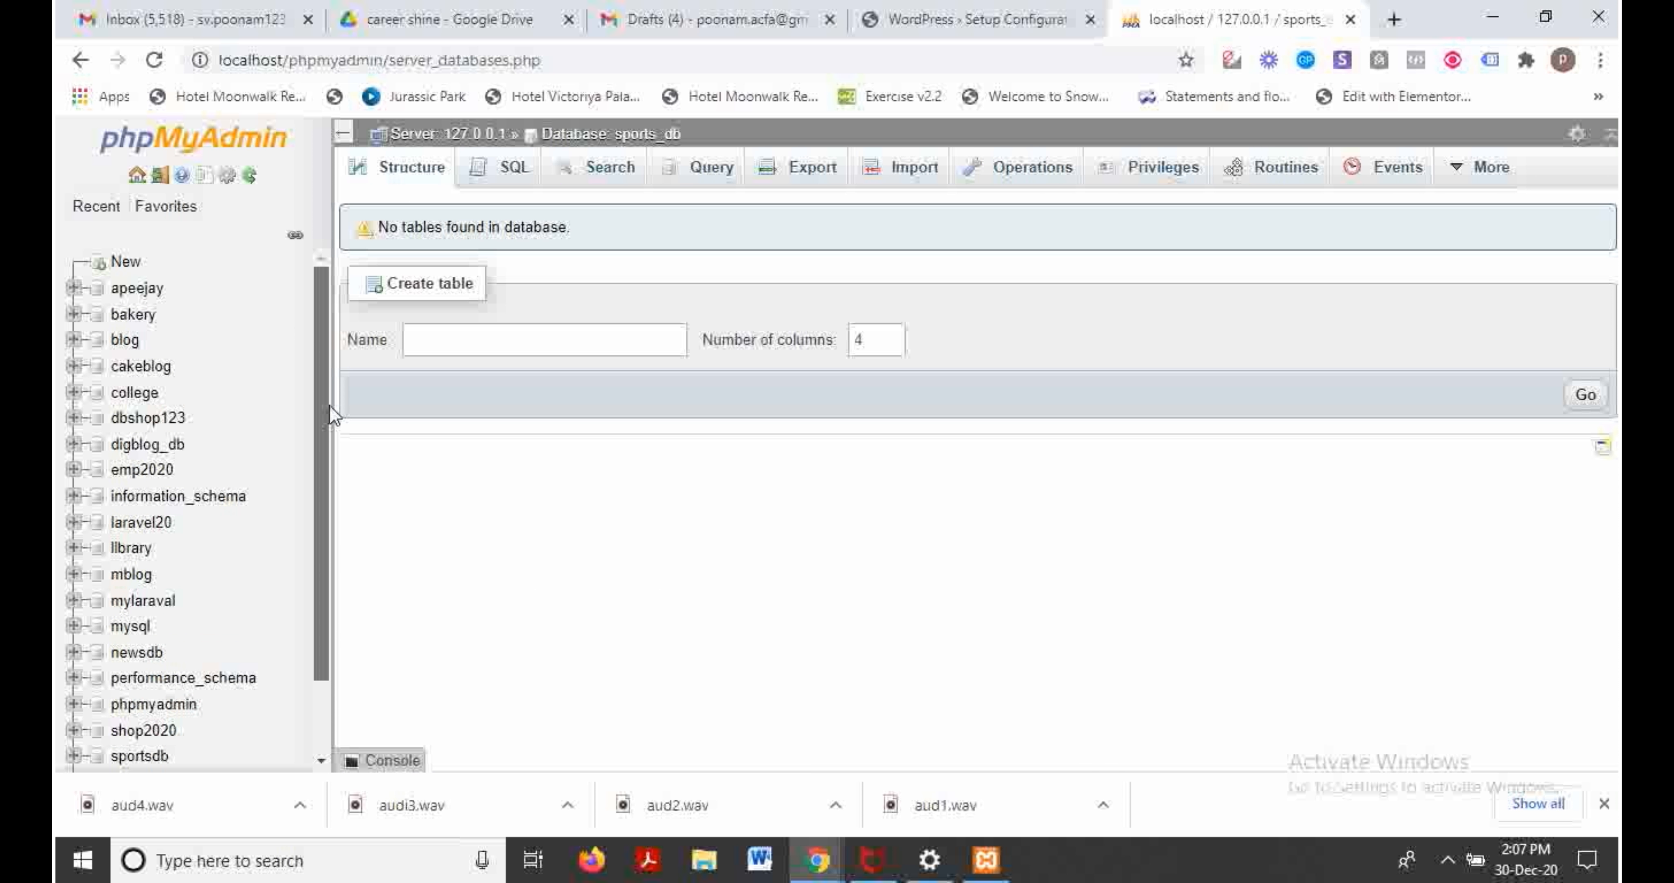
left_click_drag(330, 404, 327, 499)
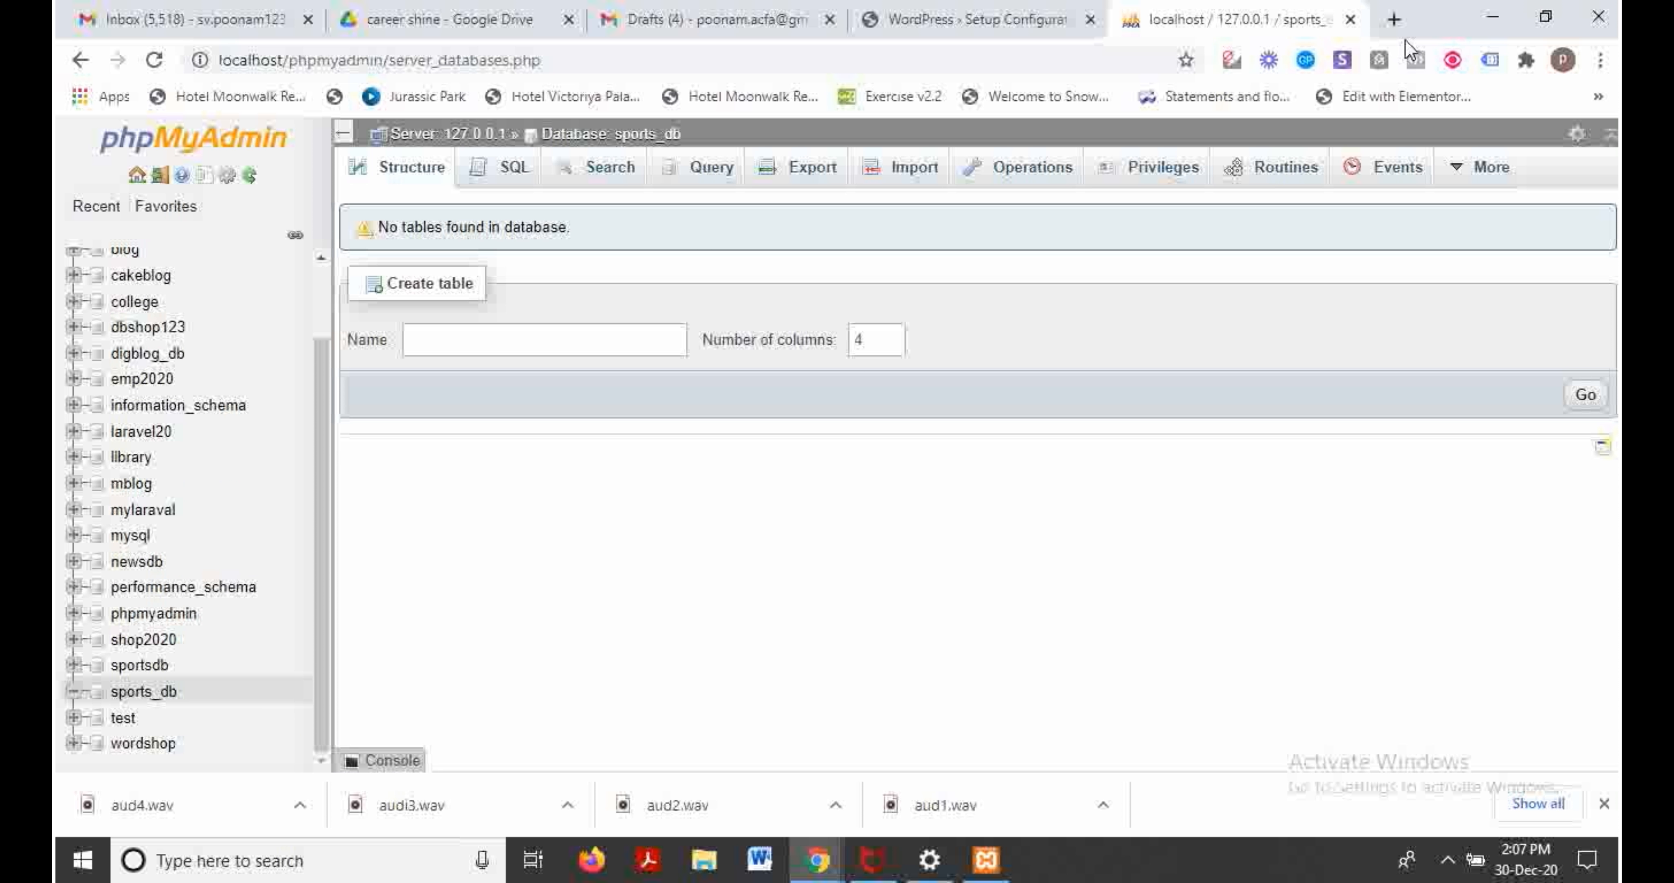
left_click(1350, 19)
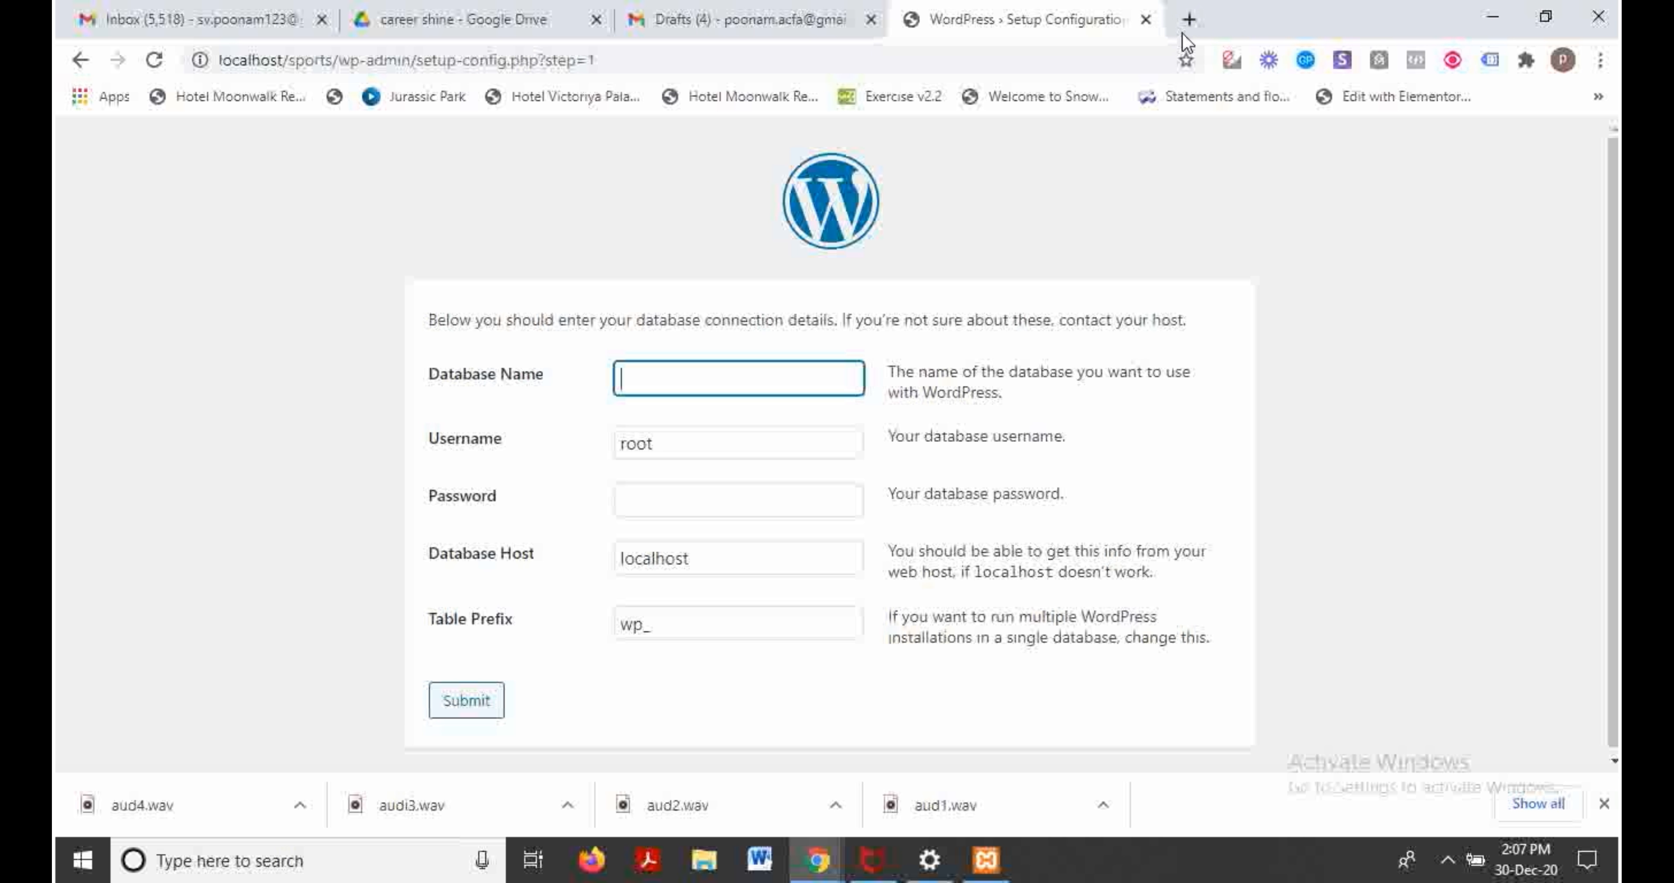
Step: Enter sports_db as Database Name, submit the connection details, and run the installation
left_click(731, 386)
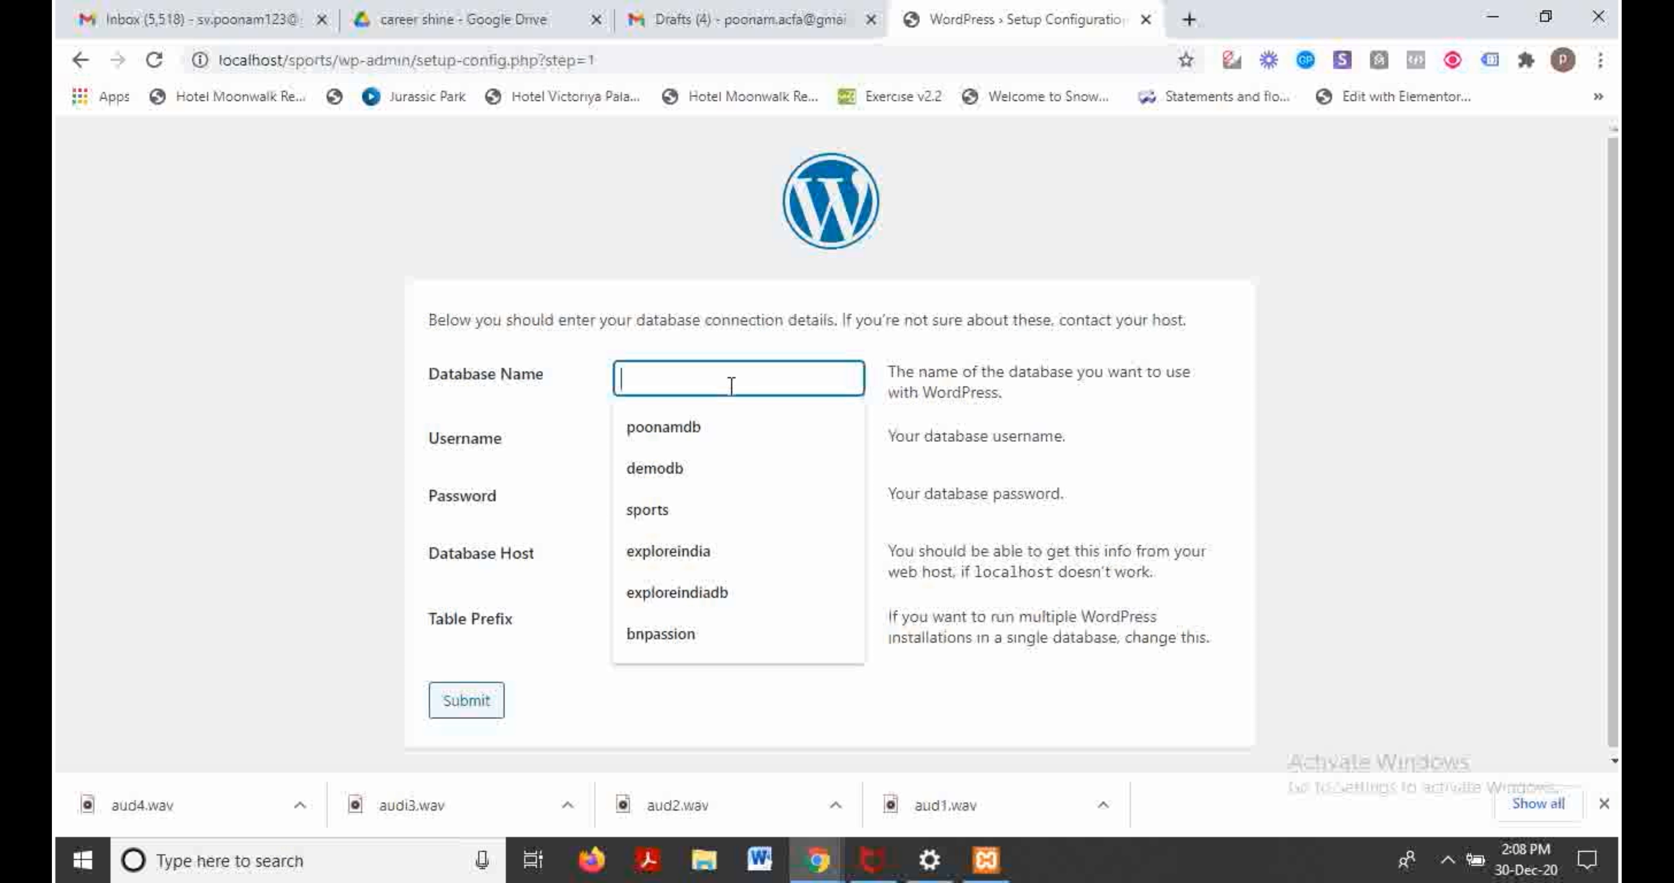
type("s")
key("BackSpace")
type("s")
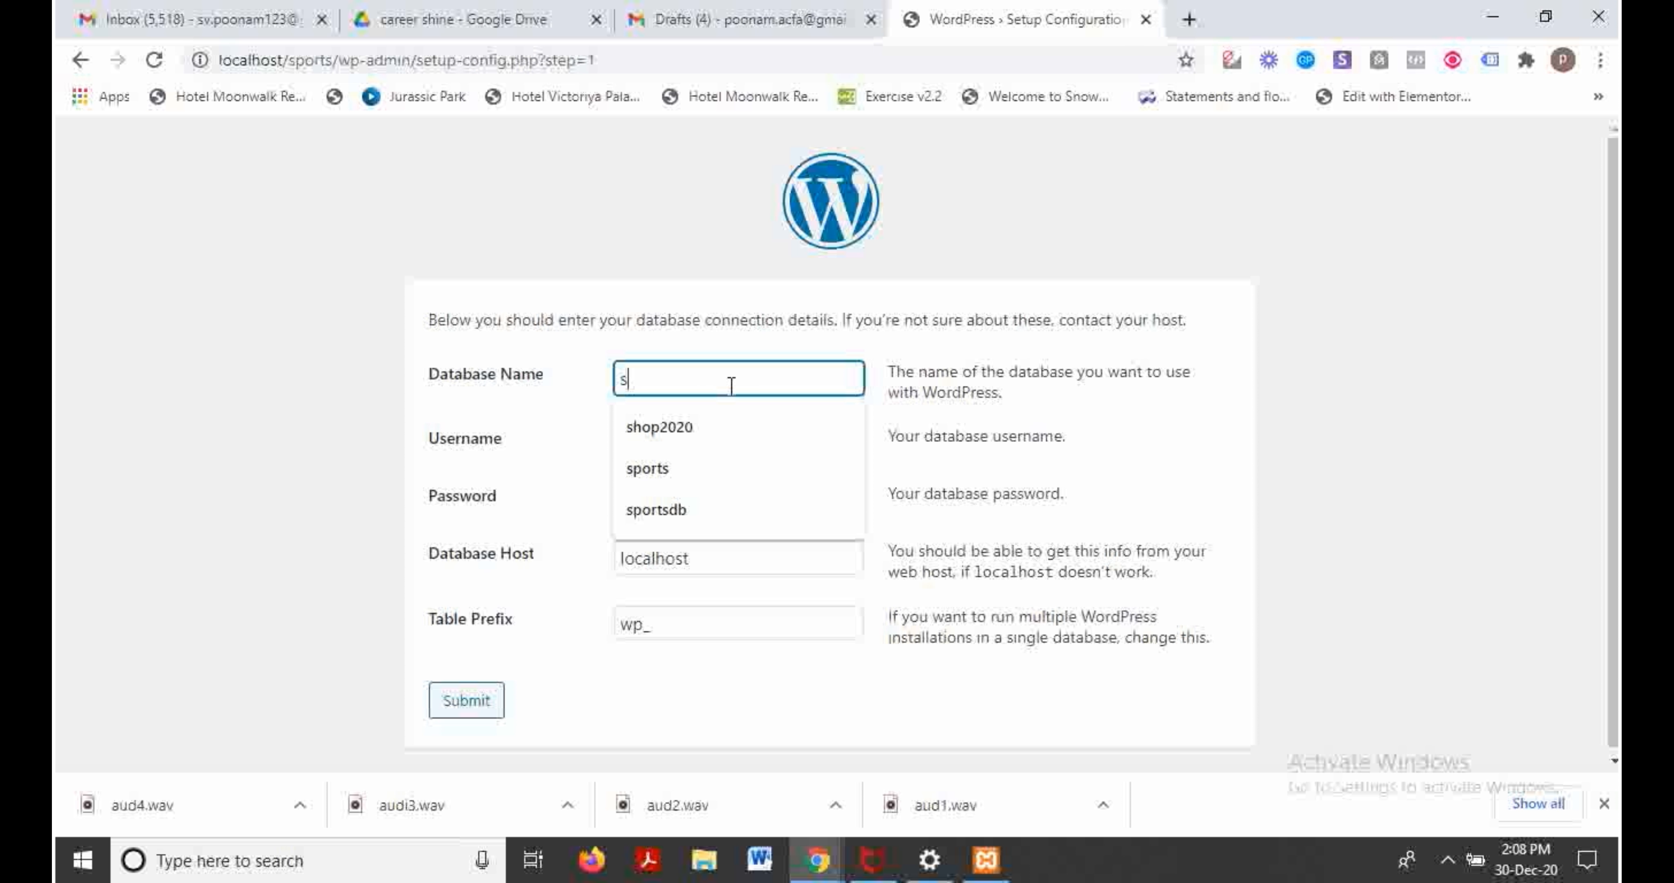
type("ports")
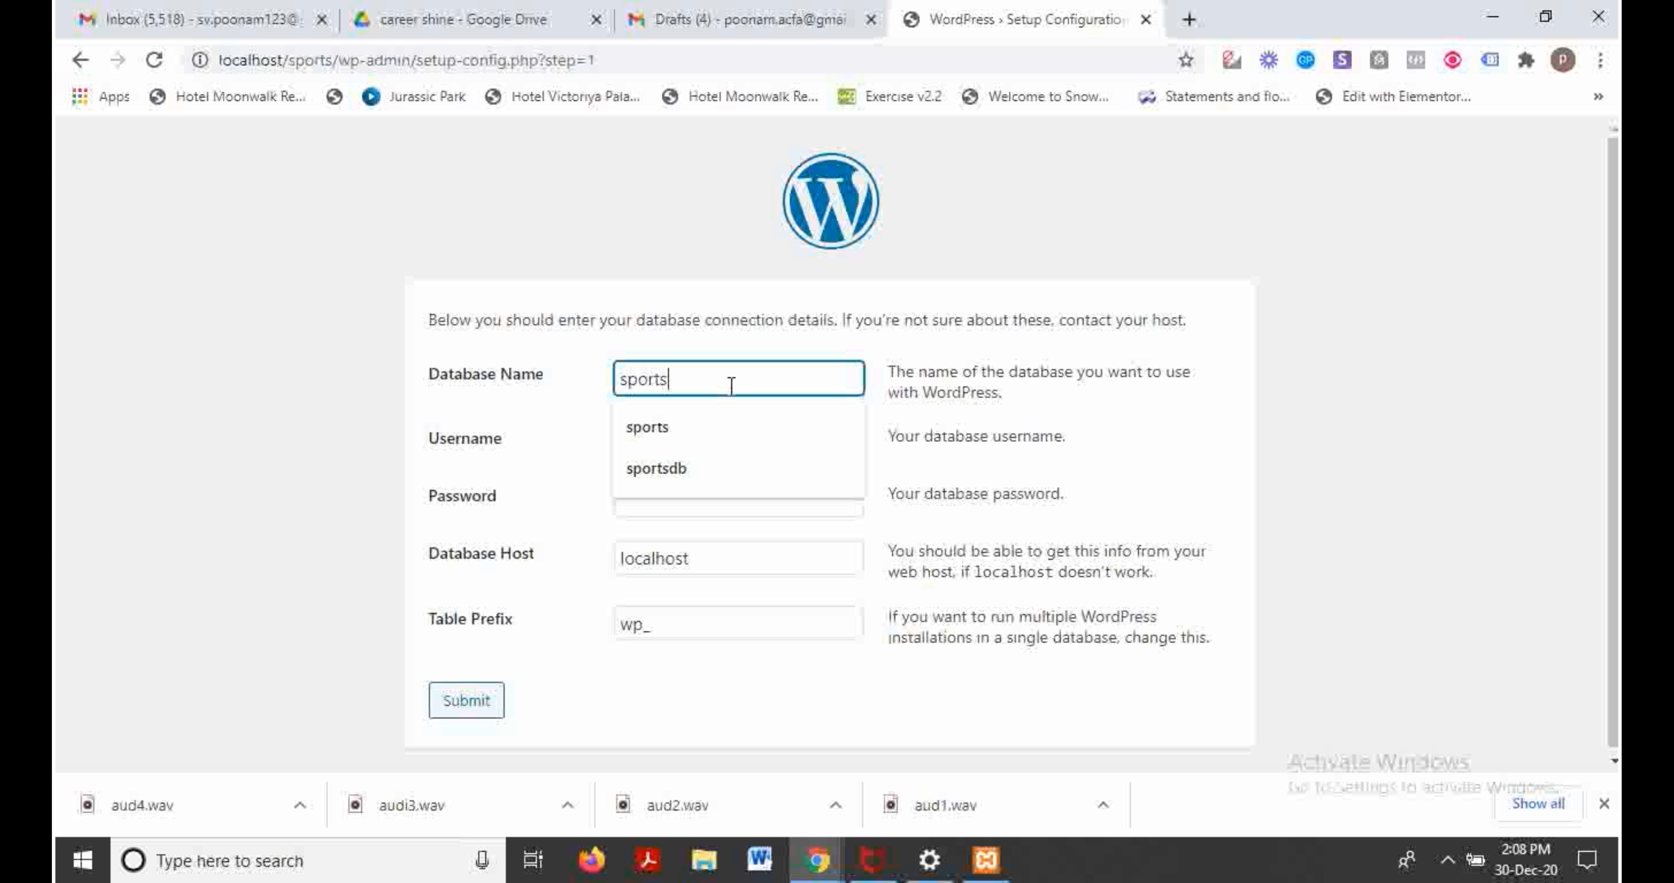
type("_db")
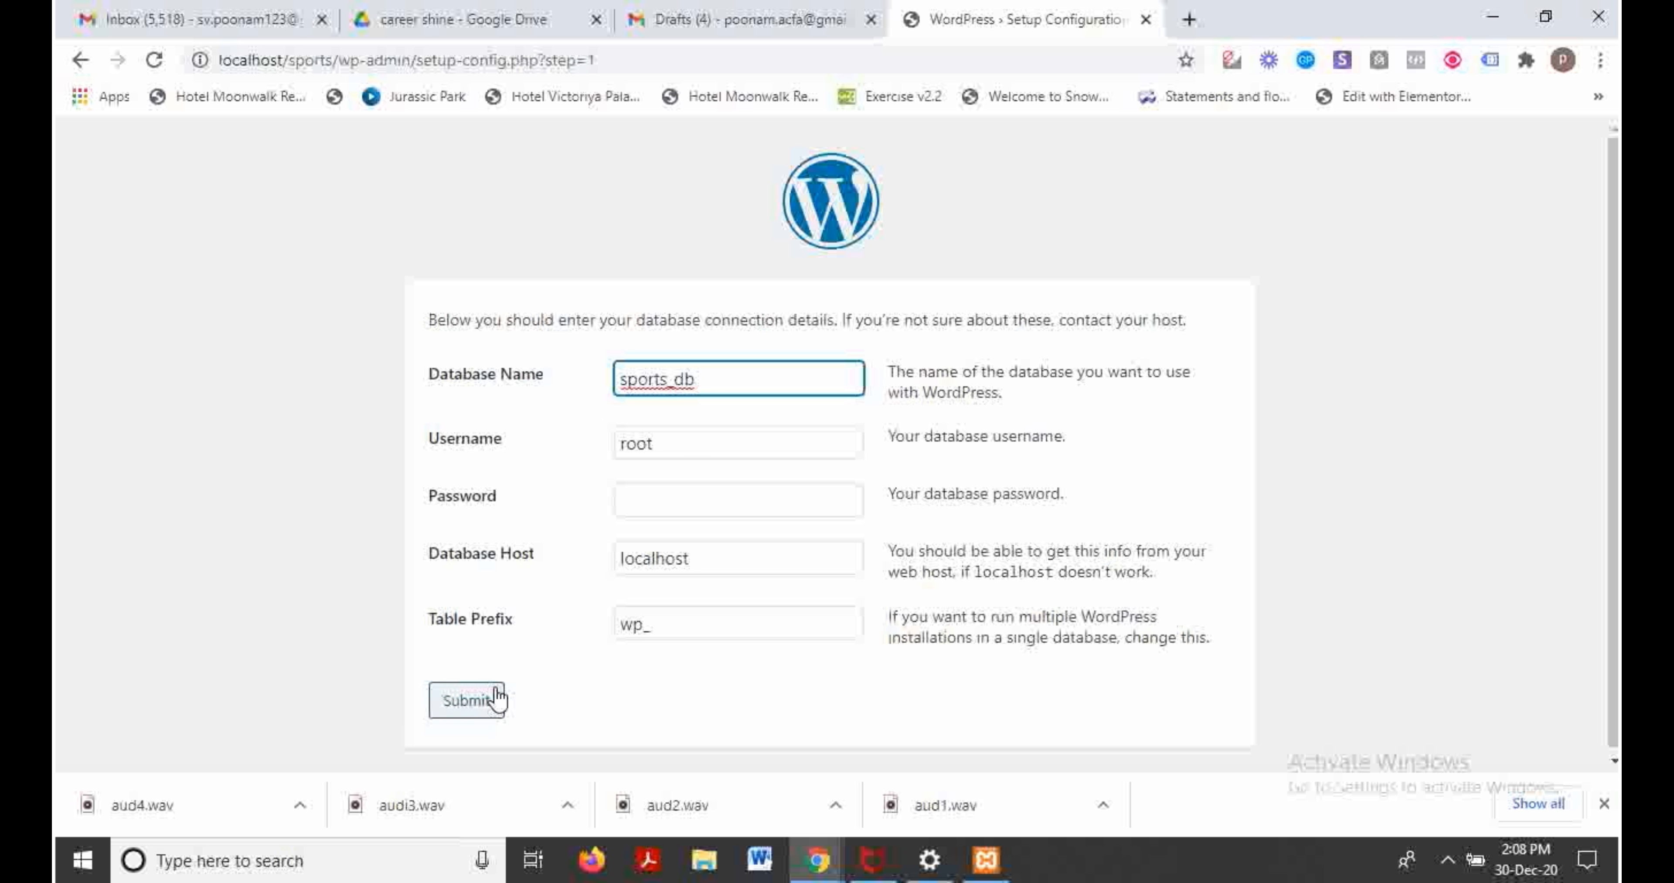
left_click(480, 700)
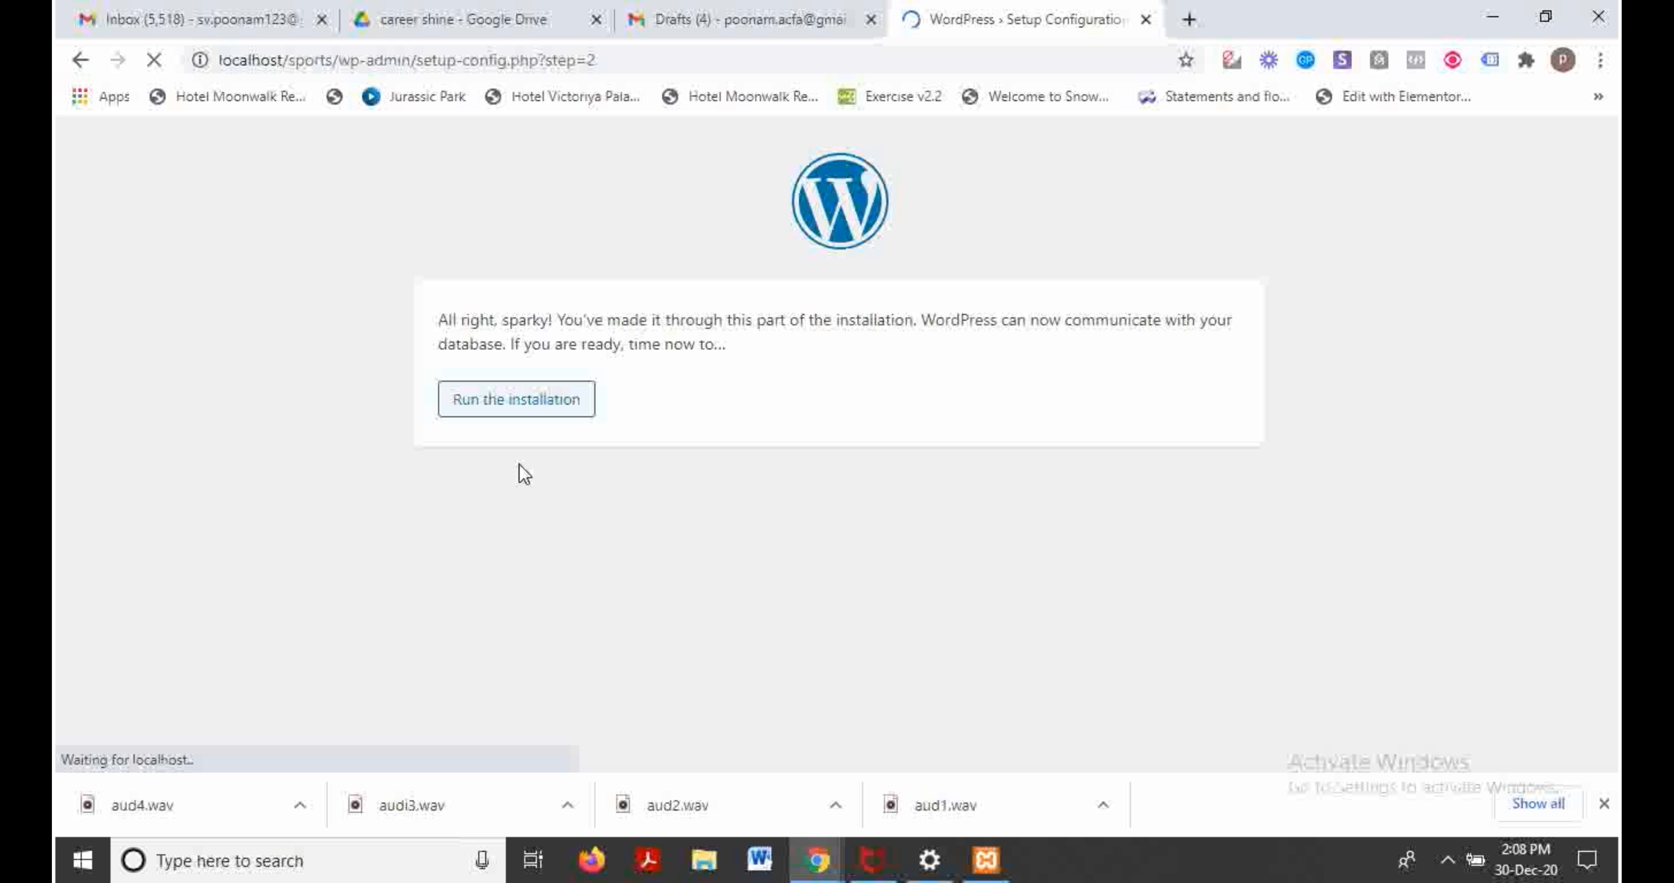
left_click(514, 412)
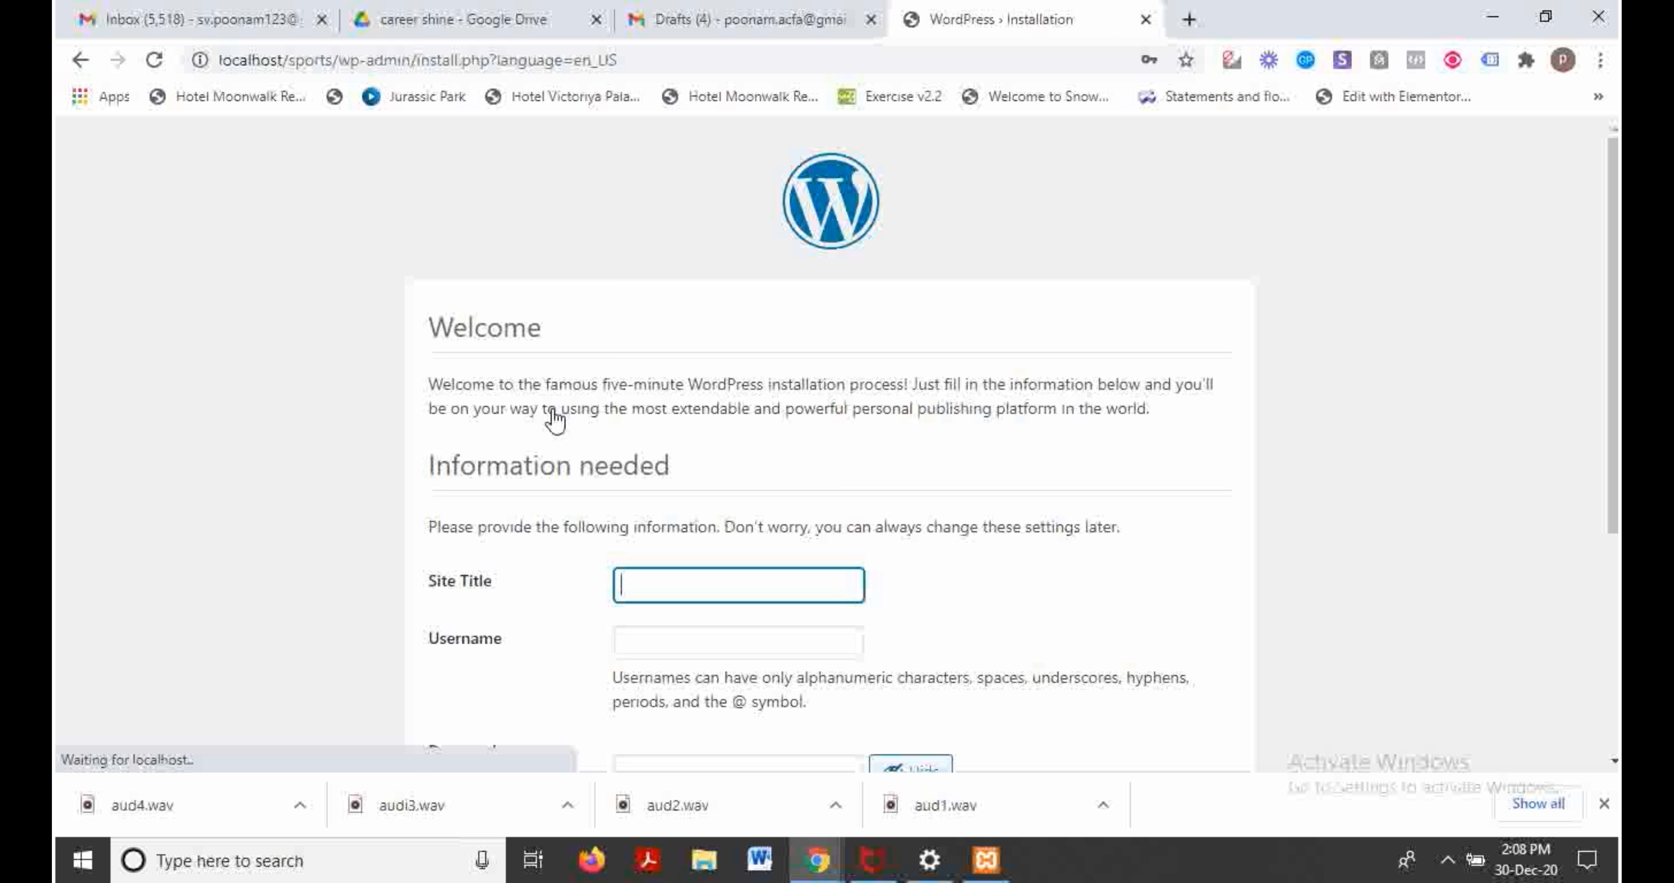
Step: Set the Site Title to 'Sports Blog Collection'
left_click(670, 589)
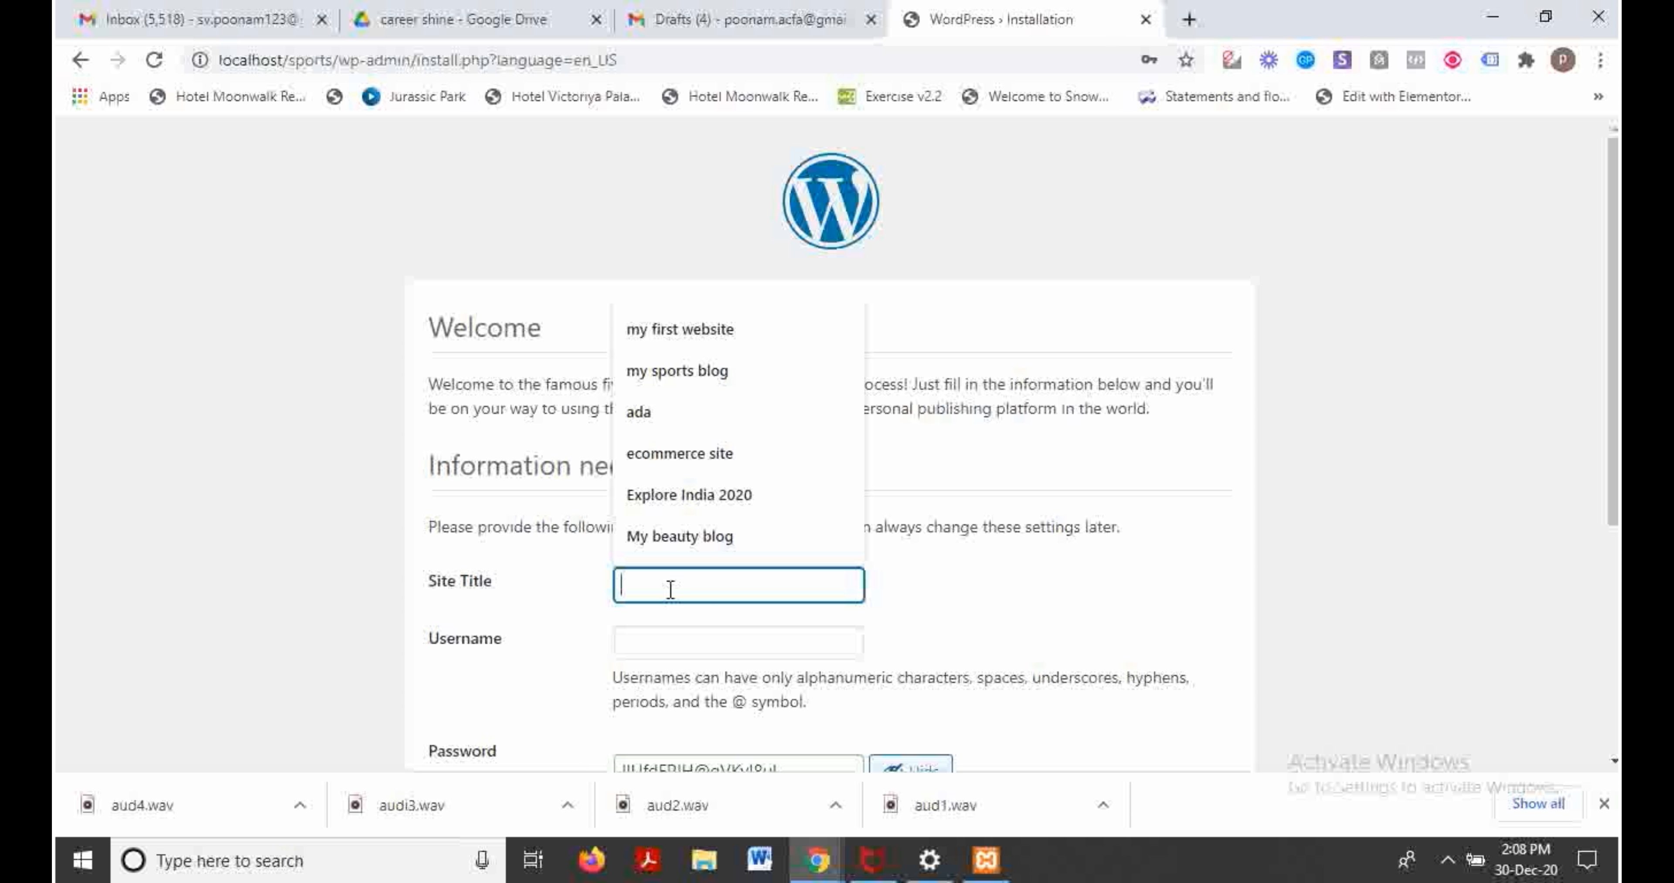
type("Sports")
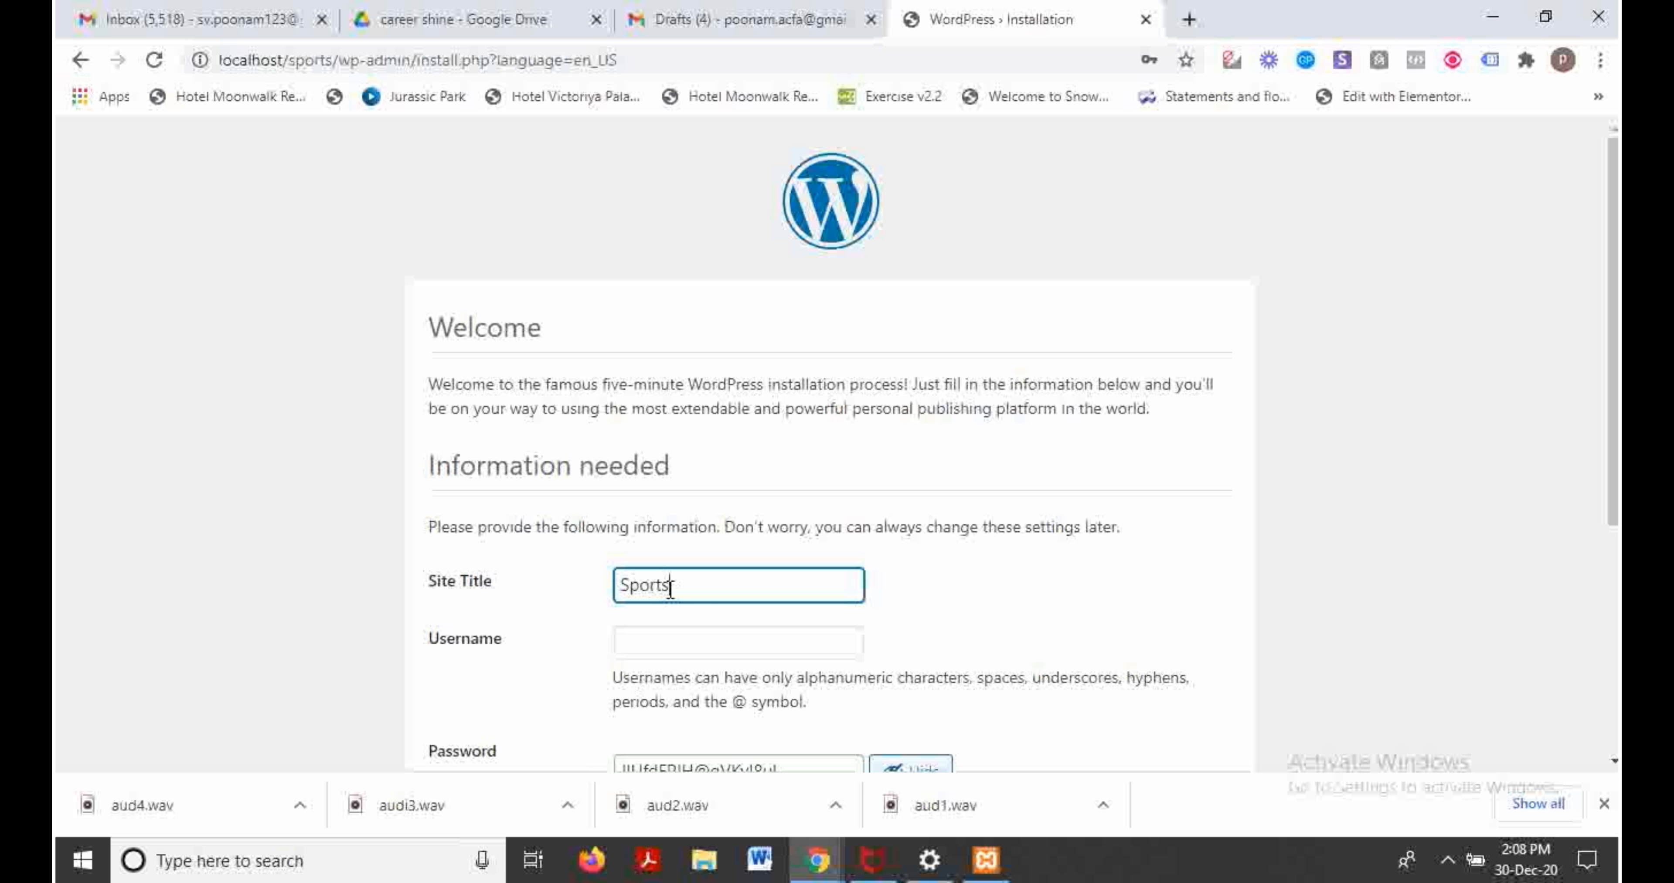
type(" Blog Collection")
scroll(1391, 436, "down", 3)
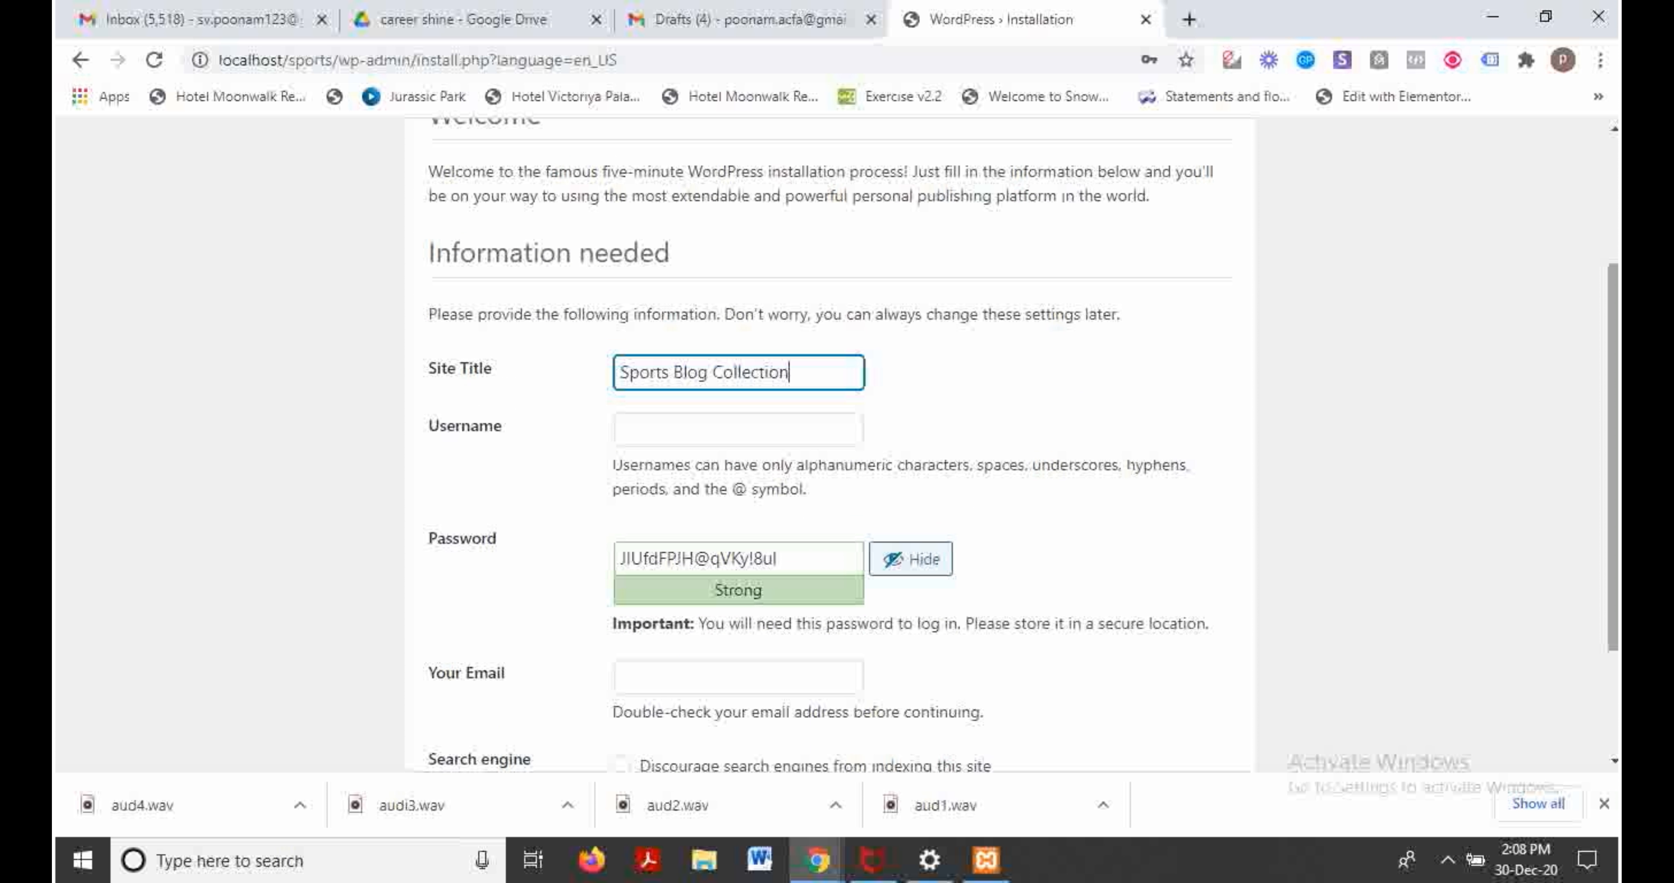
scroll(832, 442, "down", 2)
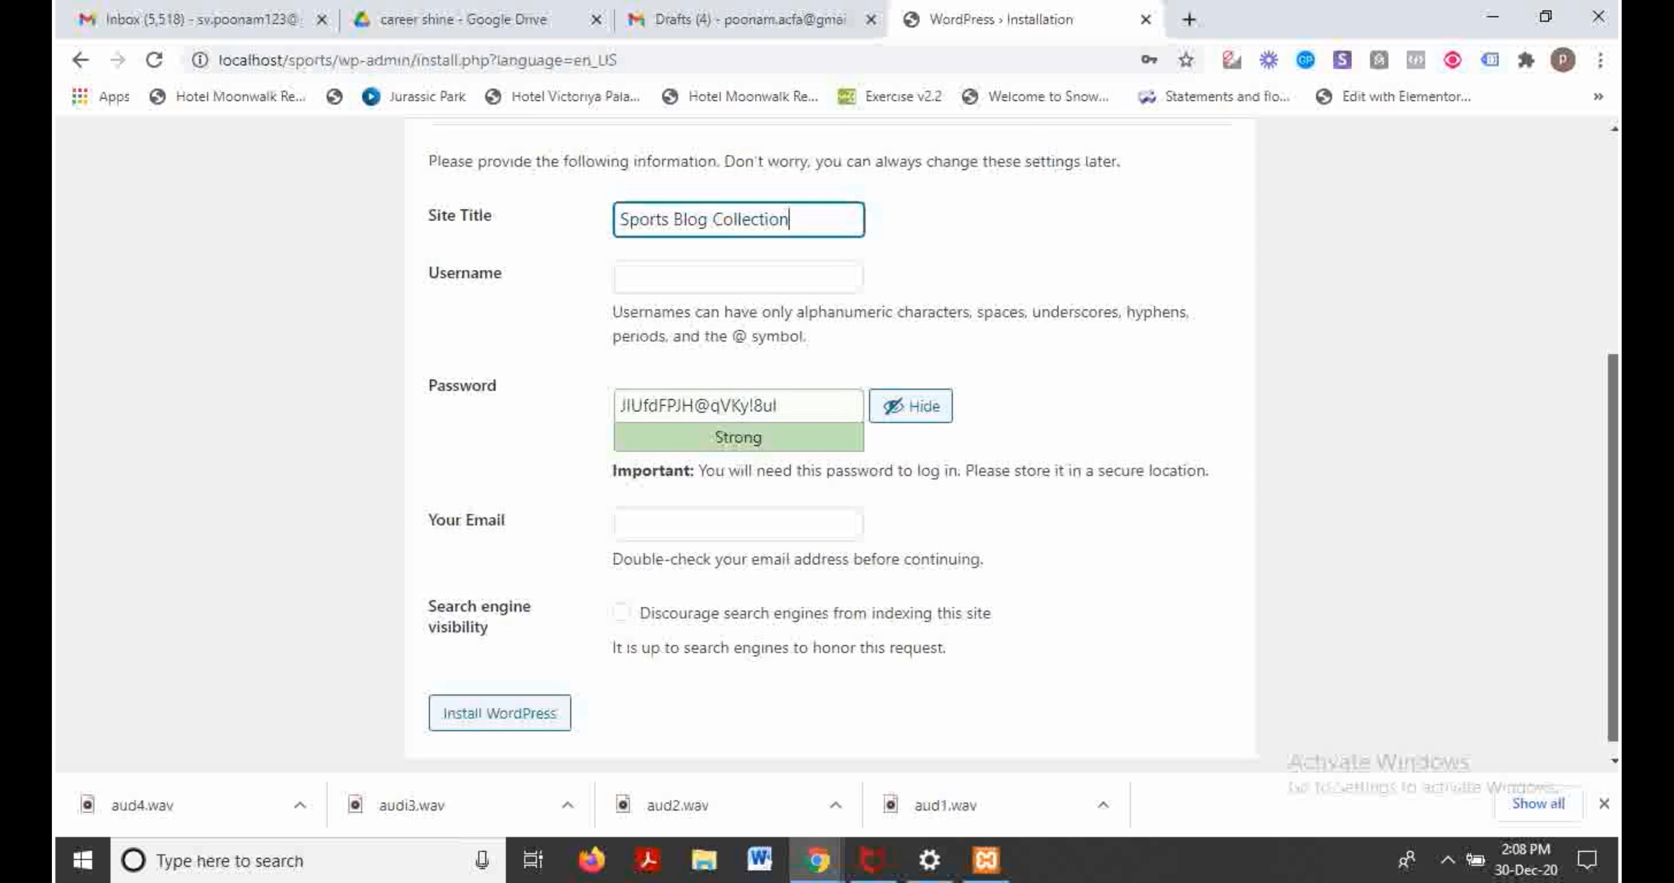
Step: Choose the suggested admin username, enter a confirmed weak password and saved e-mail, then install
left_click(675, 273)
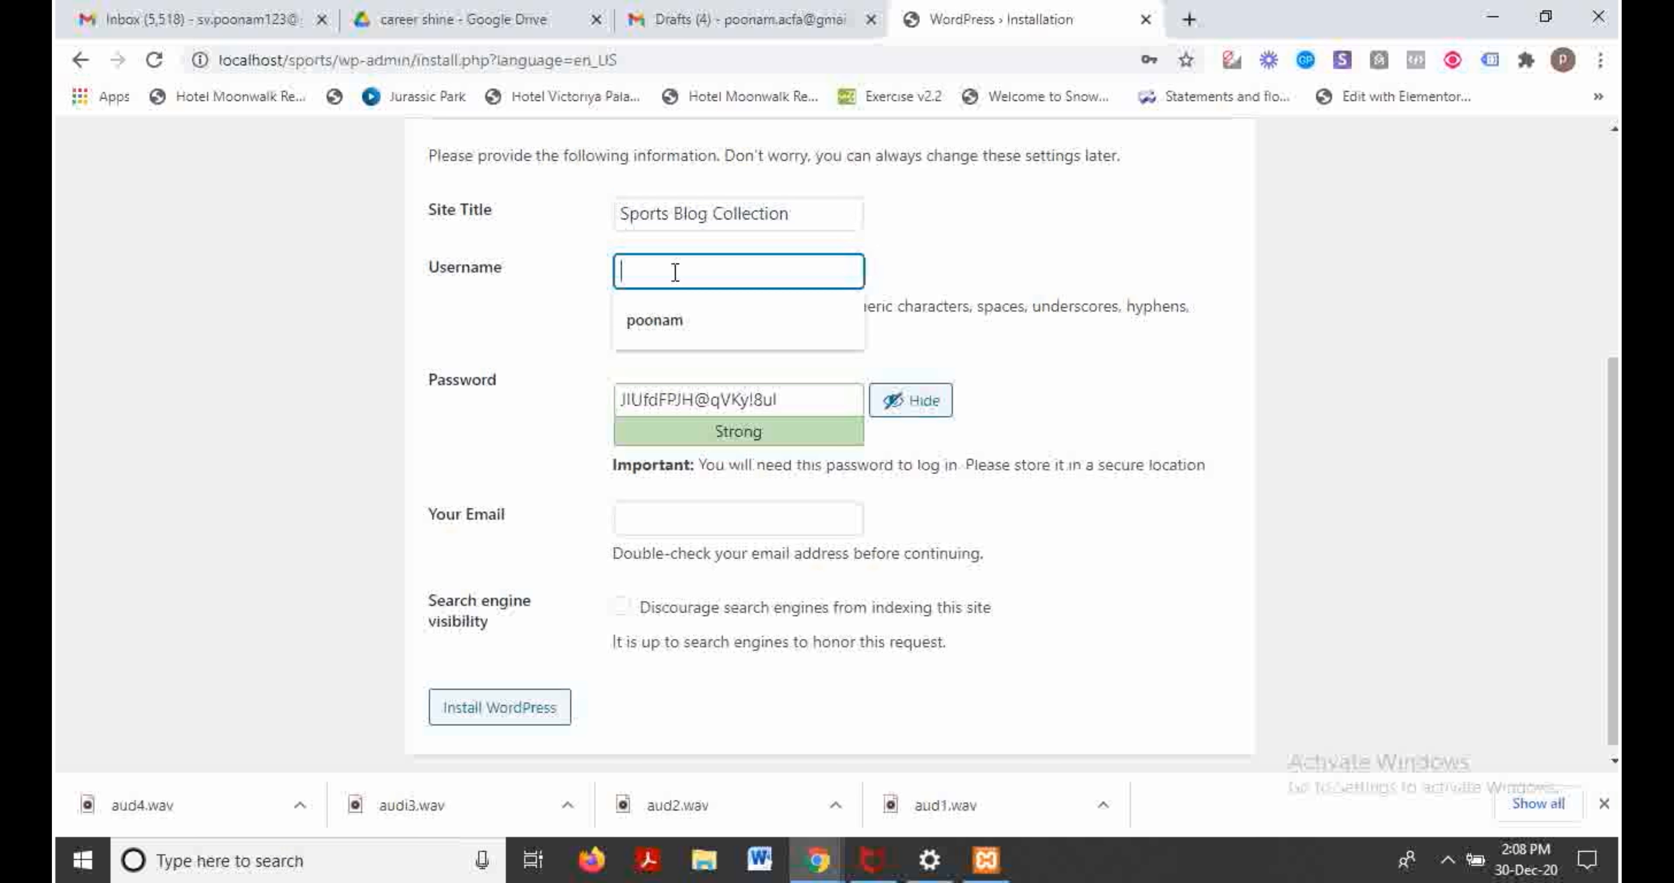
key("Down")
key("Return")
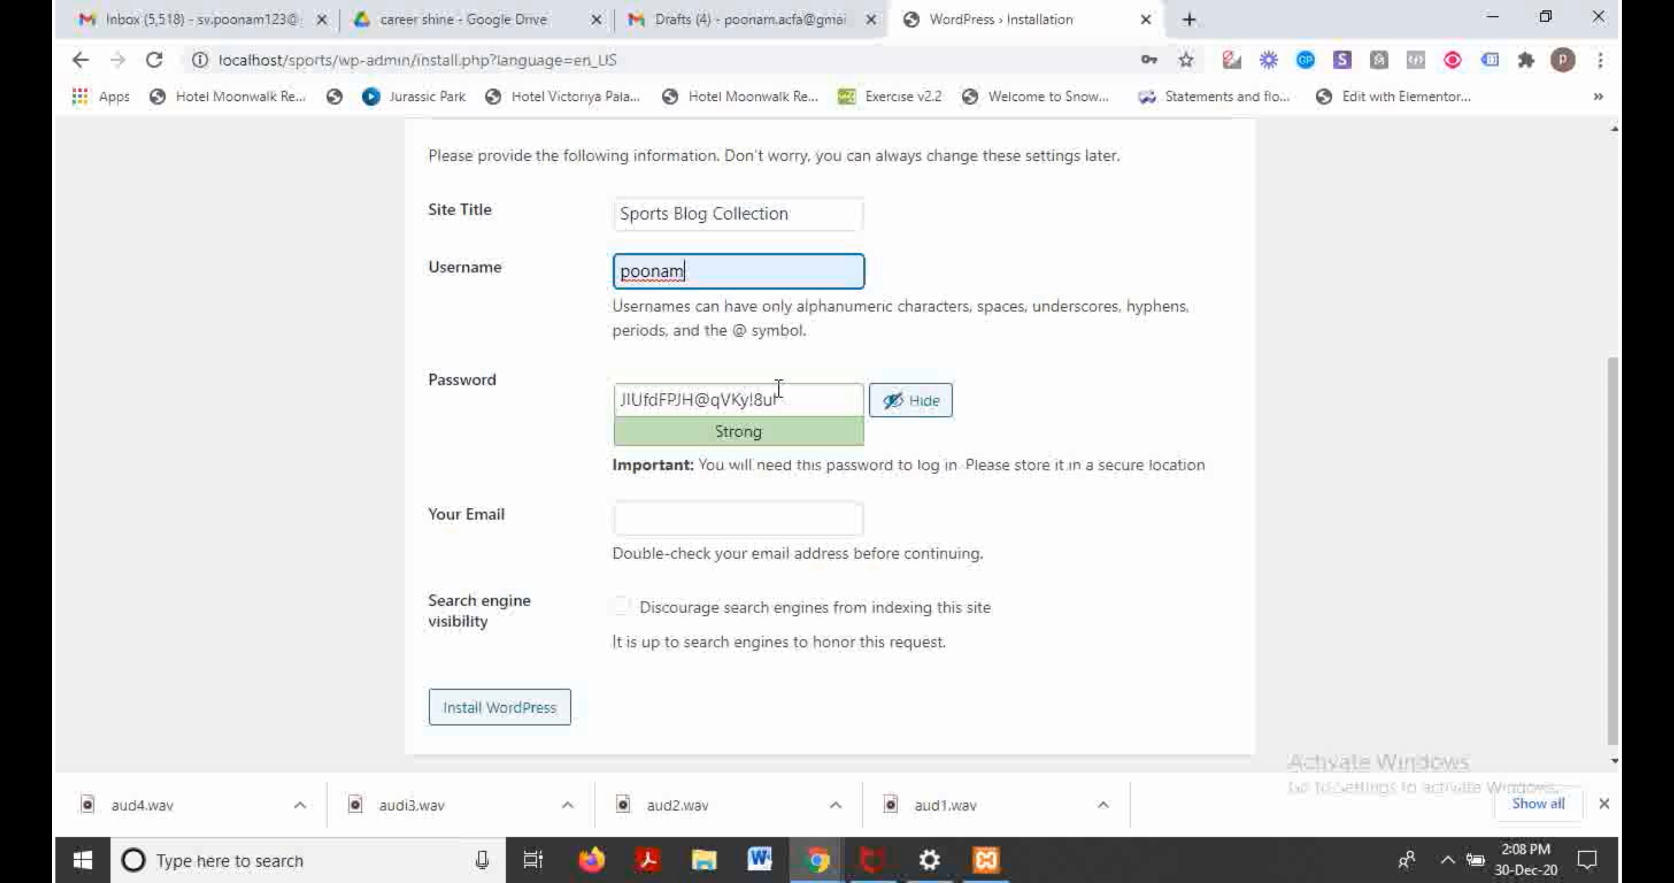
key("Tab")
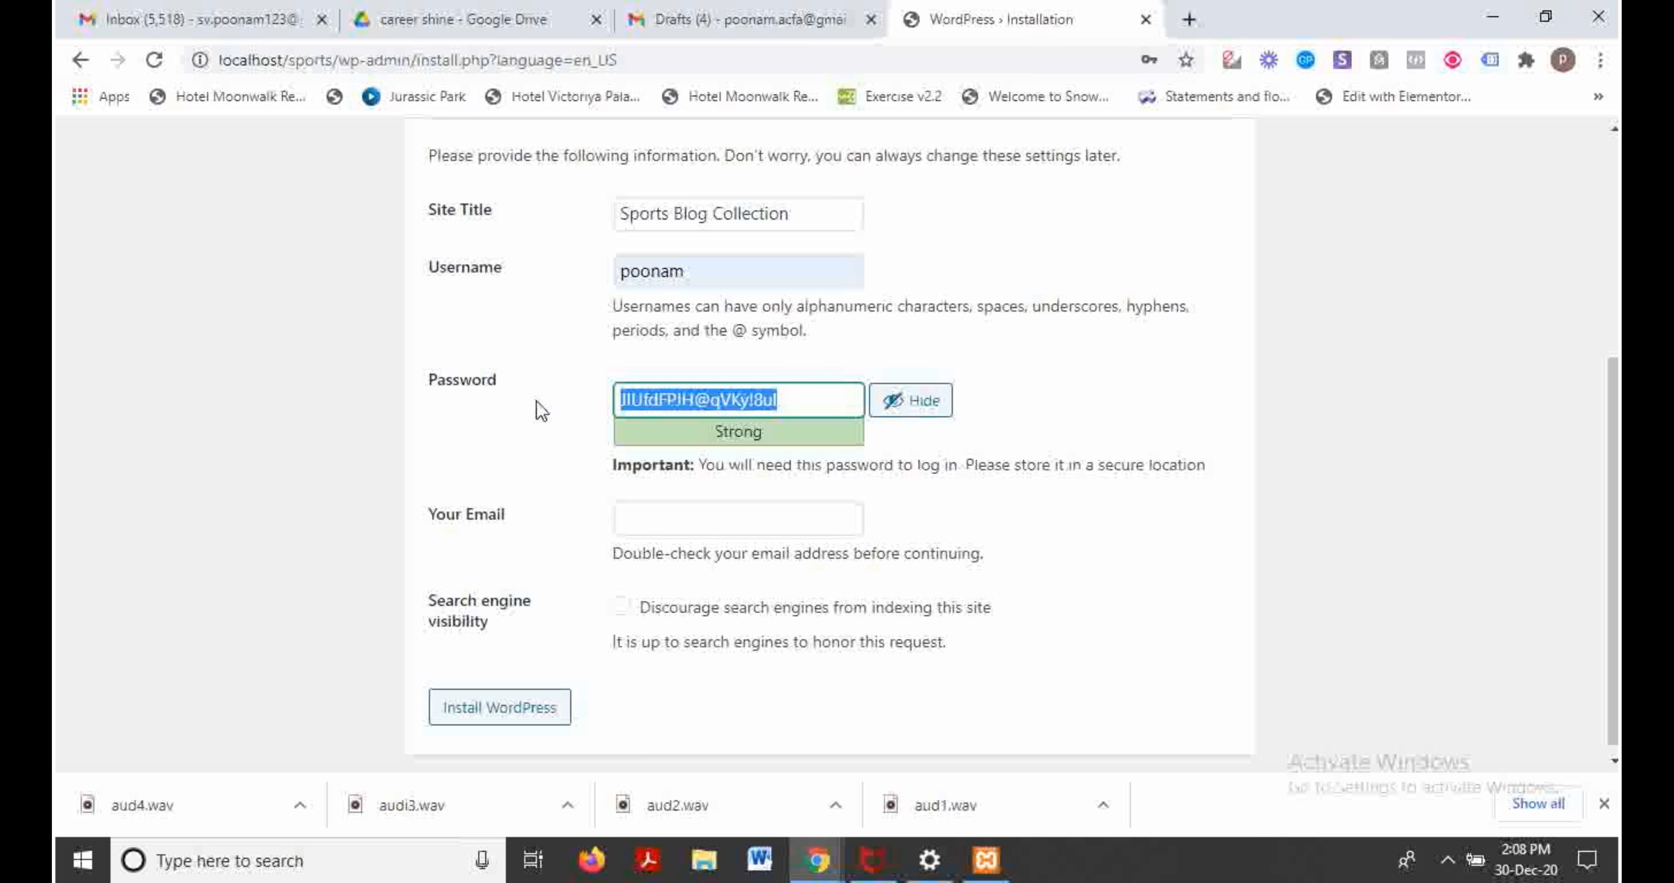
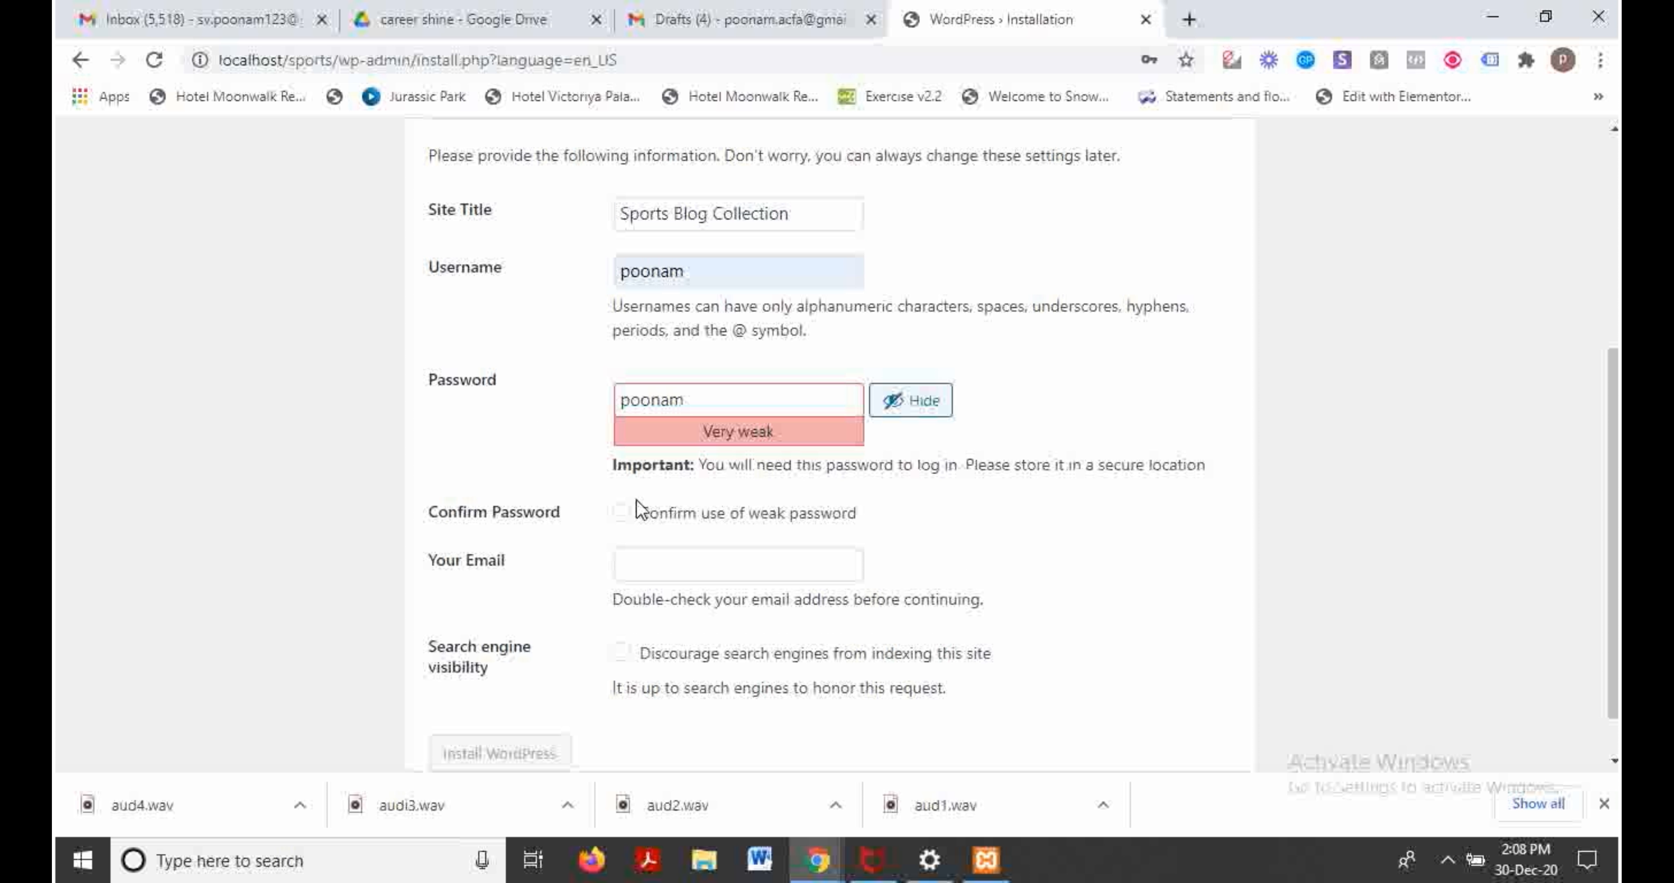
left_click(622, 518)
left_click(667, 569)
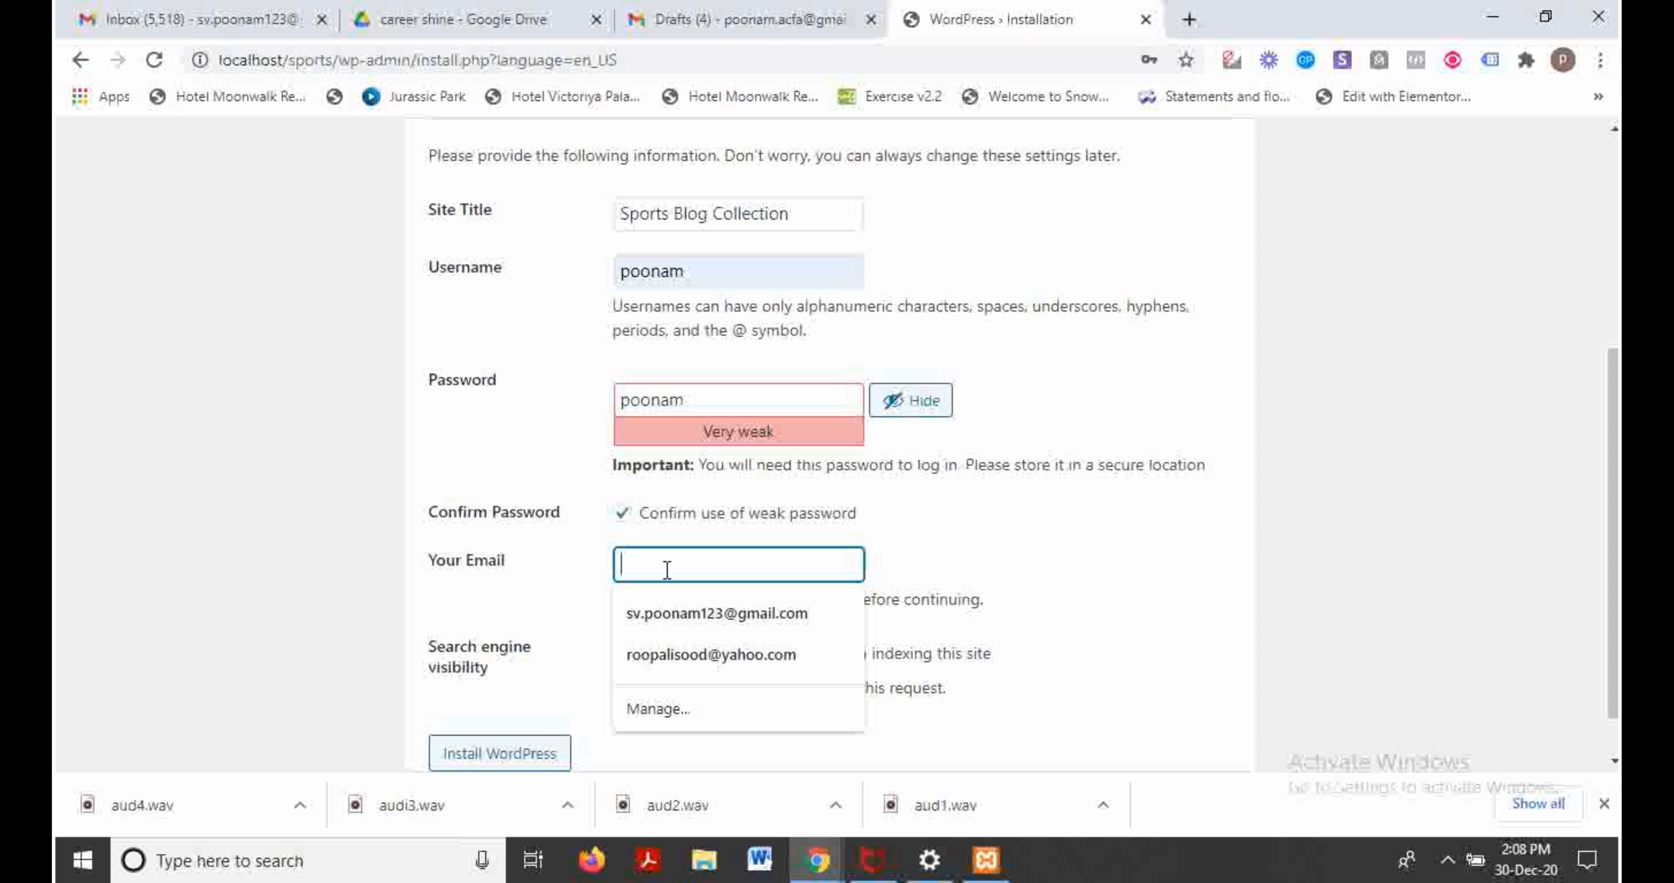
left_click(679, 610)
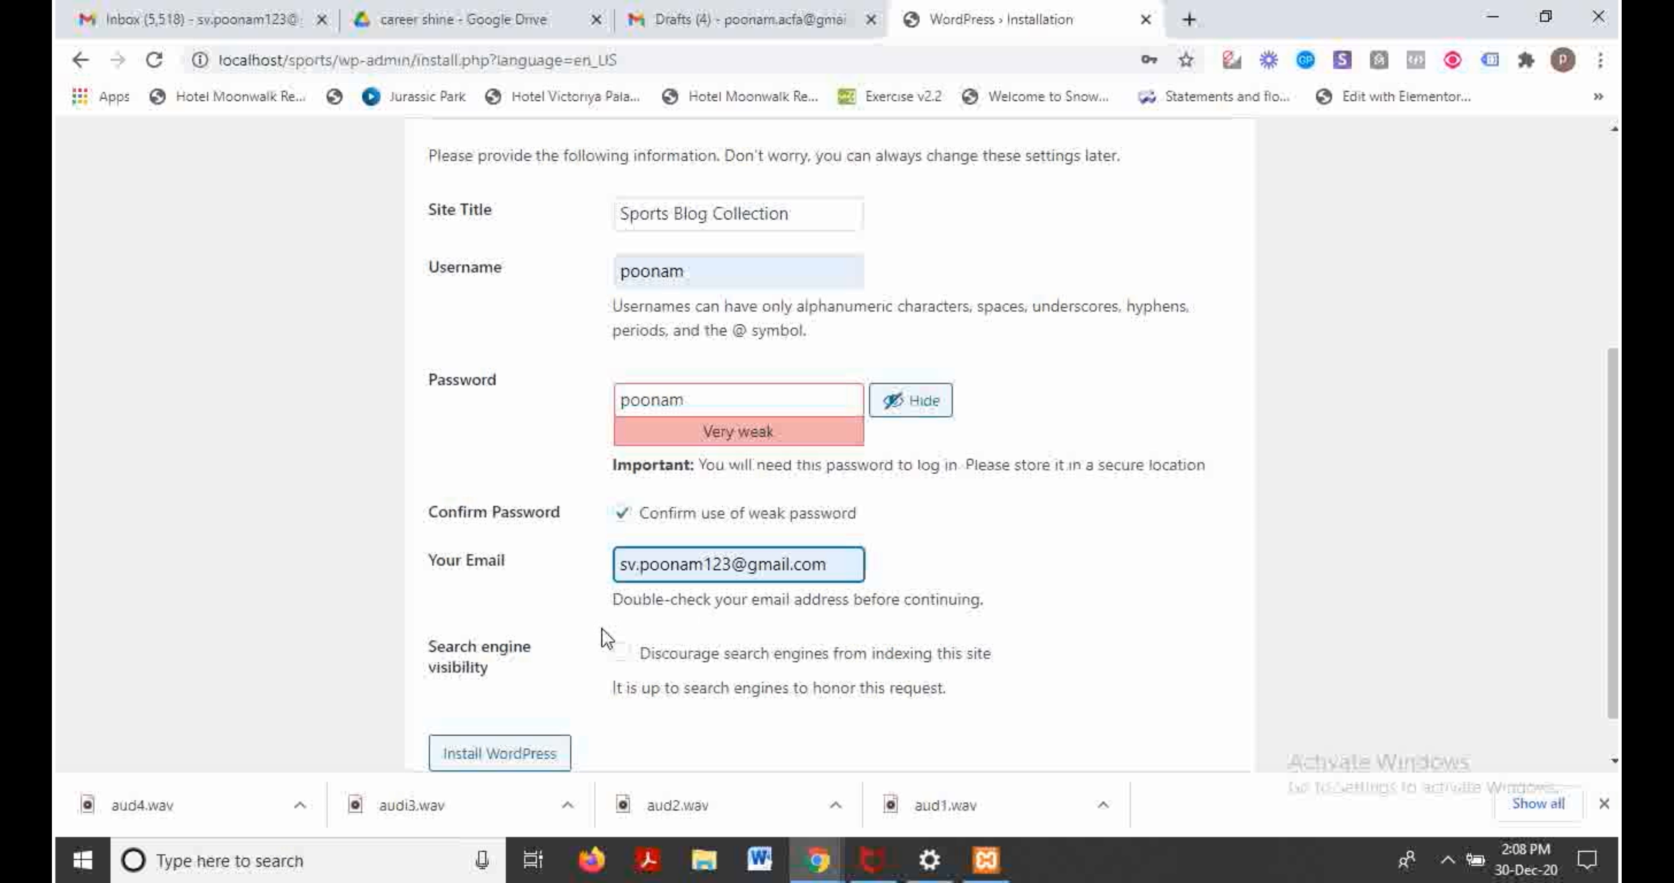
left_click(536, 759)
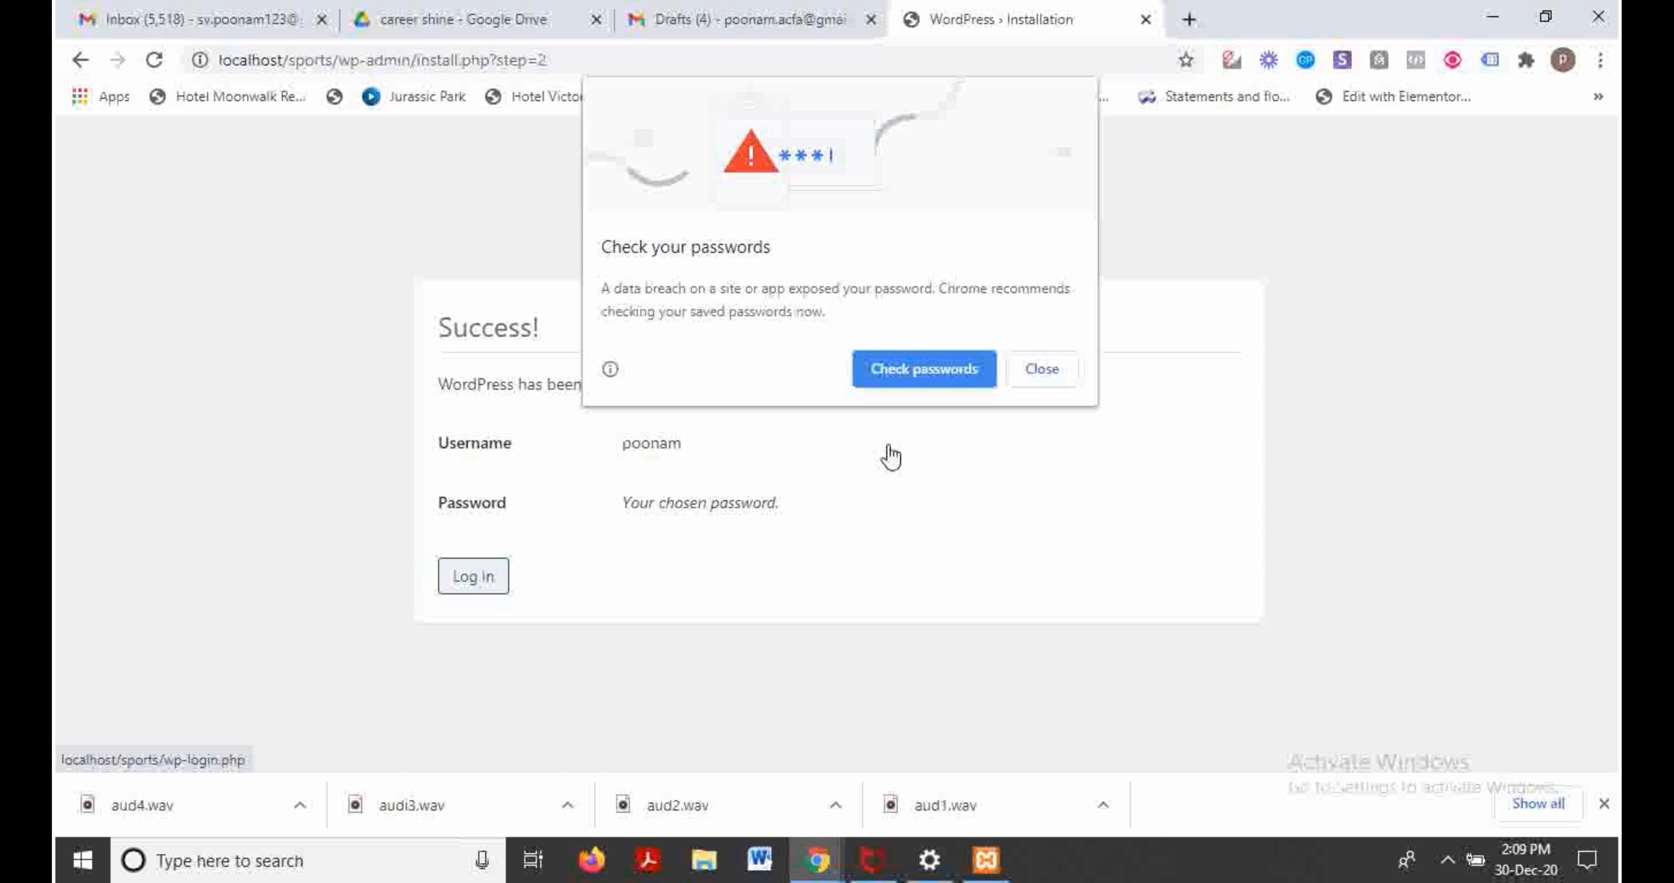
Step: Log in to the Sports Blog Collection admin with the autofilled credentials
left_click(1040, 368)
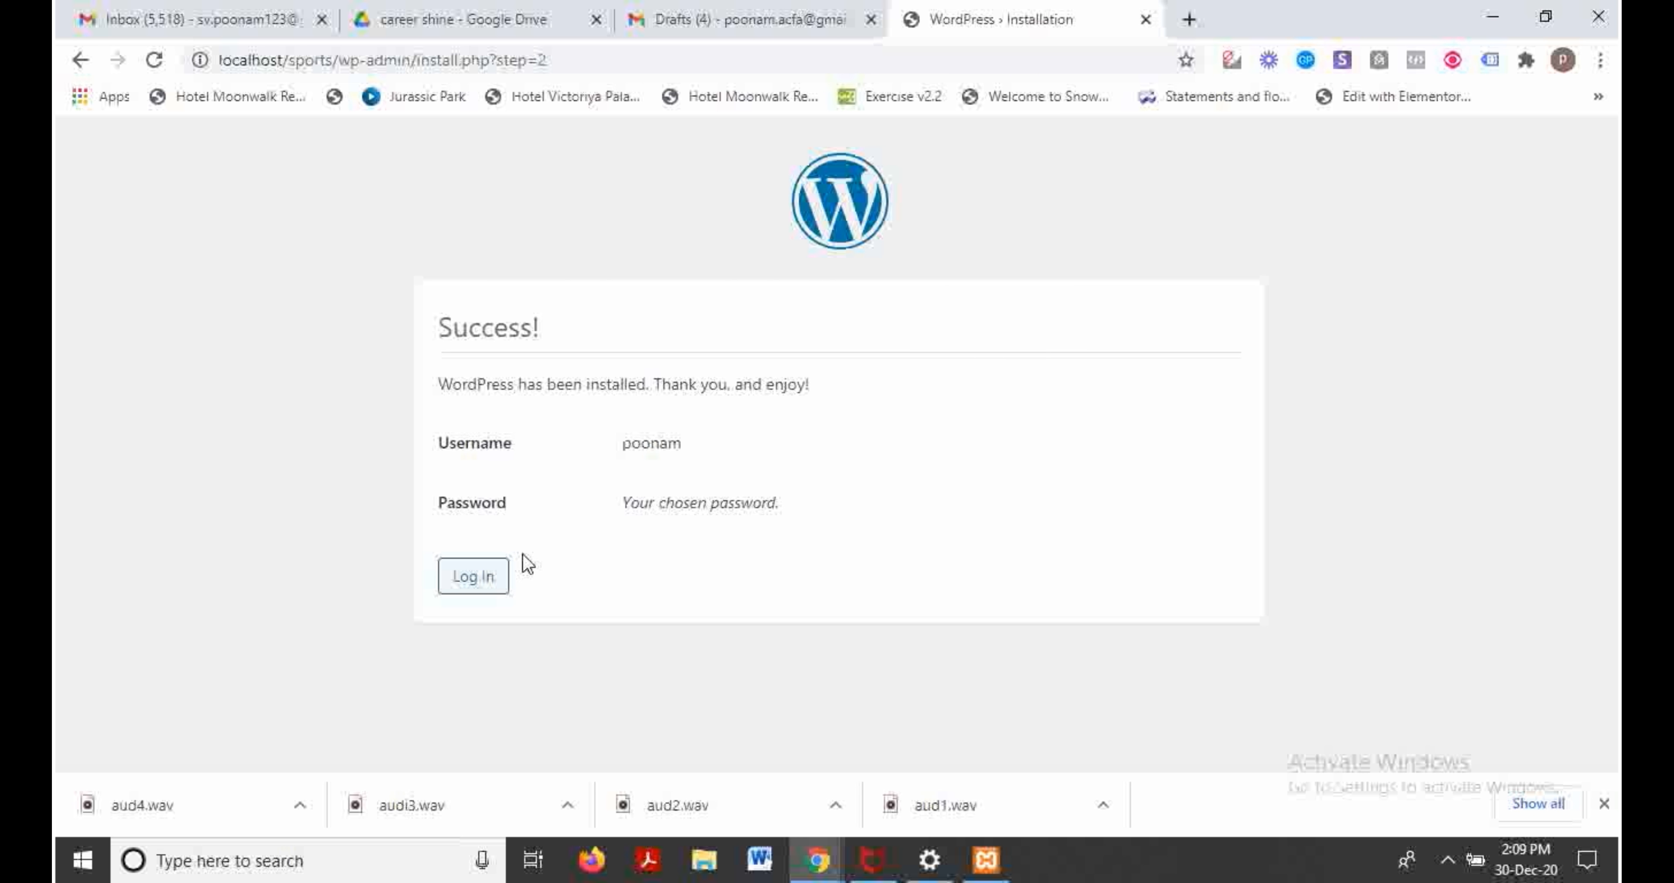
left_click(474, 580)
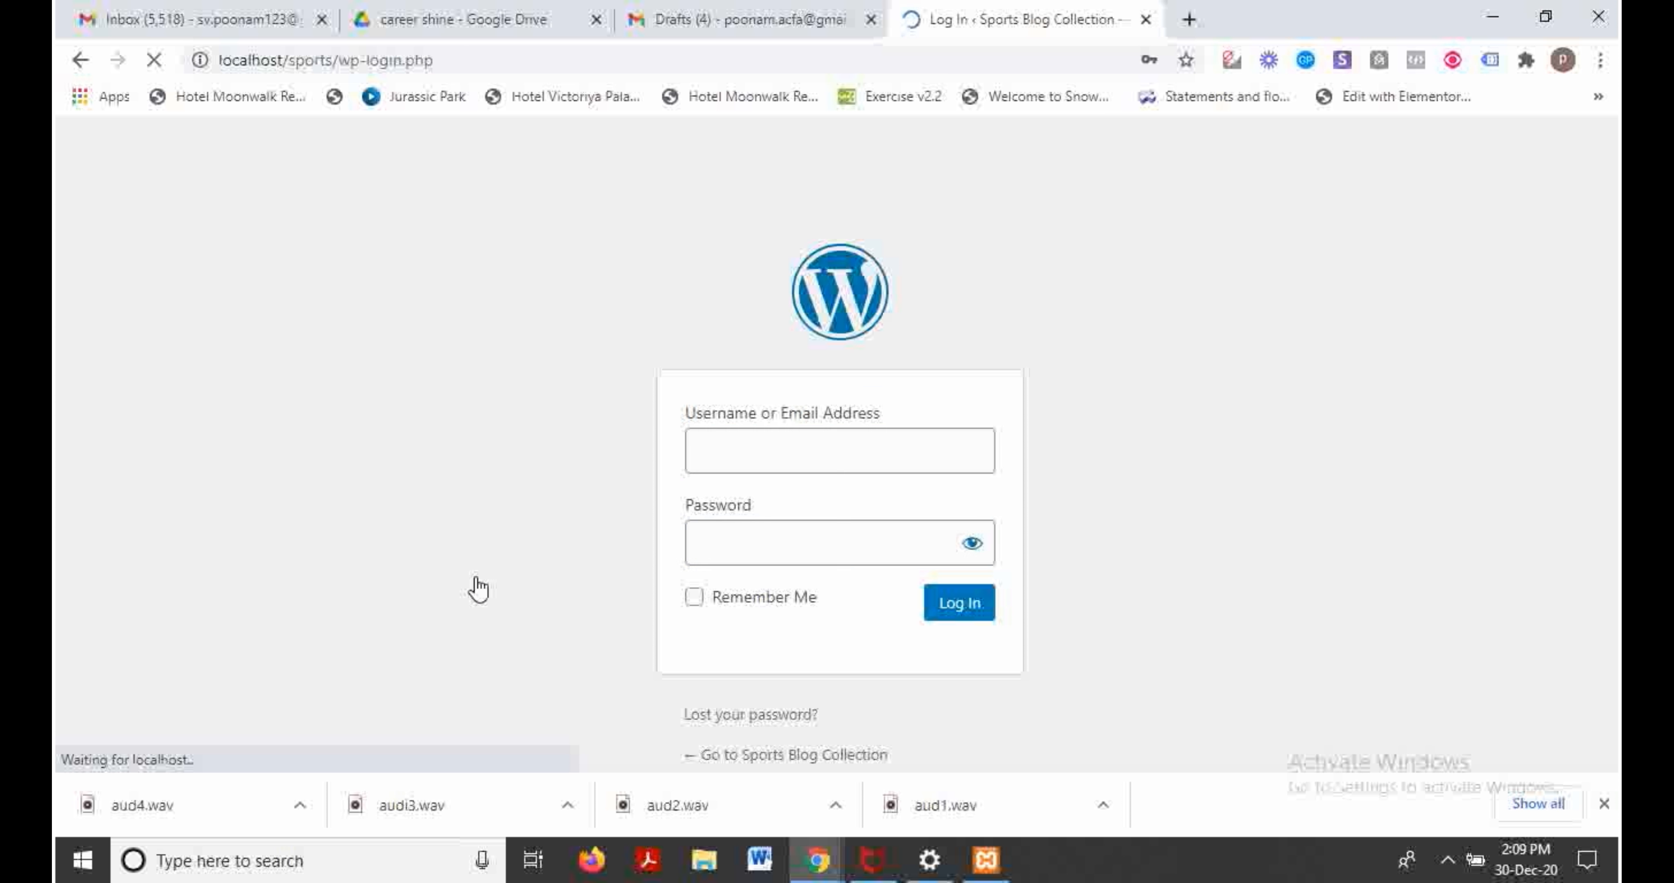
left_click(960, 609)
left_click(960, 609)
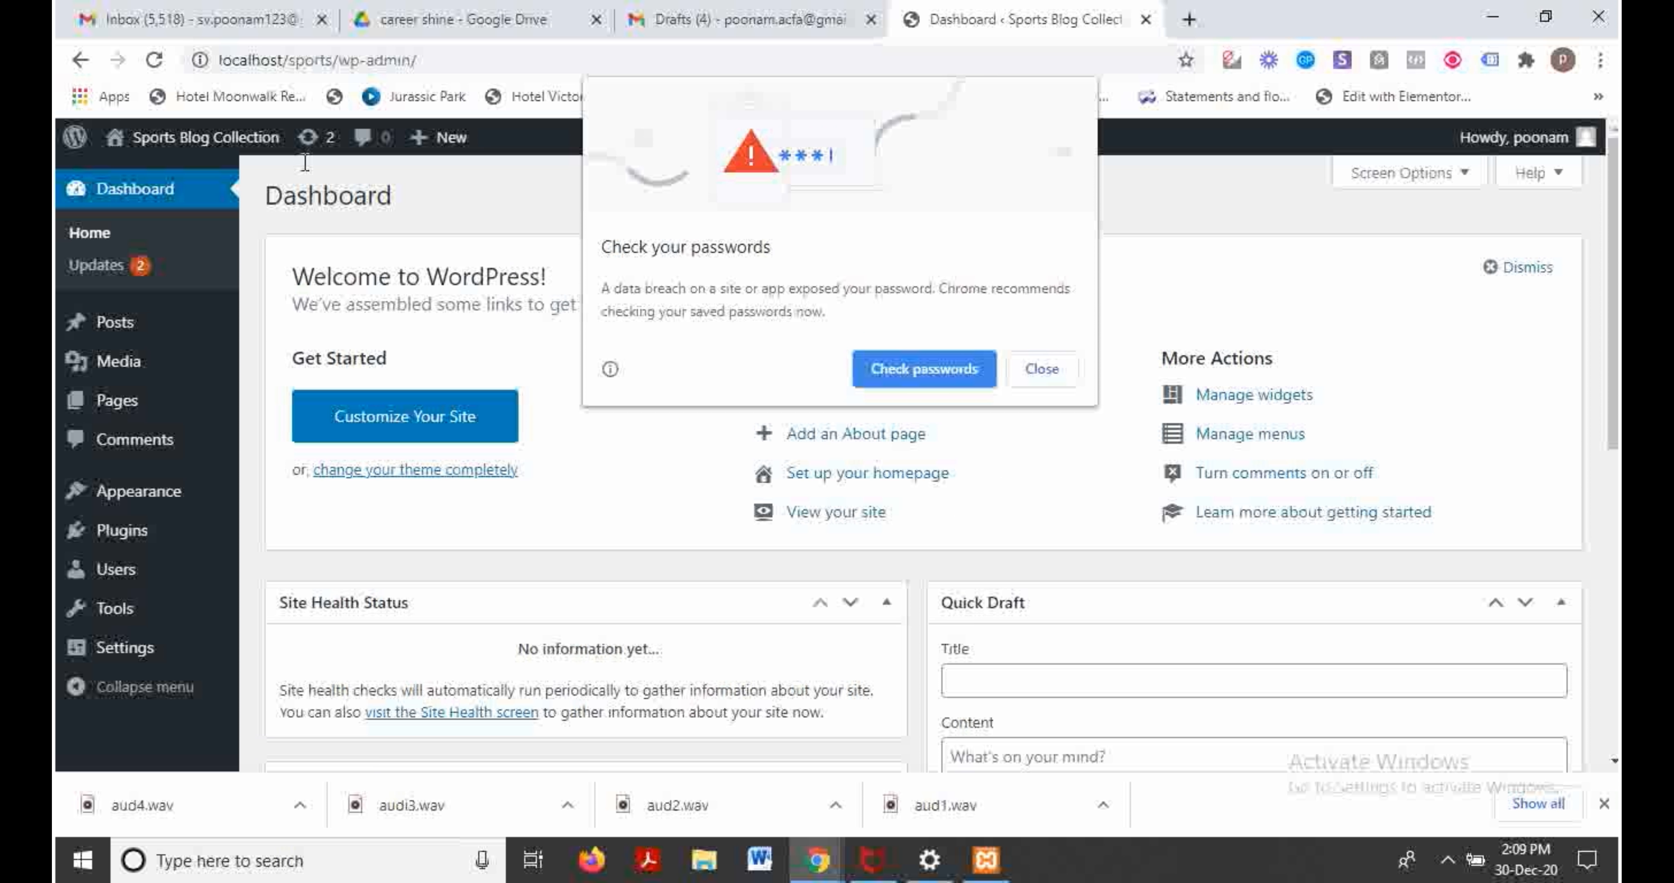
Step: Open the public site via Visit Site in a new tab
left_click(1050, 362)
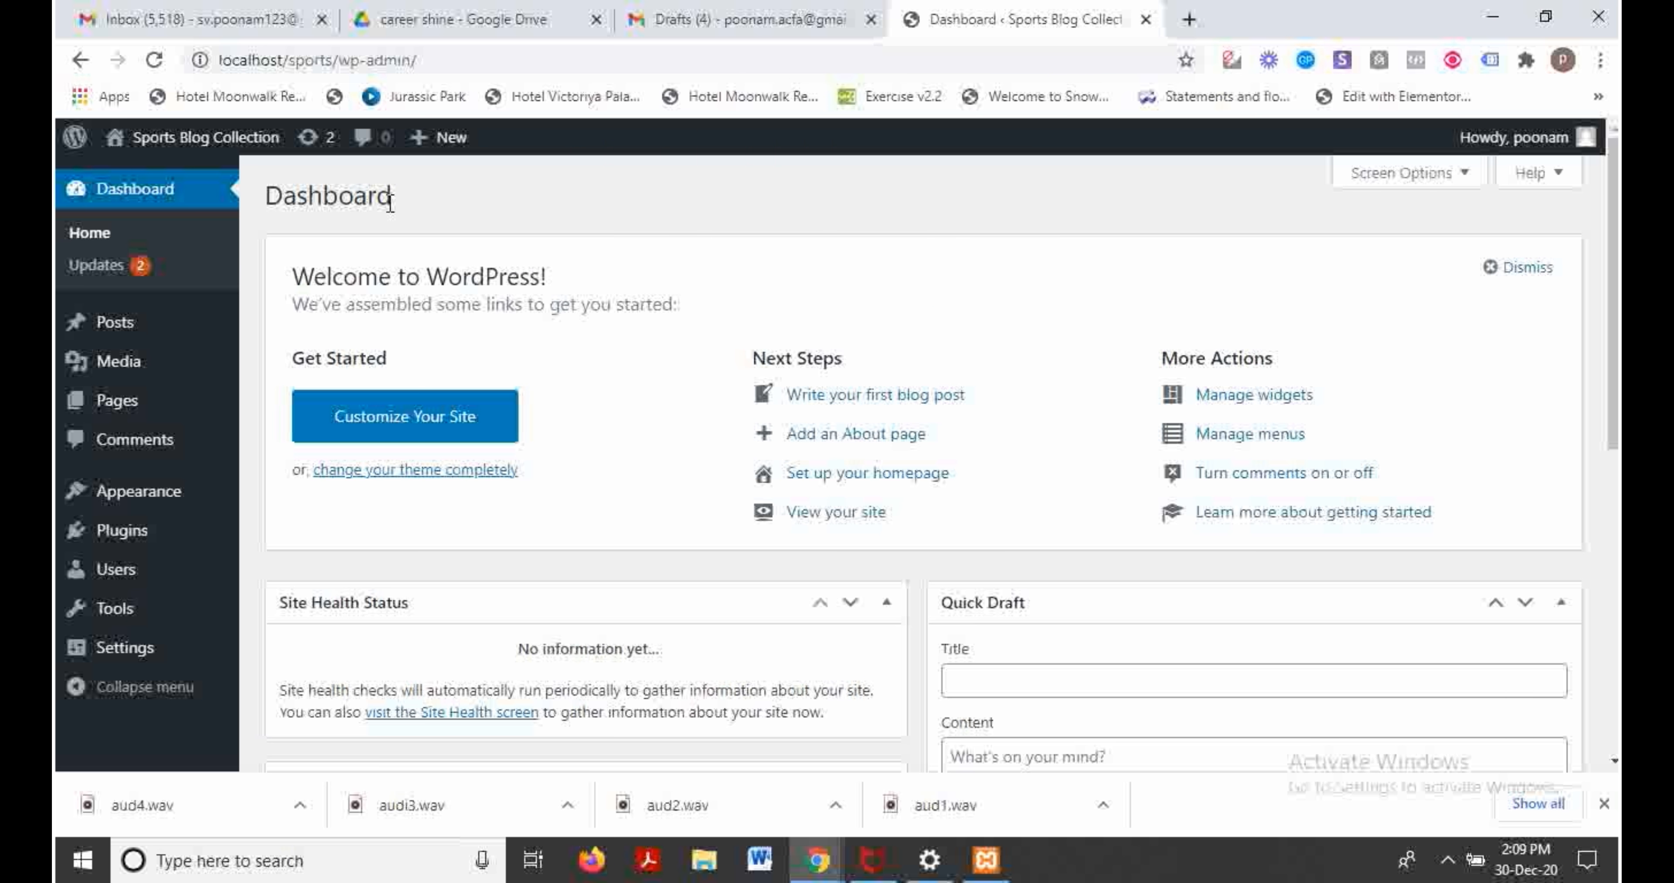
mouse_move(224, 140)
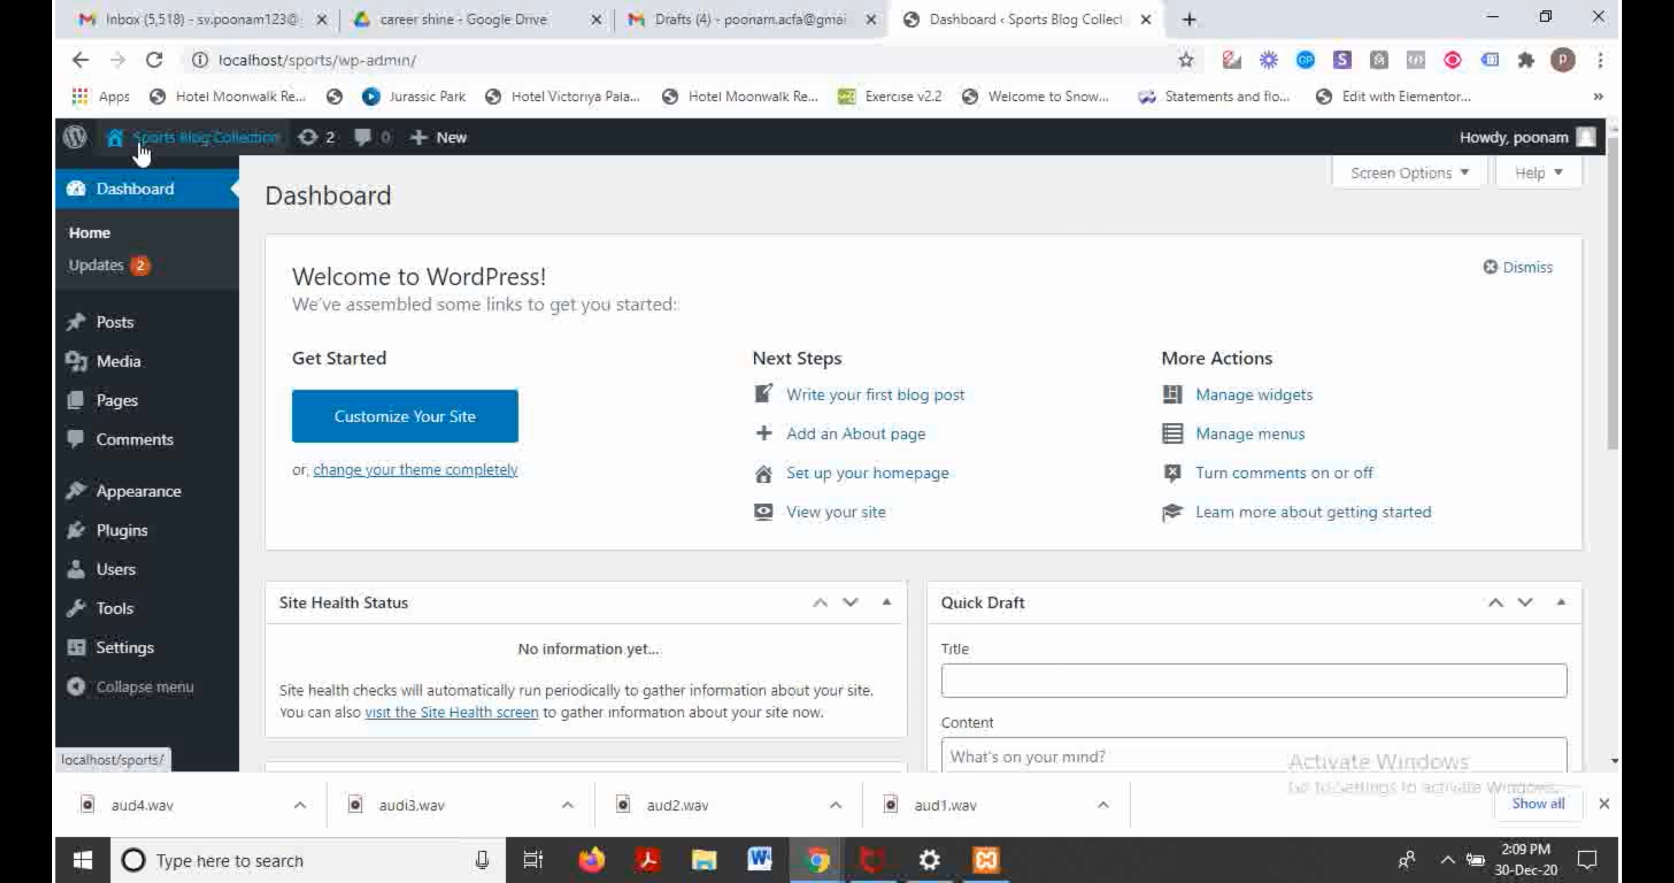
mouse_move(141, 154)
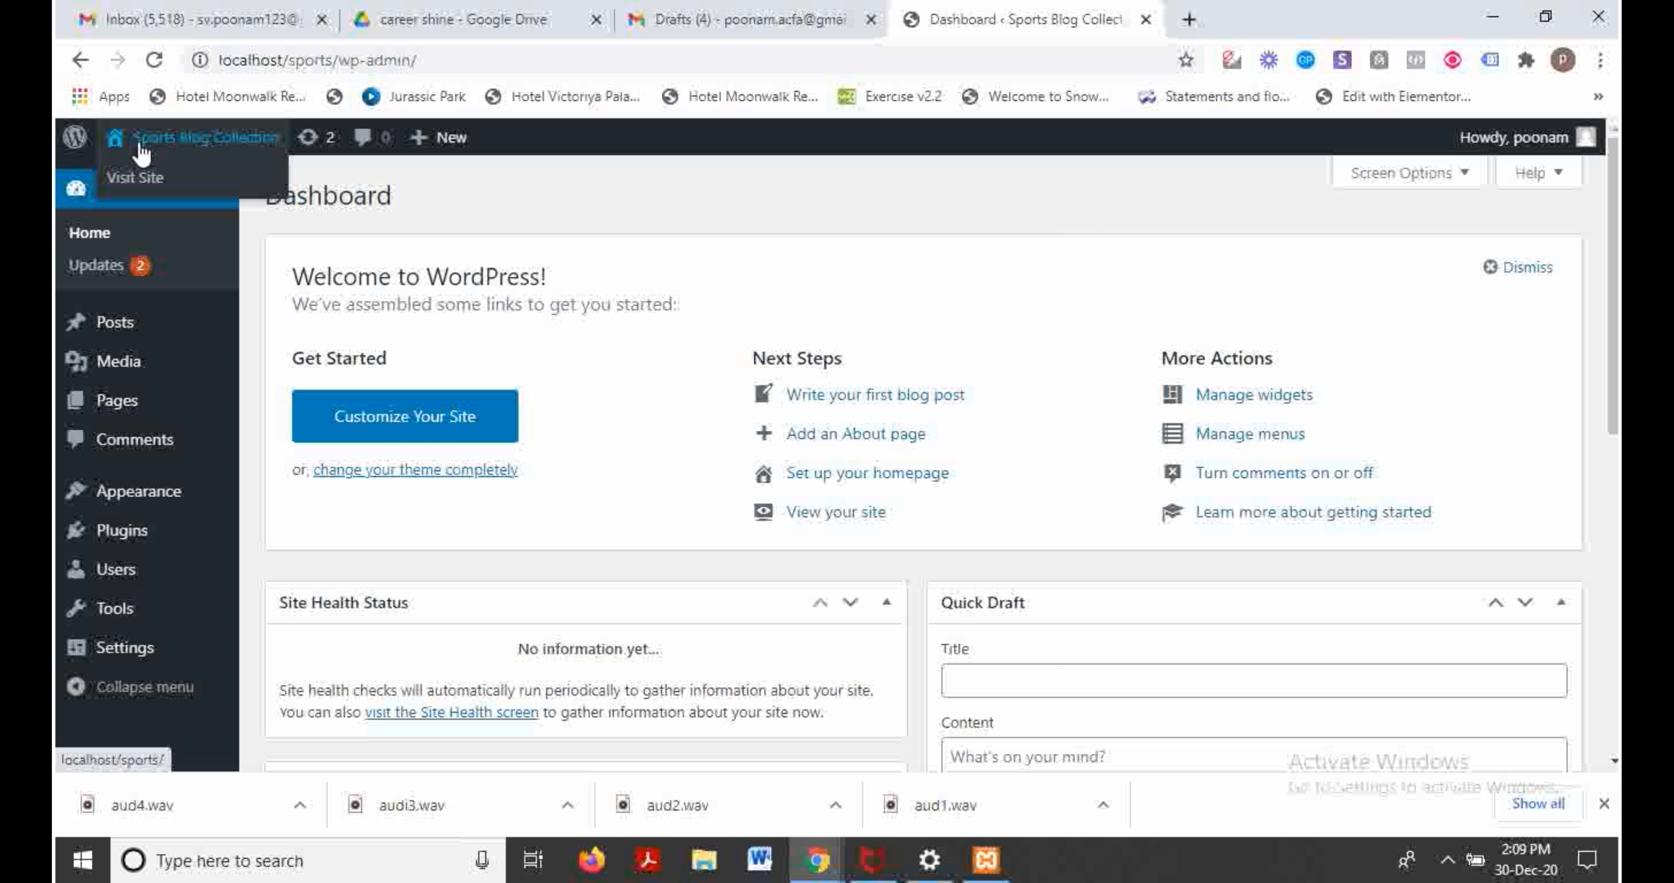
right_click(150, 180)
left_click(206, 187)
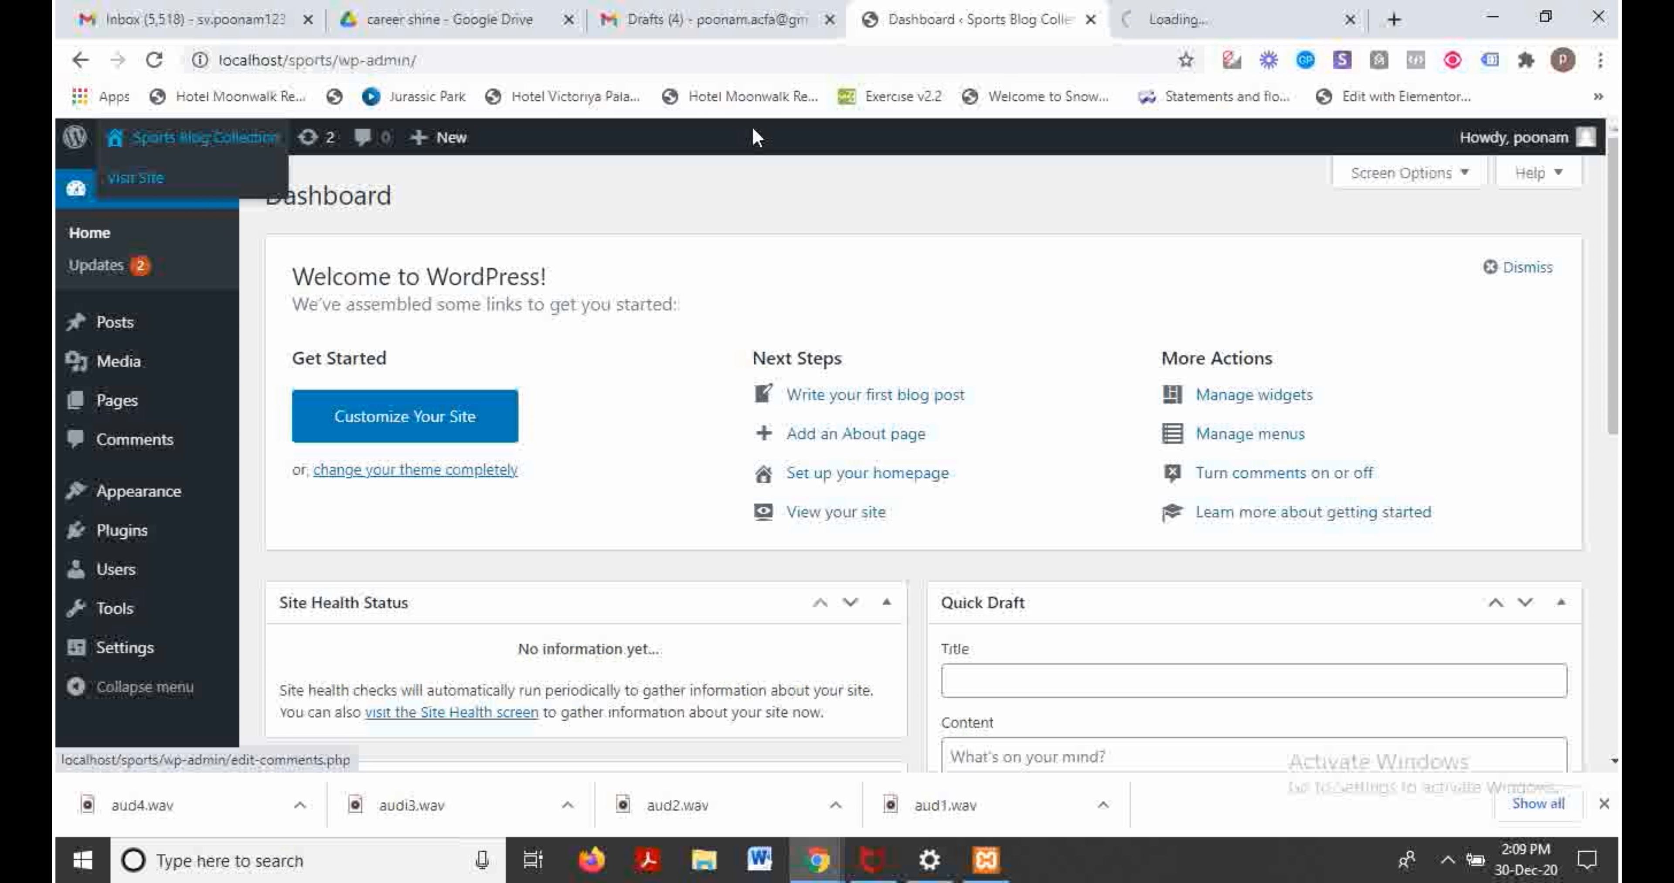
Step: Browse the Sports Blog Collection front page in the newly opened site tab
left_click(1175, 19)
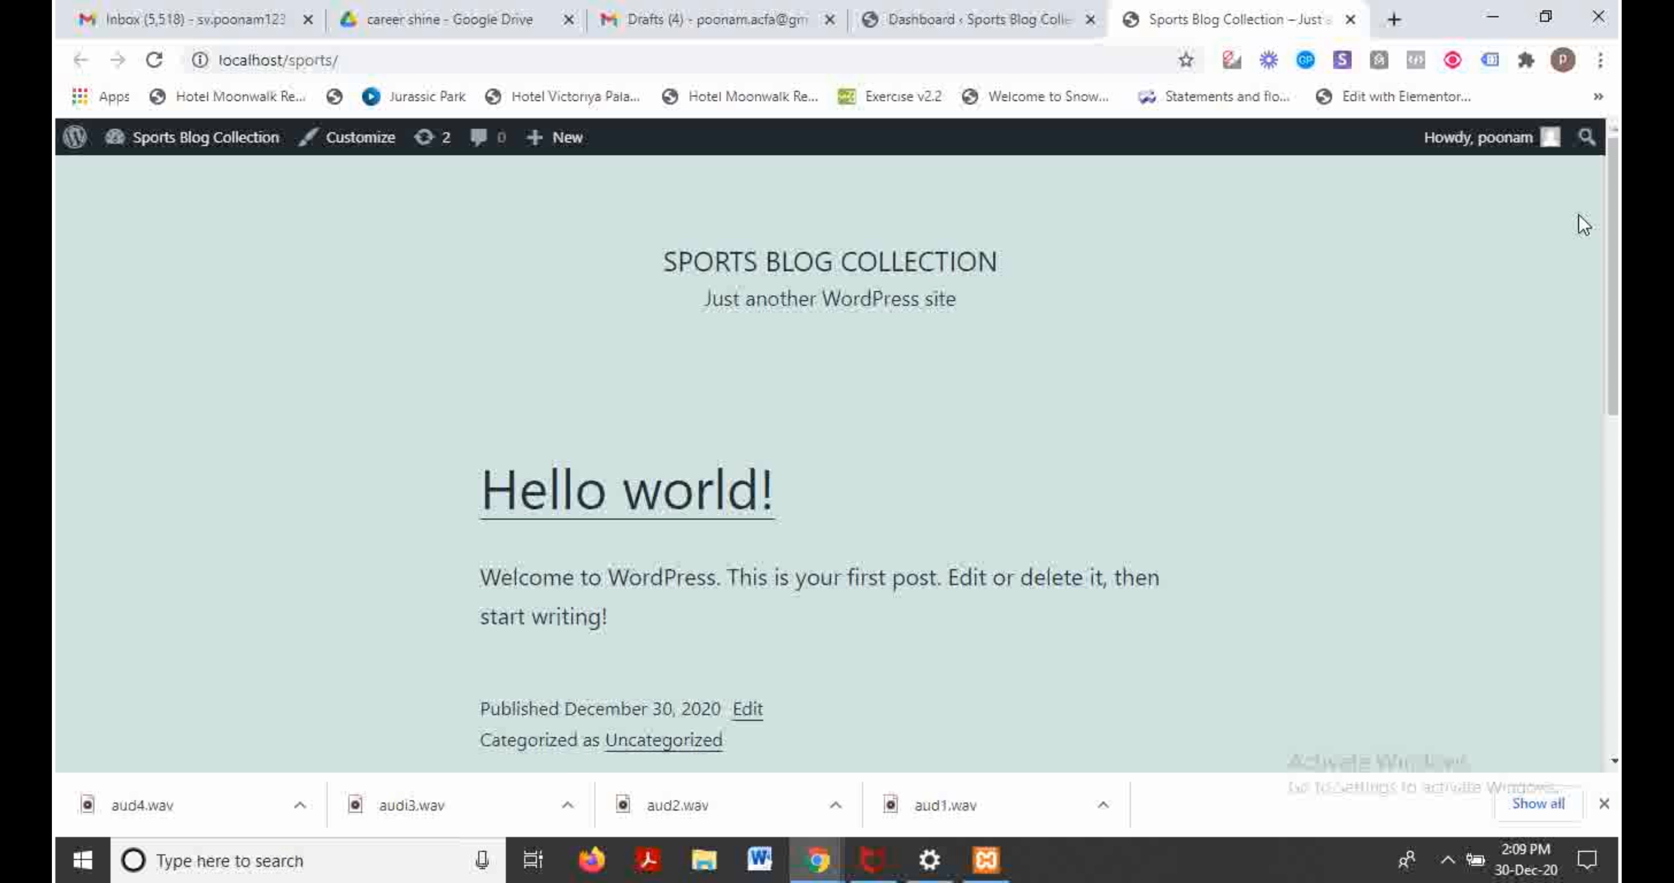
scroll(887, 462, "down", 10)
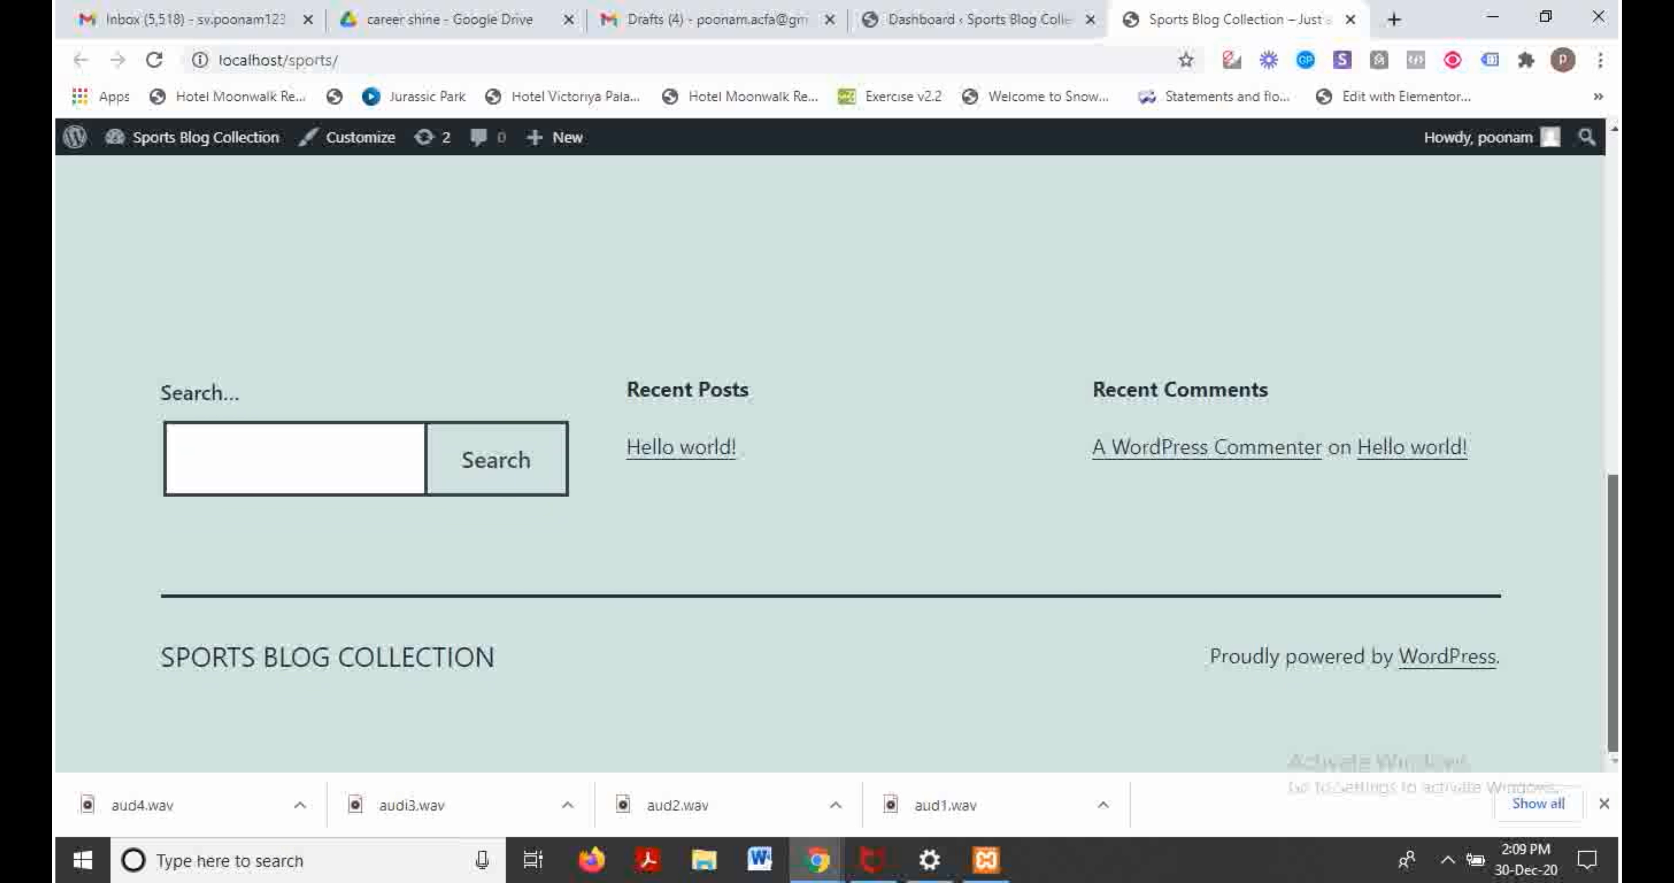
scroll(688, 394, "up", 10)
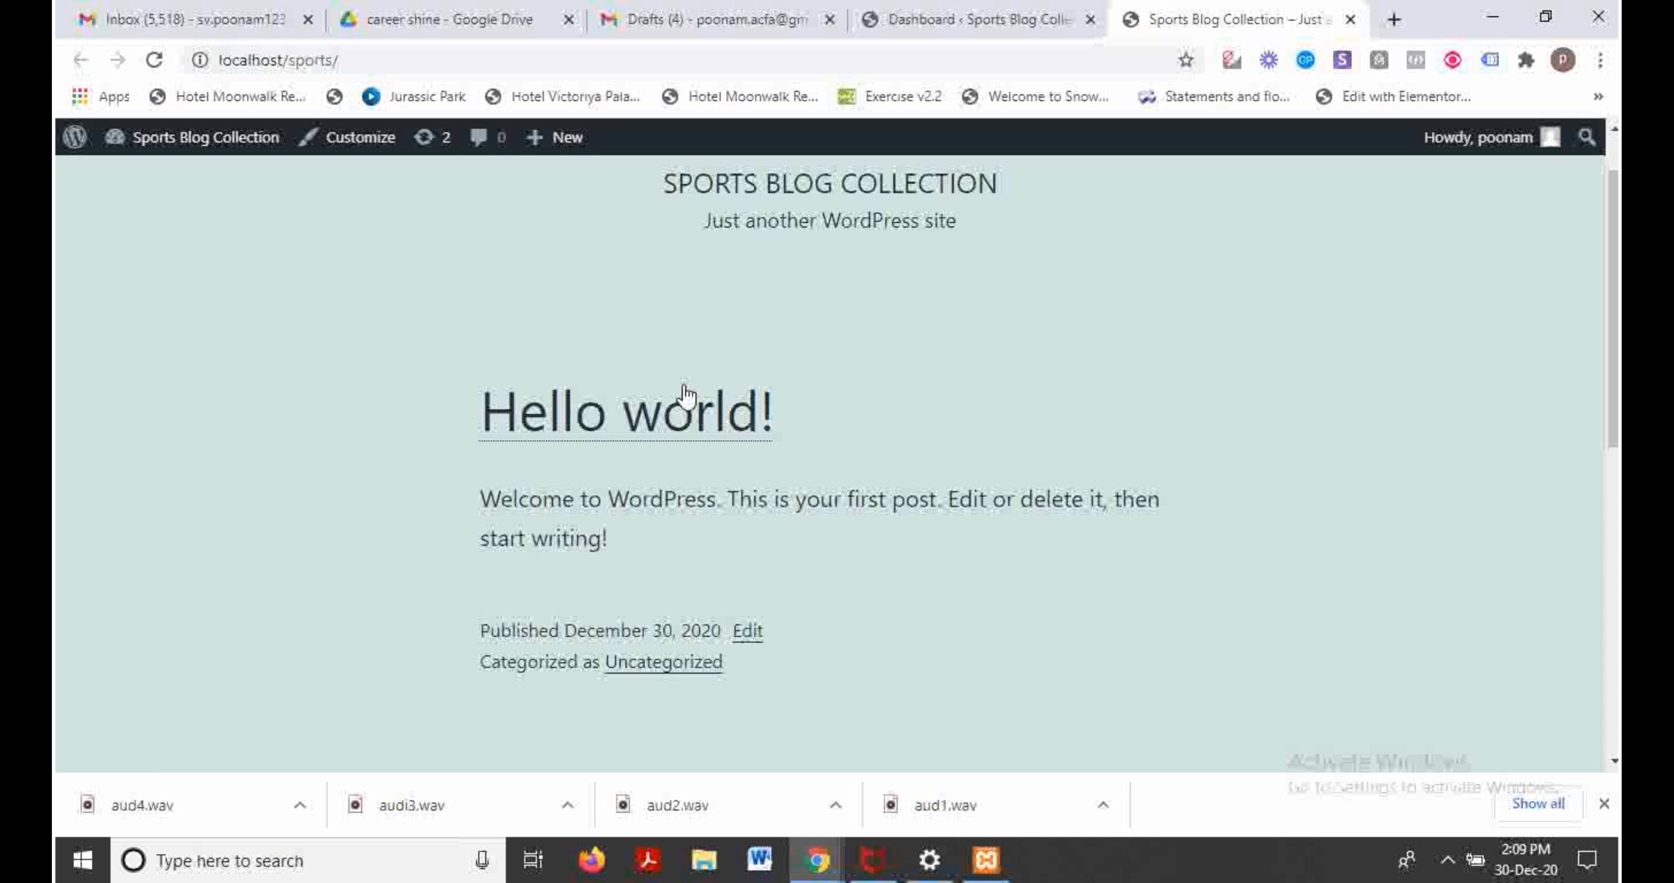
Step: Read the default Hello world! post, then return to the admin Dashboard
left_click(682, 415)
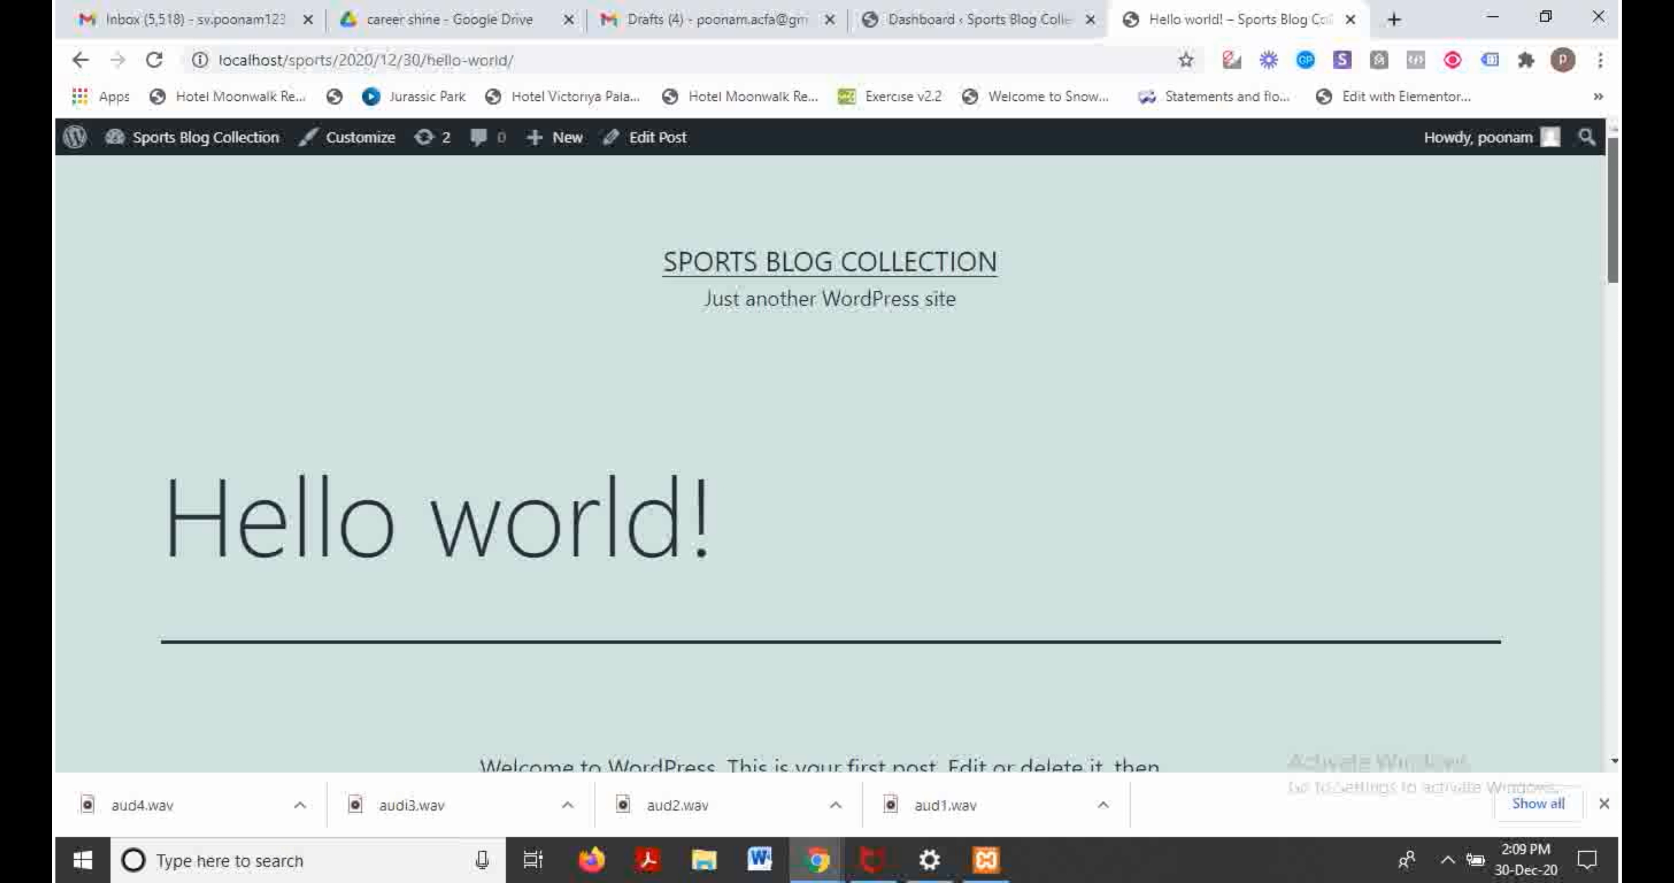
scroll(837, 455, "down", 5)
left_click_drag(1614, 493, 1574, 235)
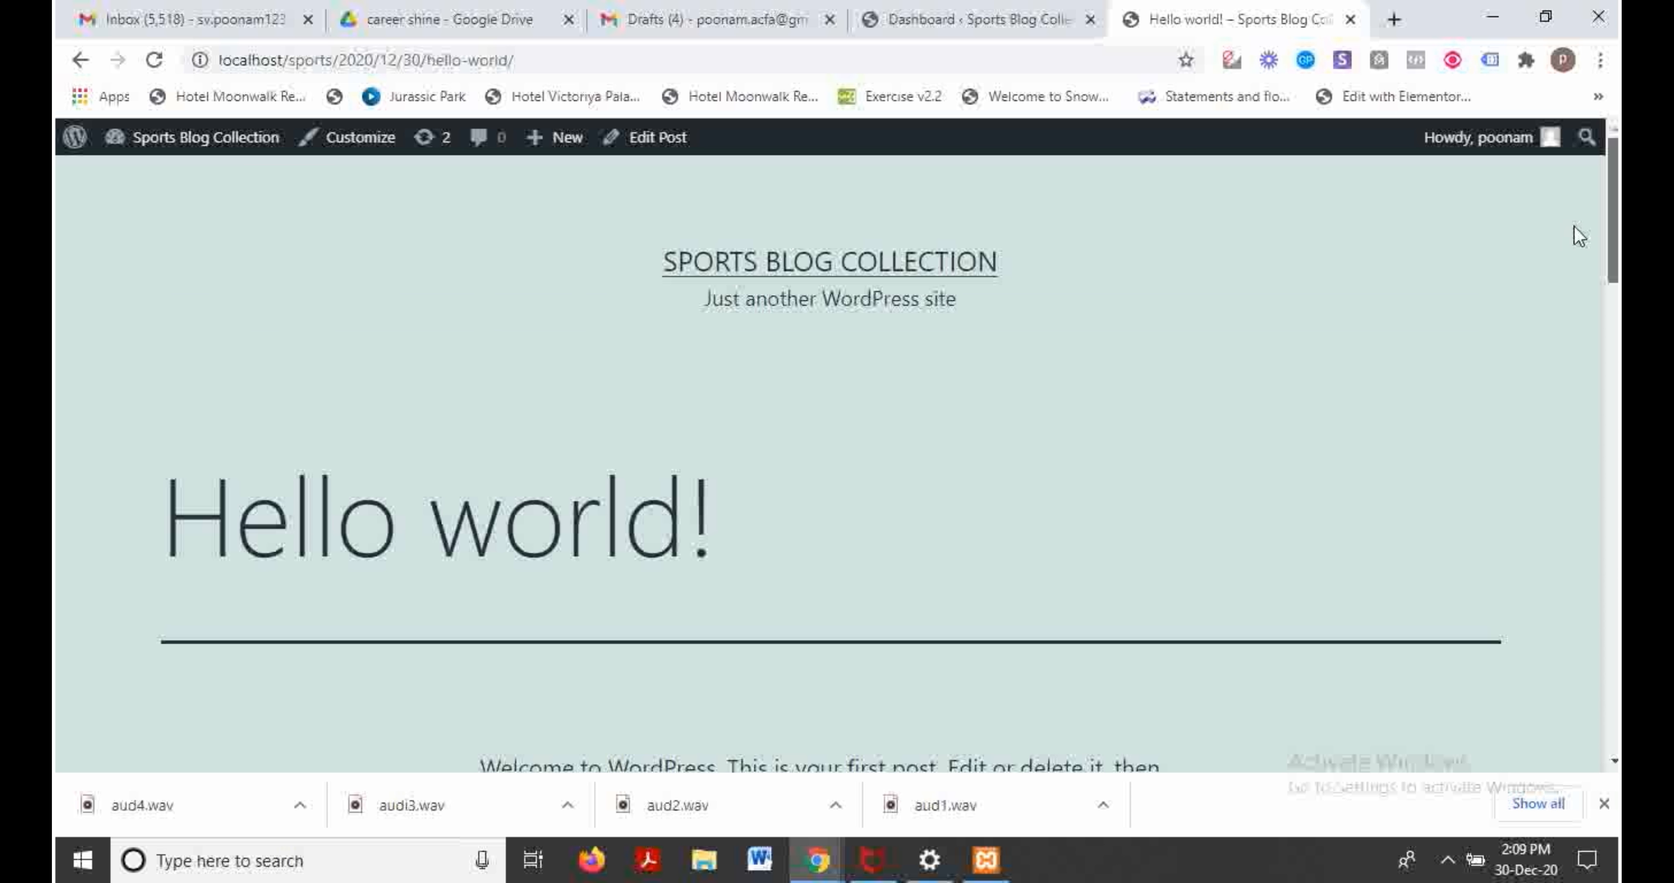
left_click(987, 15)
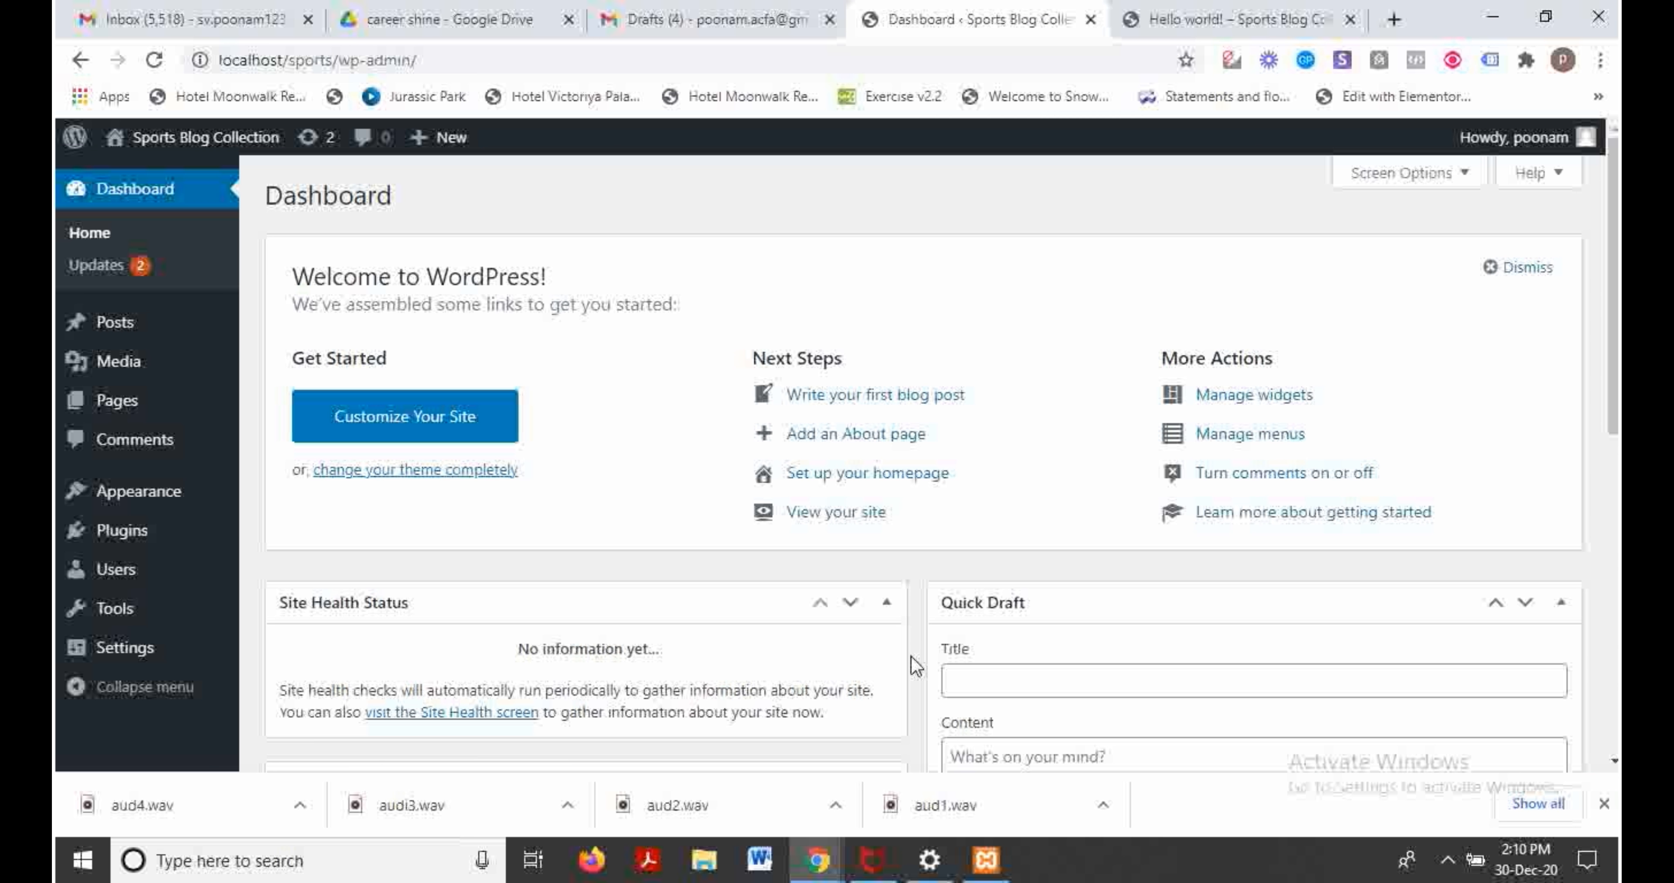